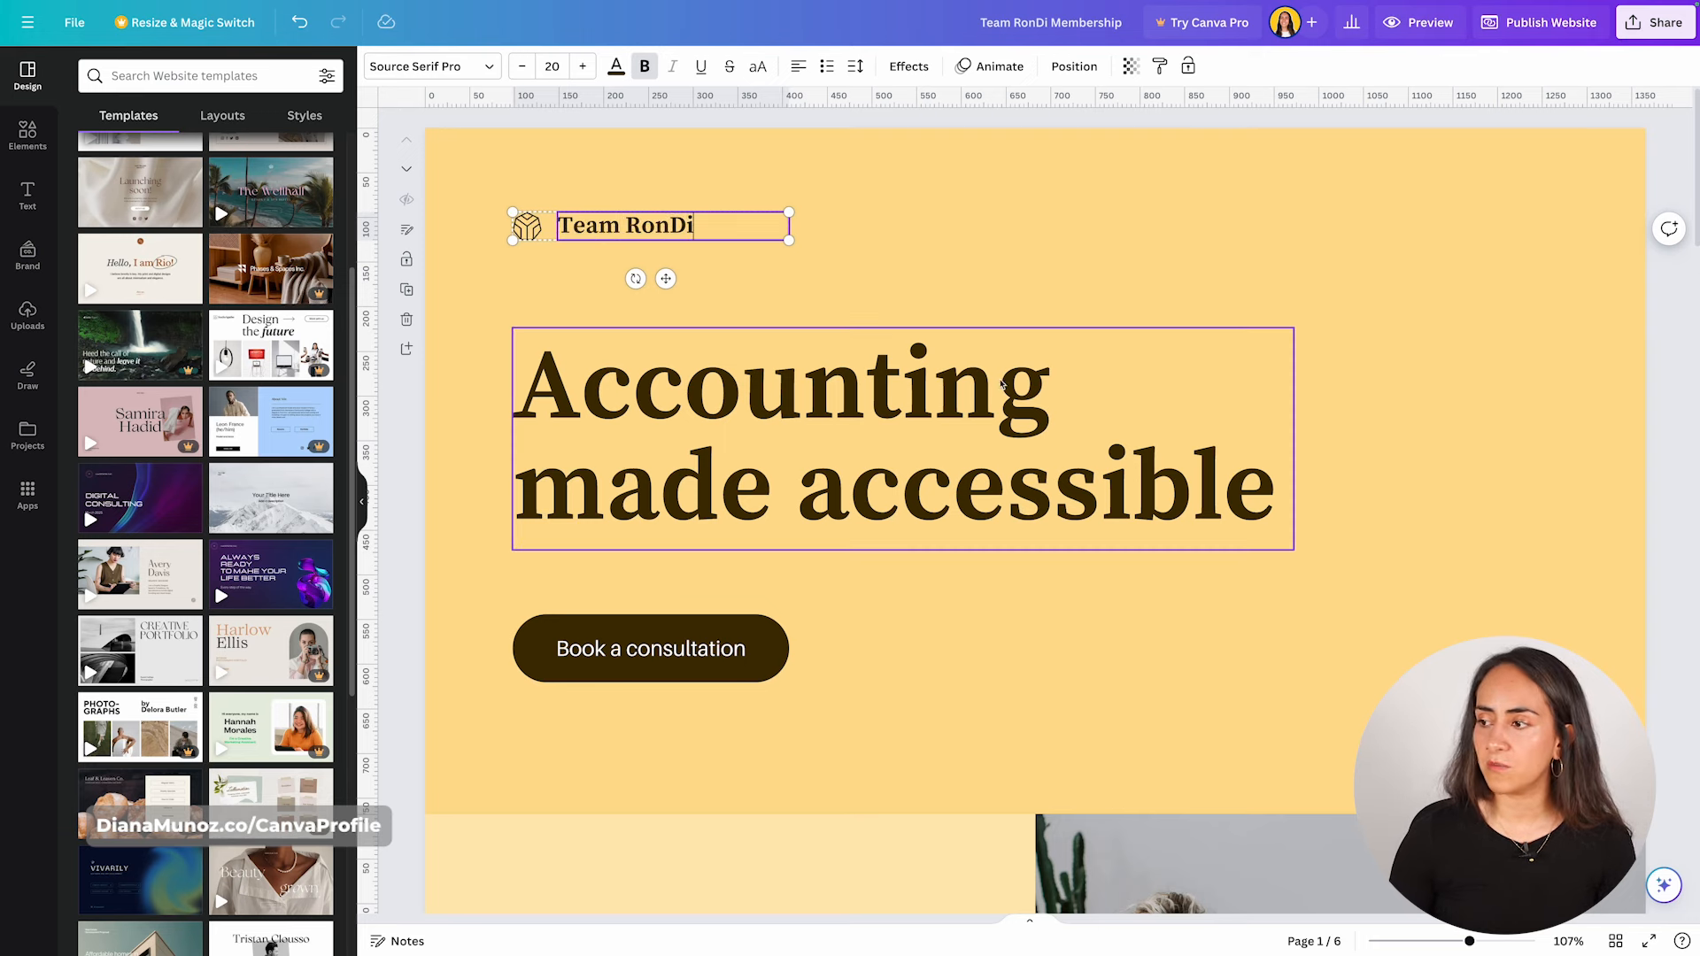
# Replace the main heading on the first page with "Join our Membership" on two lines.
pyautogui.doubleClick(1001, 498)
pyautogui.write('Joi')
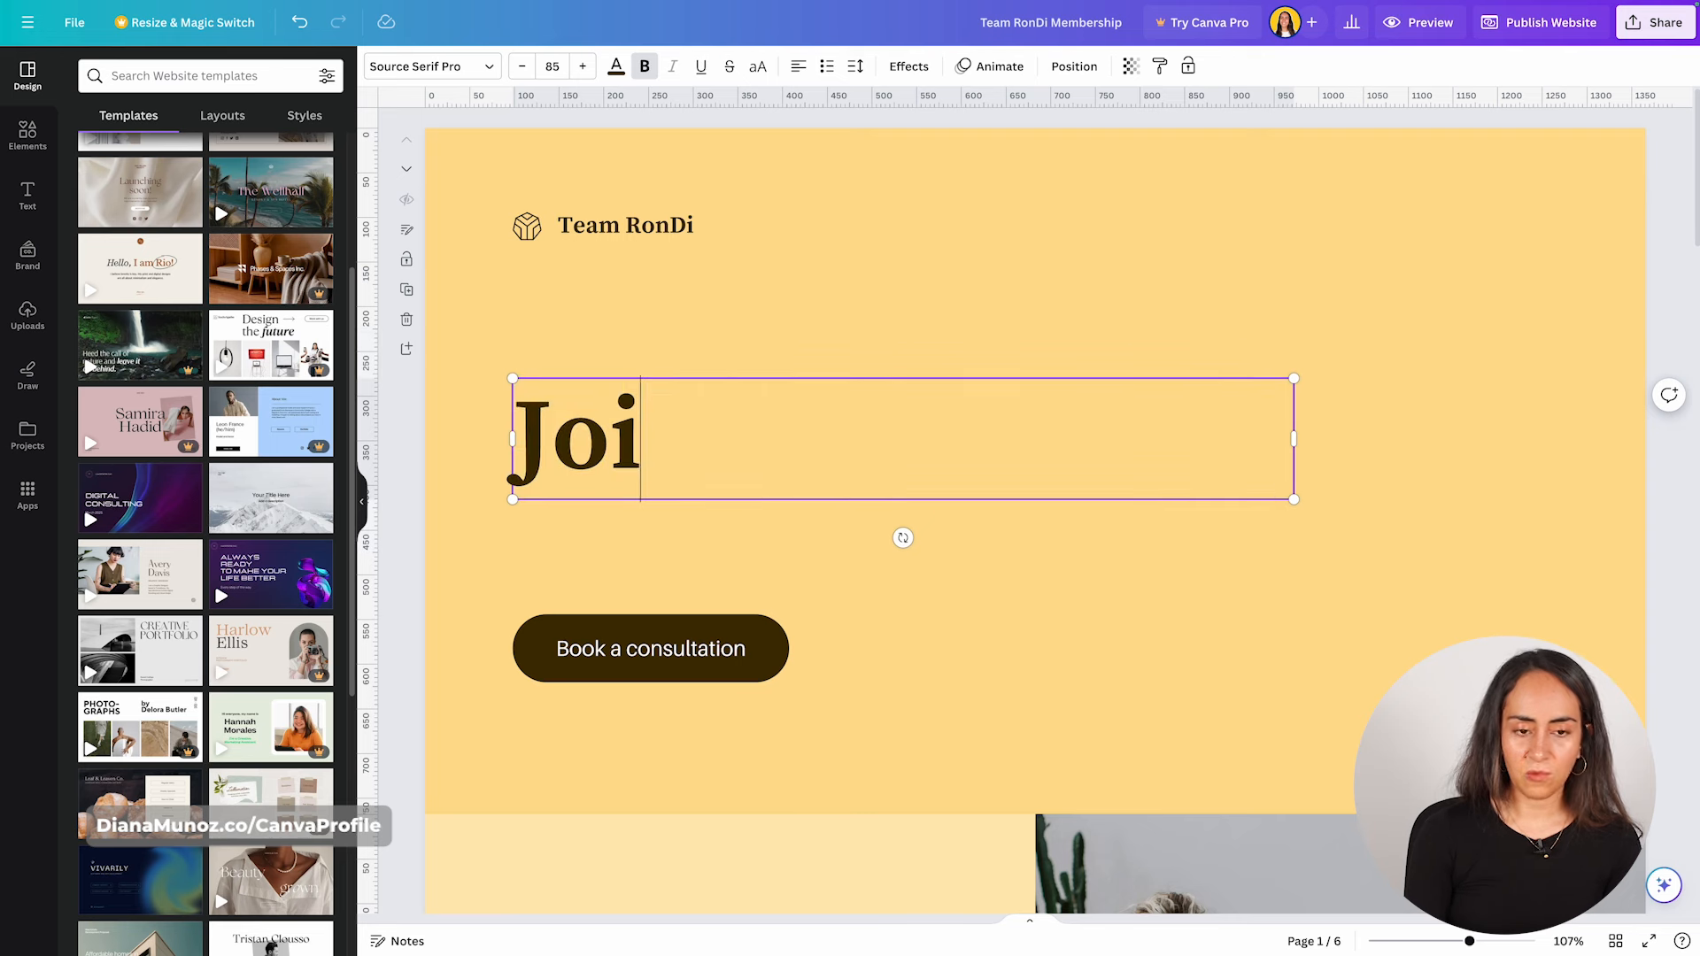
pyautogui.write('n our')
pyautogui.press('Return')
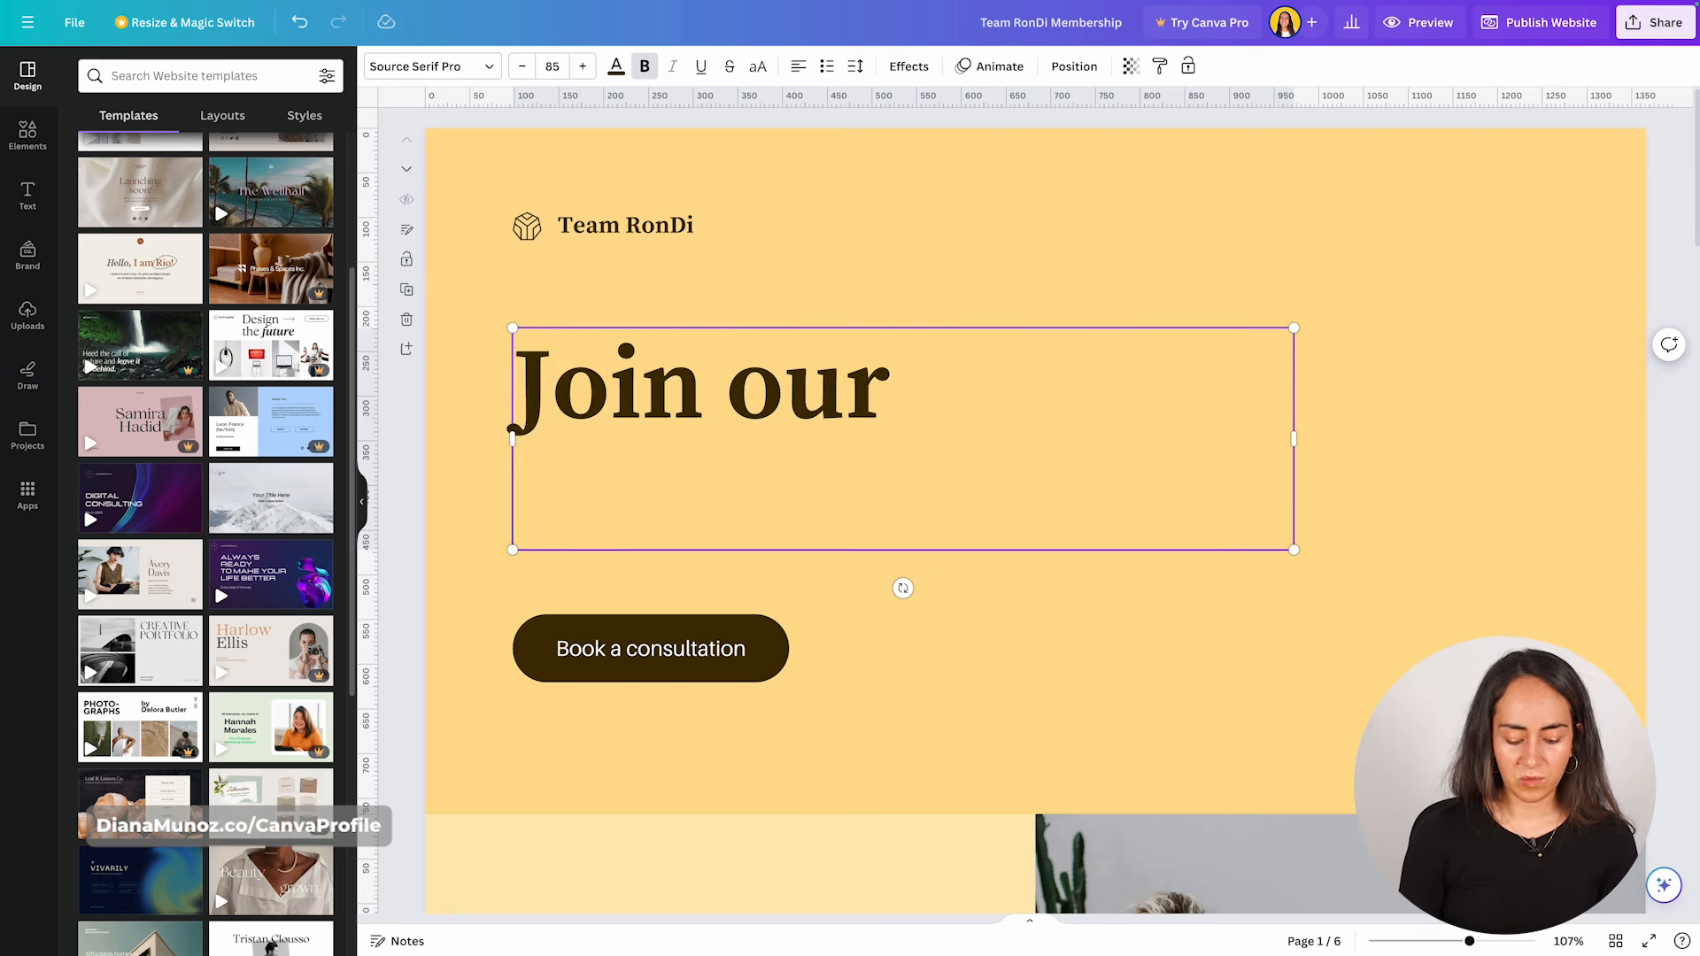
pyautogui.write('Memb')
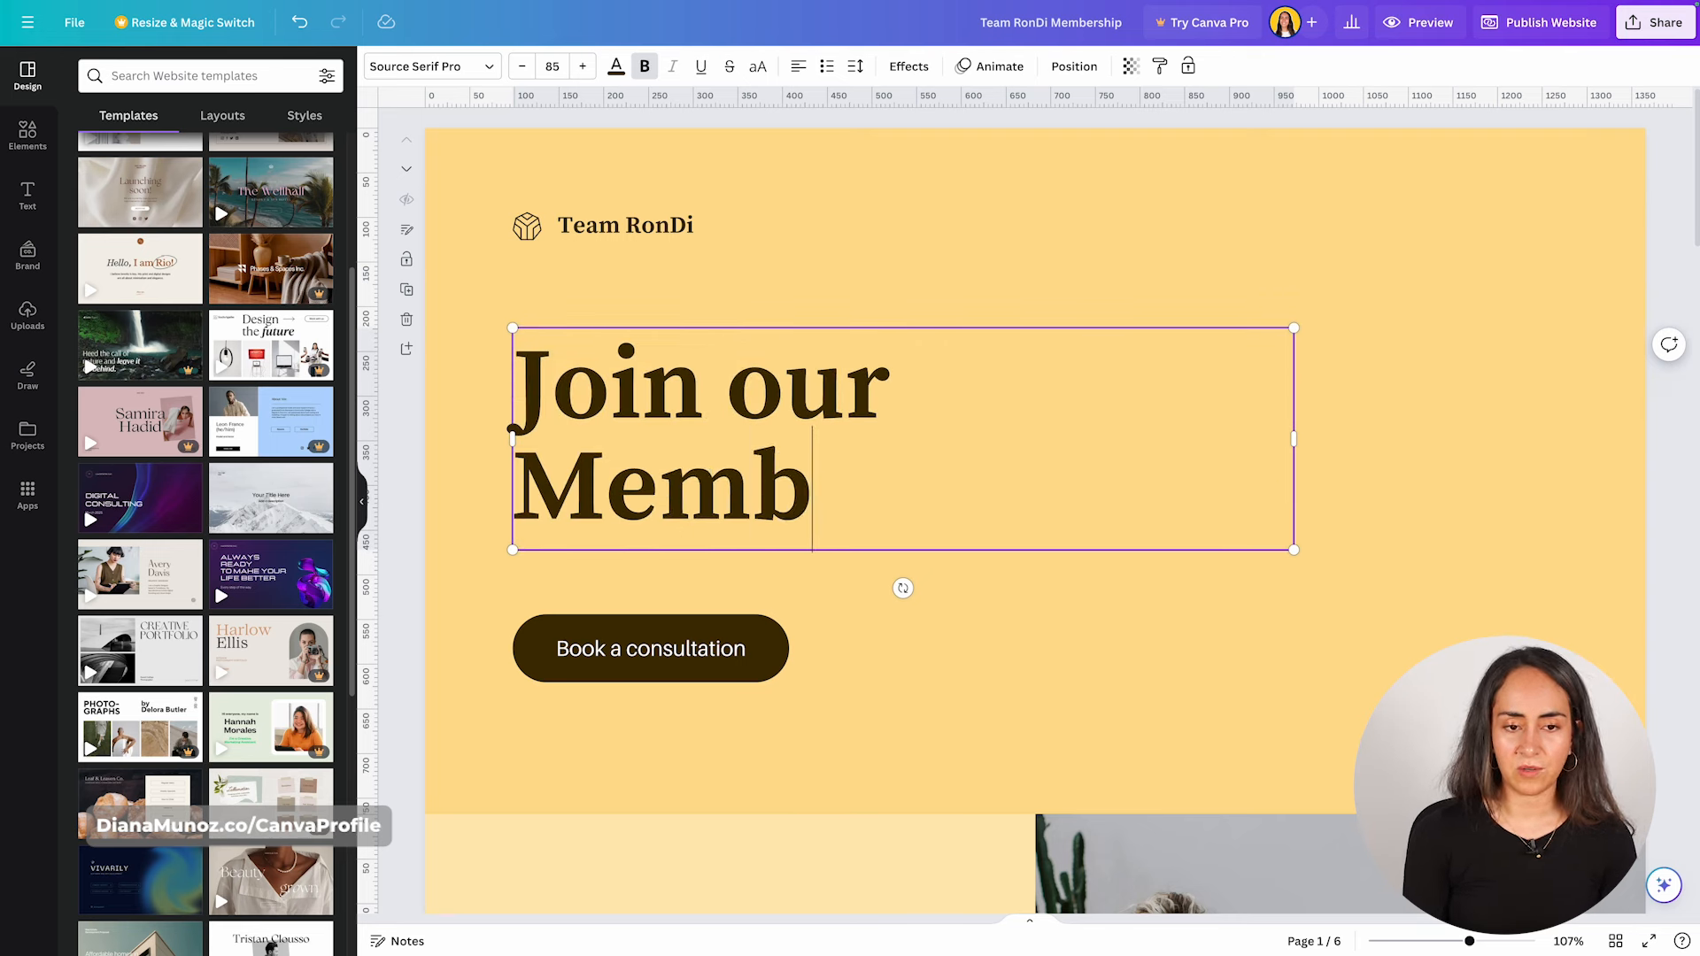
pyautogui.write('ership')
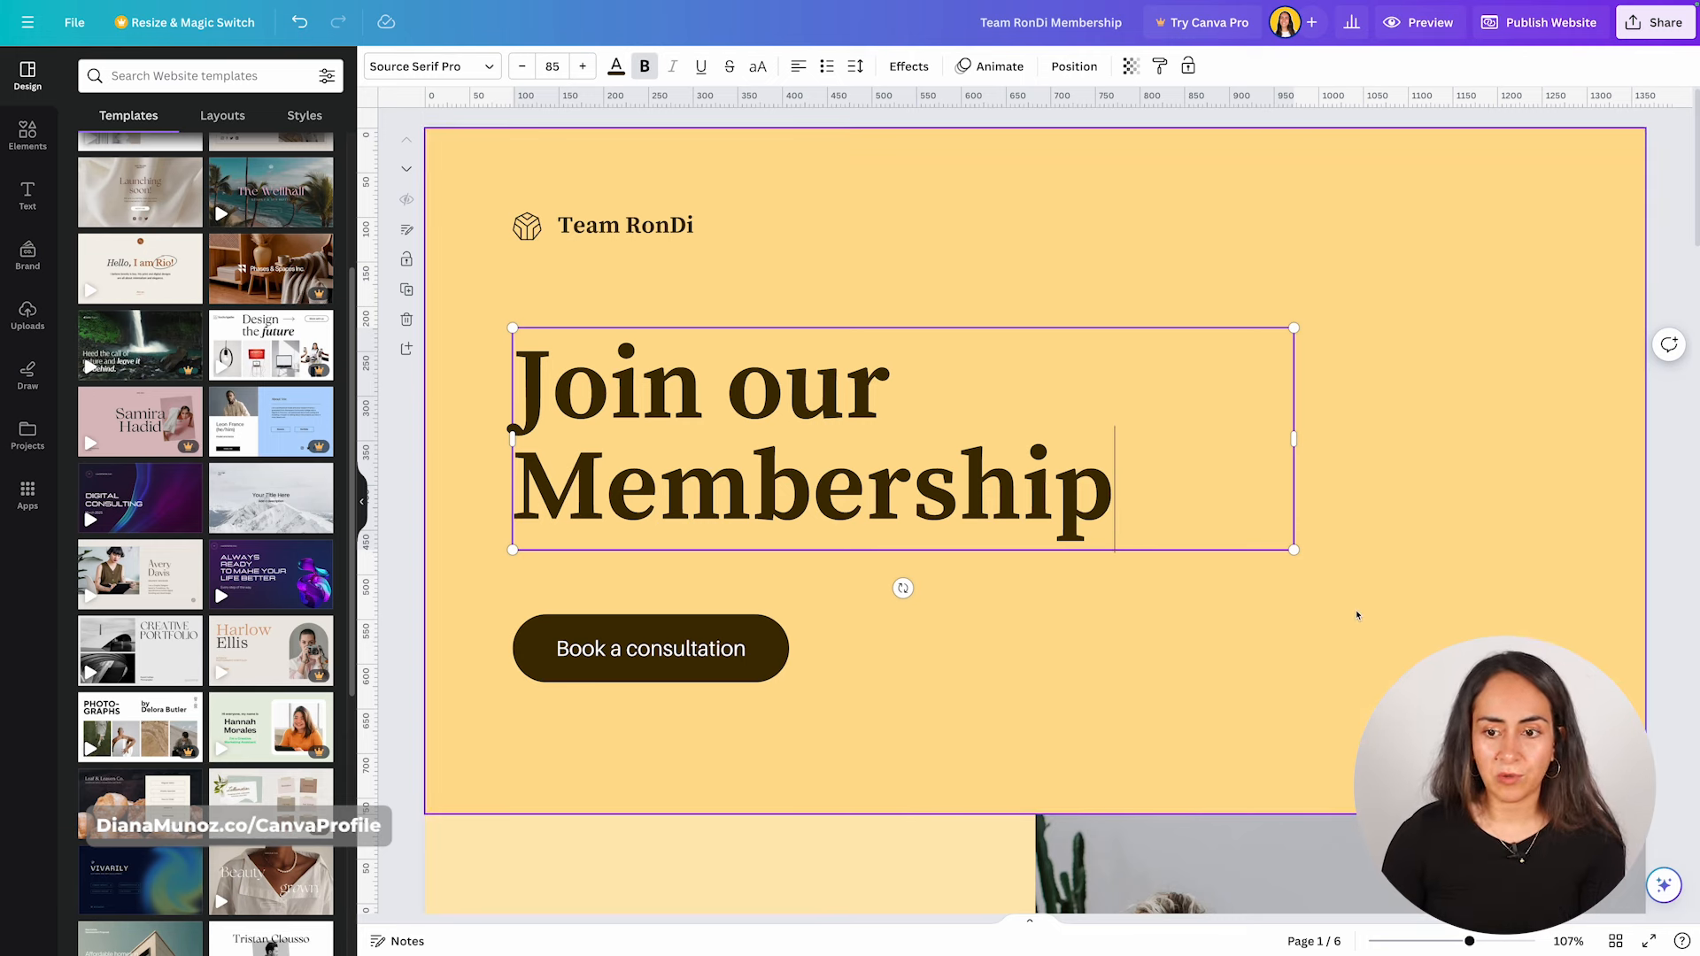
pyautogui.click(1094, 309)
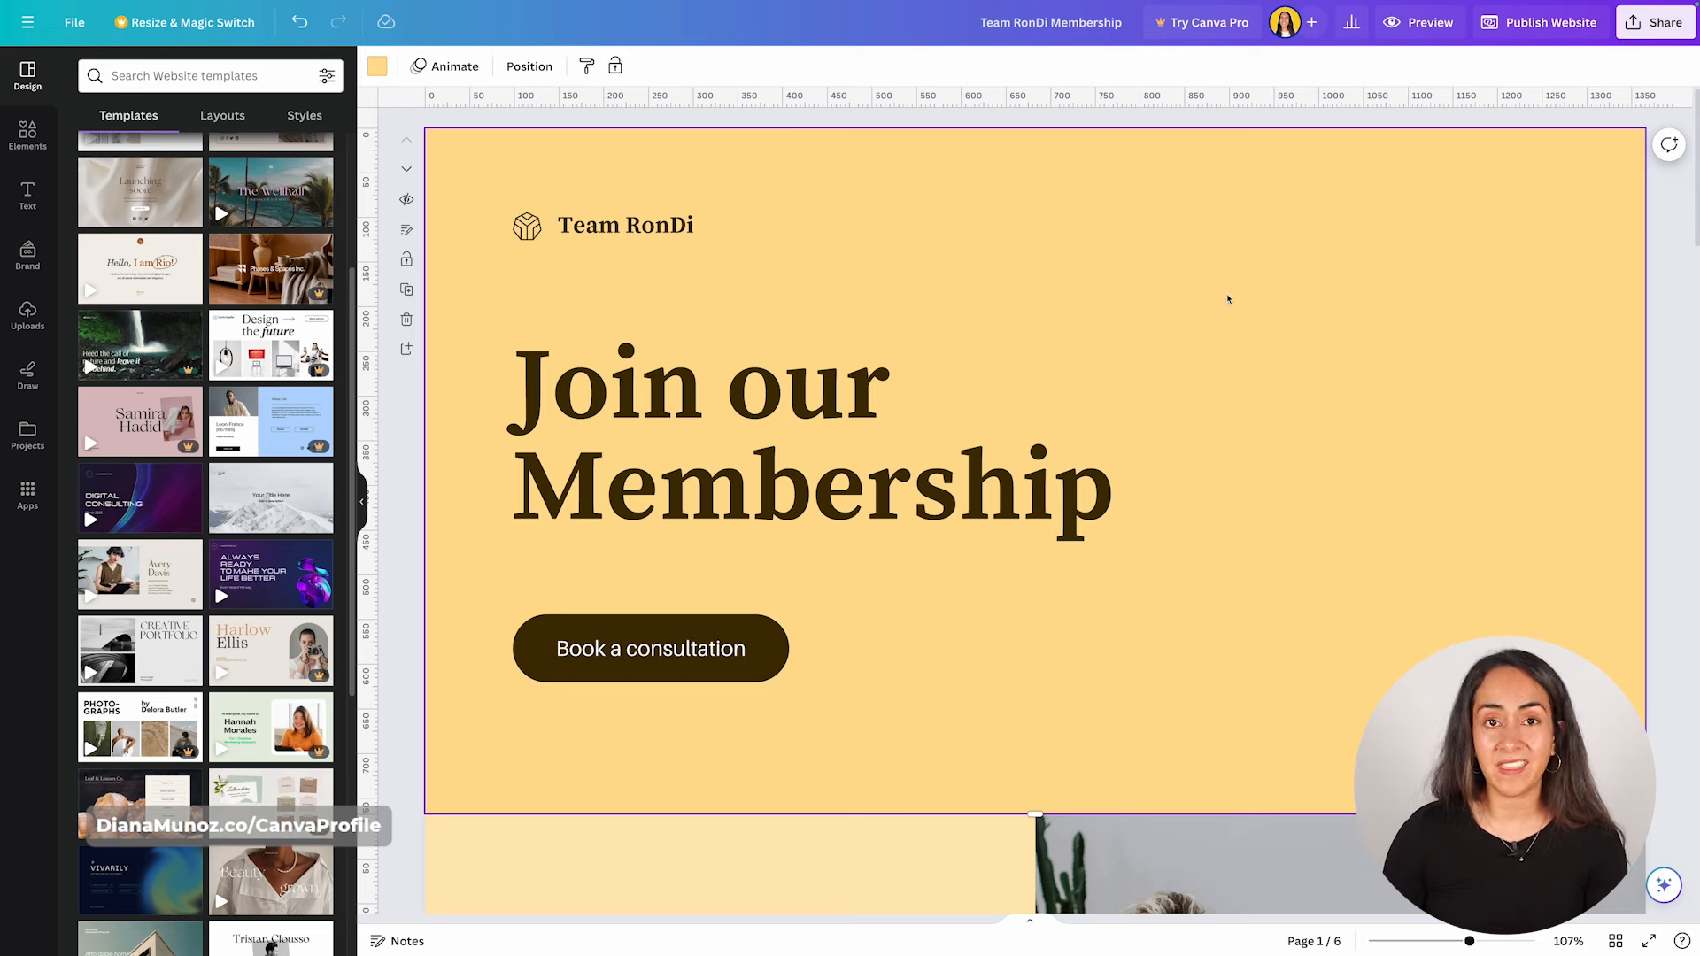
# Add a new paragraph text box directly below the heading, starting at the heading's left edge.
pyautogui.press('t')
pyautogui.moveTo(1049, 524); pyautogui.dragTo(639, 617)
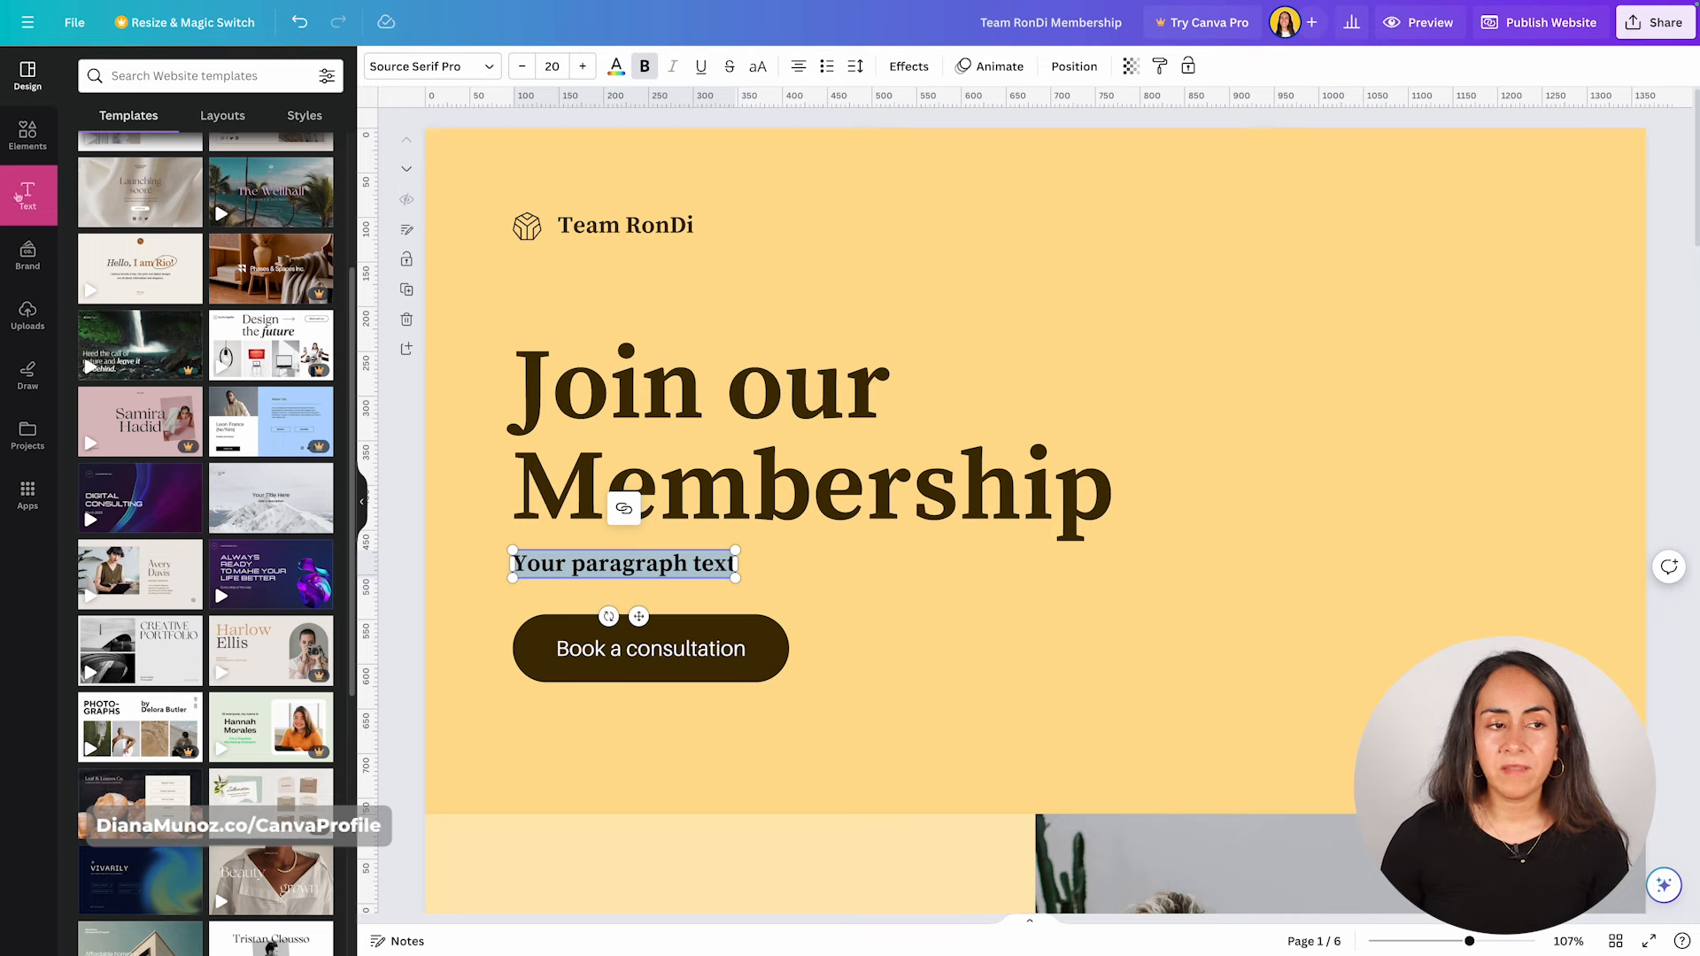
pyautogui.click(18, 196)
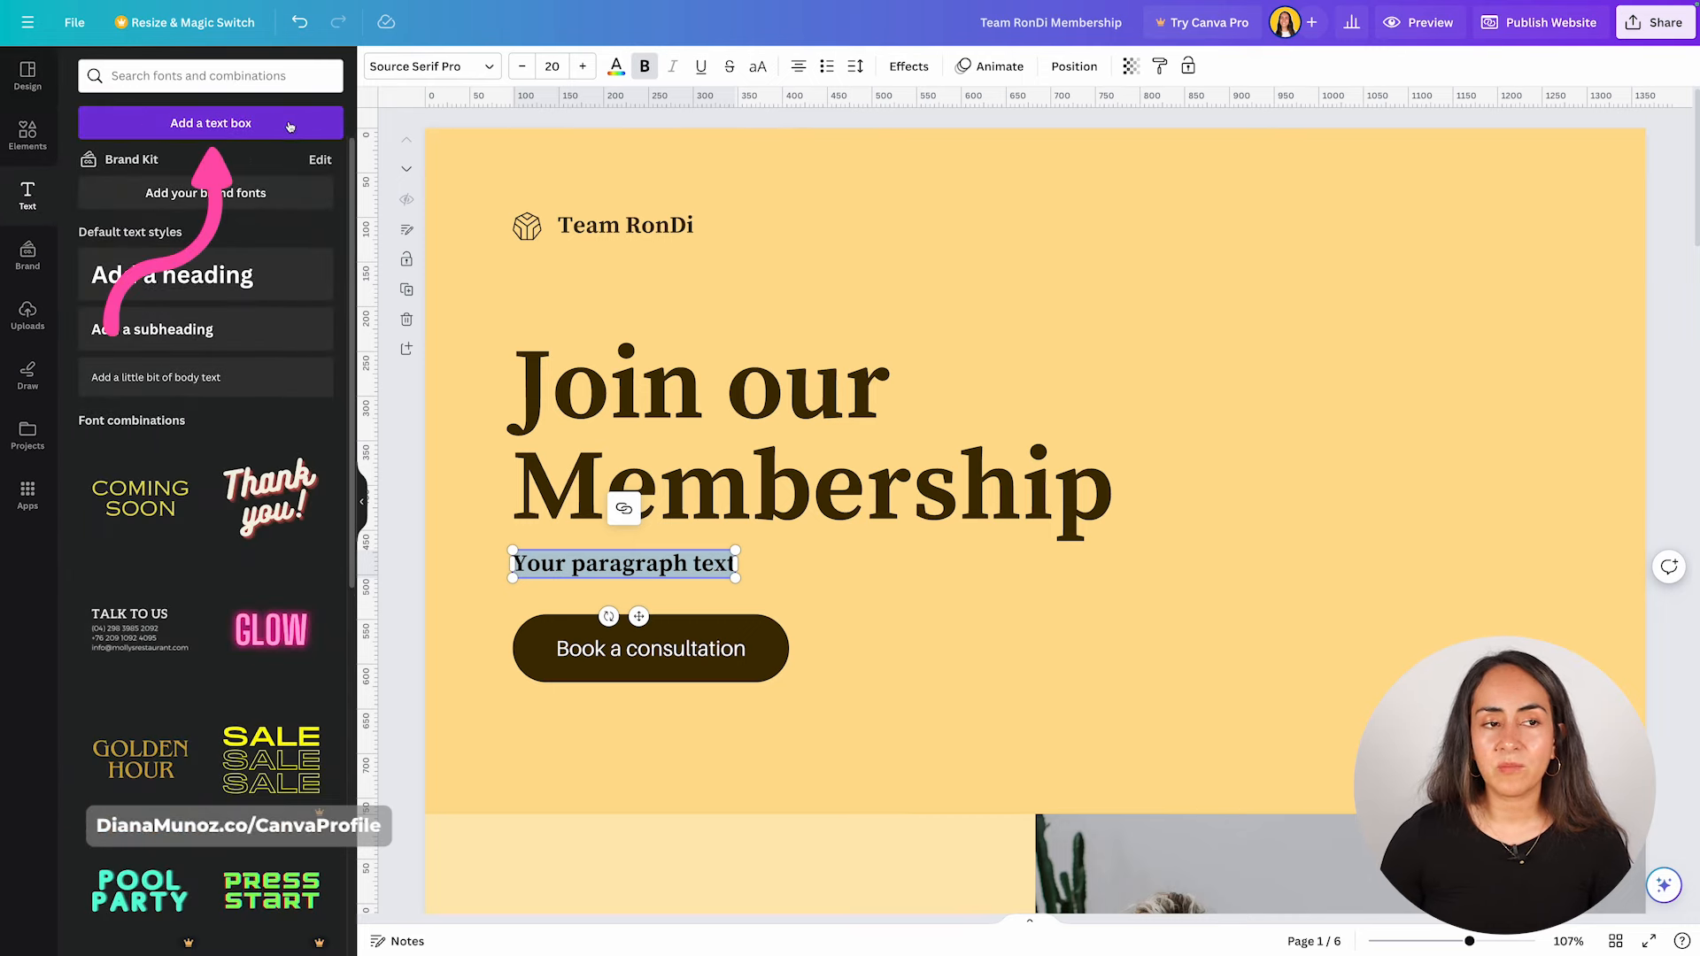
pyautogui.click(224, 127)
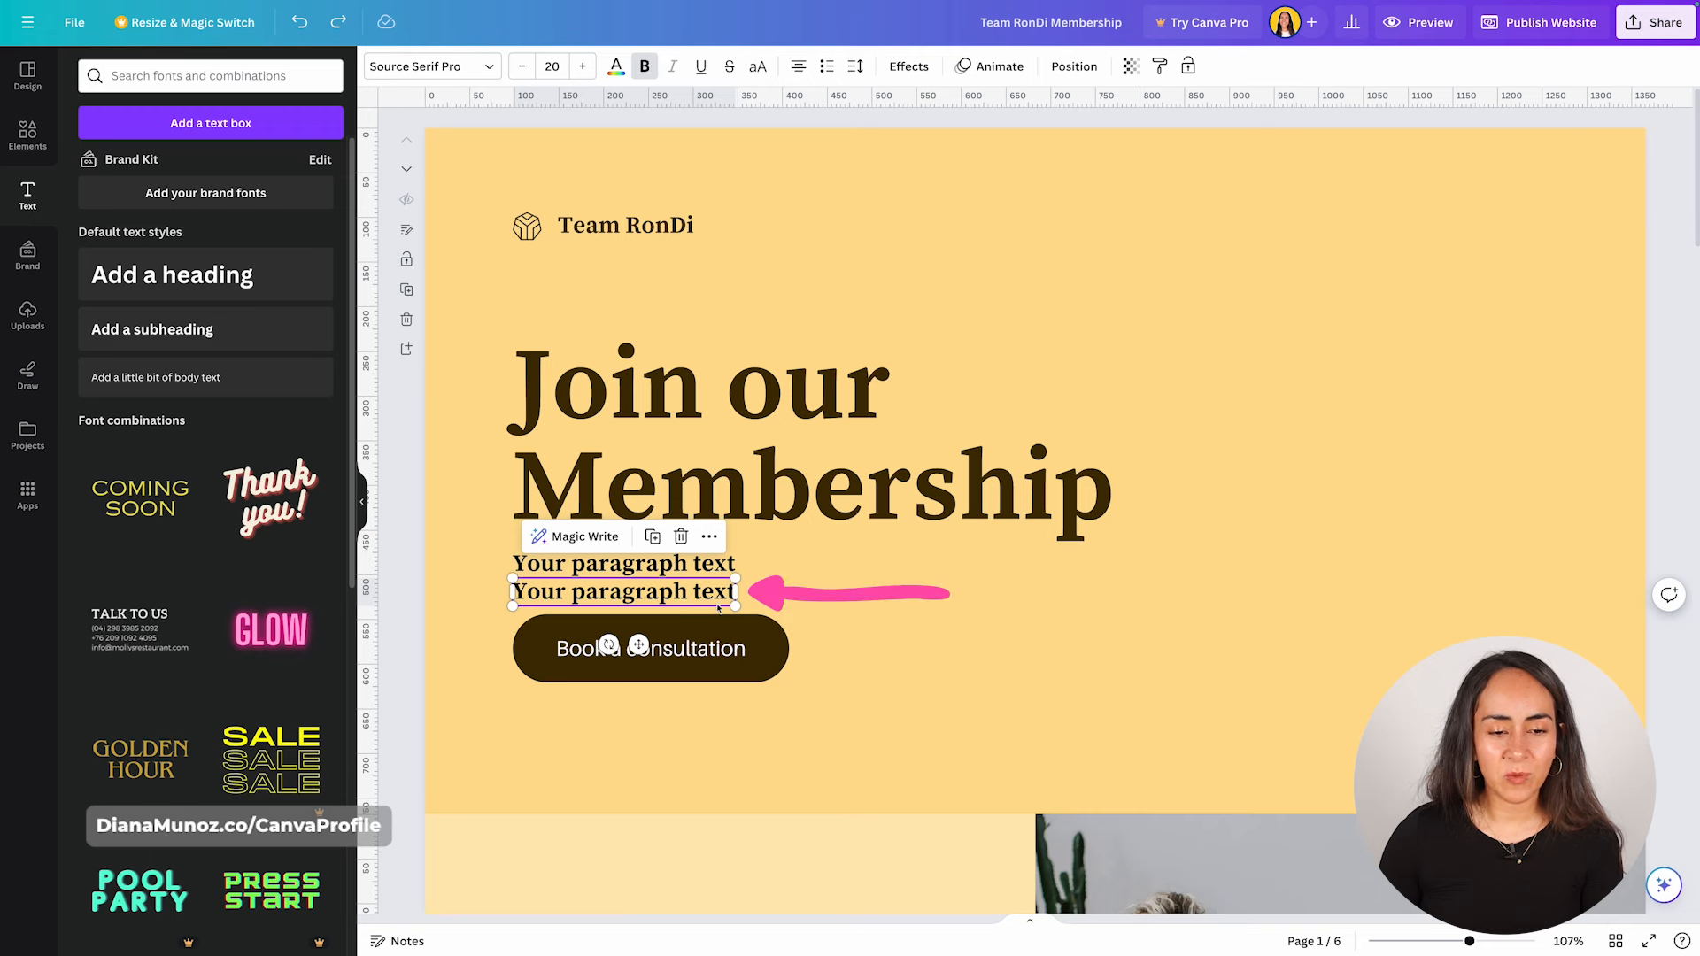
pyautogui.click(681, 537)
# Replace the placeholder paragraph with "Exclusive educational content, priority reply to comments, loyalty badges, custom emojis, and more!".
pyautogui.click(605, 563)
pyautogui.click(606, 562)
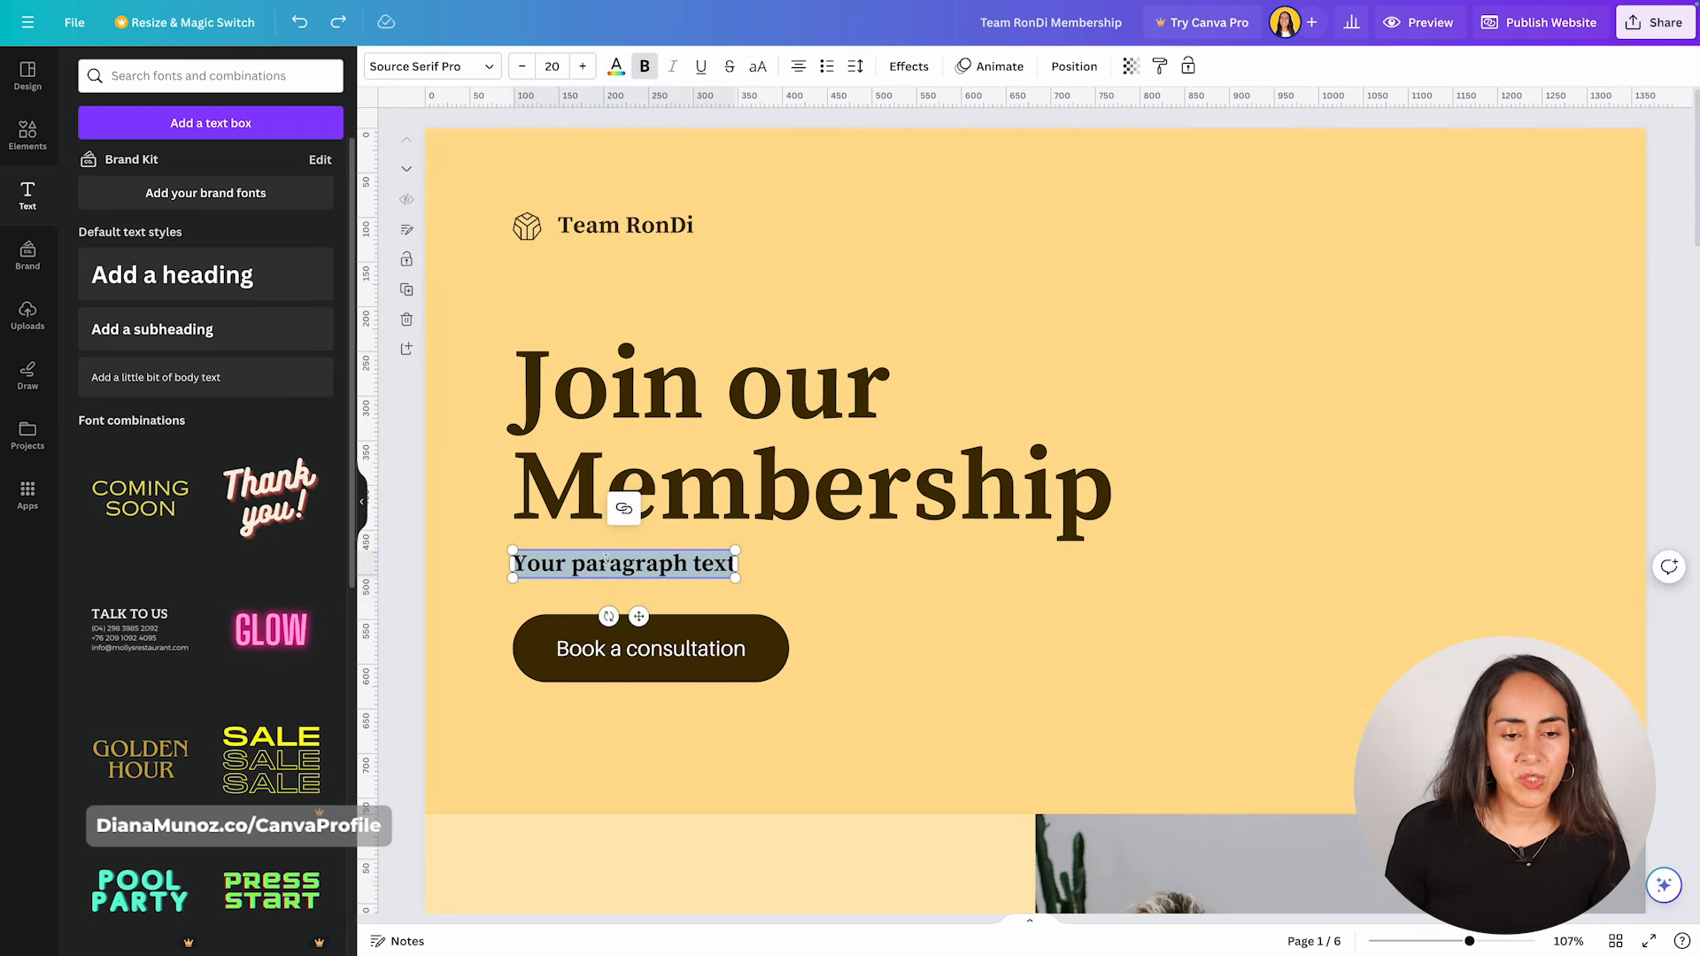
pyautogui.doubleClick(592, 563)
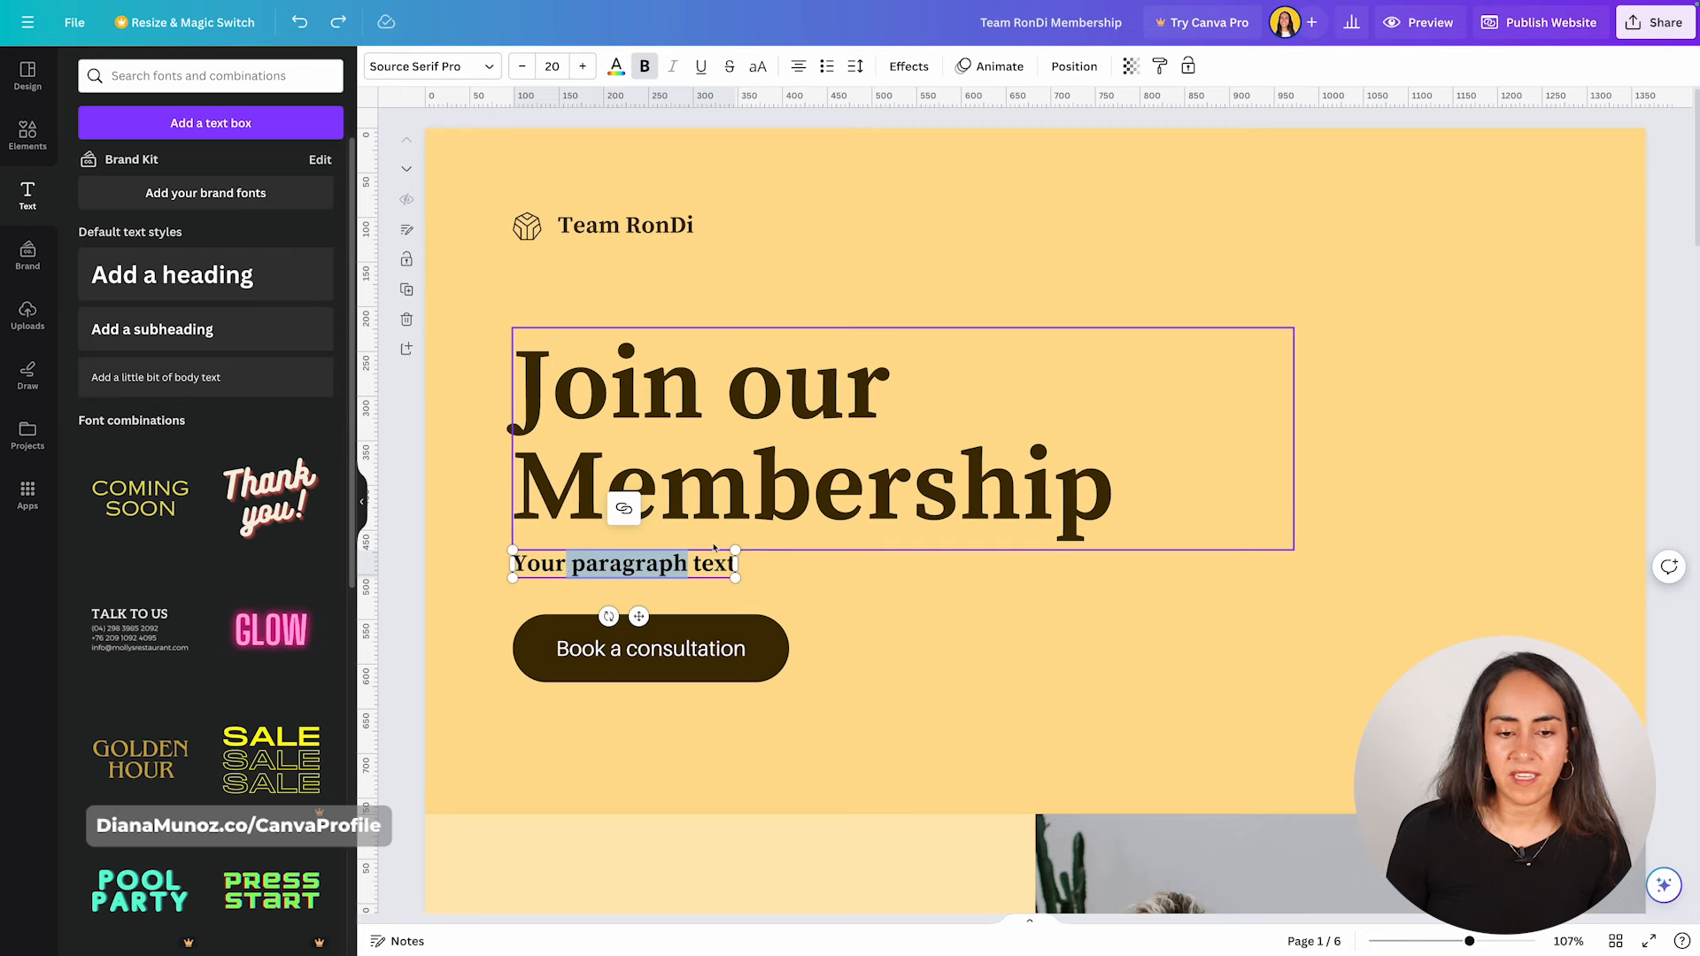
pyautogui.hotkey('ctrl', 'a')
pyautogui.write('Exclusive educational content, priority reply to comments, loyalty badges, custom emojis, and more!')
# Lower the "Book a consultation" button and left-align the paragraph above it, narrowing its box so the text wraps onto three lines.
pyautogui.click(731, 704)
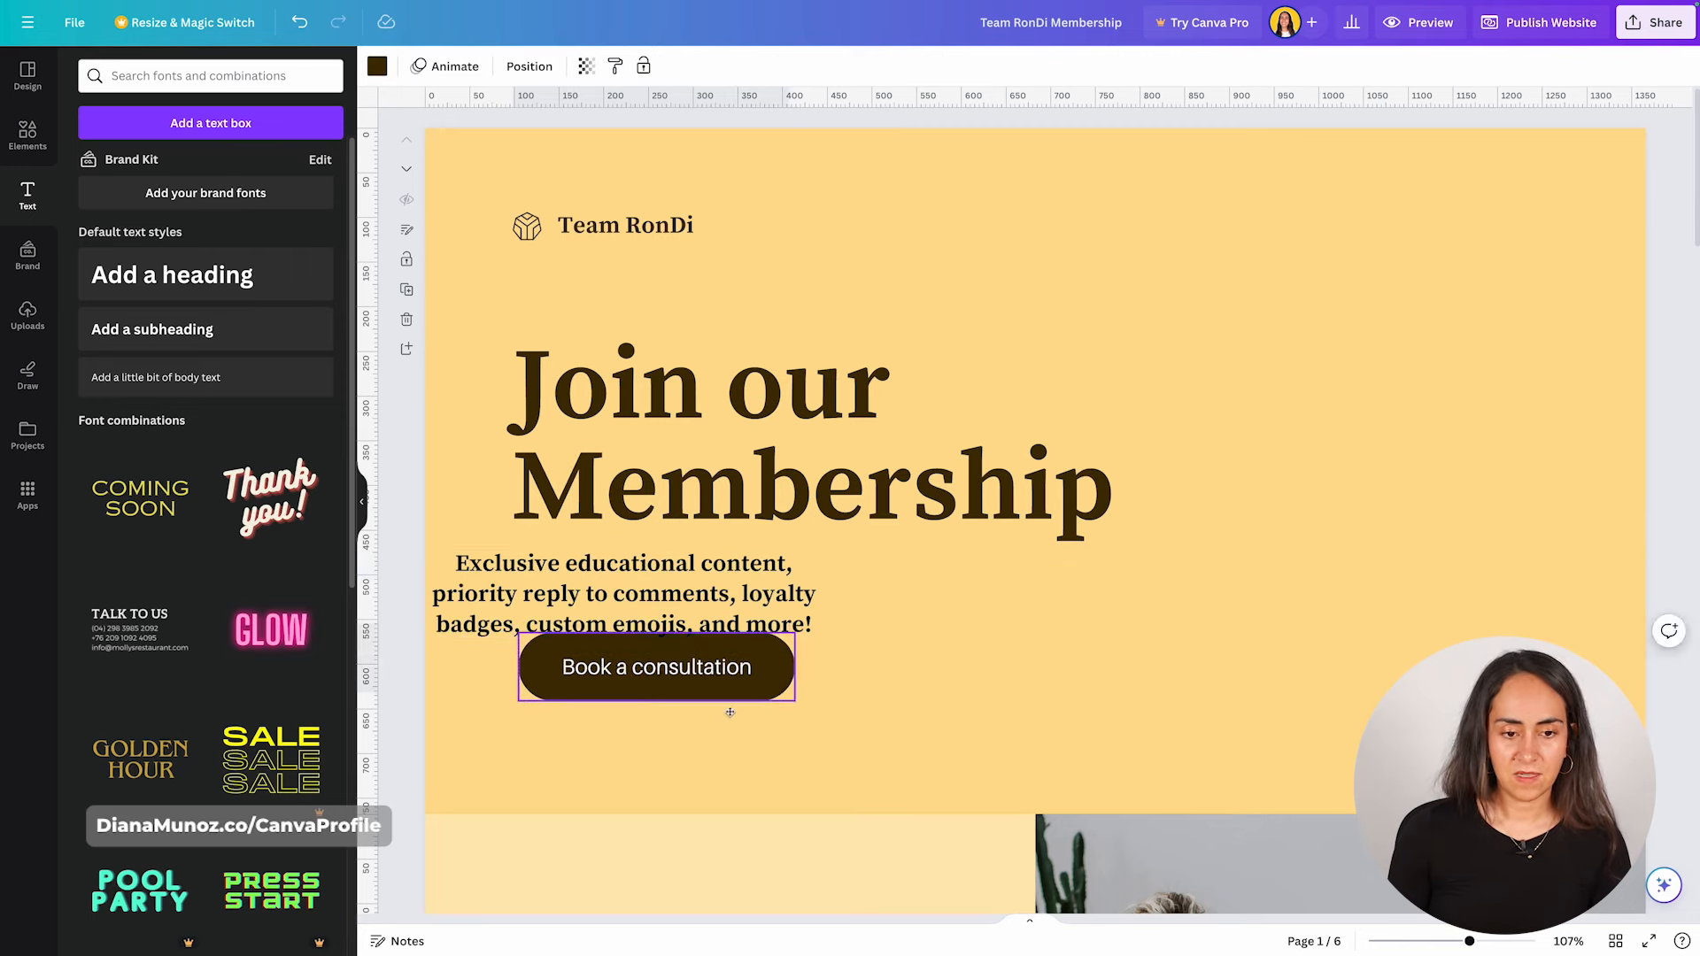
pyautogui.moveTo(687, 586); pyautogui.dragTo(764, 586)
pyautogui.click(797, 67)
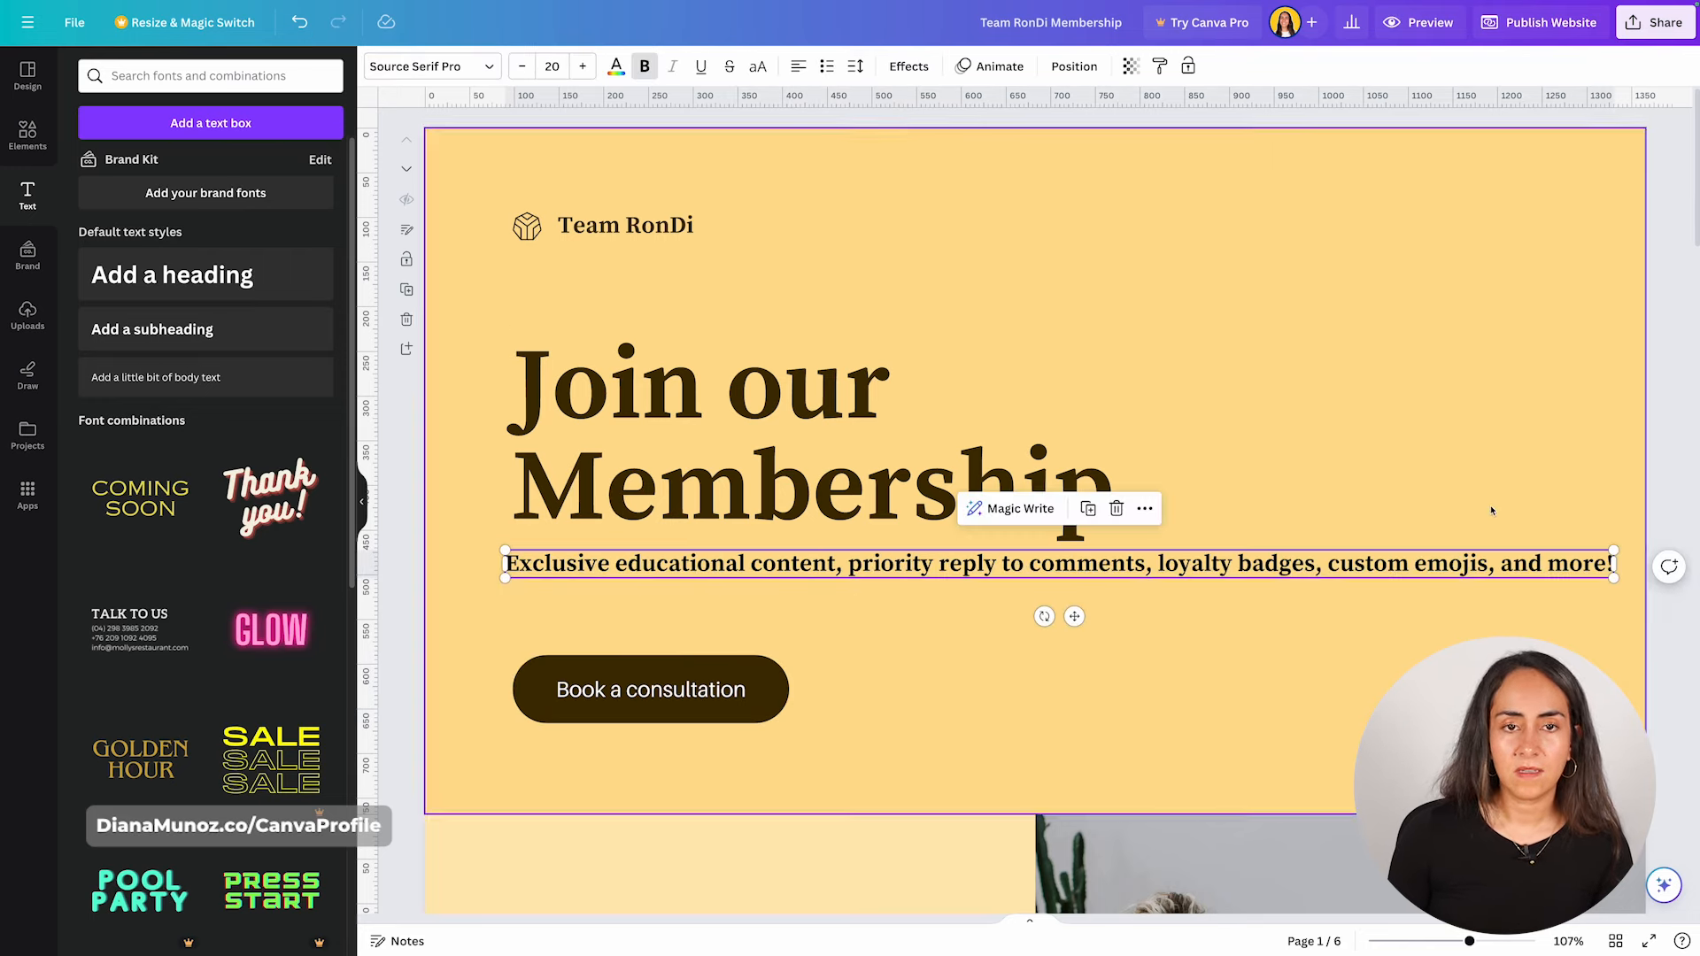
pyautogui.moveTo(1613, 564); pyautogui.dragTo(1032, 598)
pyautogui.click(1119, 619)
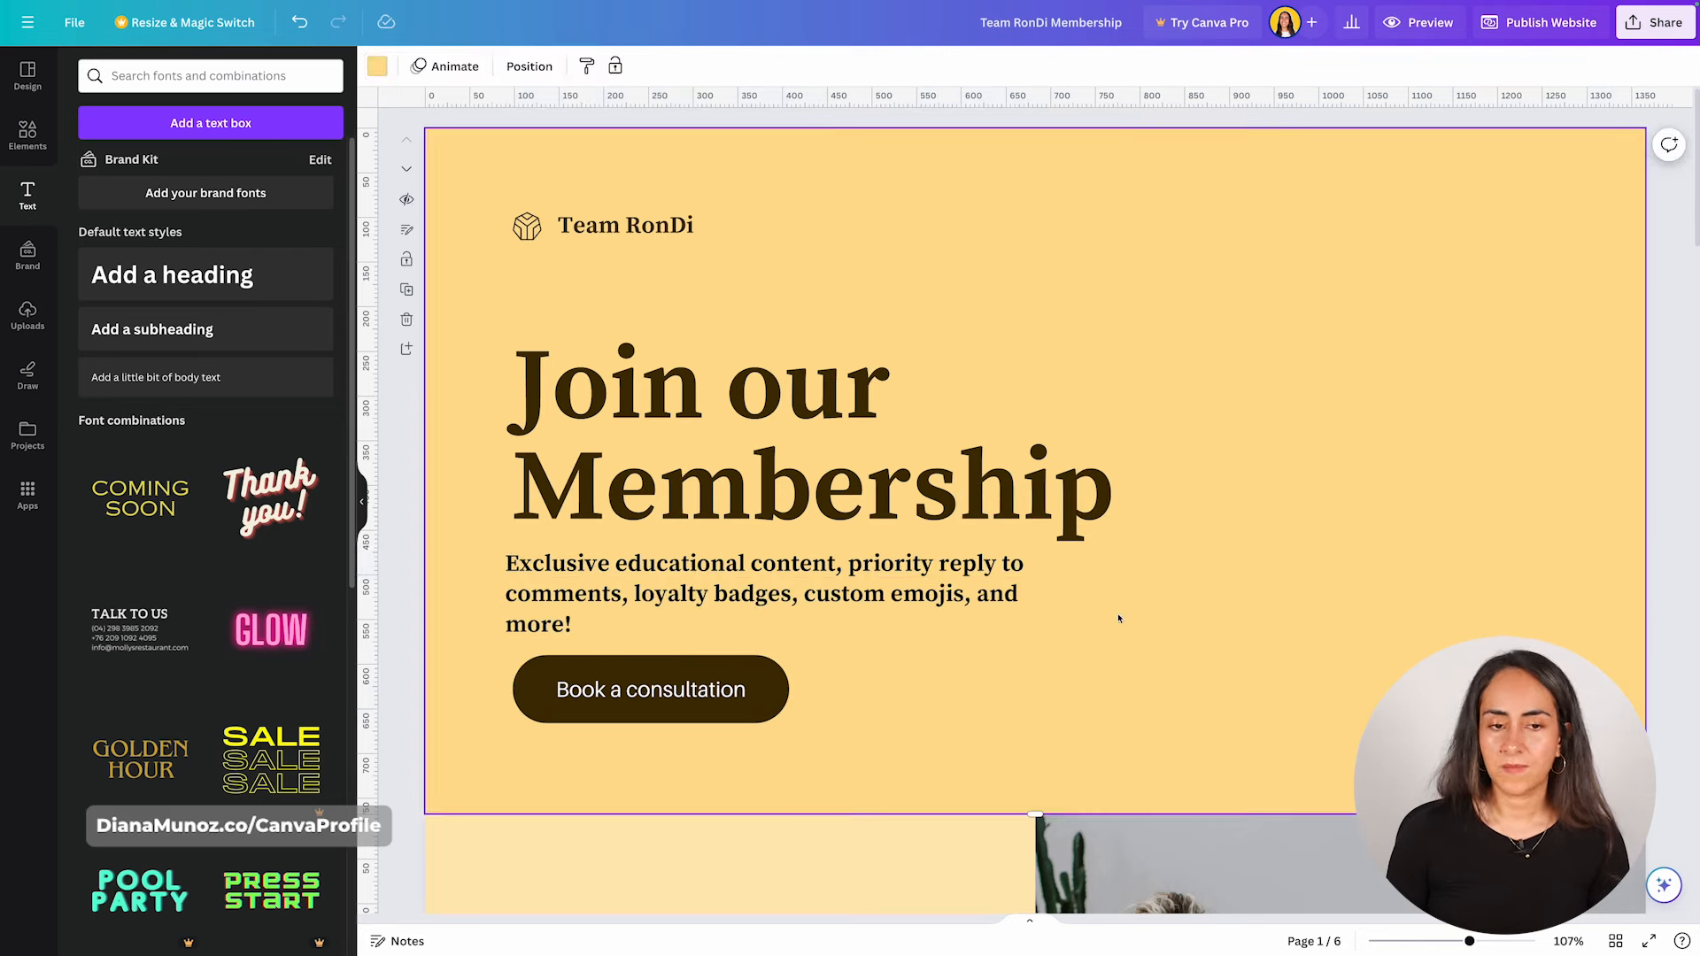
# Add the cover page of the "Branding Portfolio Website in White Grey Black Light Classic Minimal Style" template as a new page.
pyautogui.click(27, 73)
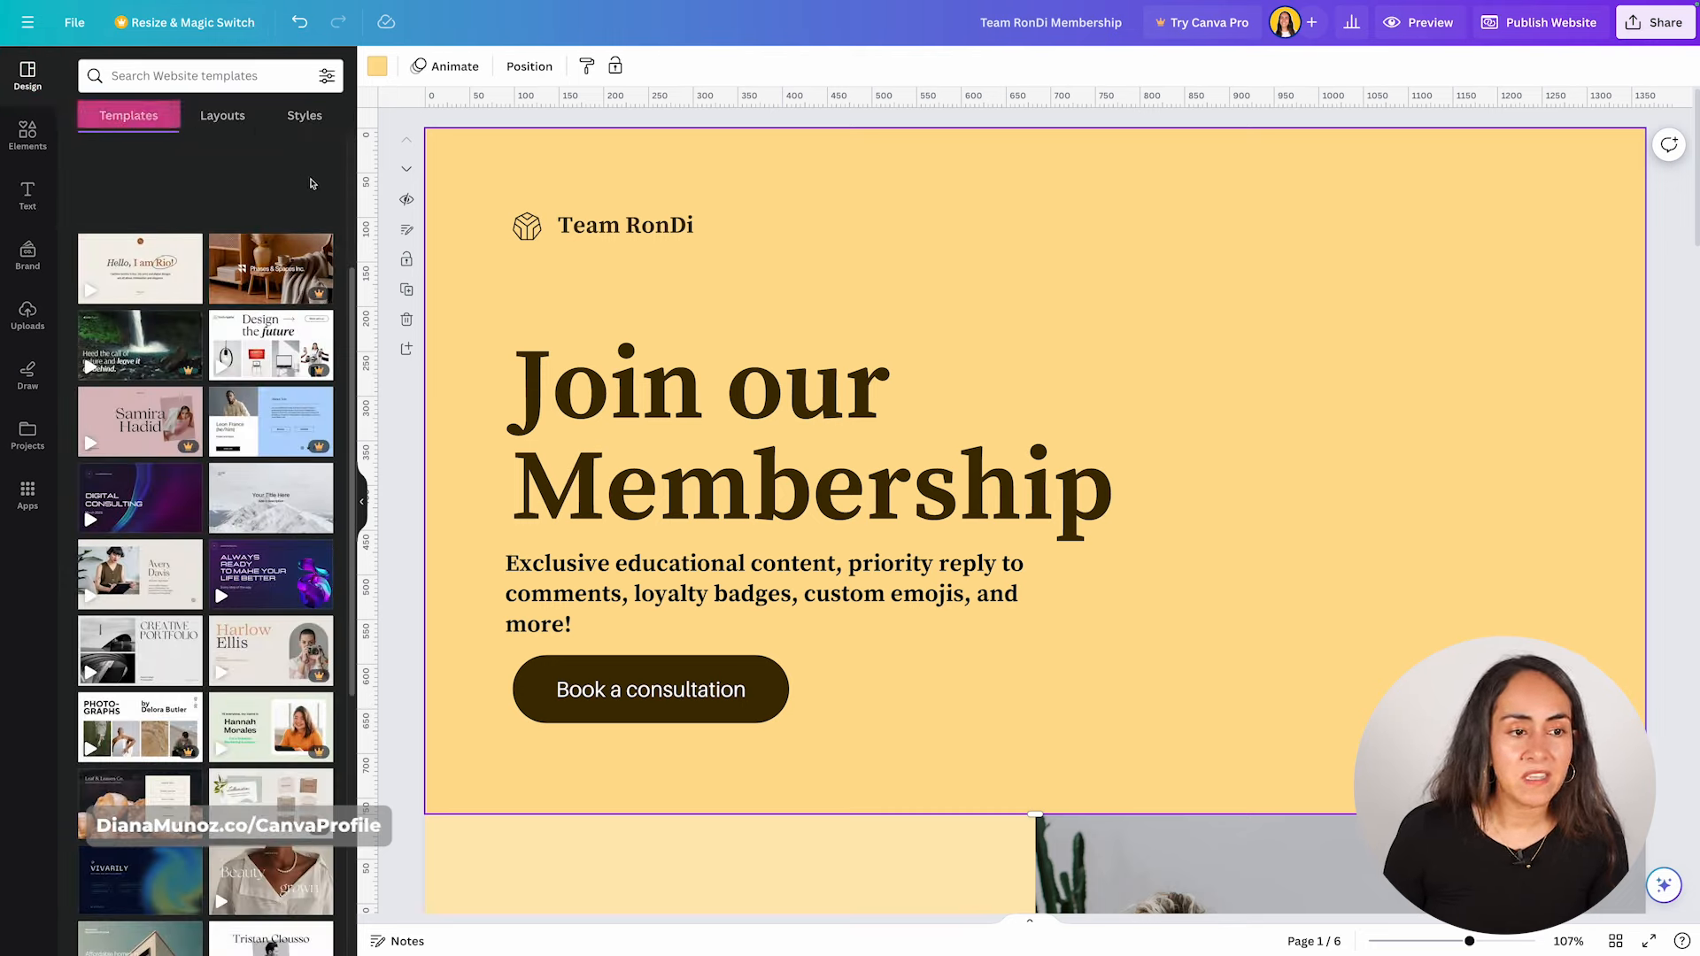
pyautogui.scroll(-1, 312, 183)
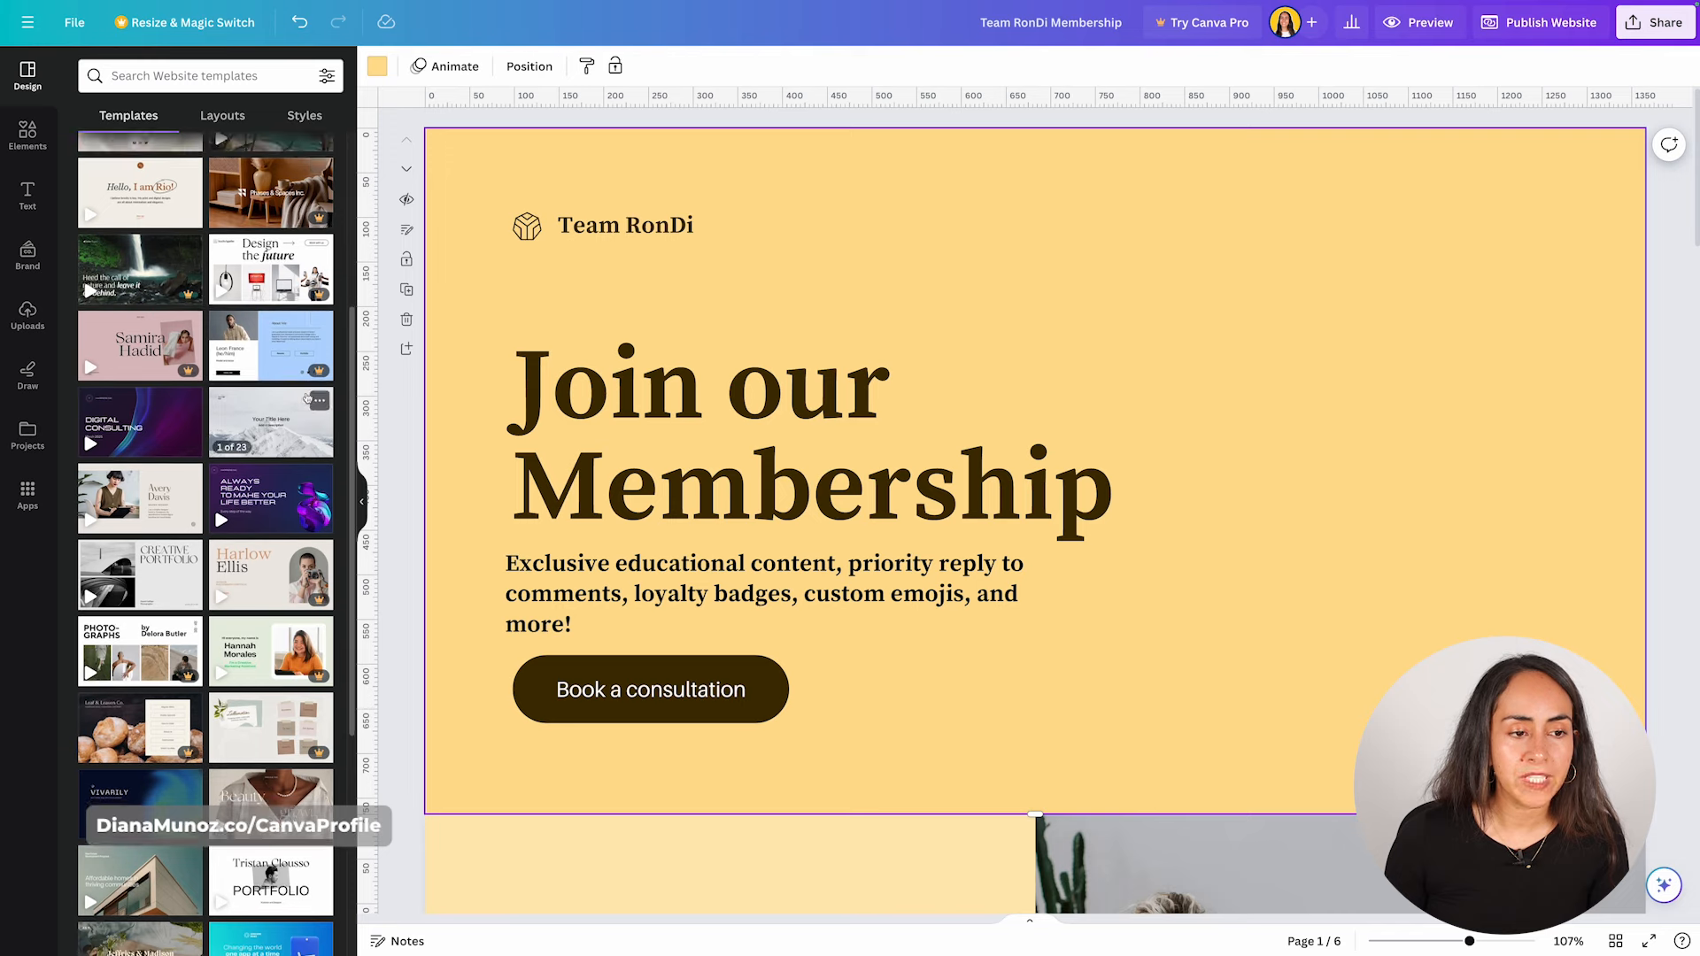
pyautogui.scroll(-1, 307, 398)
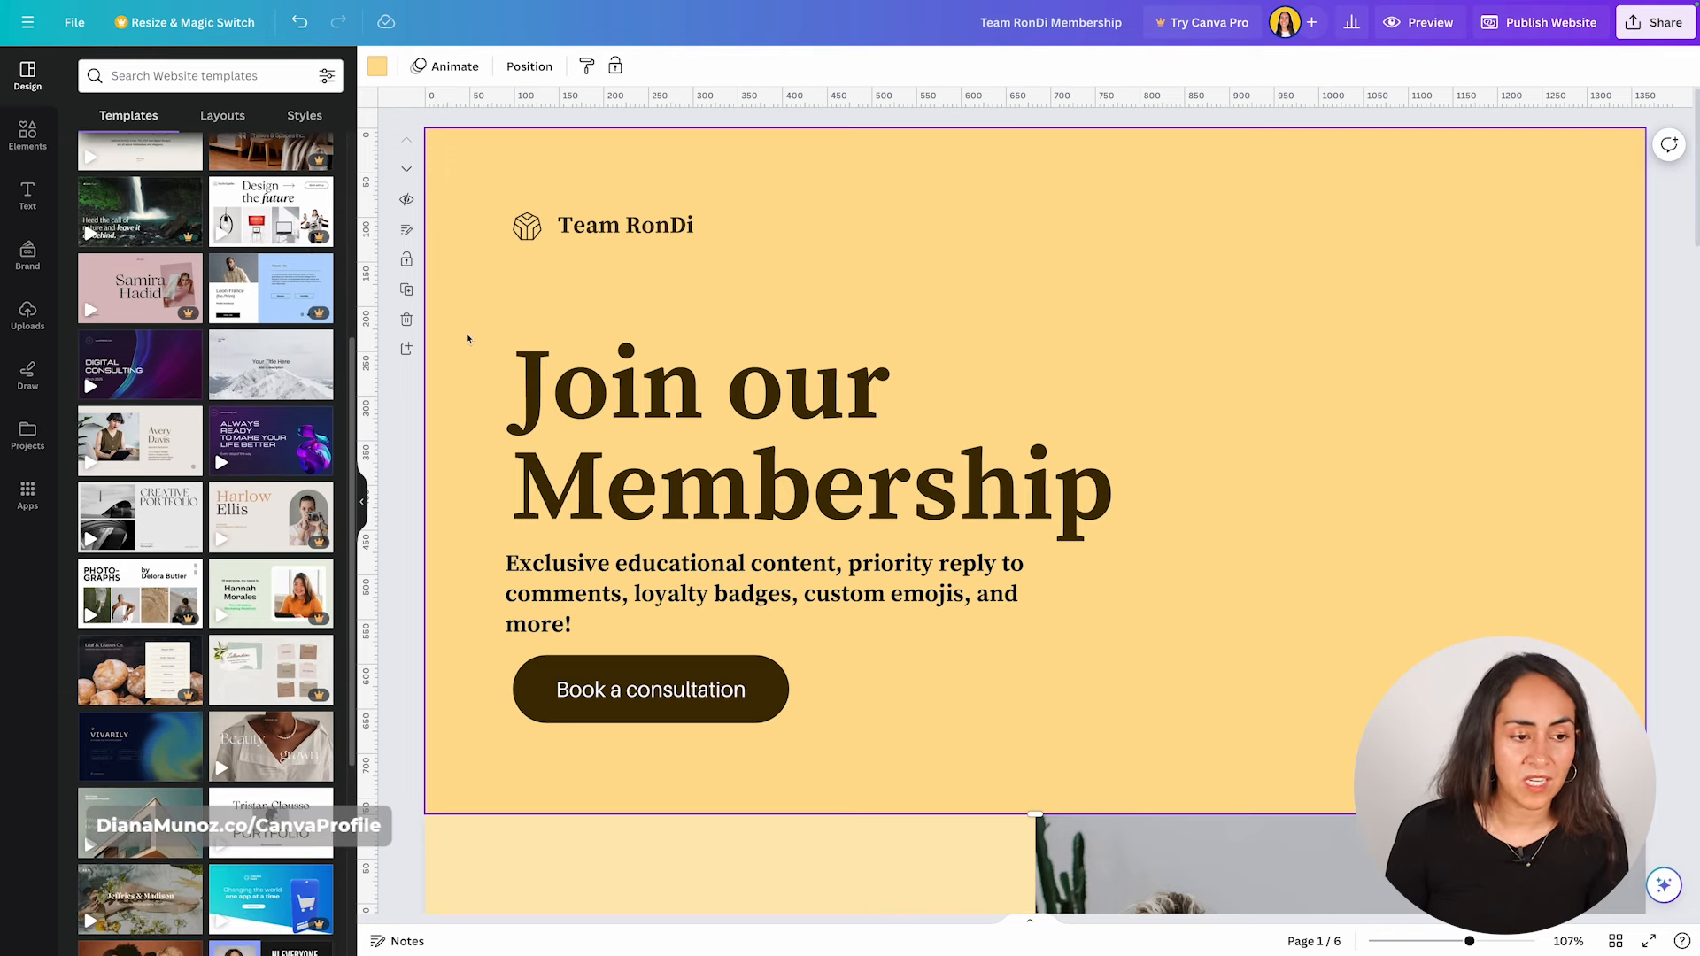
pyautogui.scroll(-1, 277, 465)
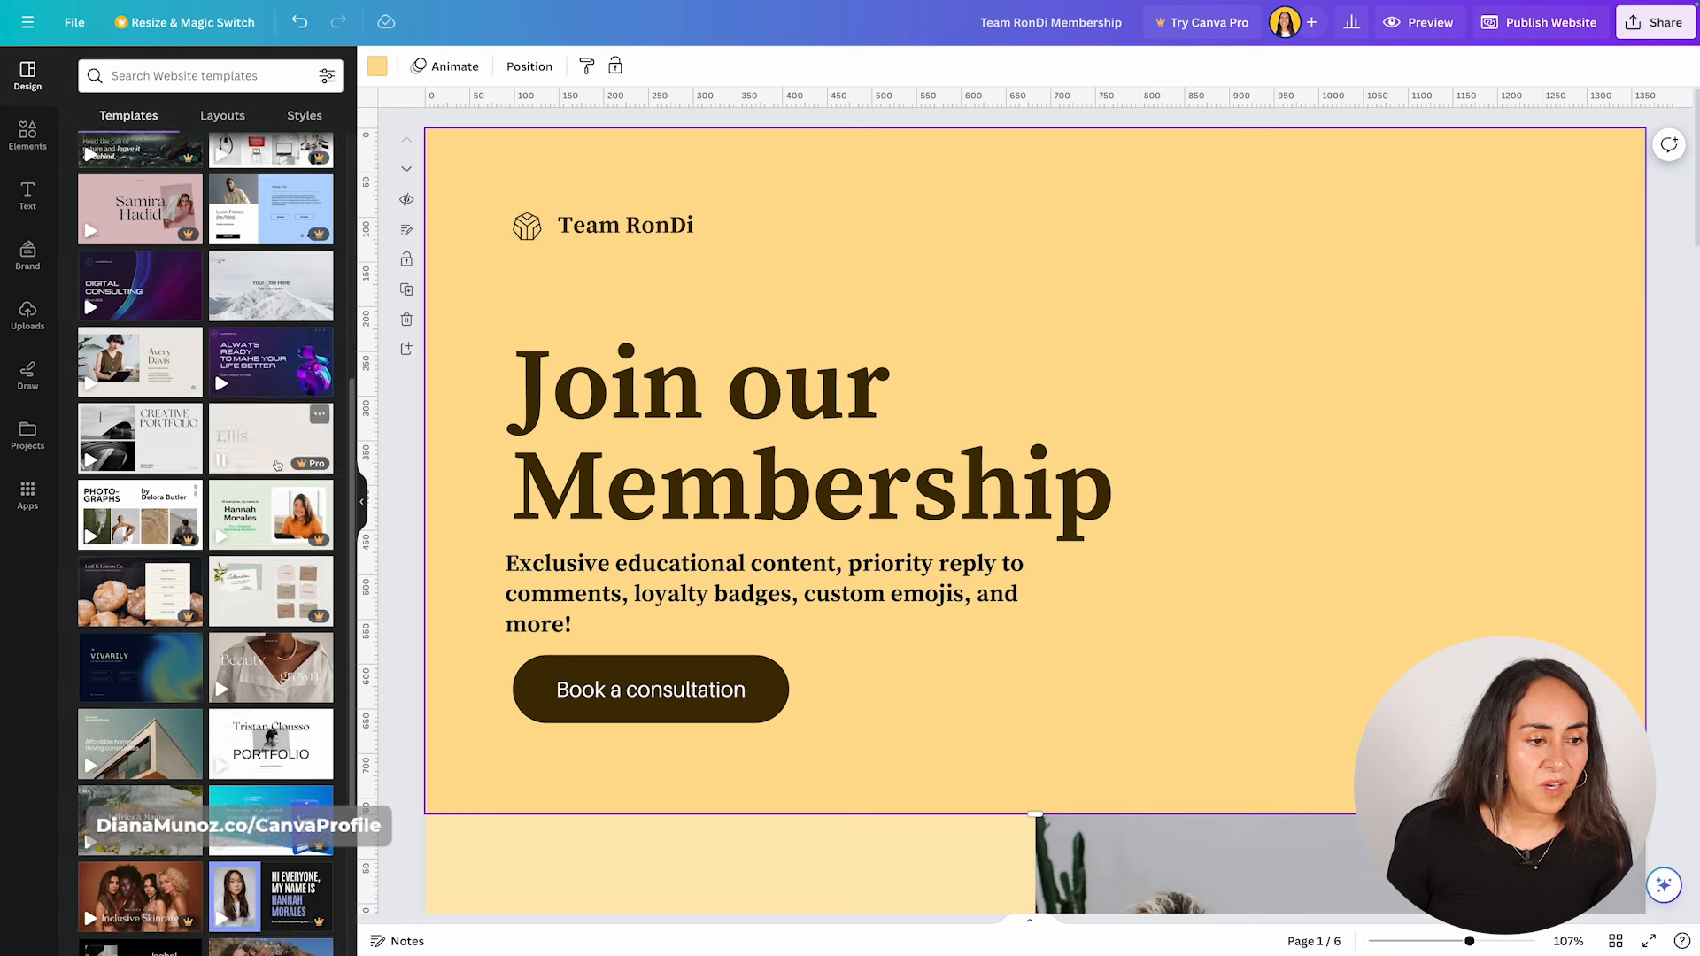
pyautogui.scroll(-1, 277, 465)
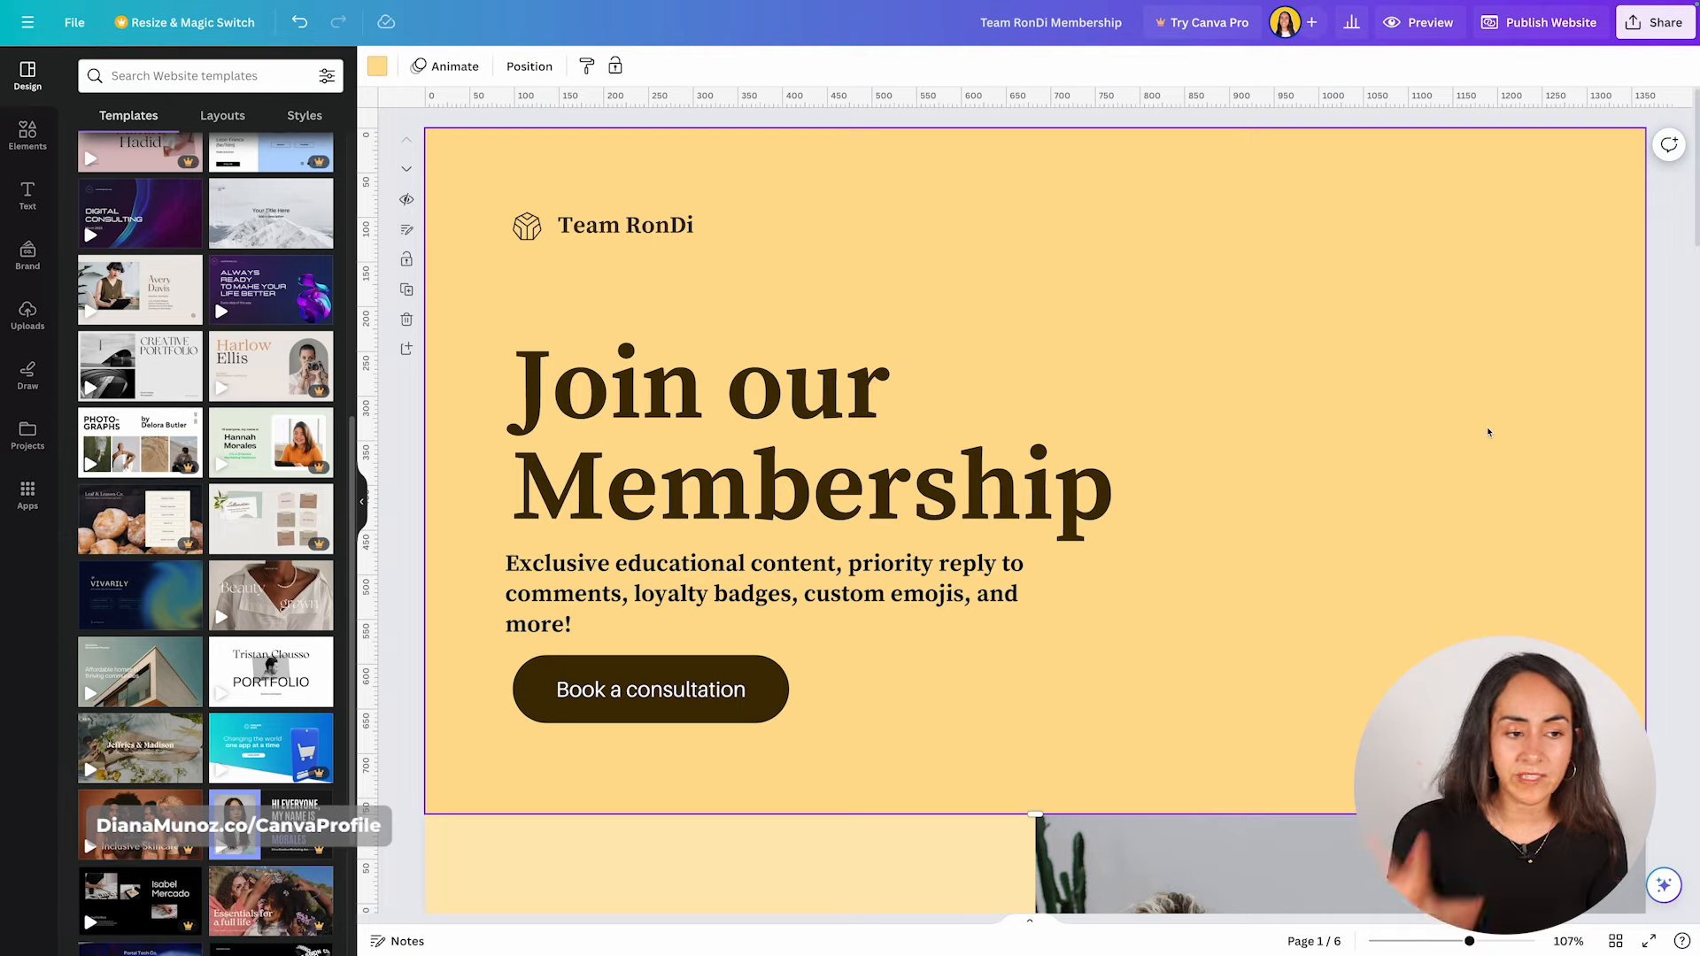
pyautogui.scroll(-7, 310, 639)
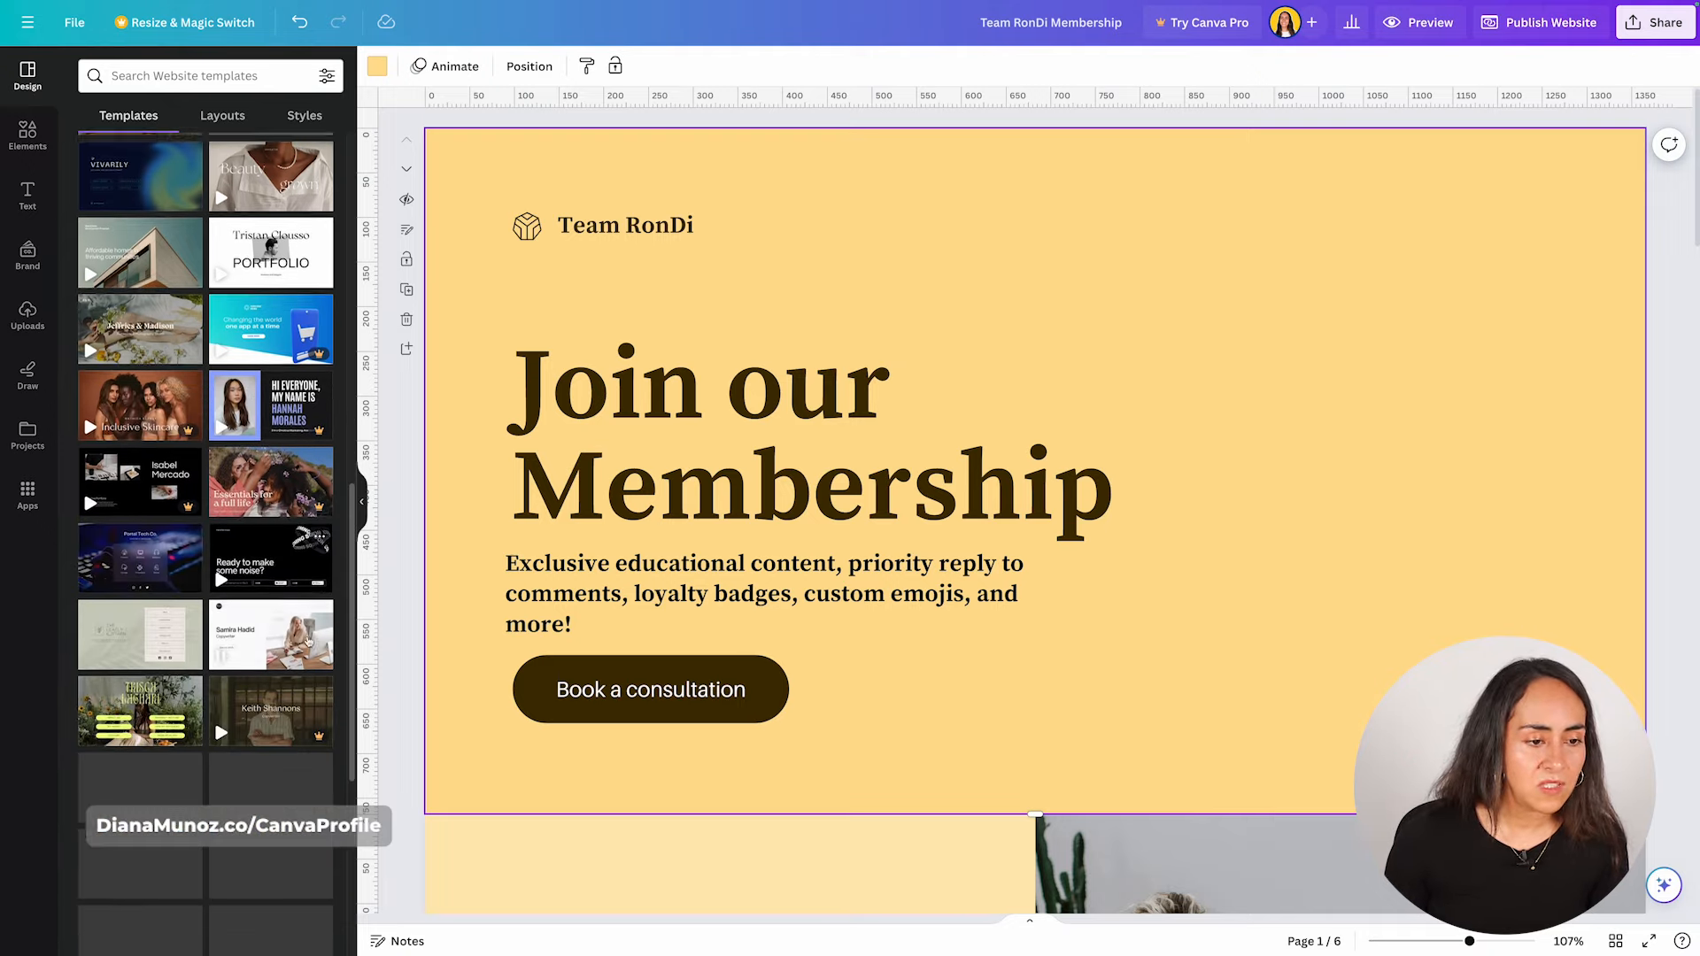
pyautogui.scroll(-2, 305, 532)
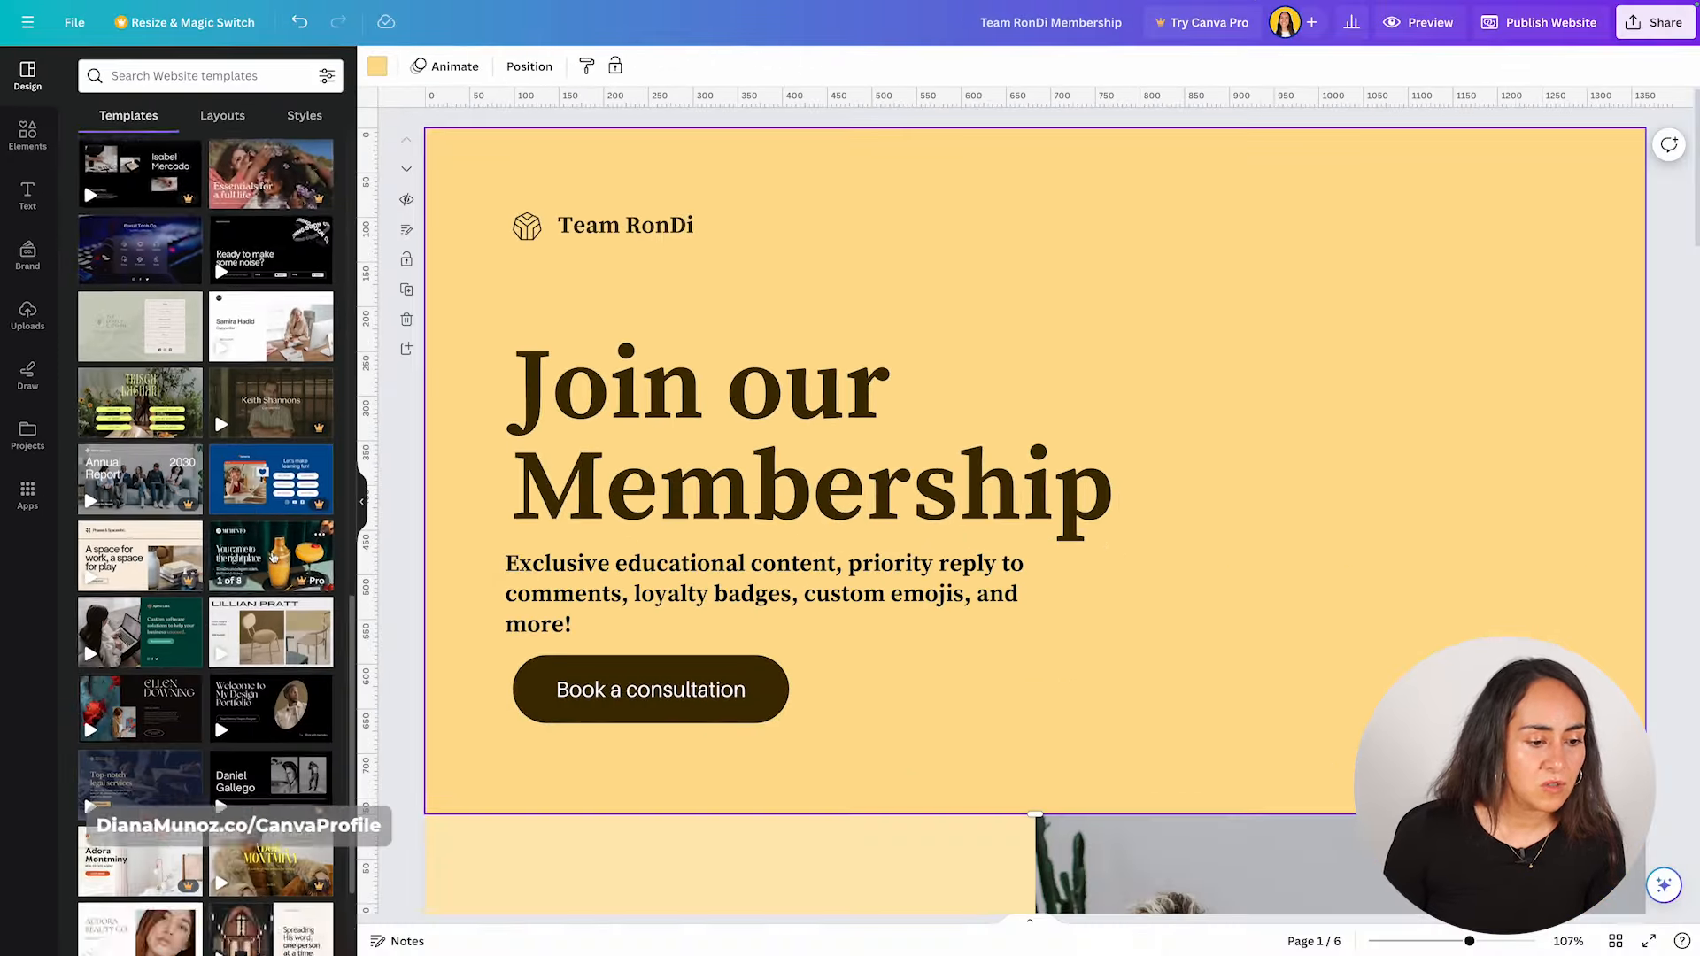
pyautogui.scroll(-5, 494, 909)
pyautogui.scroll(-1, 272, 238)
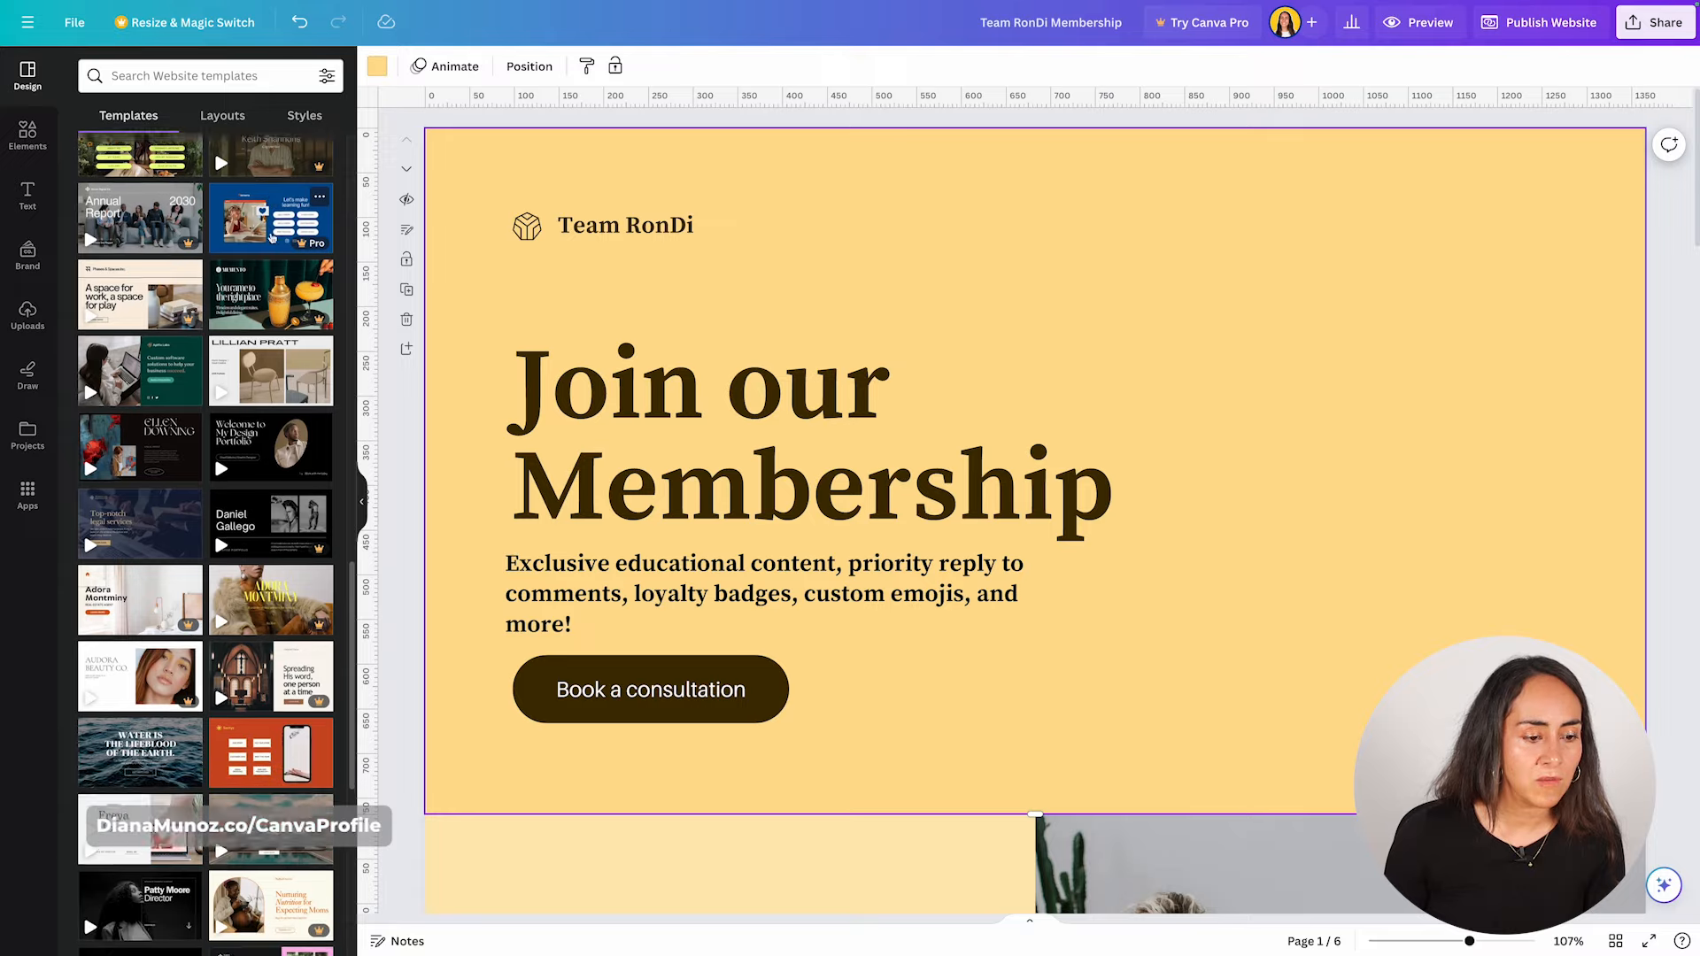
pyautogui.scroll(-5, 272, 237)
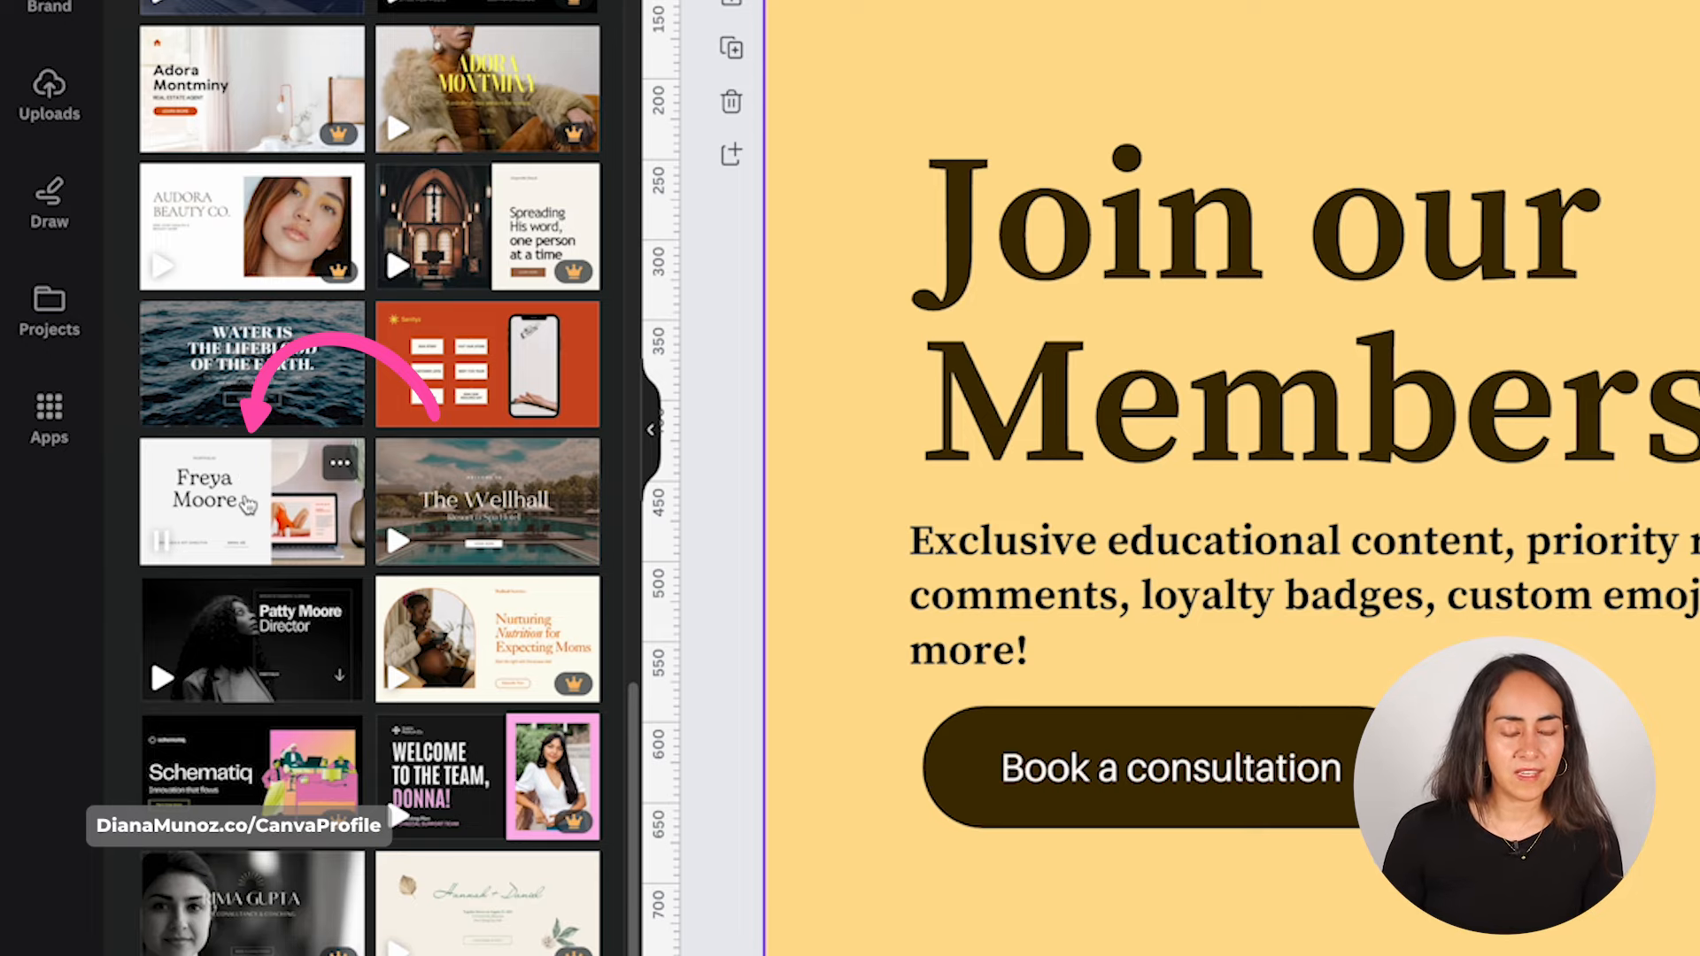
pyautogui.click(247, 505)
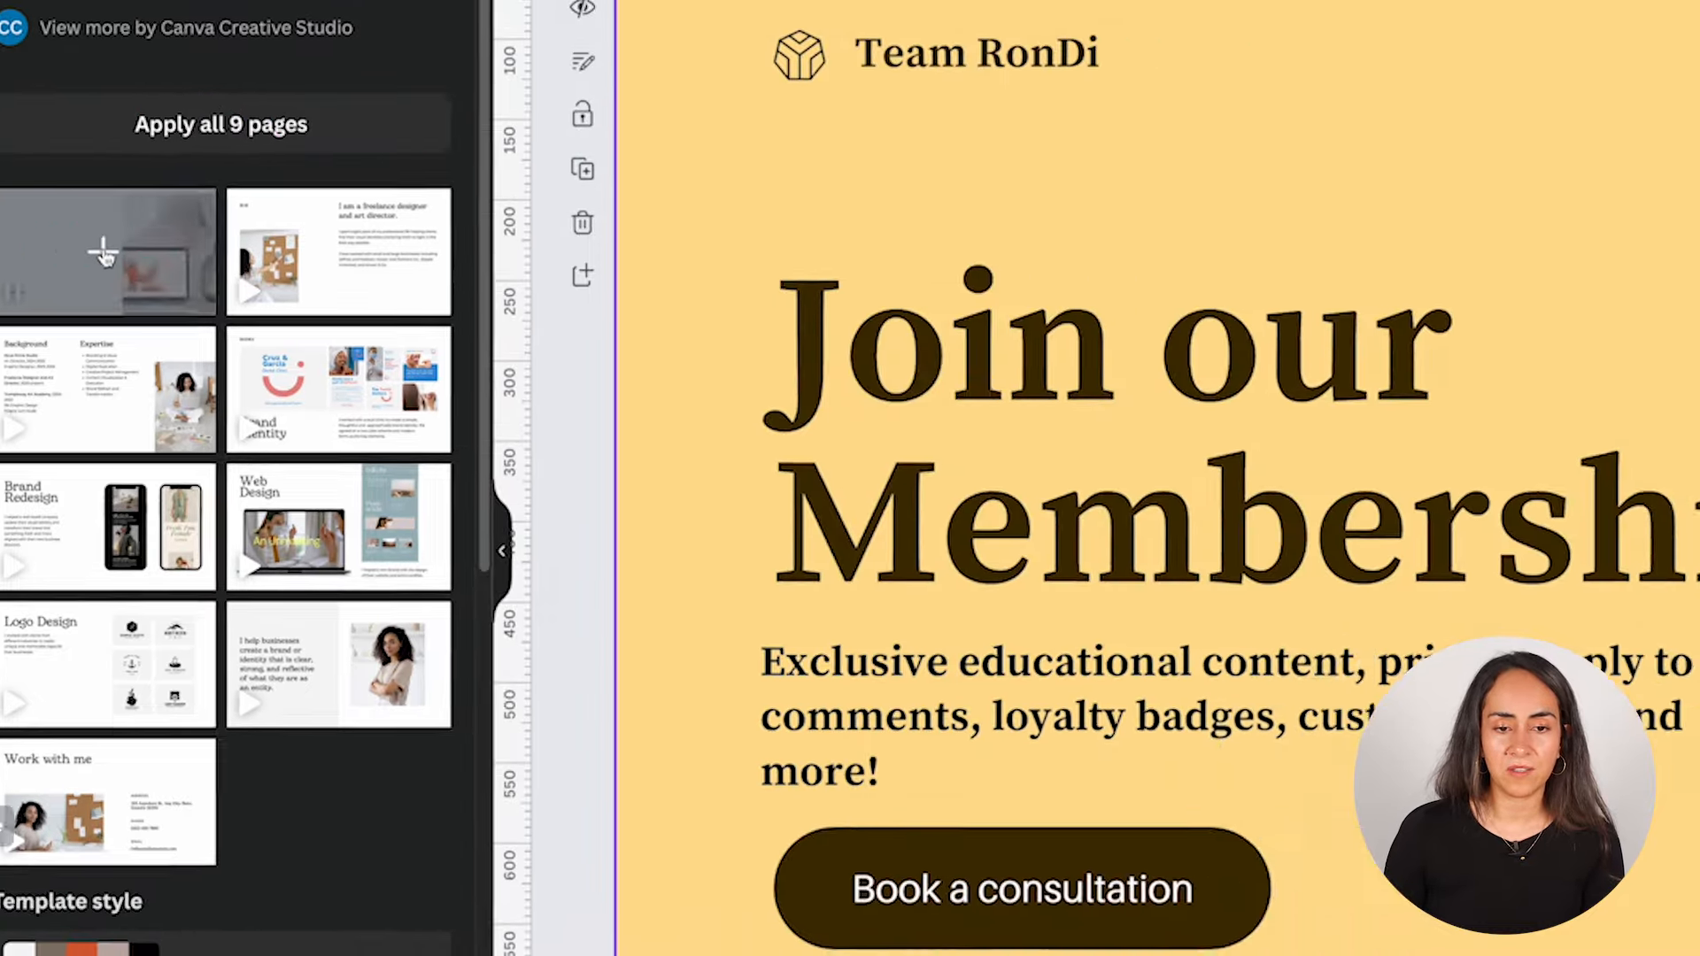
pyautogui.click(249, 266)
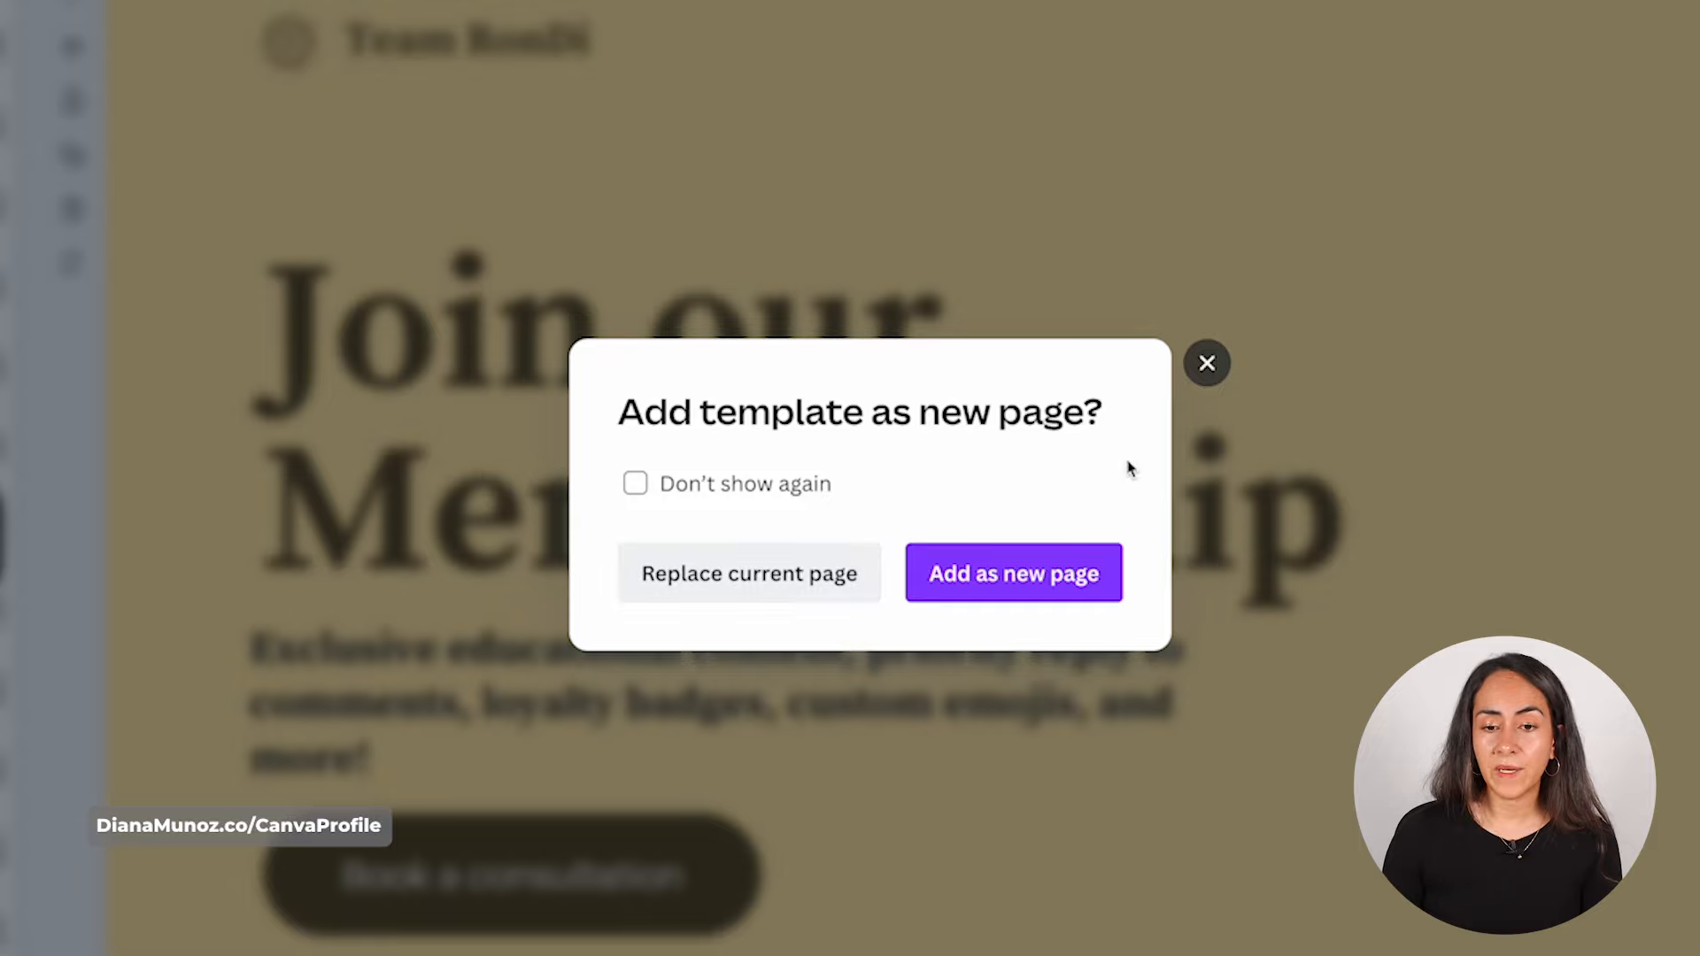
pyautogui.click(1063, 586)
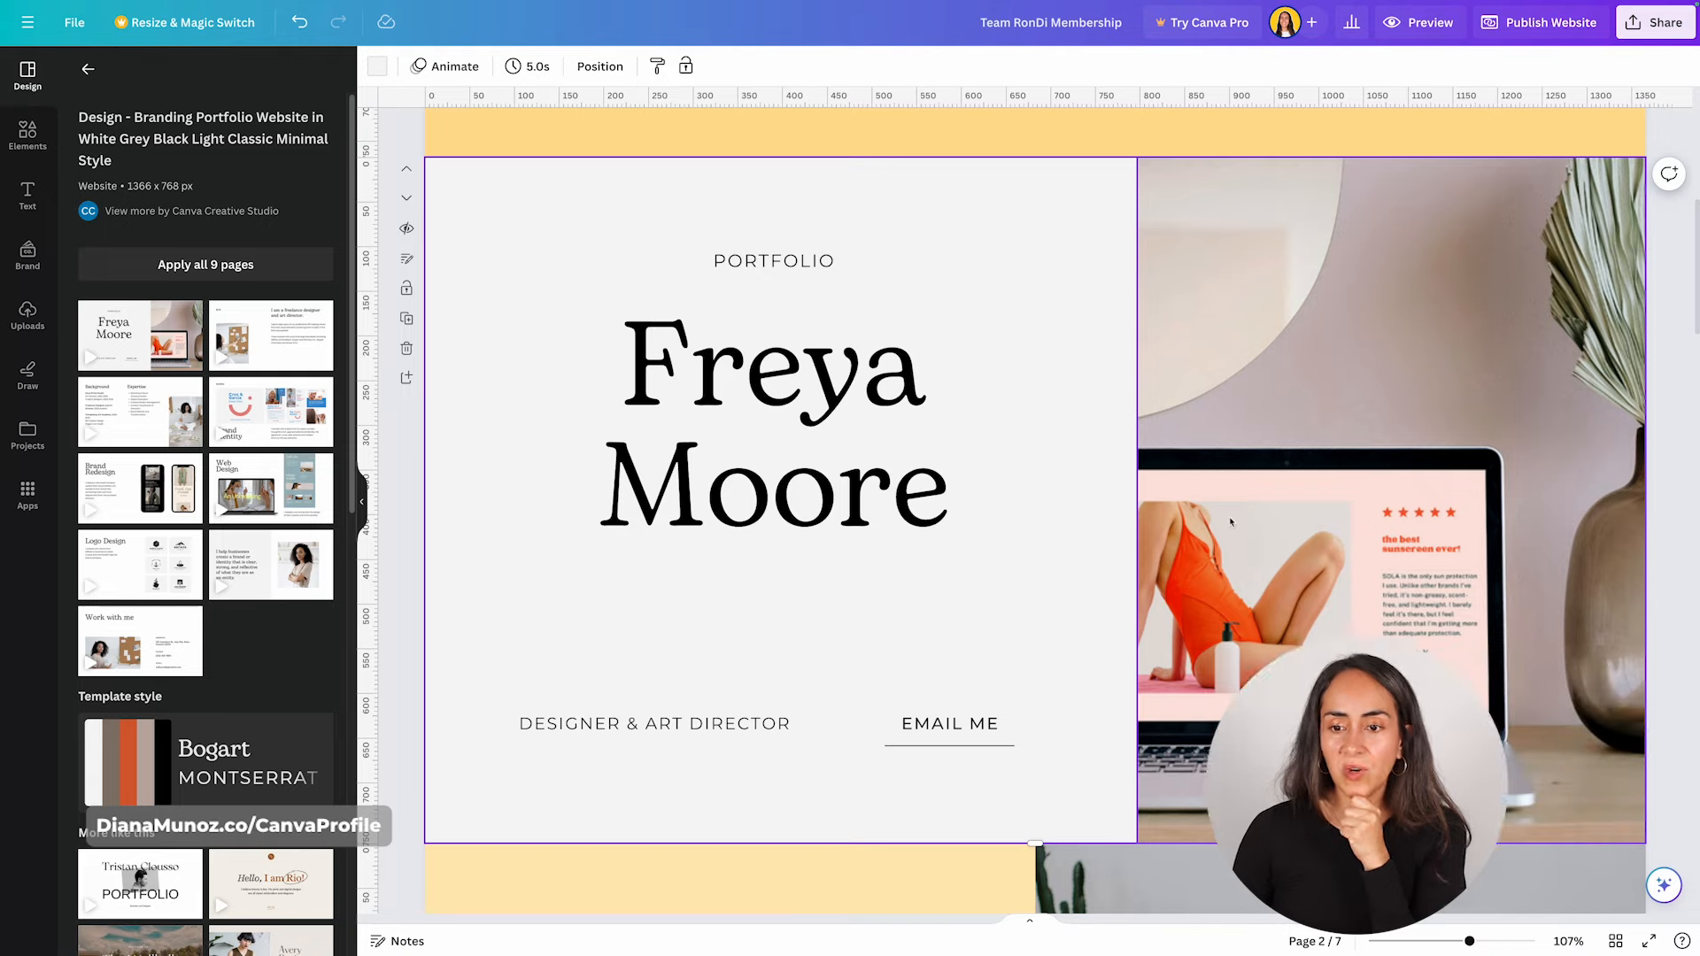
# Copy the "EMAIL ME" text together with its underline from the added template page and paste both onto the membership page.
pyautogui.click(1371, 542)
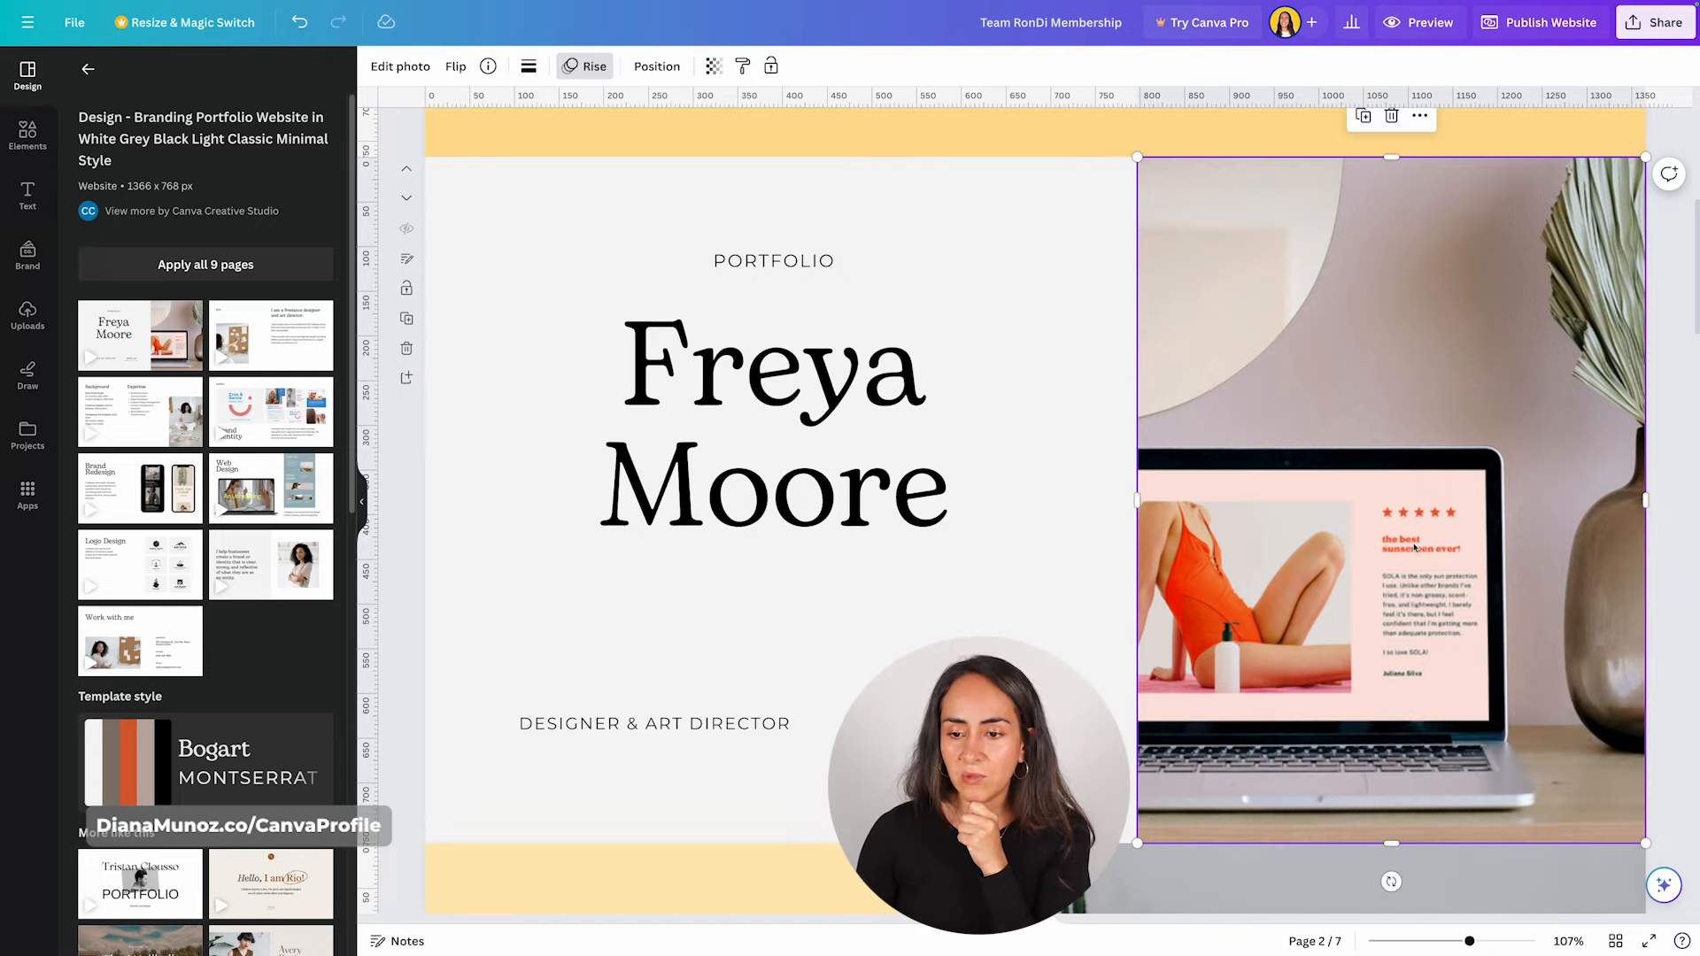
pyautogui.scroll(5, 1417, 549)
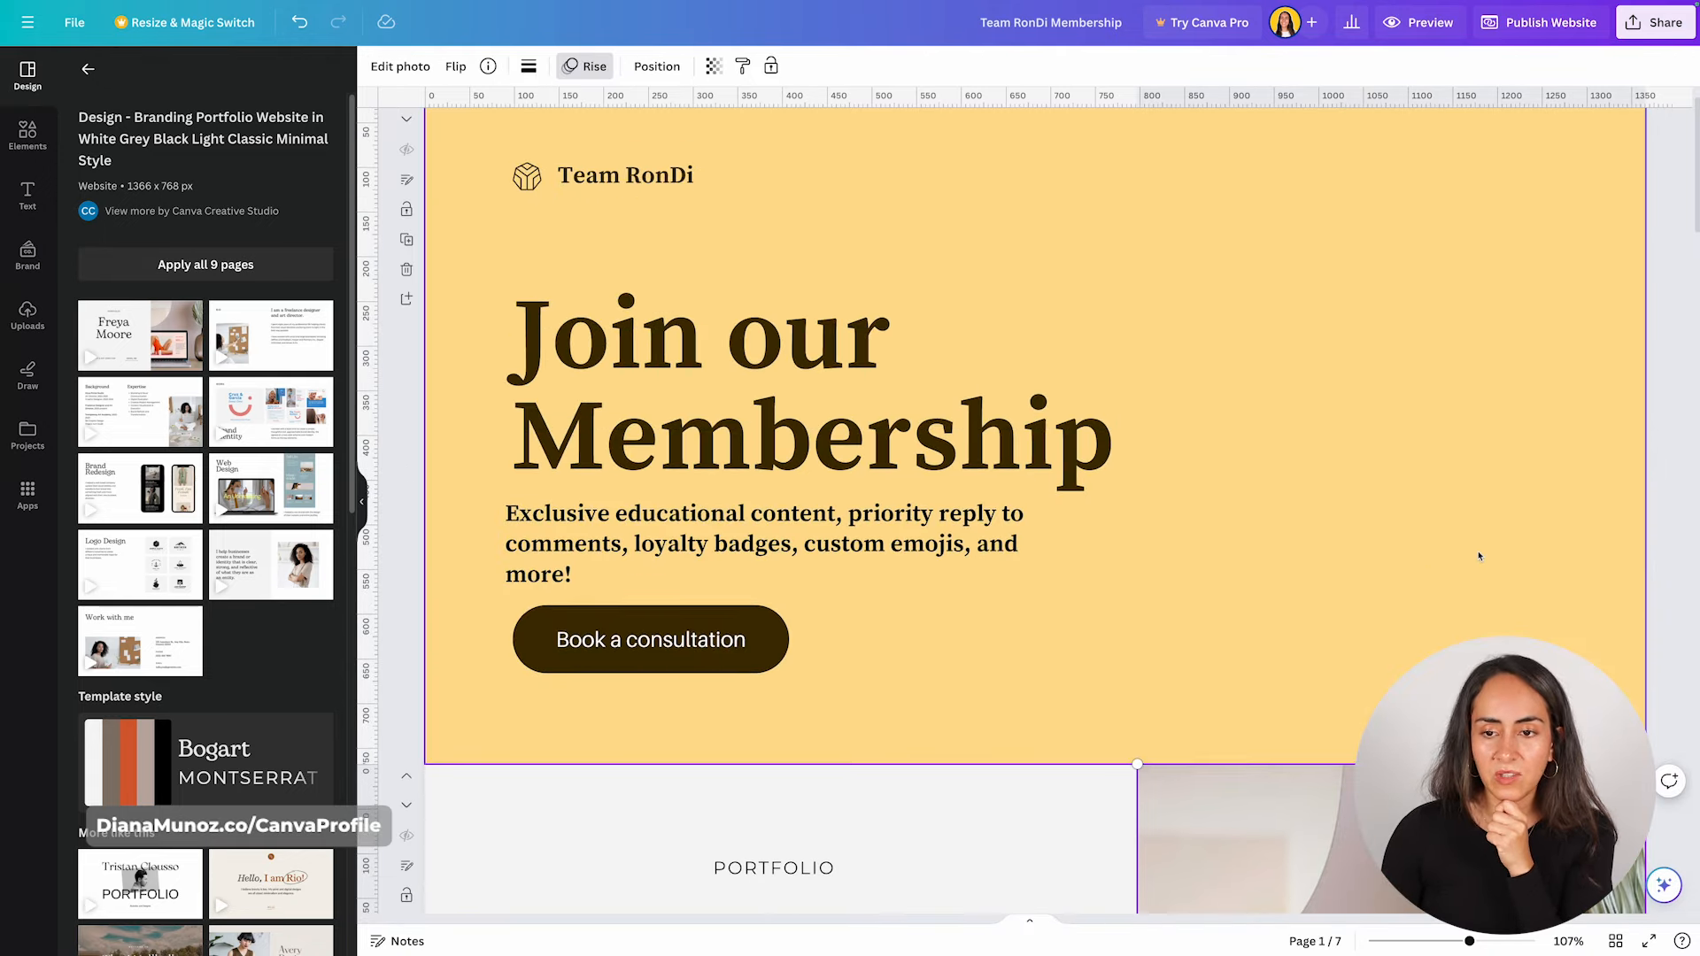
pyautogui.scroll(-8, 1036, 505)
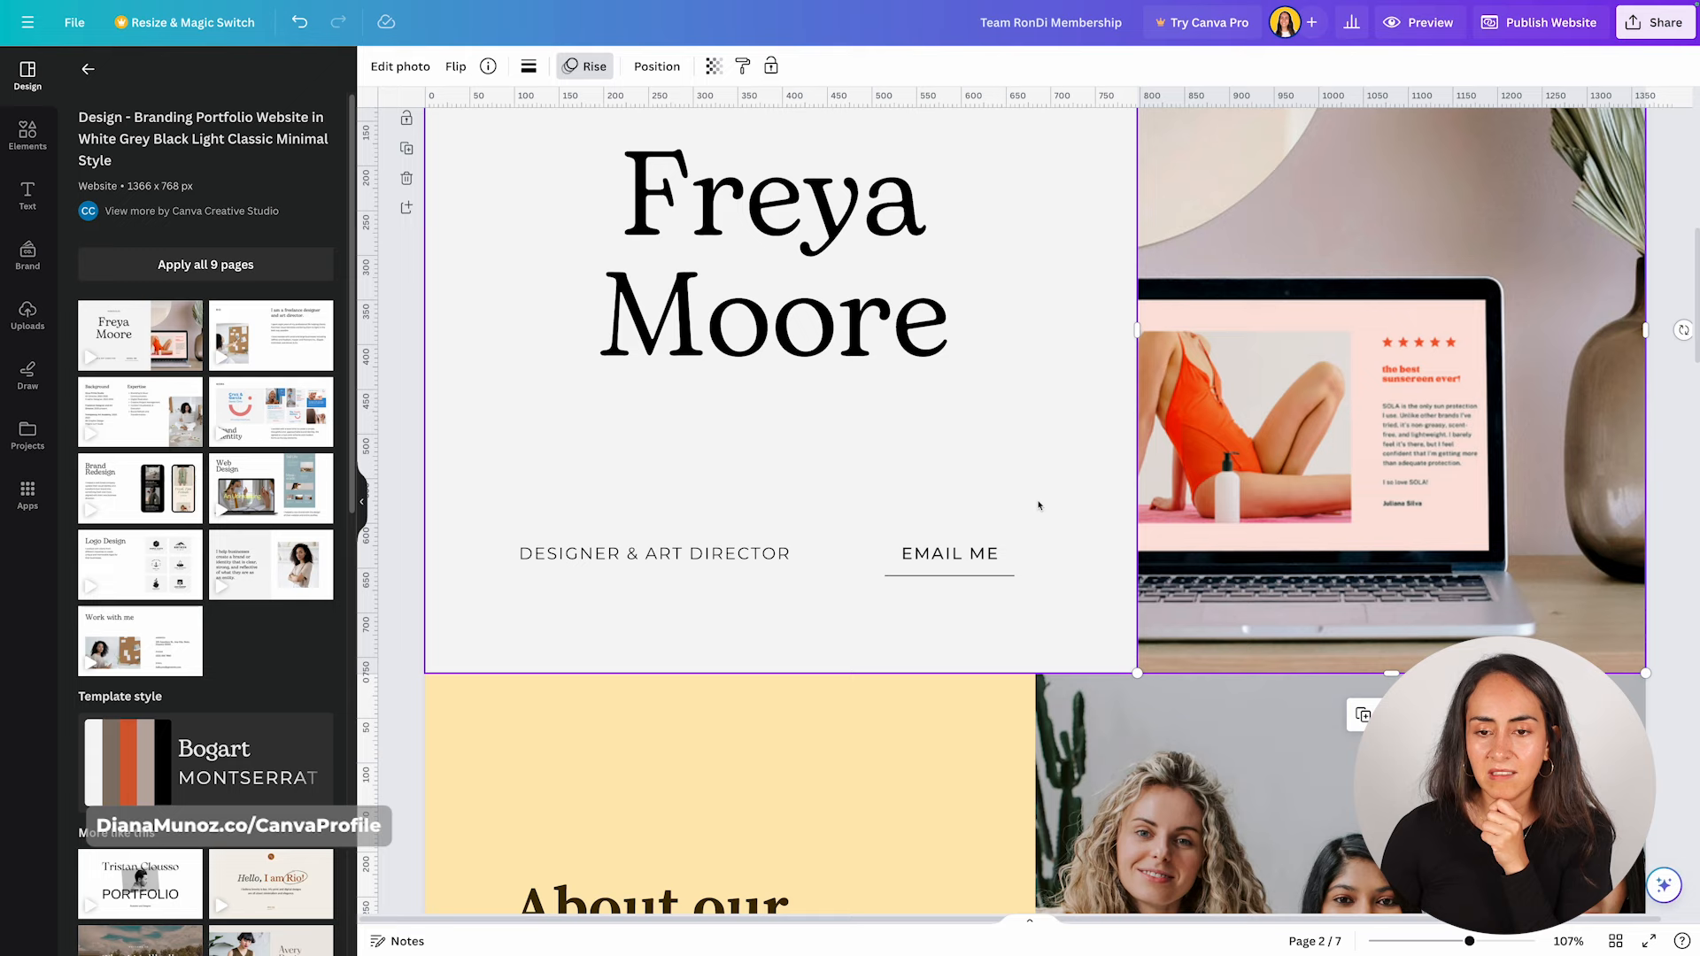
pyautogui.click(960, 583)
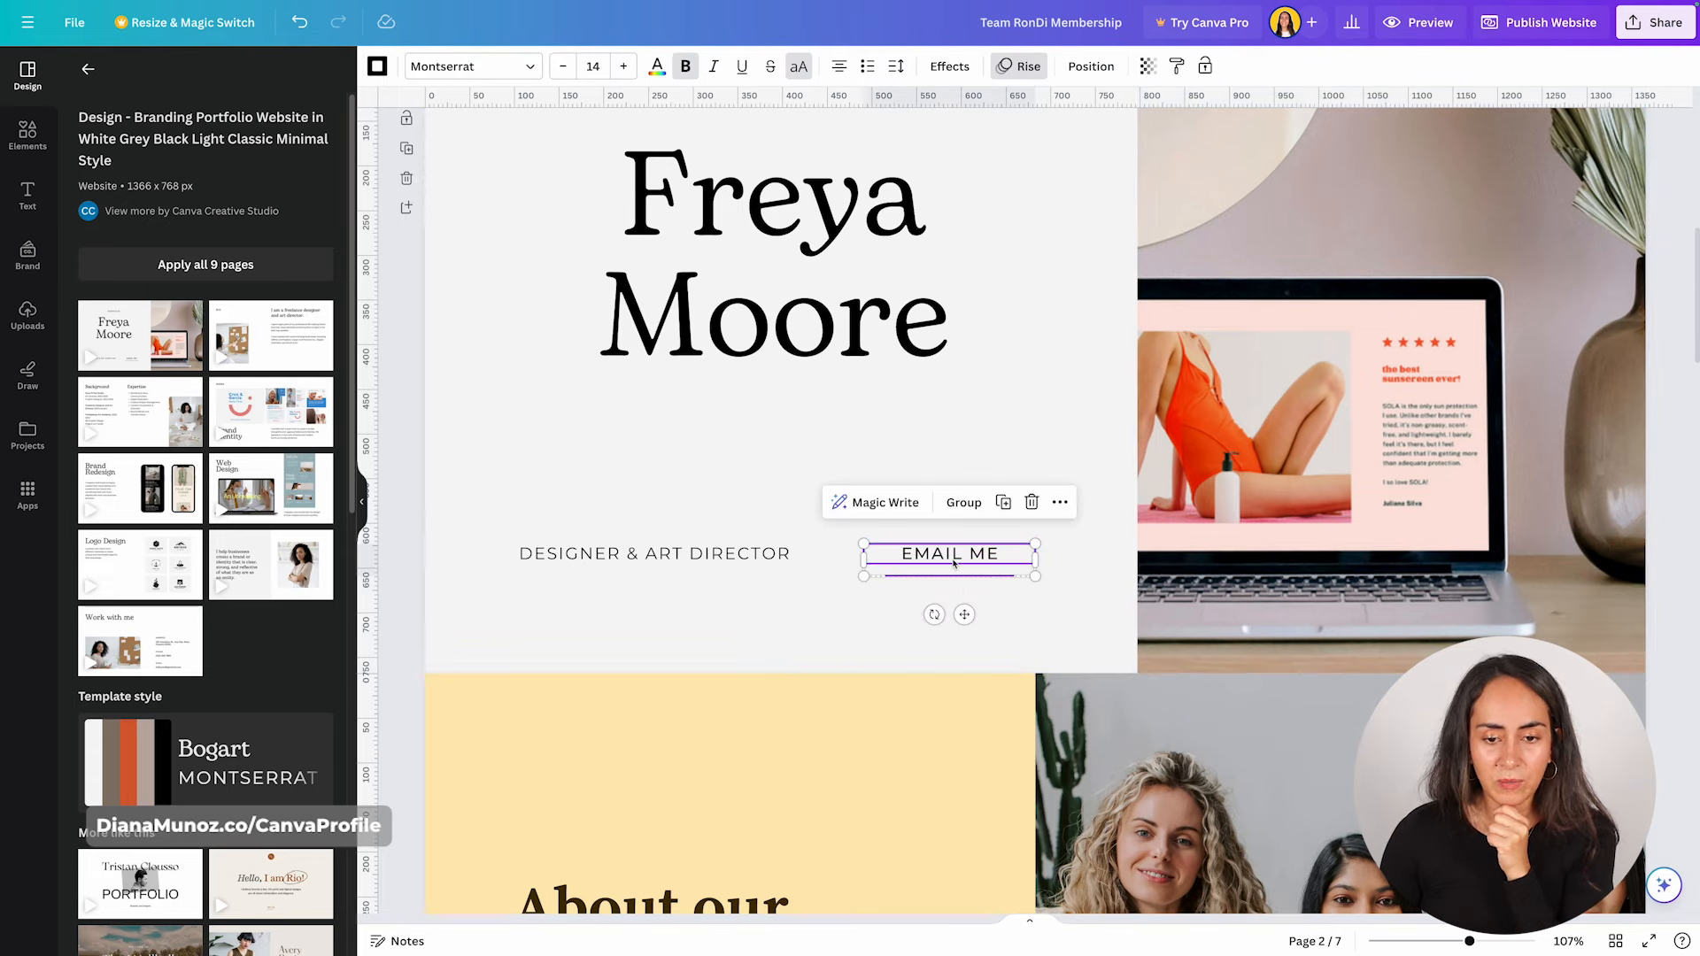
pyautogui.click(1013, 614)
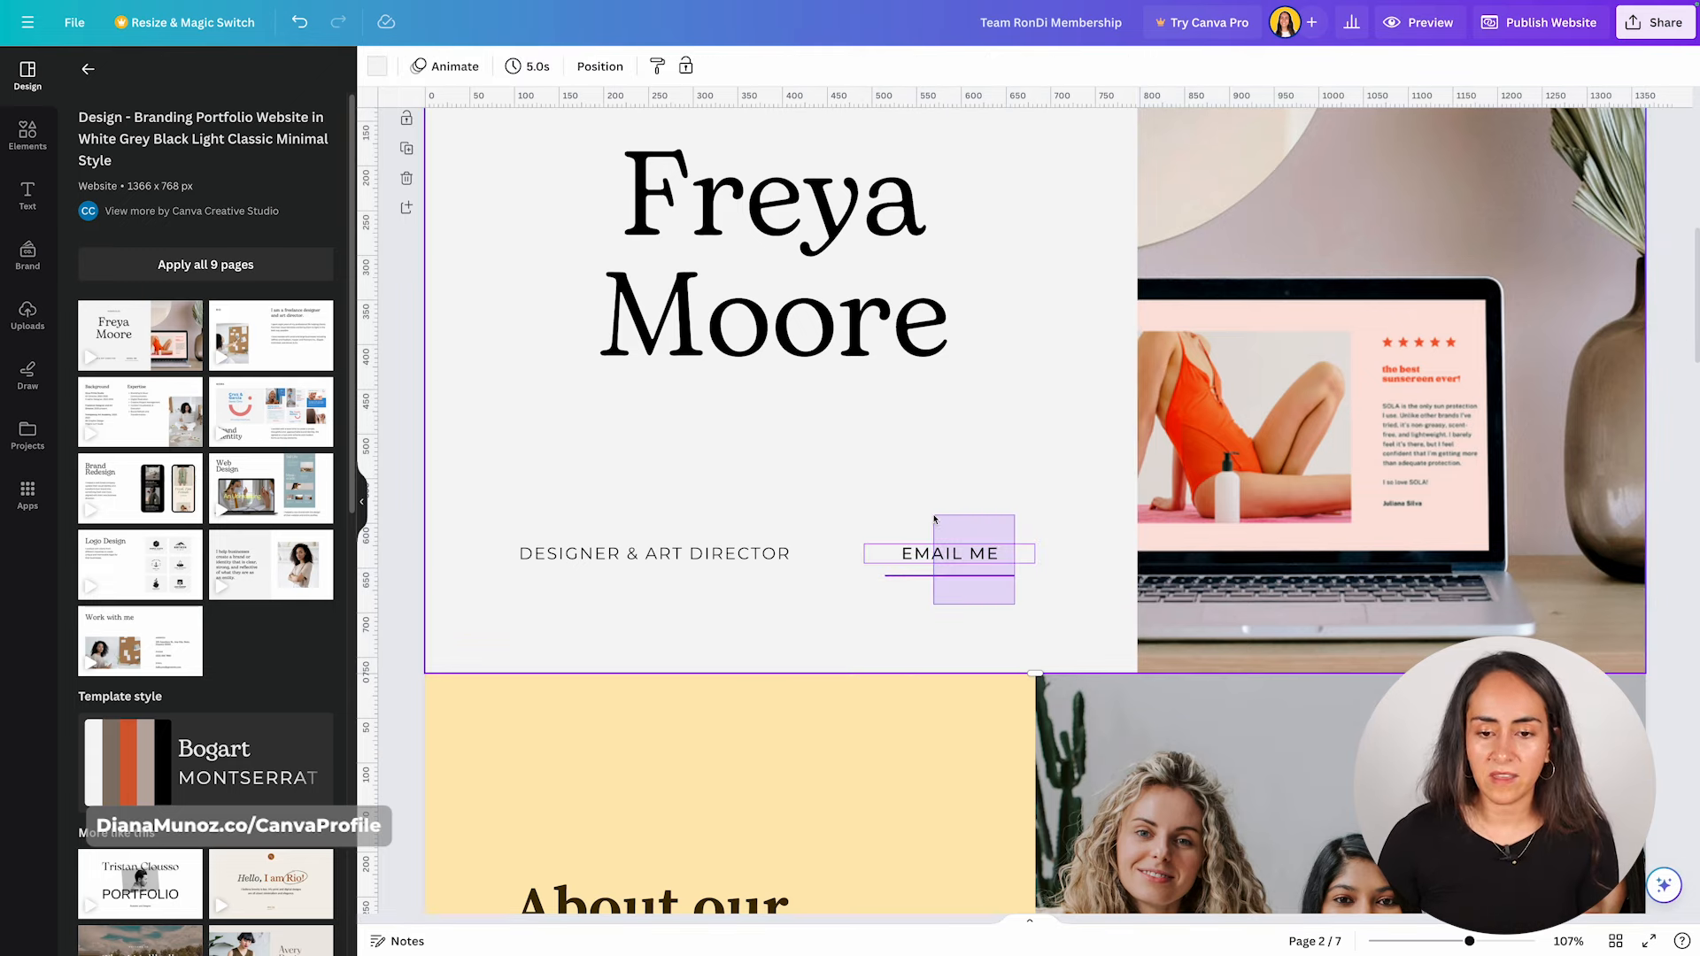
pyautogui.click(961, 558)
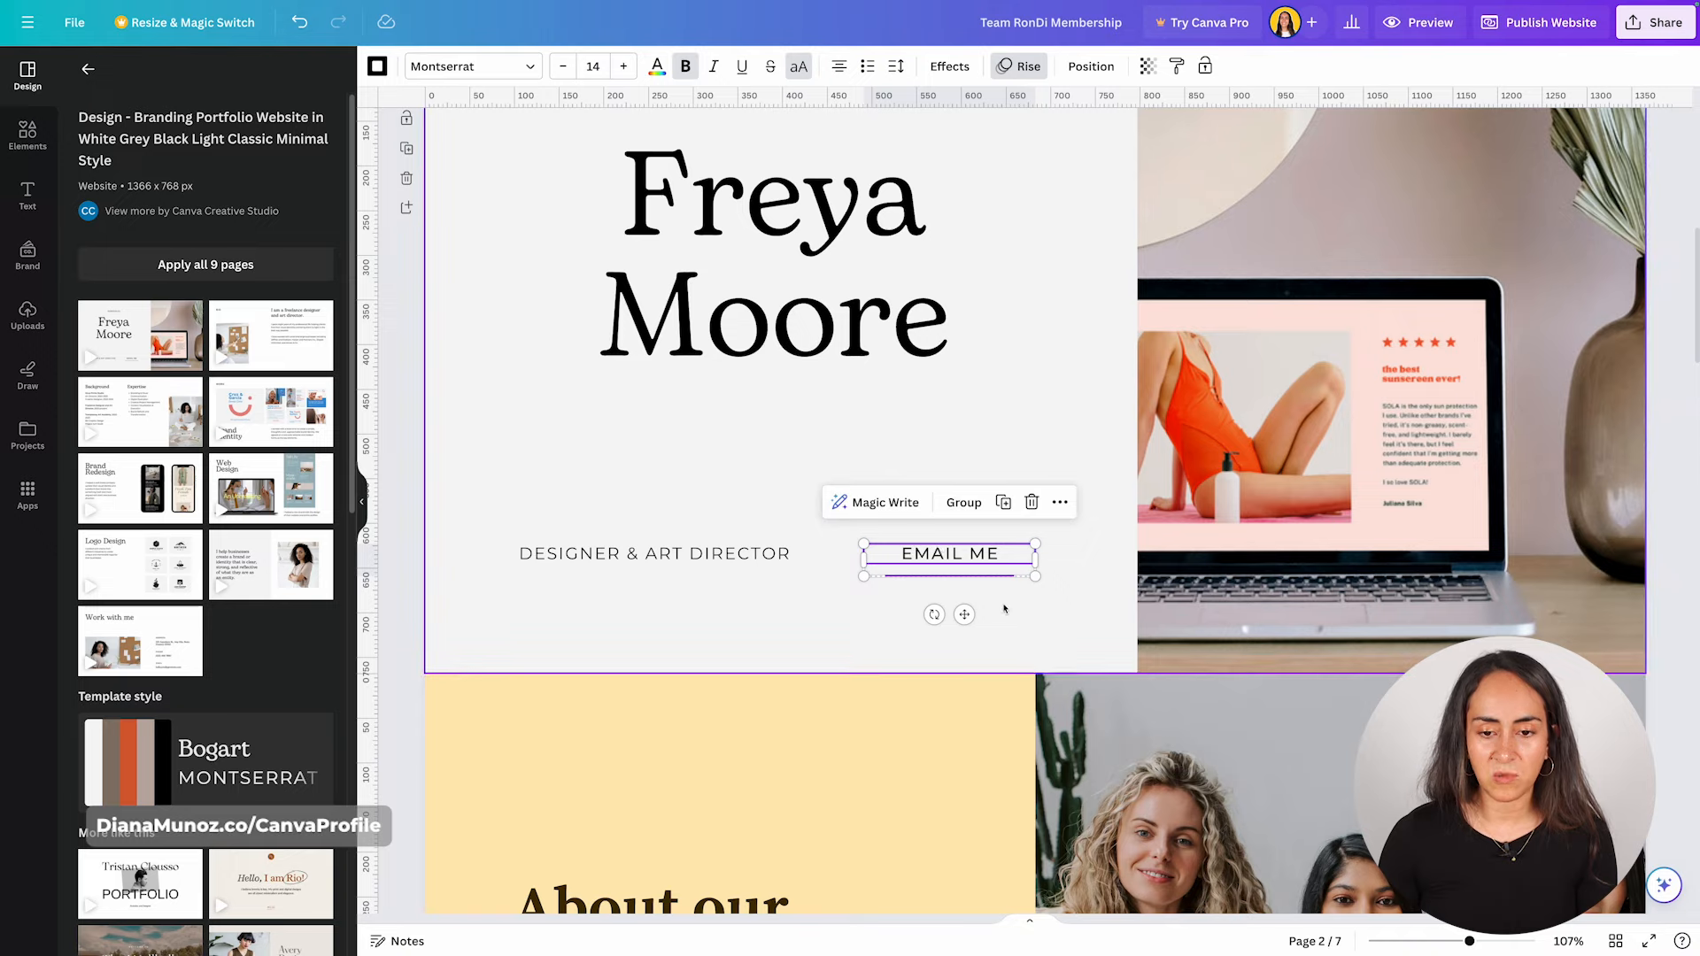
pyautogui.moveTo(1005, 612); pyautogui.dragTo(928, 526)
pyautogui.hotkey('ctrl', 'c')
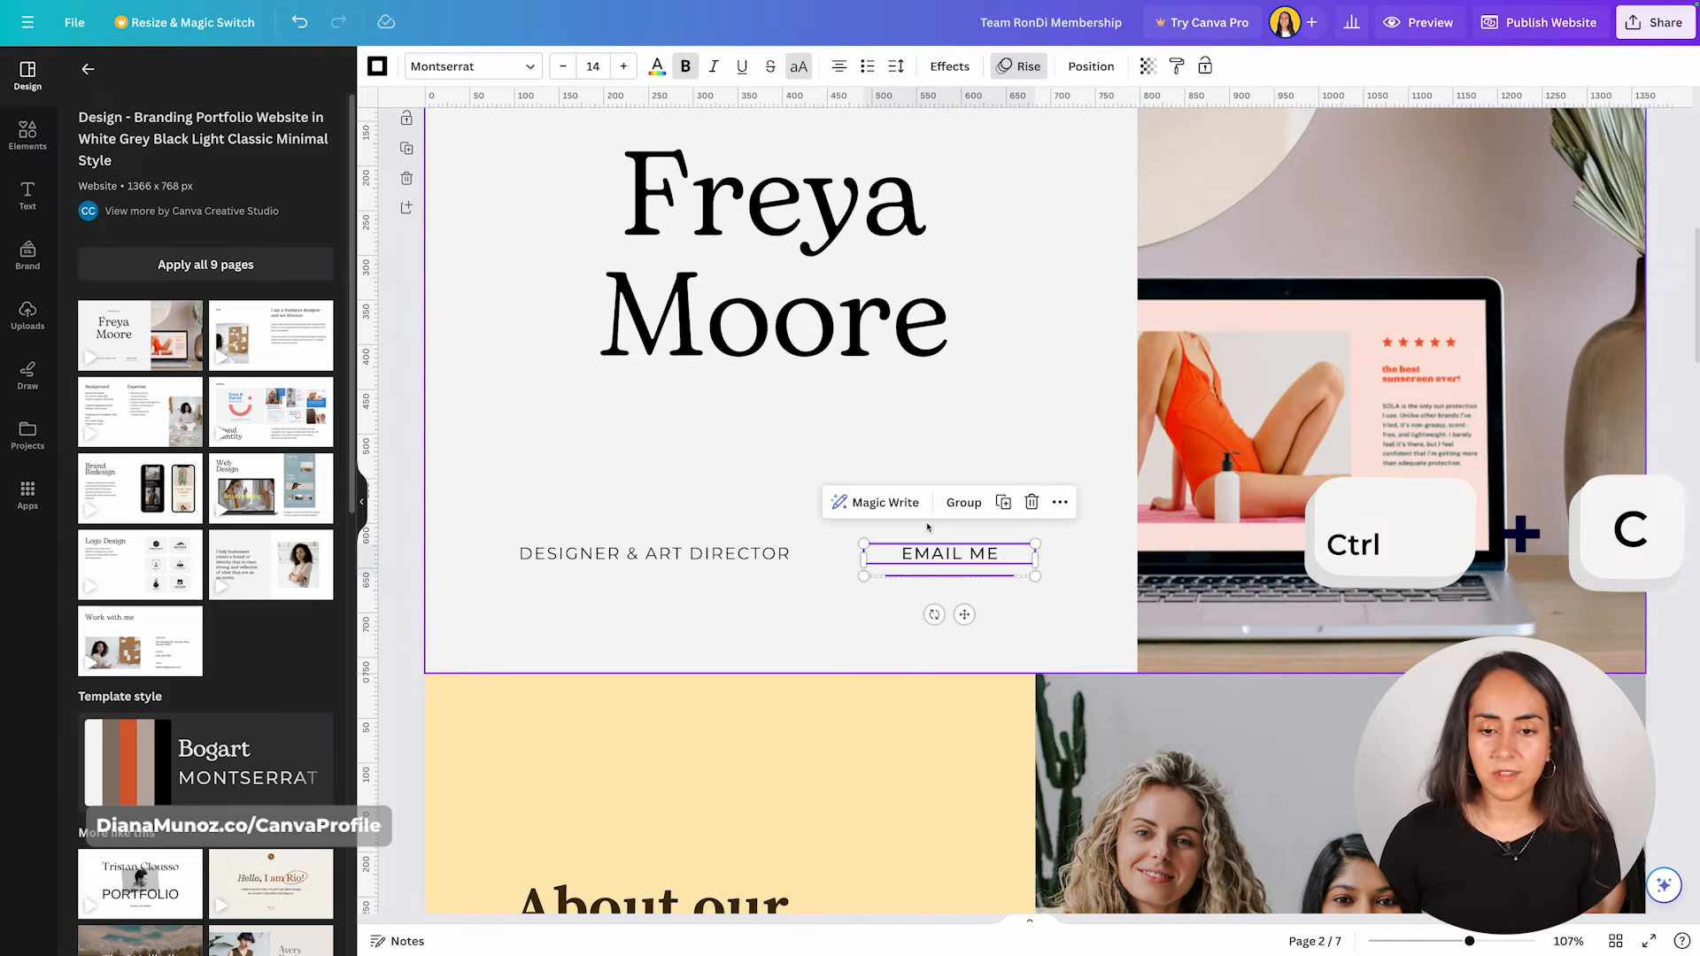
pyautogui.scroll(9, 928, 526)
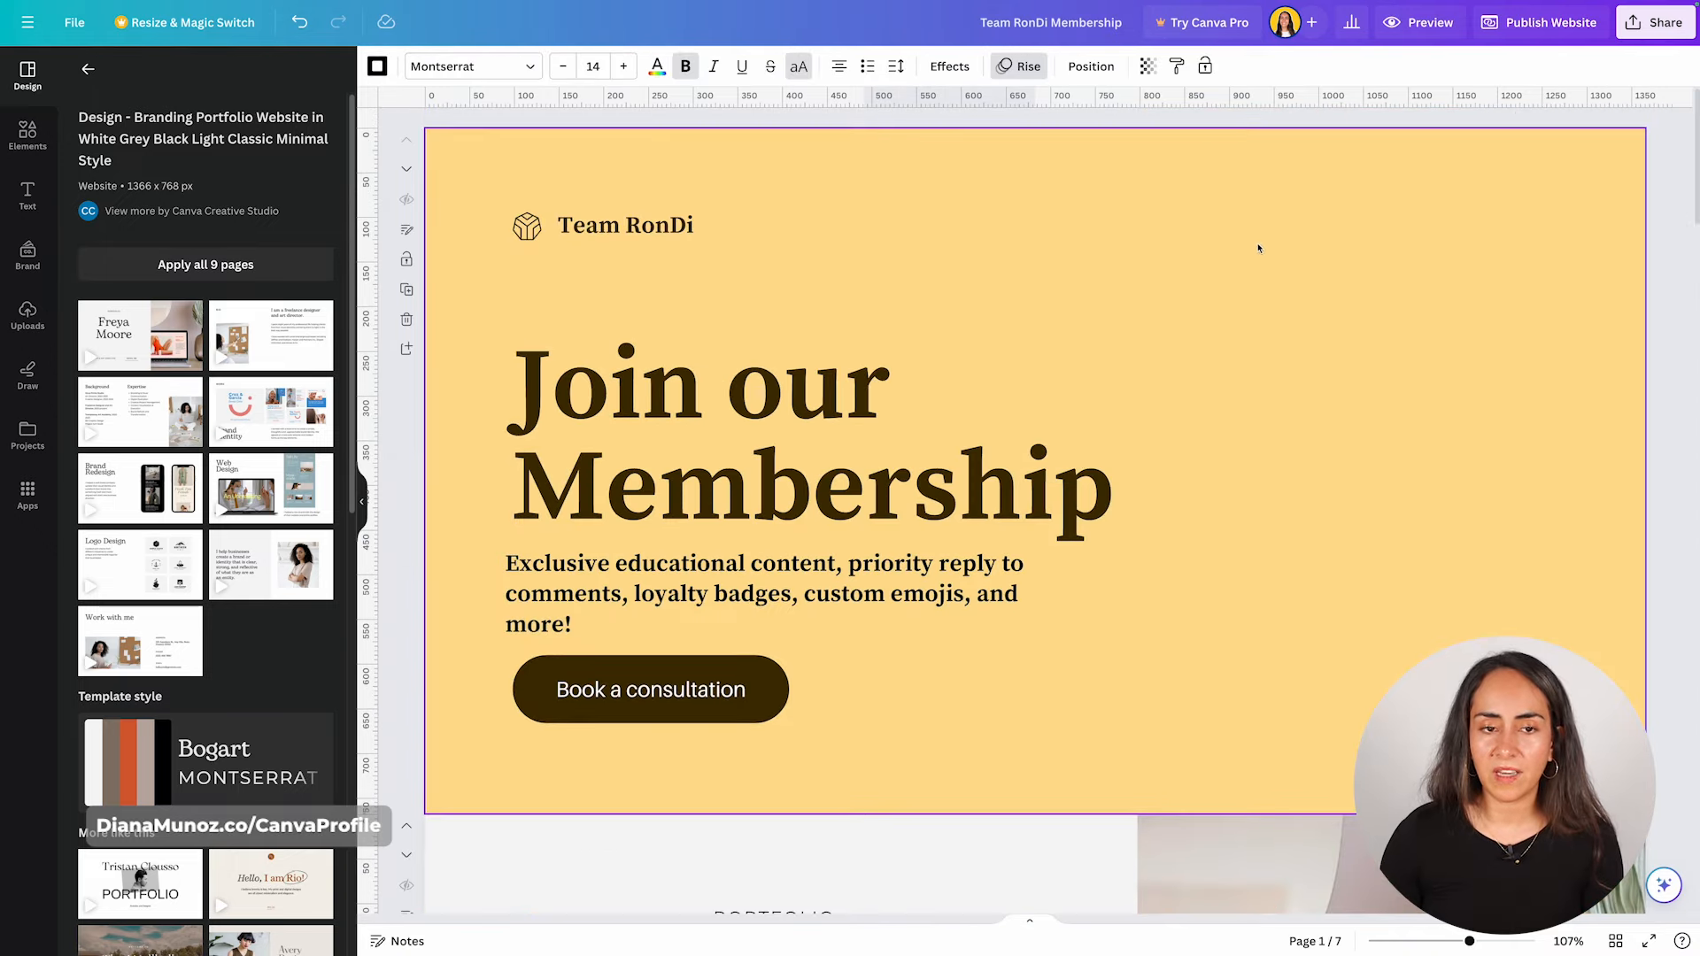
pyautogui.click(1141, 243)
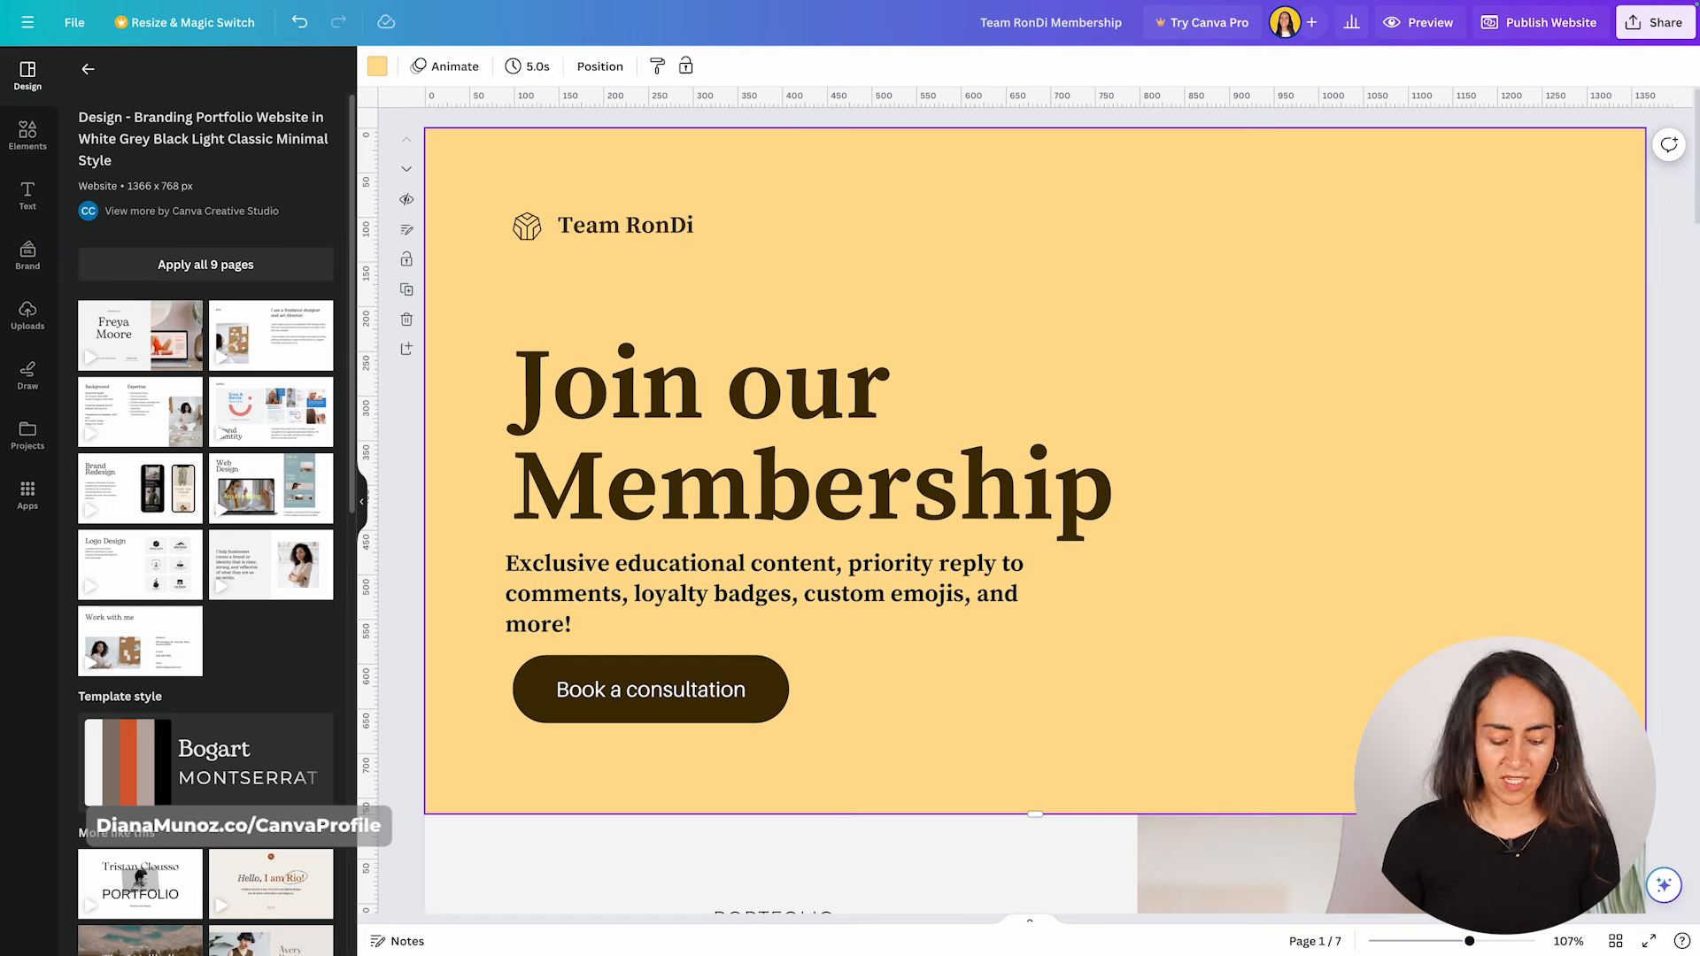
pyautogui.hotkey('ctrl', 'v')
# Change the "Book a consultation" button text to "Join now!".
pyautogui.click(602, 691)
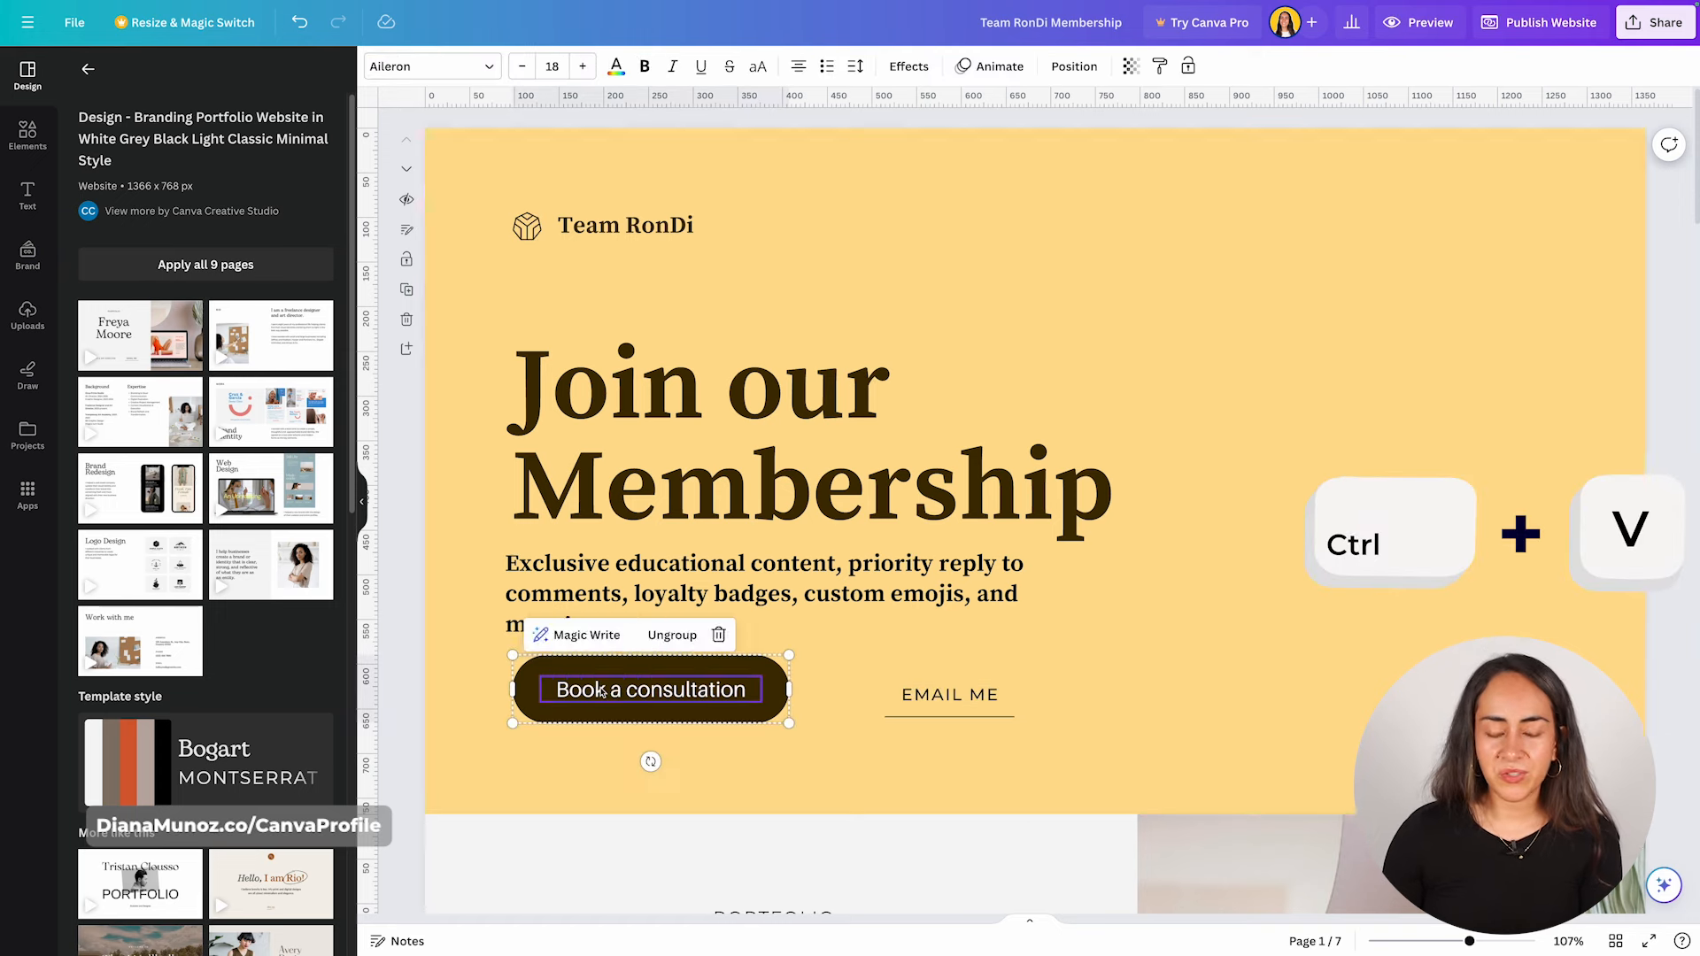
pyautogui.click(601, 691)
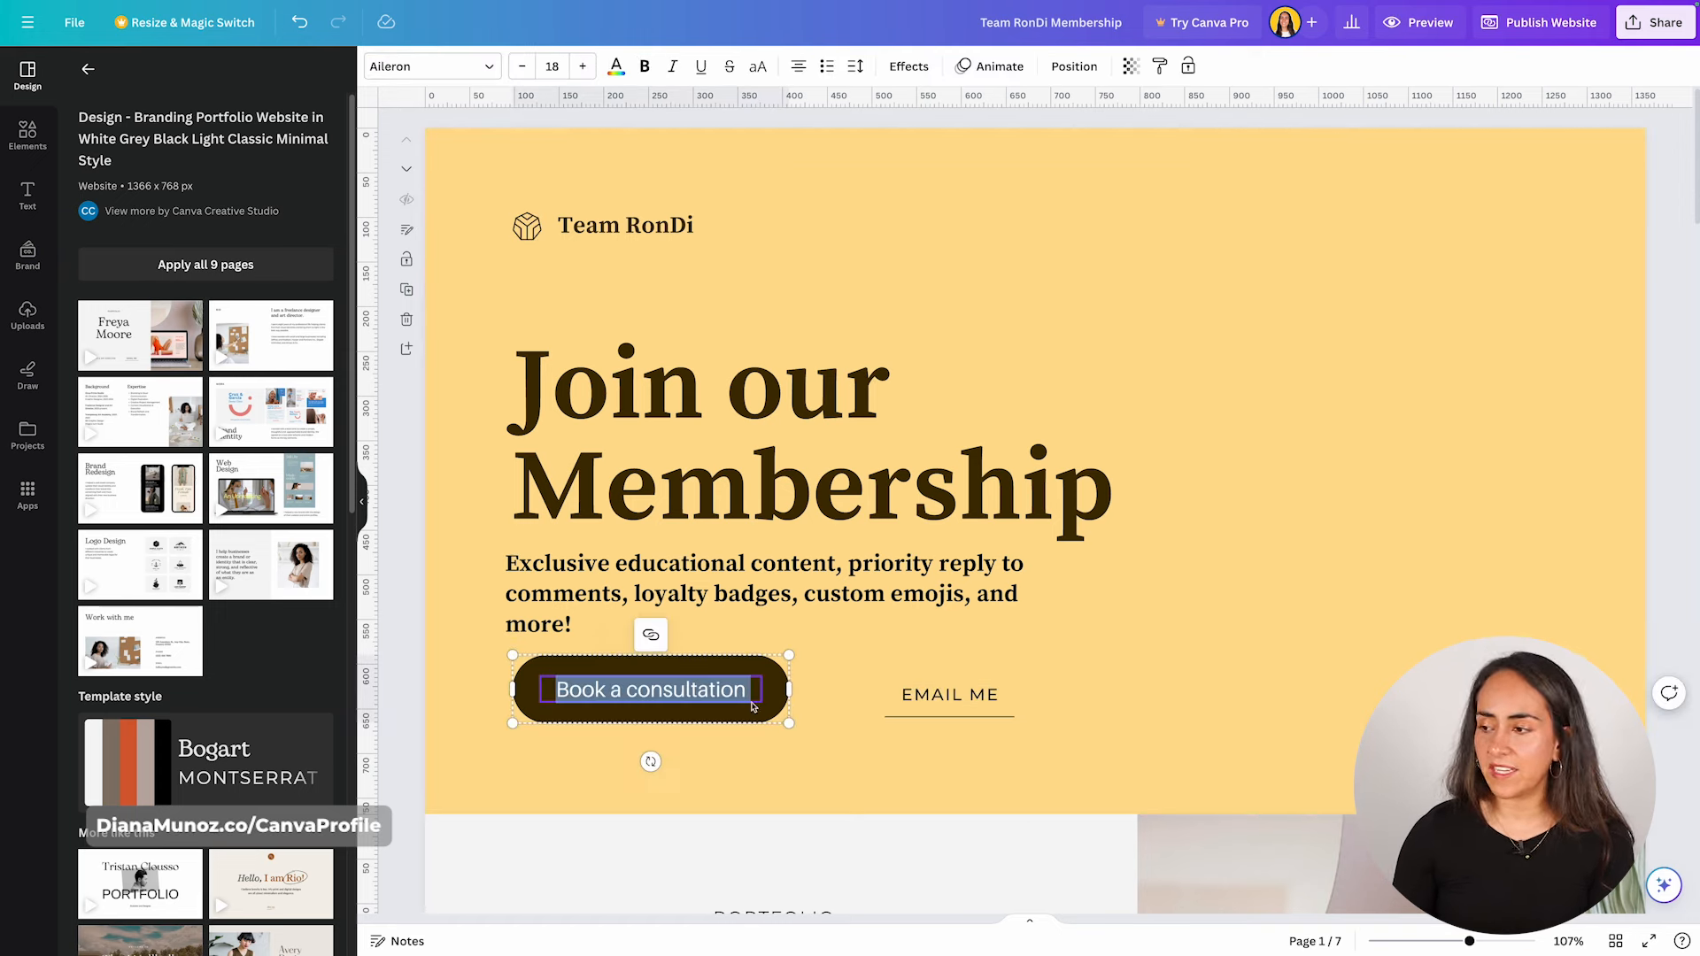
pyautogui.write('Join now!')
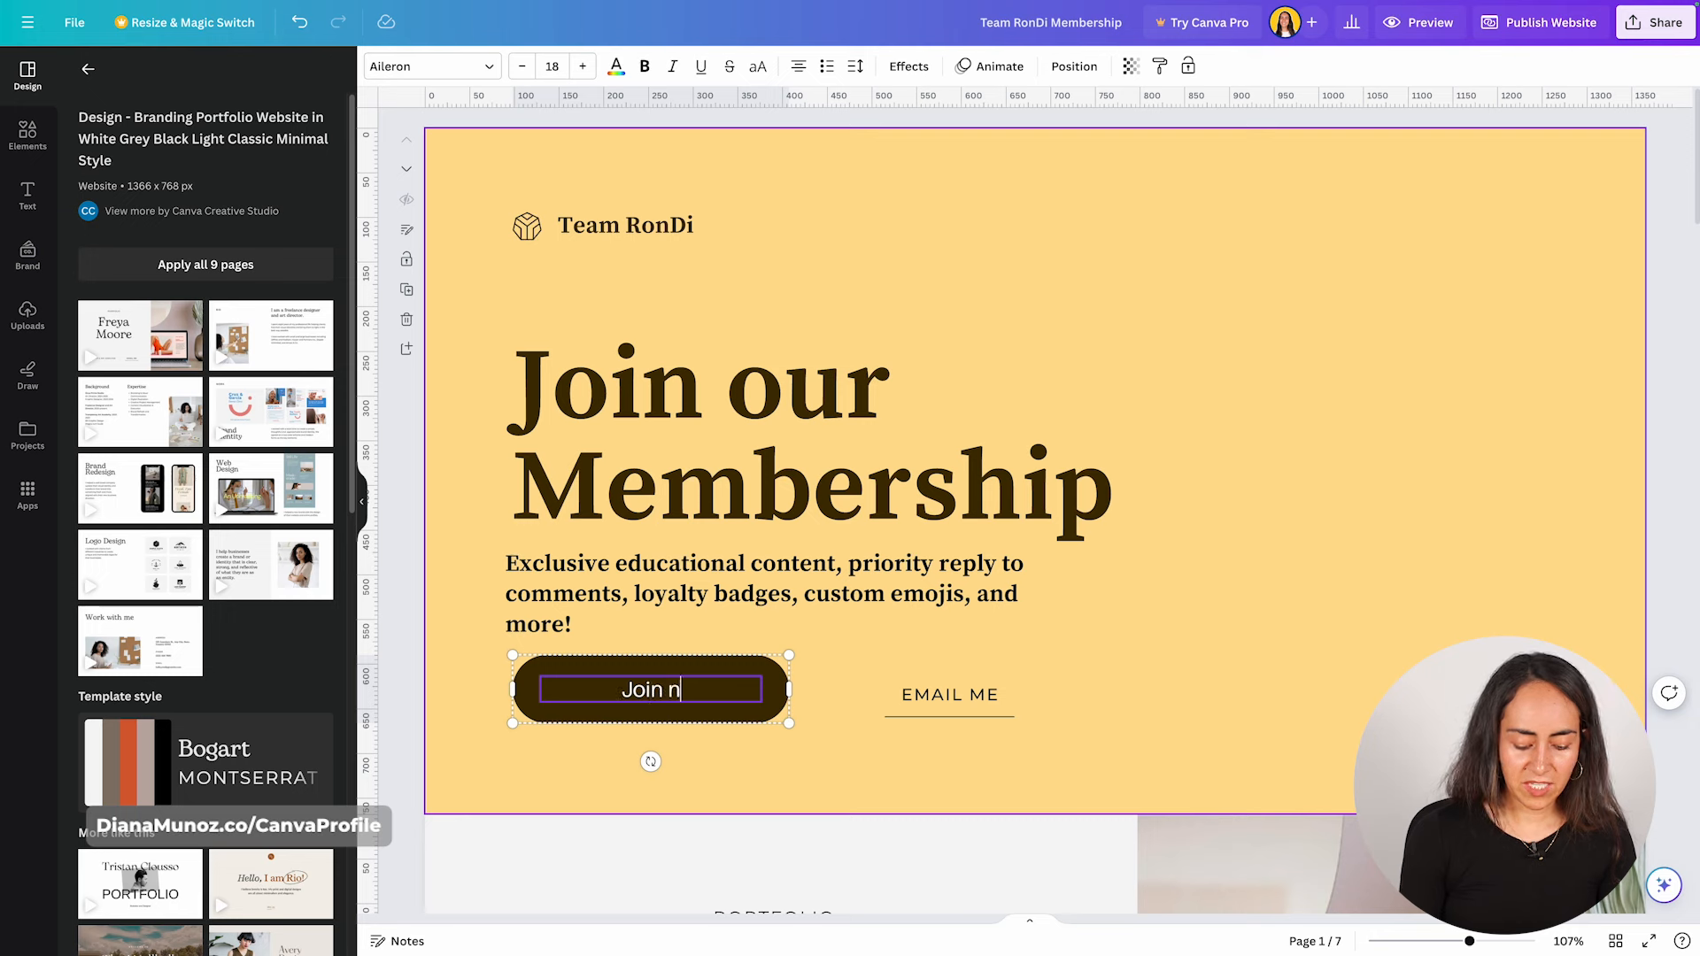
pyautogui.click(911, 746)
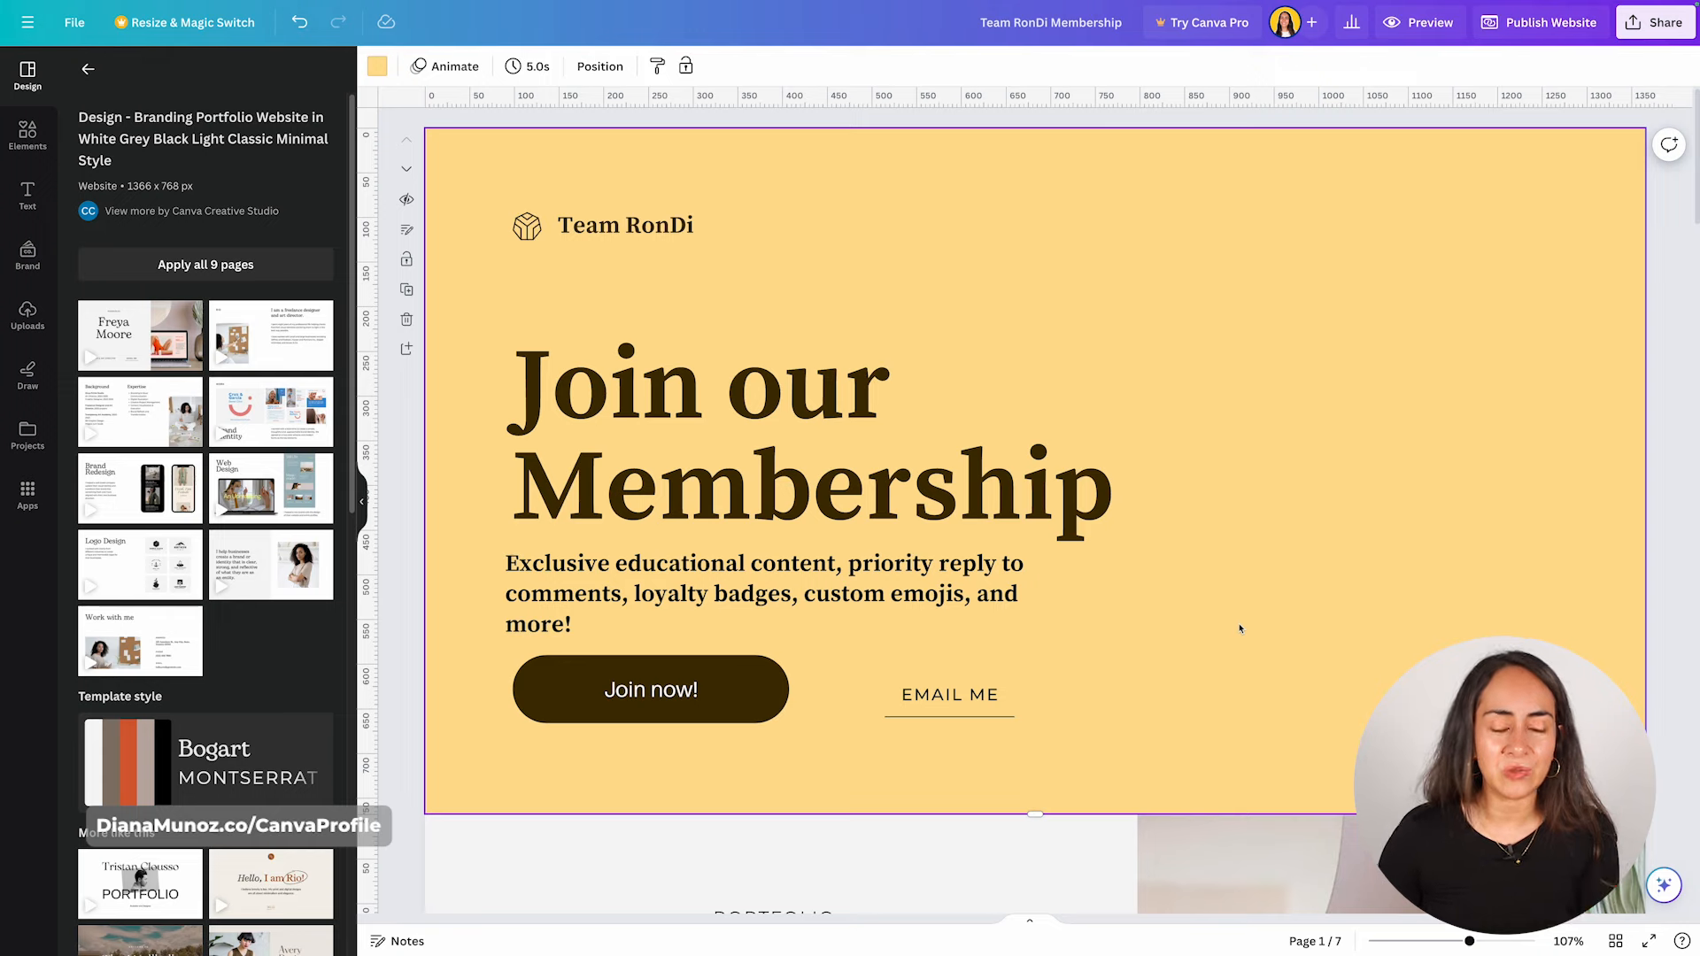
# Search the Canva apps for "mockups" and open the Mockups app.
pyautogui.click(28, 496)
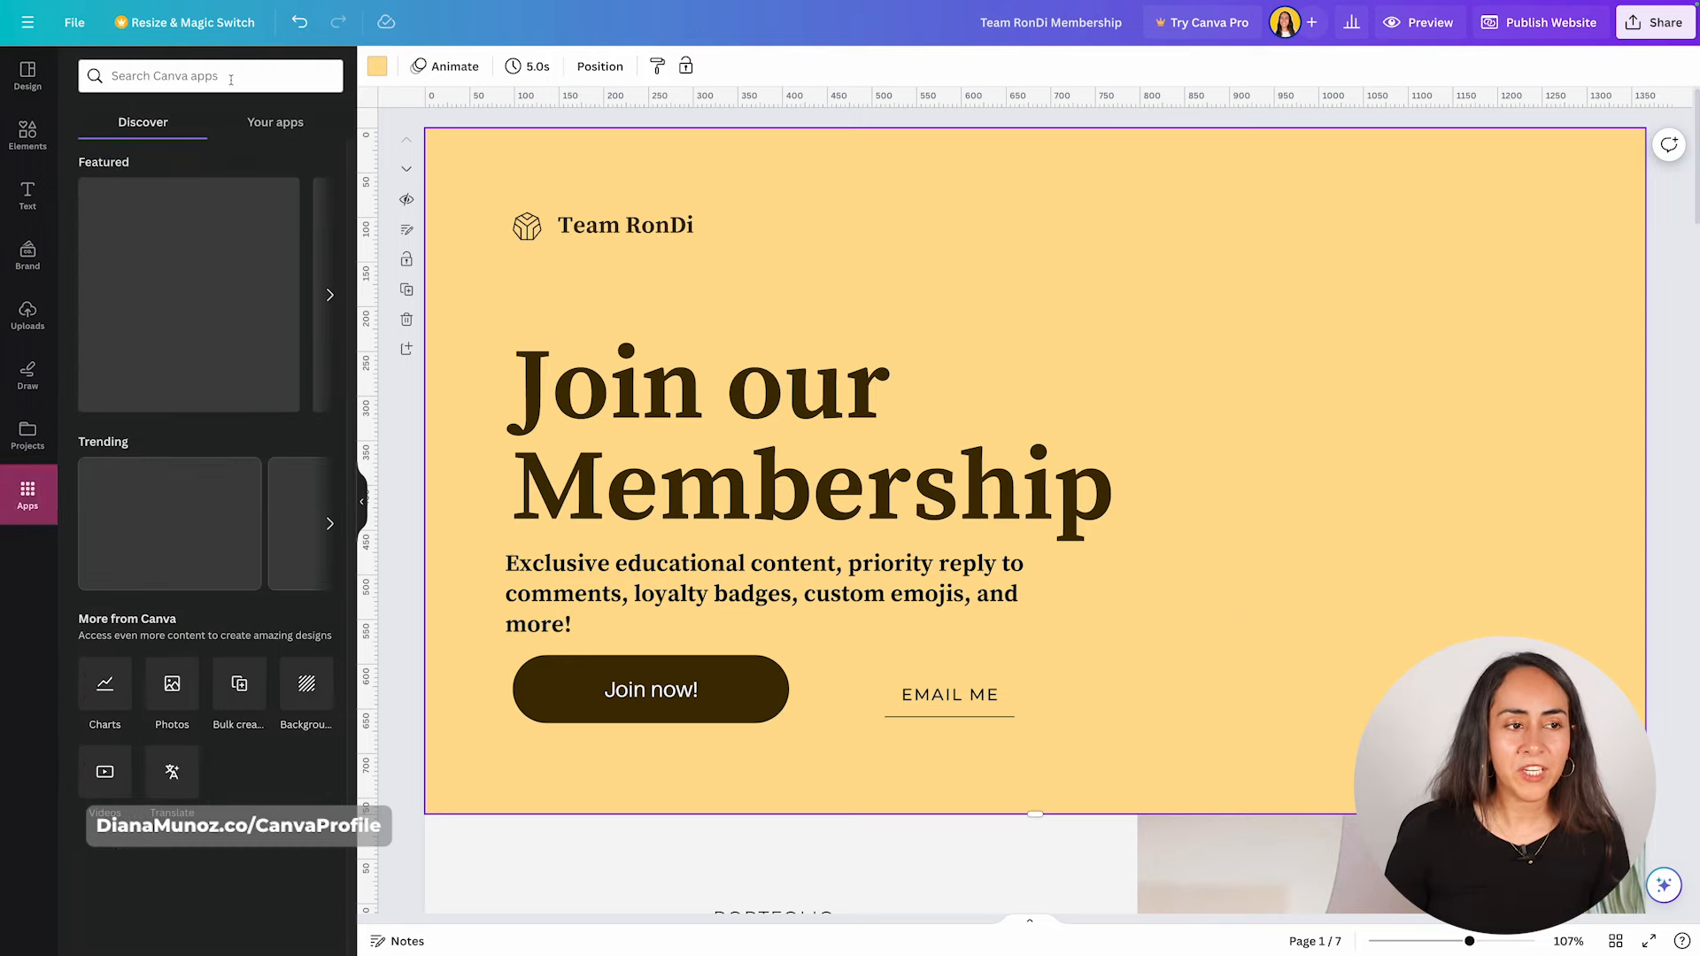
pyautogui.click(231, 78)
pyautogui.write('mocku')
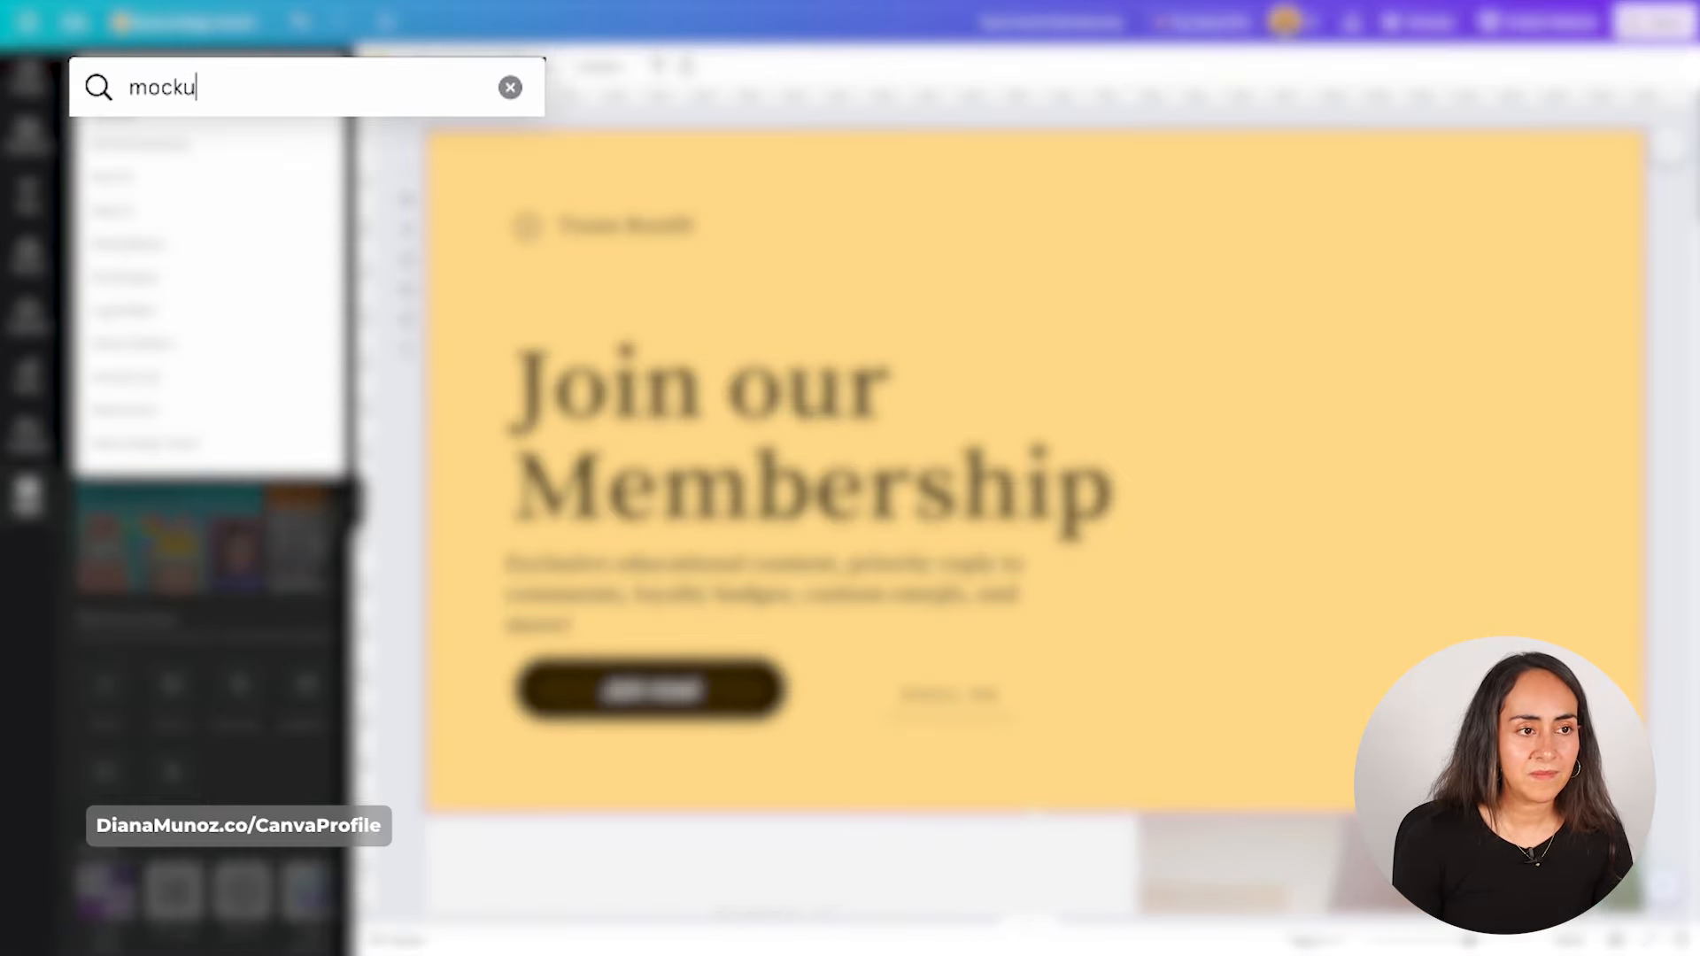
pyautogui.write('ps')
pyautogui.press('Return')
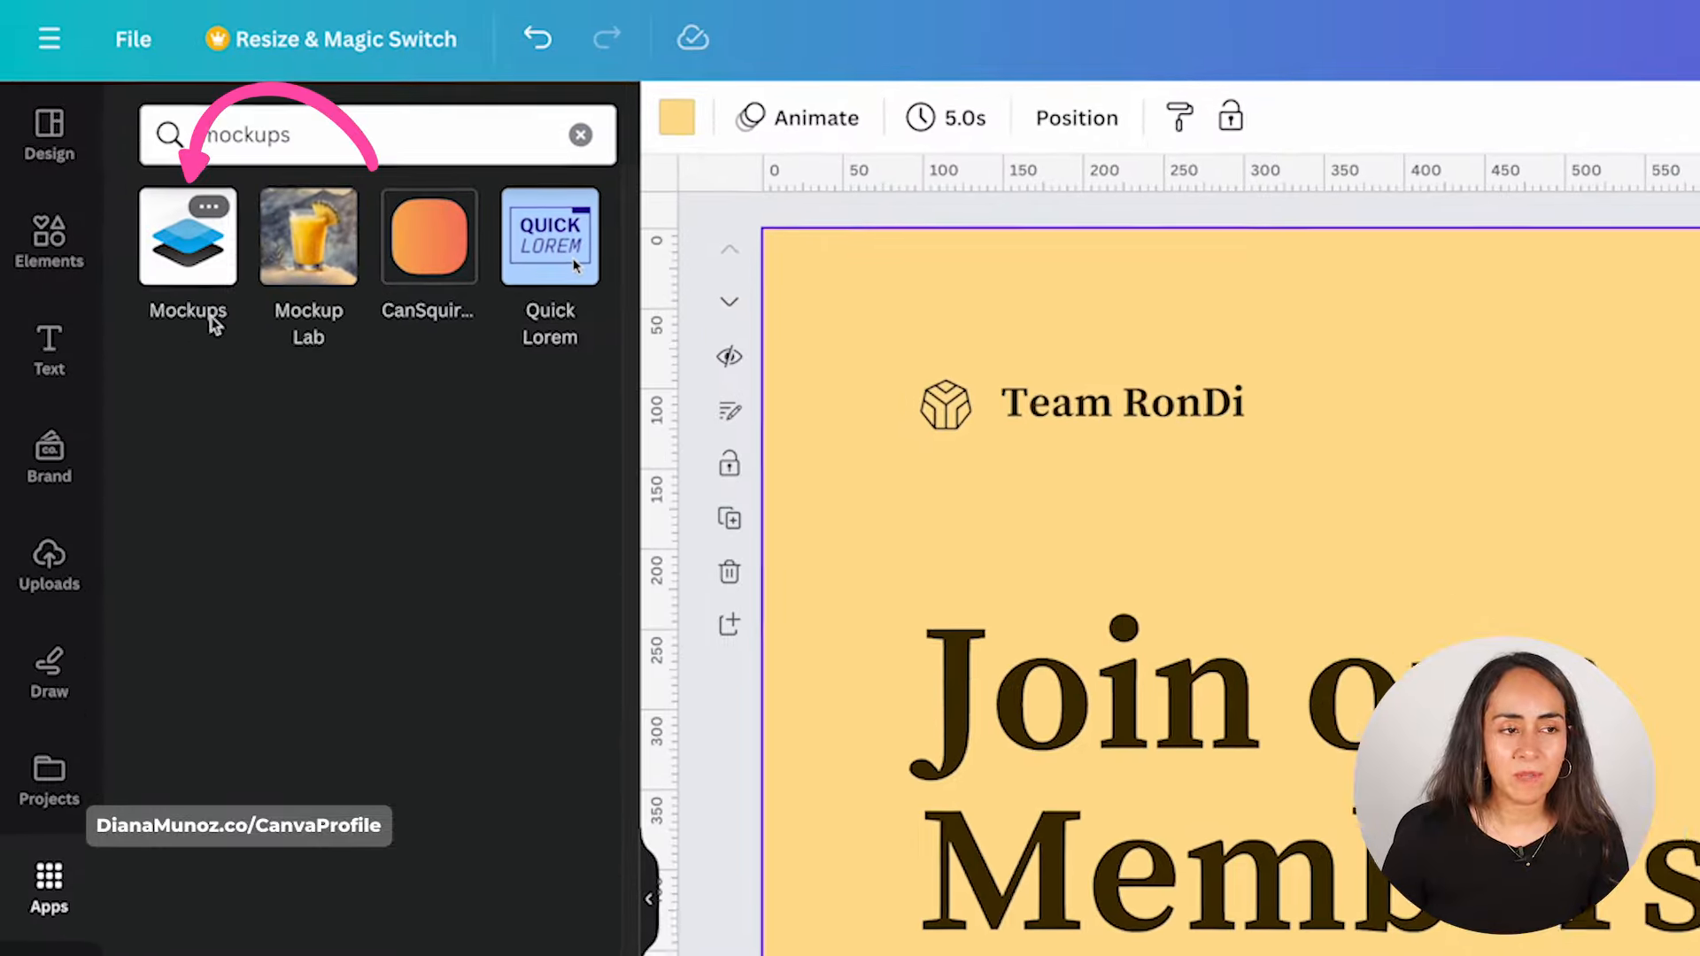
pyautogui.click(172, 261)
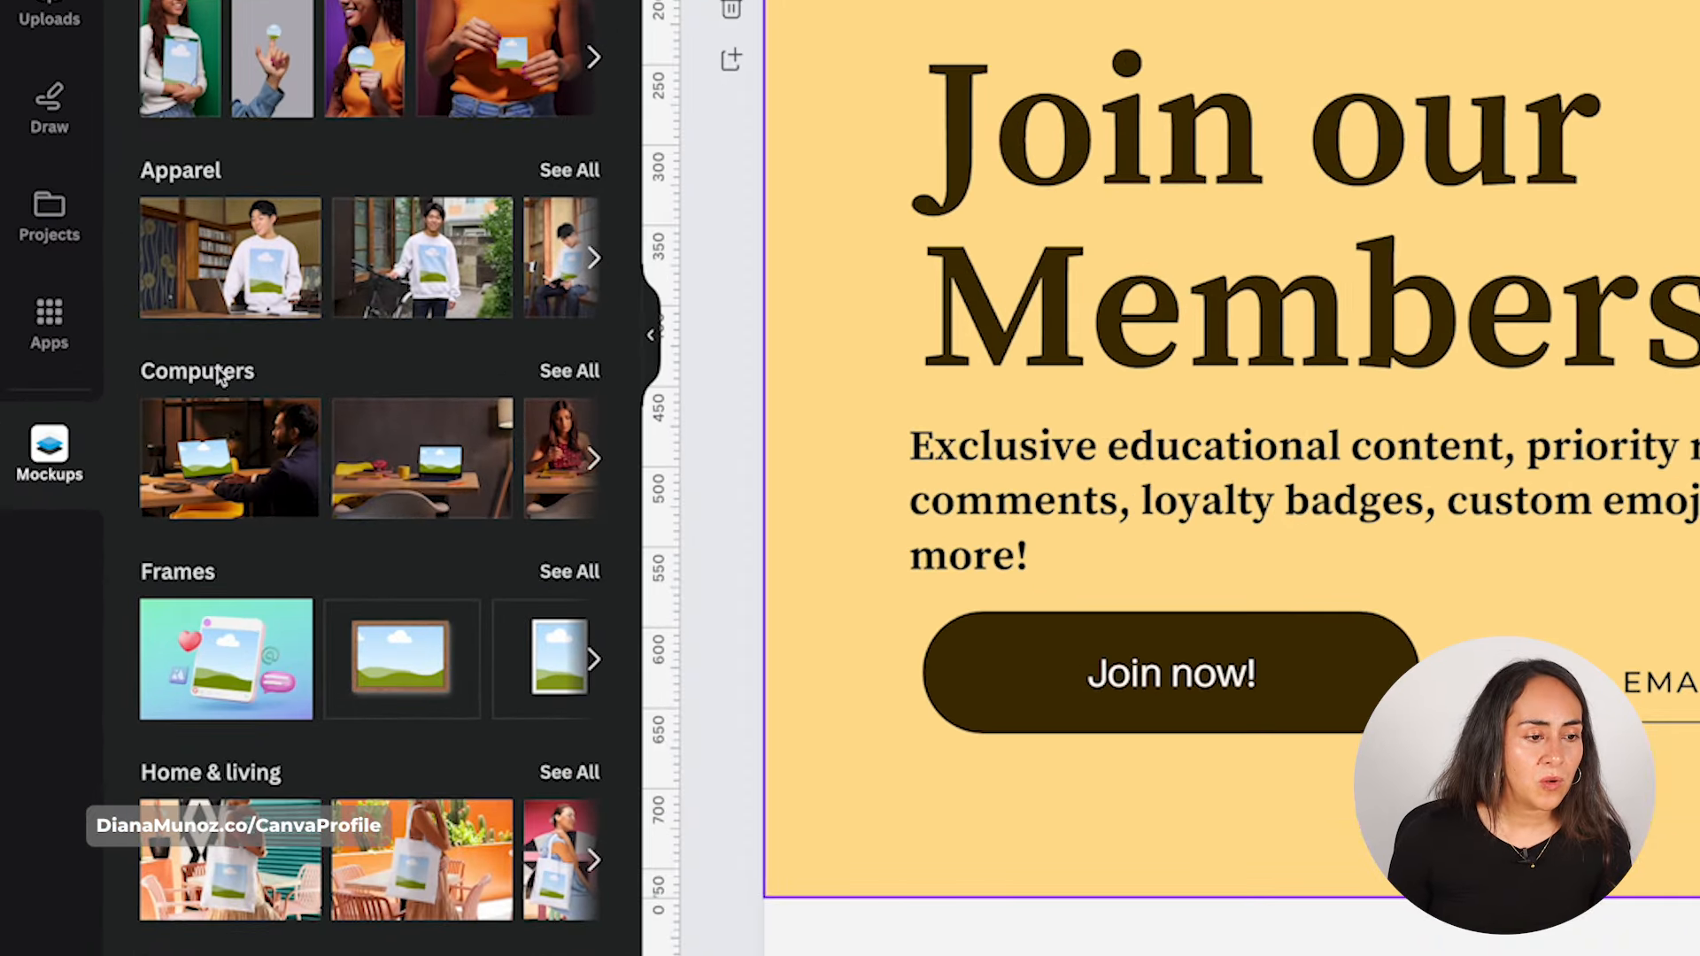
# Browse all Computers mockups and add the portrait photo of hands typing on a laptop against a brown wall.
pyautogui.click(577, 373)
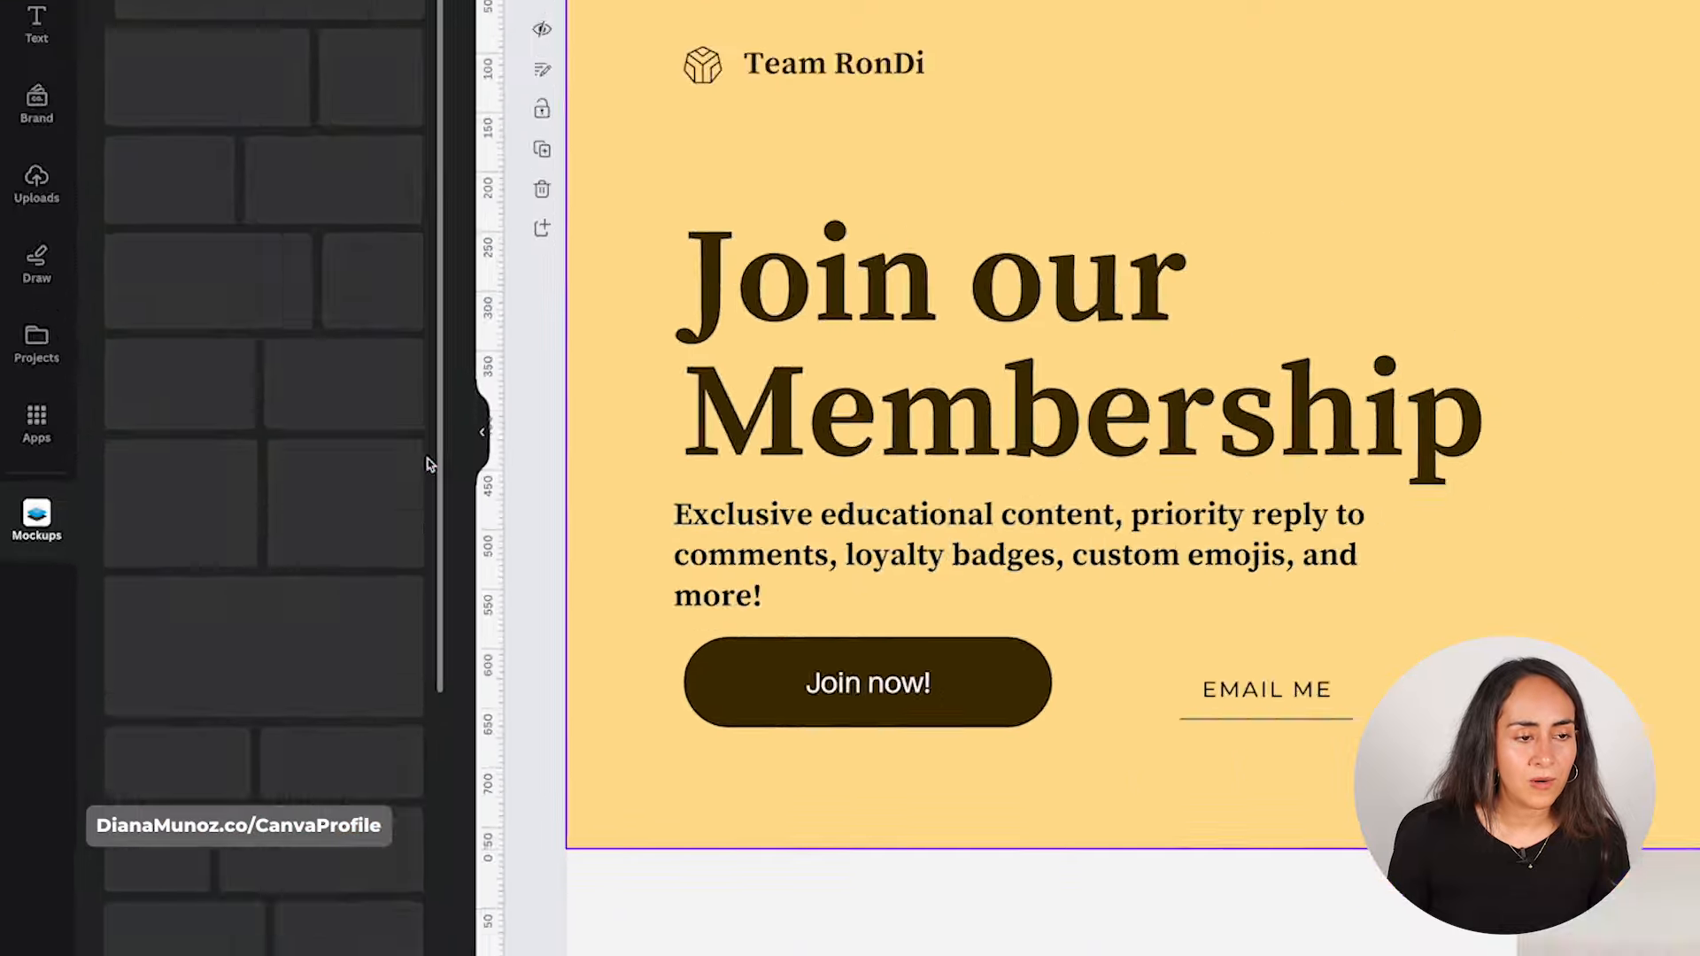
pyautogui.scroll(-2, 269, 440)
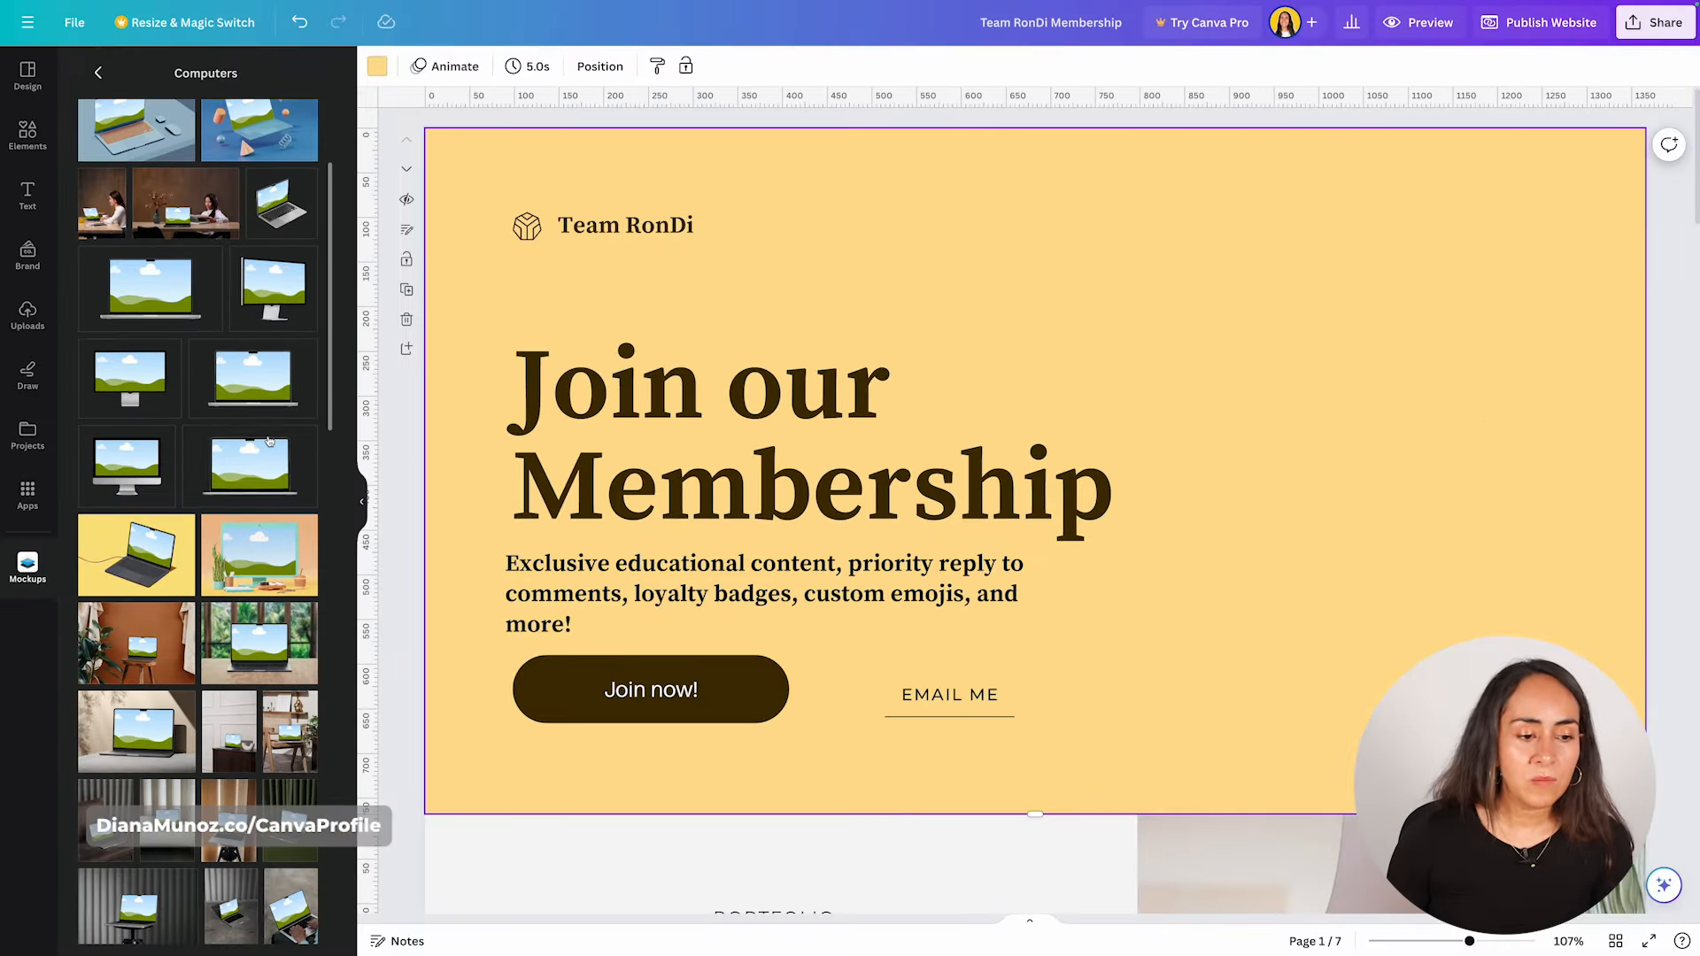
pyautogui.scroll(-2, 269, 440)
pyautogui.scroll(-3, 269, 440)
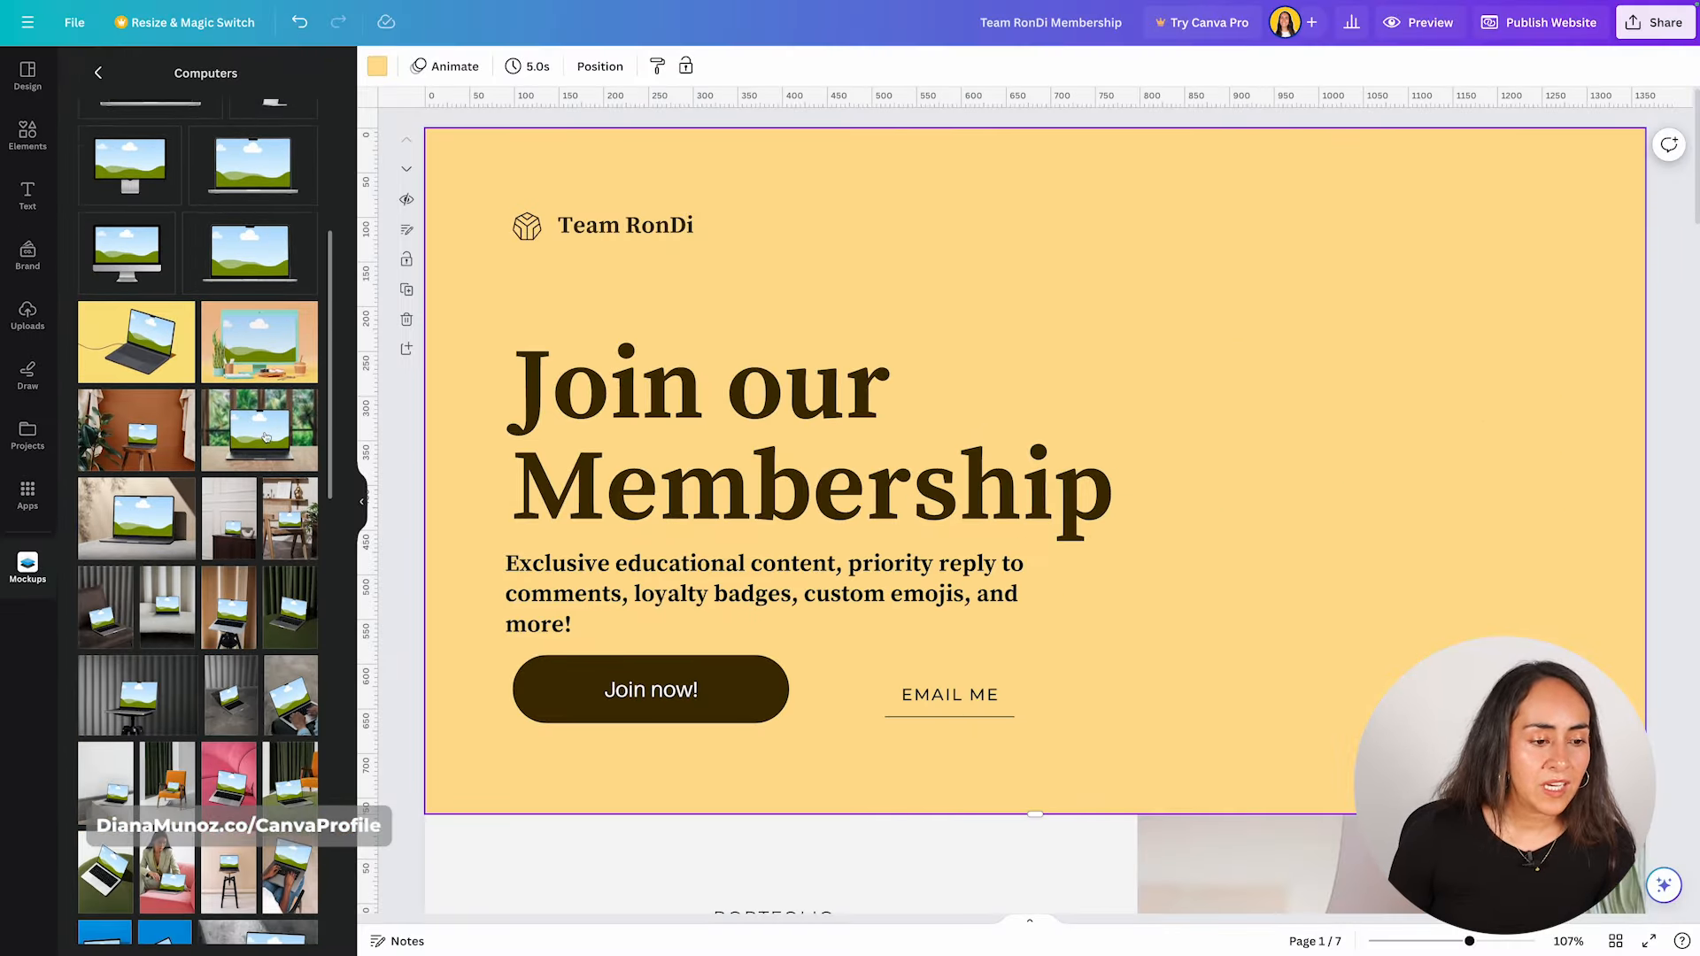
pyautogui.scroll(-3, 265, 436)
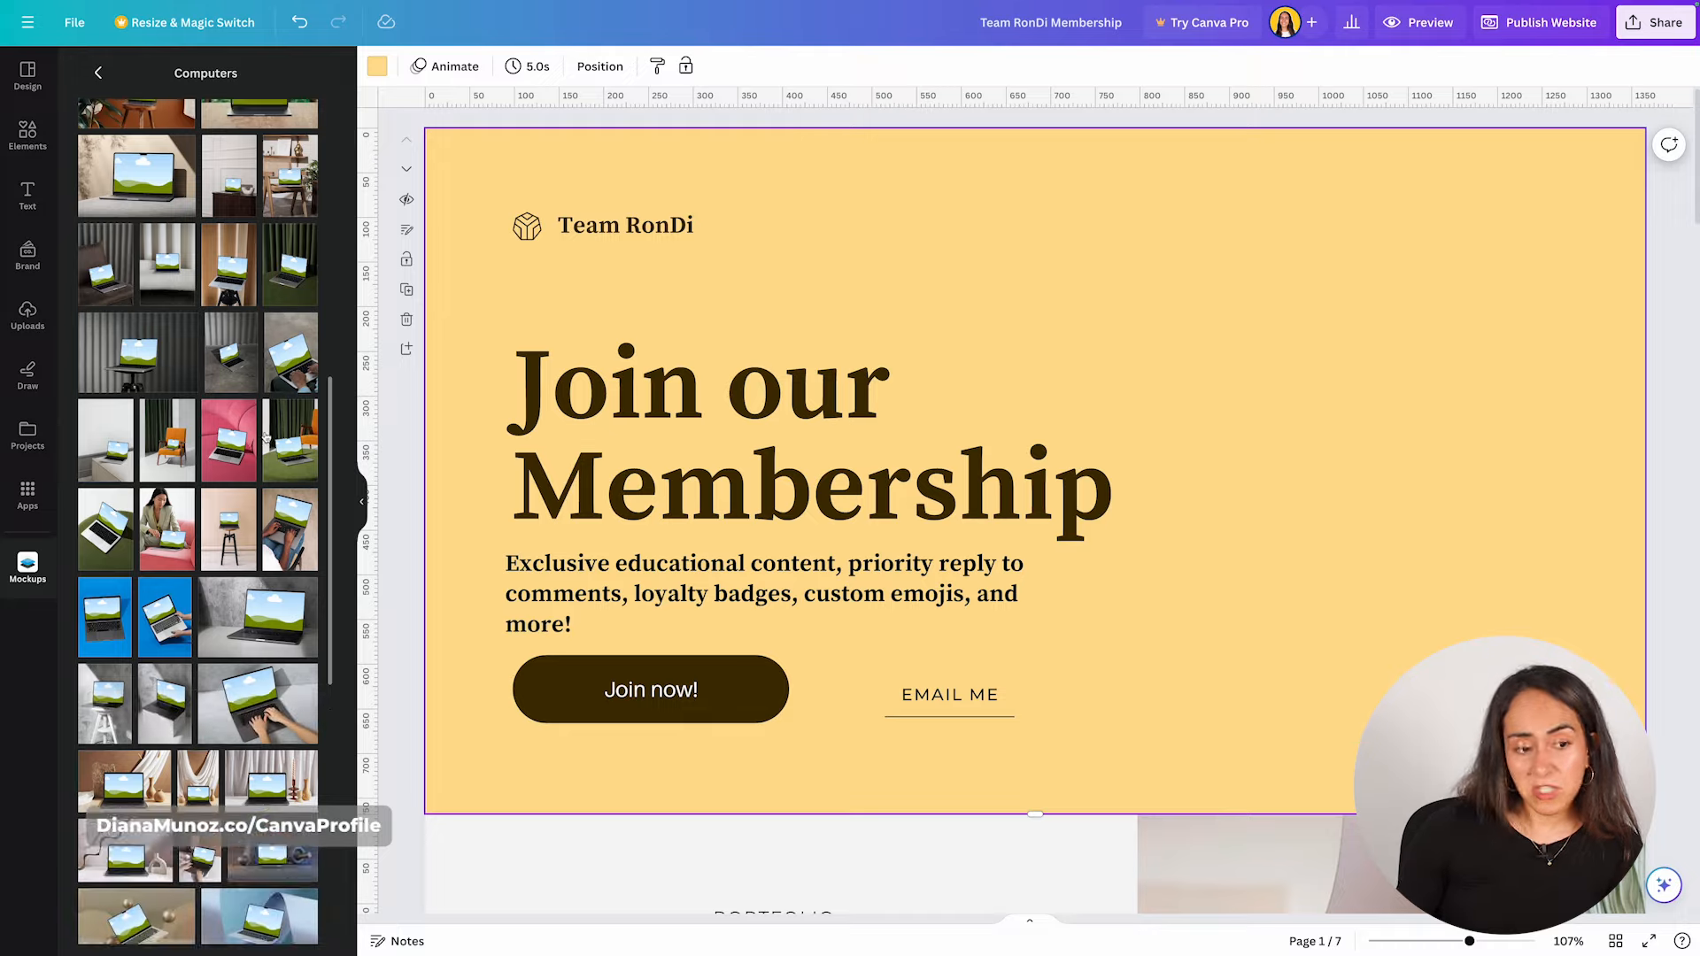
pyautogui.scroll(-3, 266, 436)
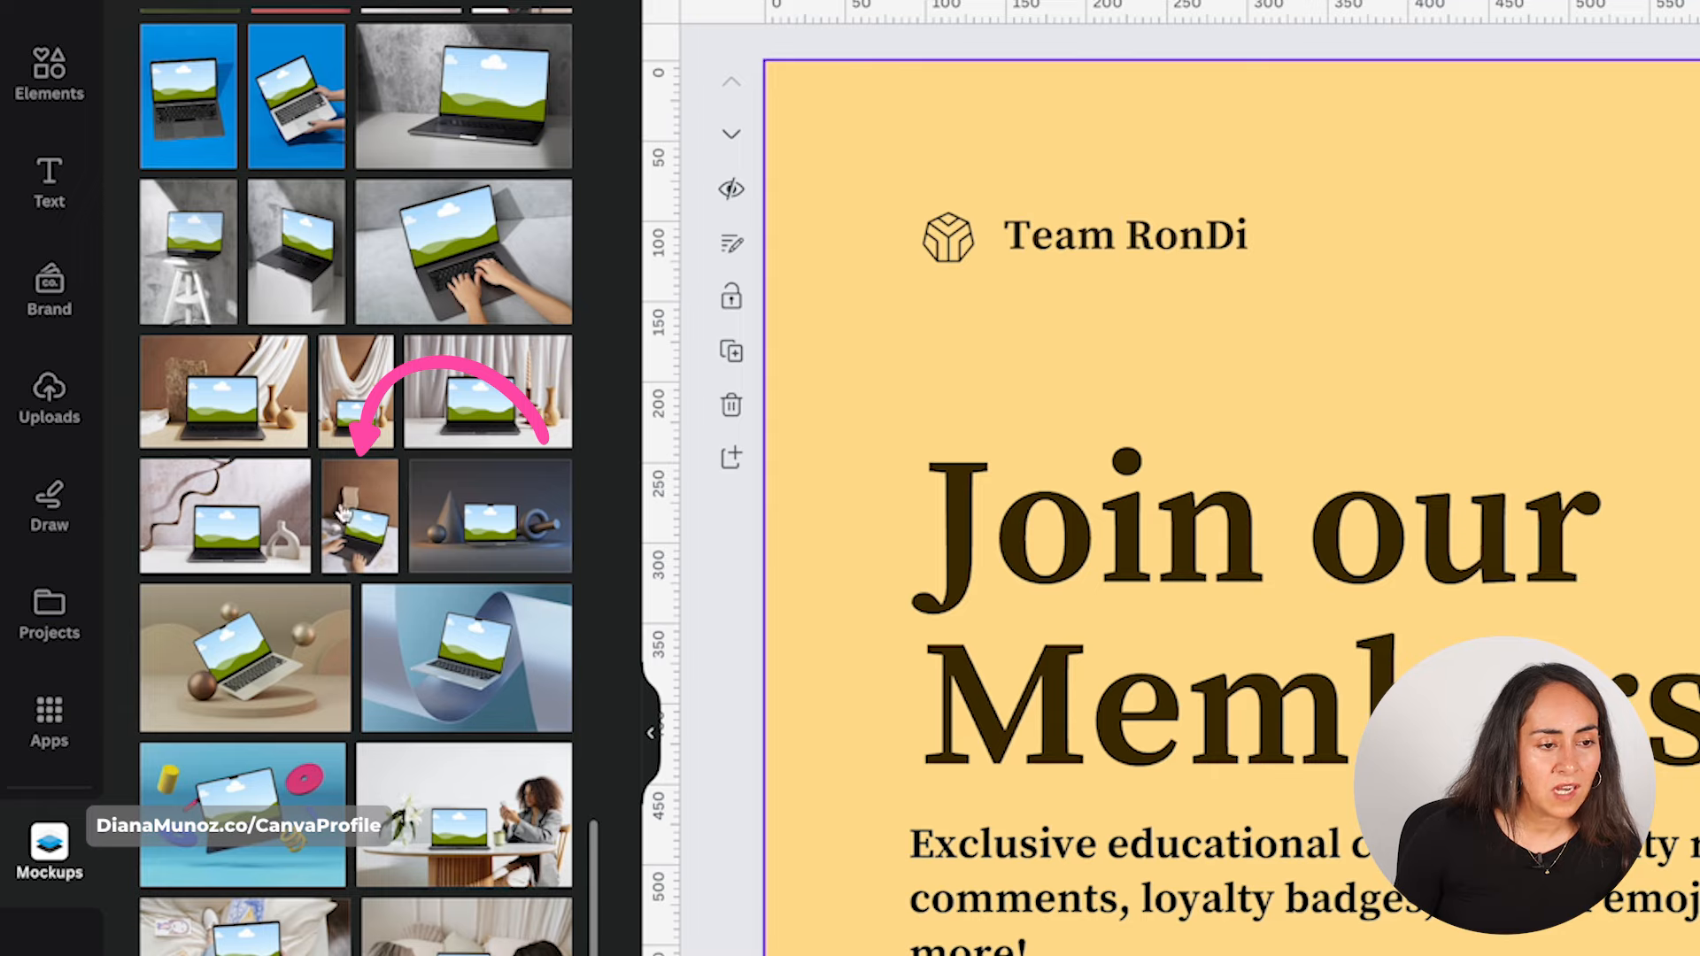
pyautogui.click(367, 540)
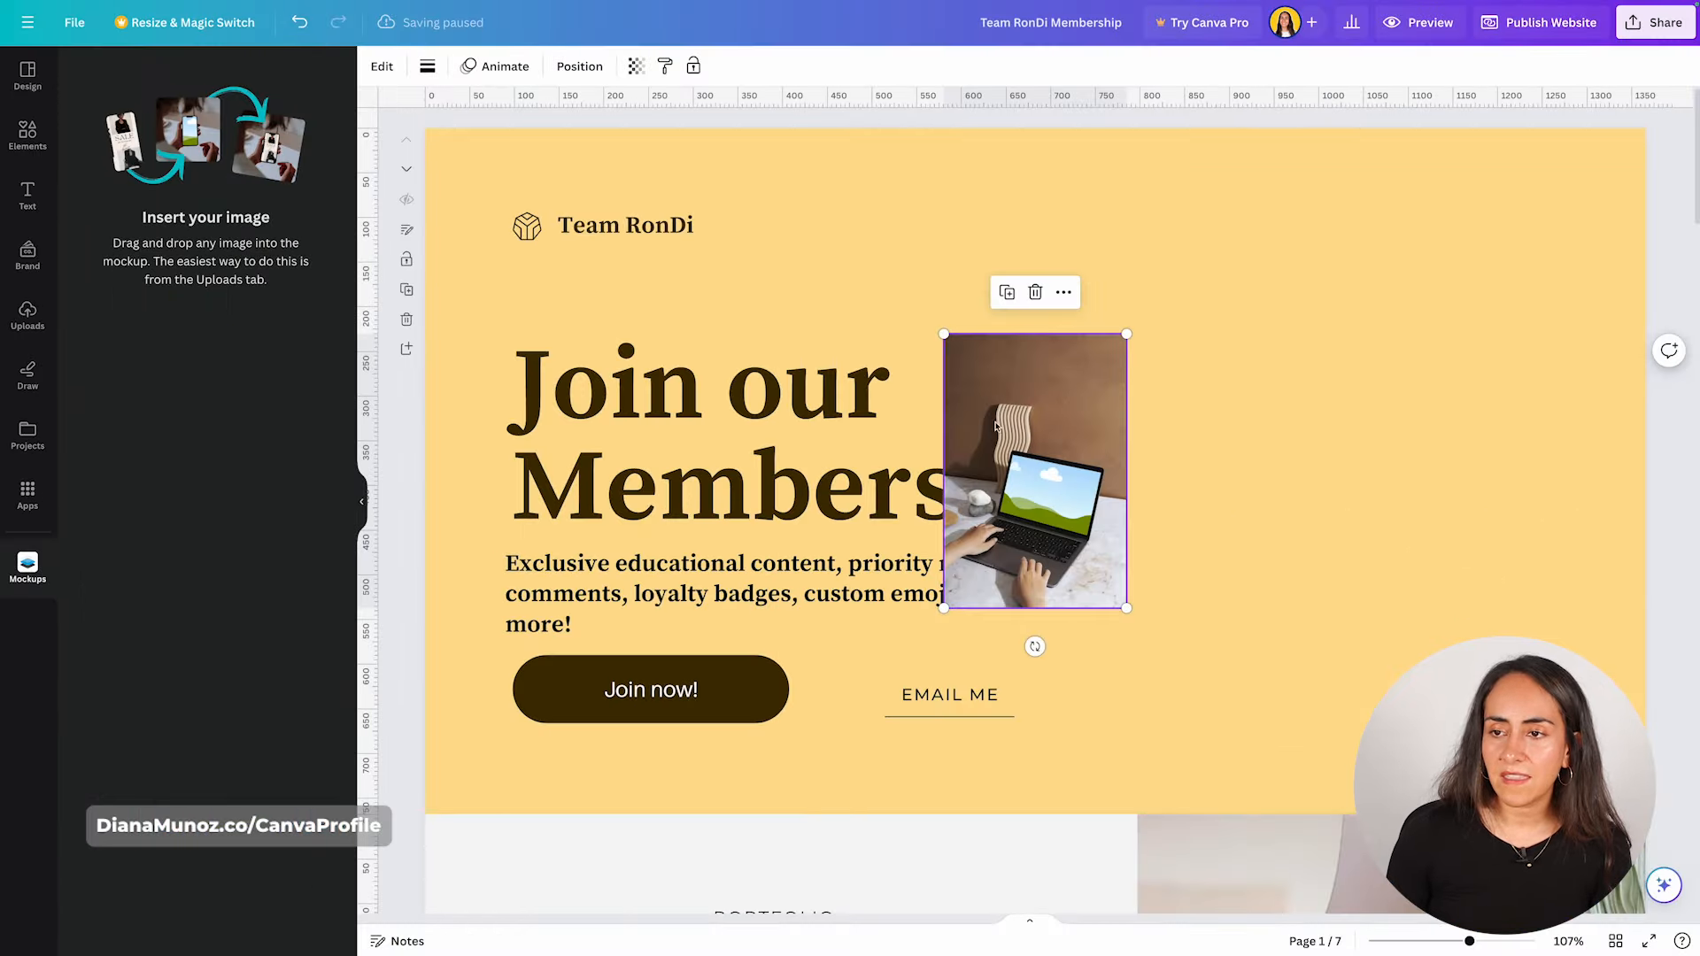
# Enlarge the laptop mockup to full page height along the page's right edge and place the uploaded channel screenshot on its screen.
pyautogui.moveTo(995, 427); pyautogui.dragTo(1514, 220)
pyautogui.moveTo(1489, 409); pyautogui.dragTo(1267, 837)
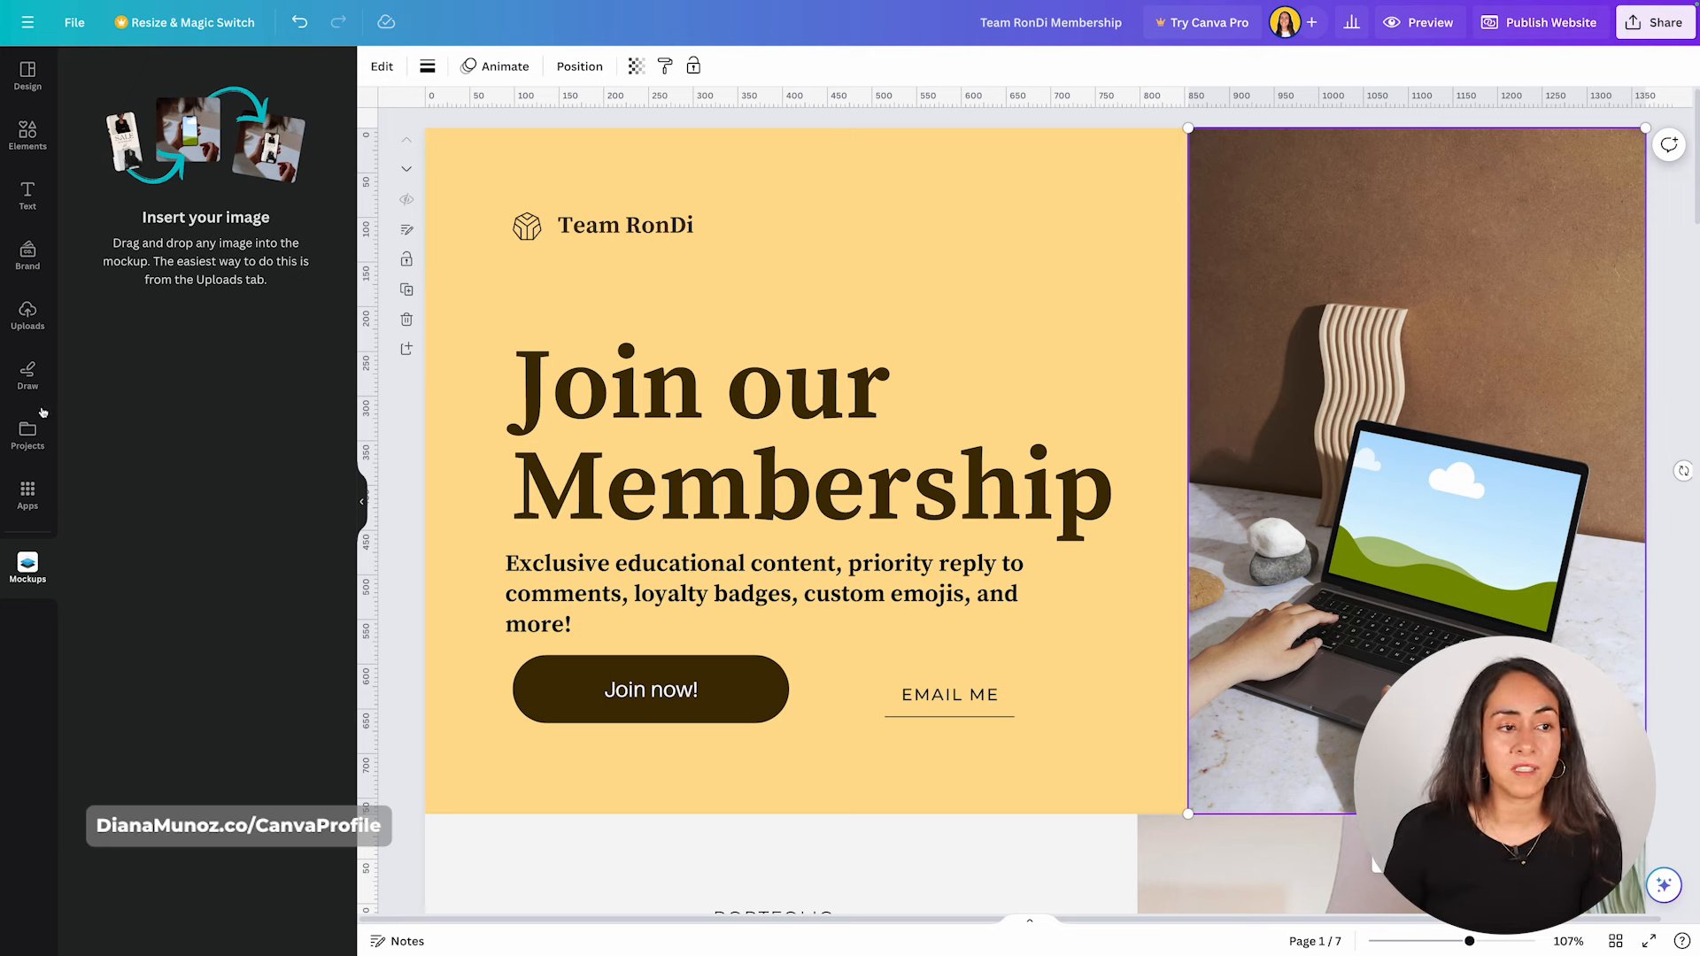
pyautogui.click(28, 315)
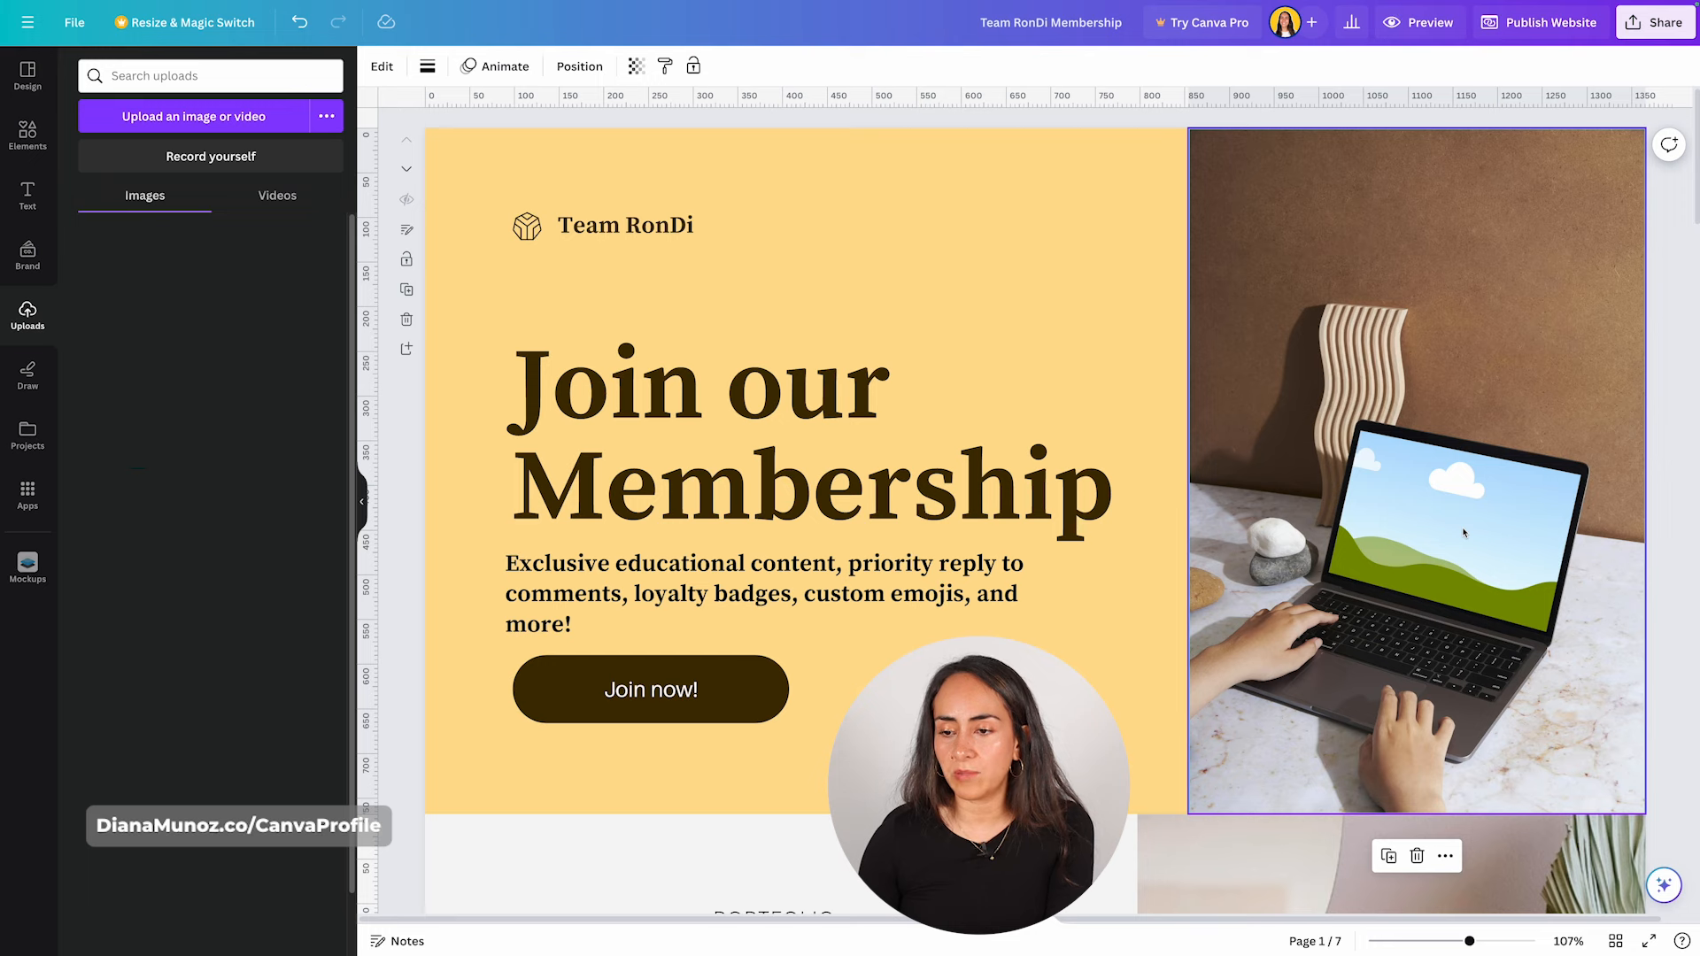
pyautogui.moveTo(1464, 532); pyautogui.dragTo(1477, 536)
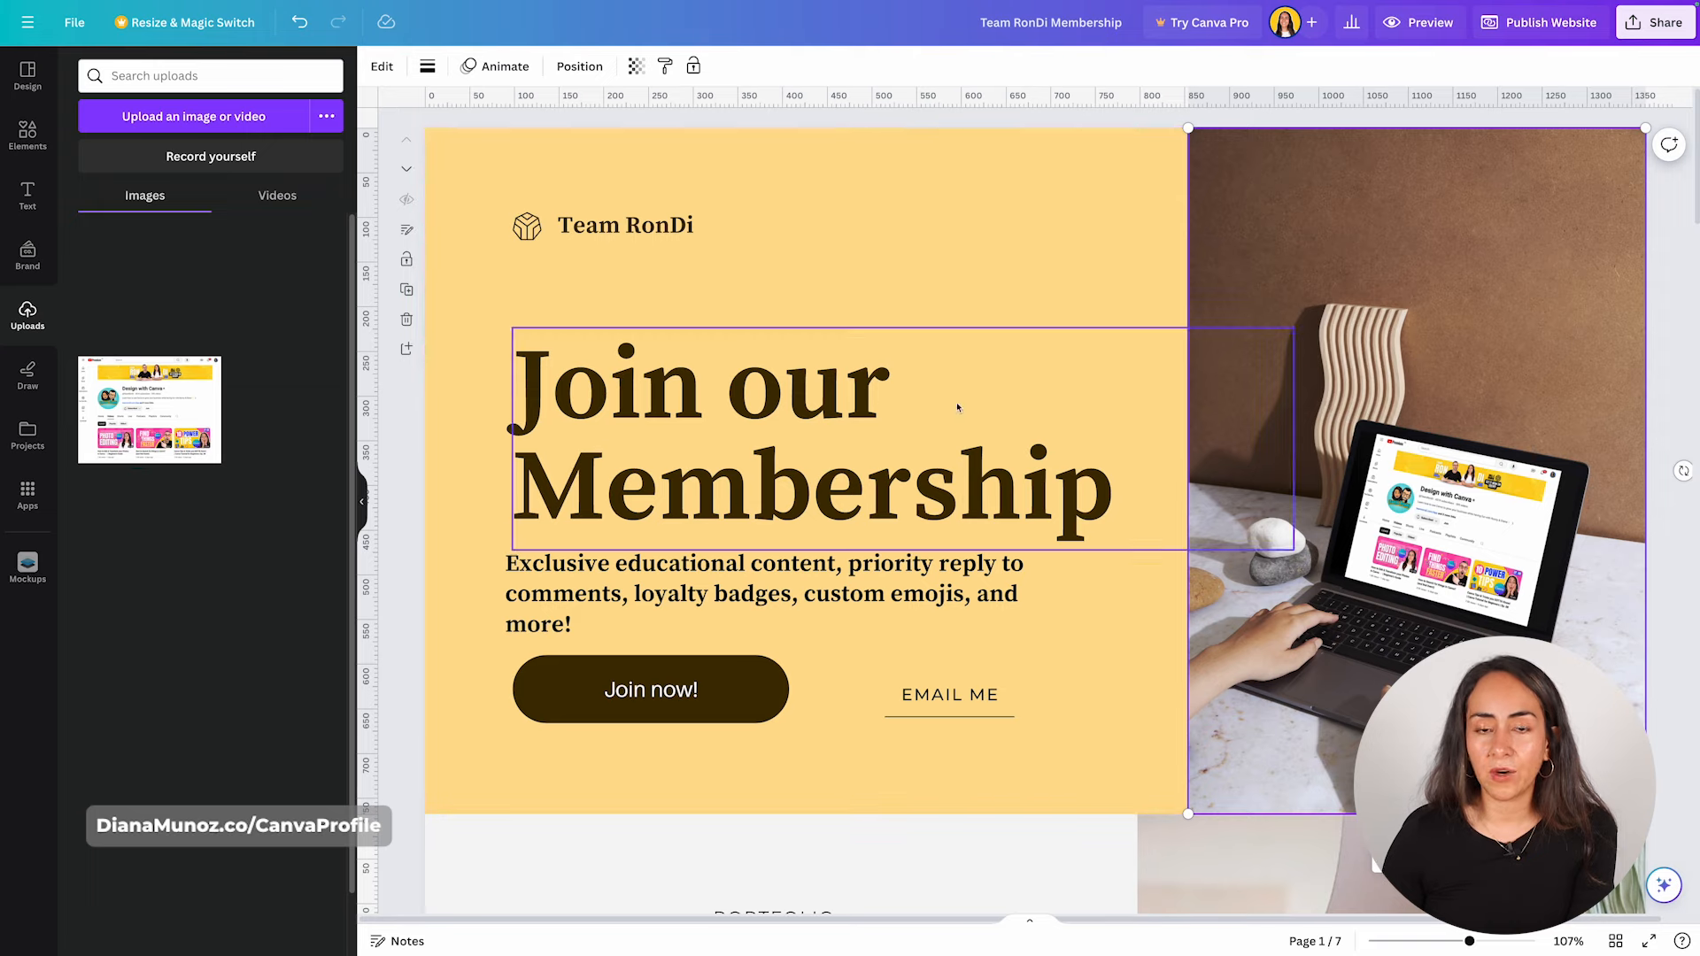
# Add the "Software Development Business Website in Green Color Blocks Style" template as a new page.
pyautogui.click(44, 81)
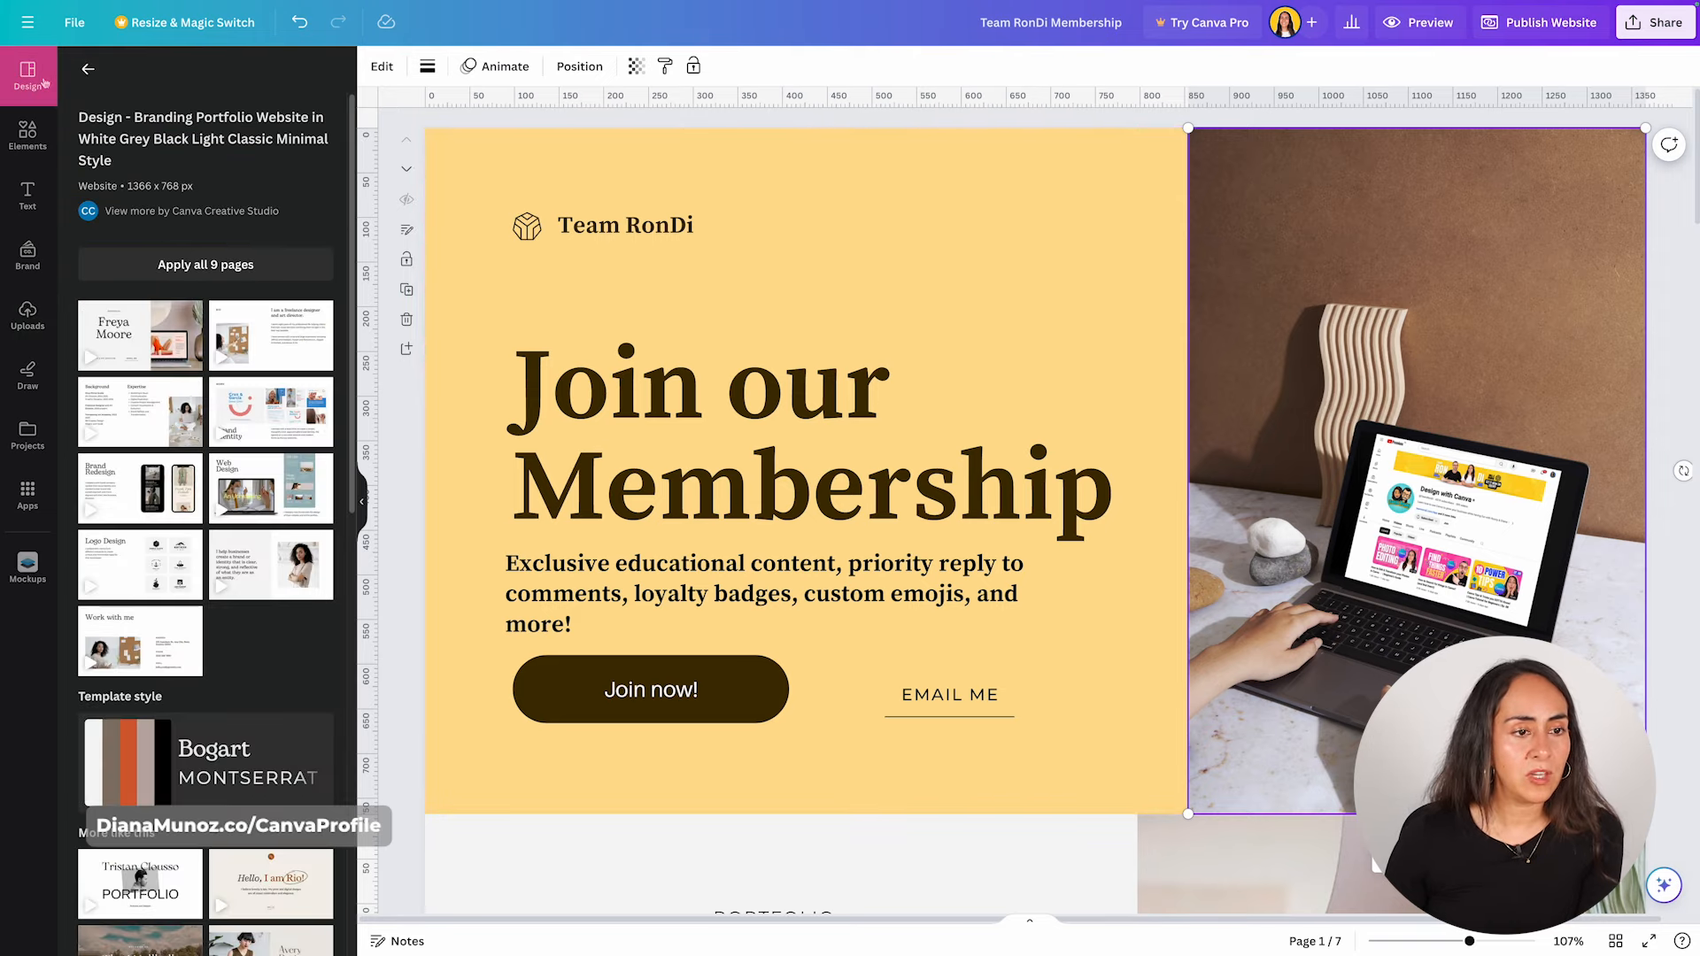
pyautogui.click(86, 72)
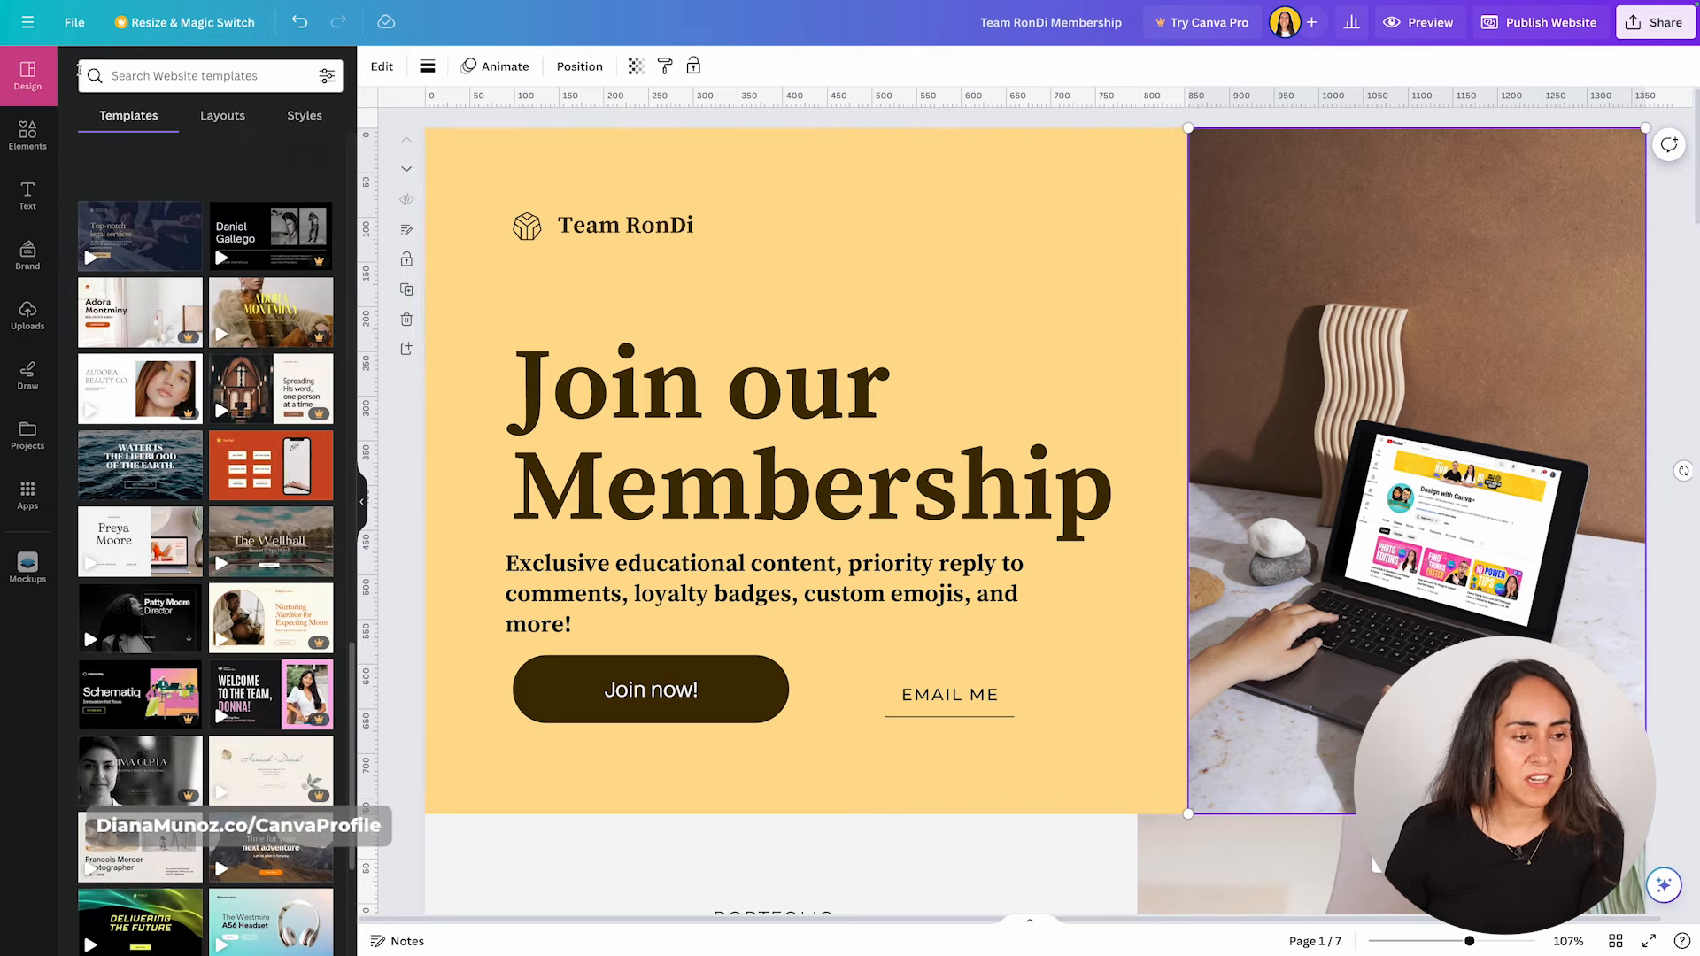
pyautogui.scroll(3, 270, 394)
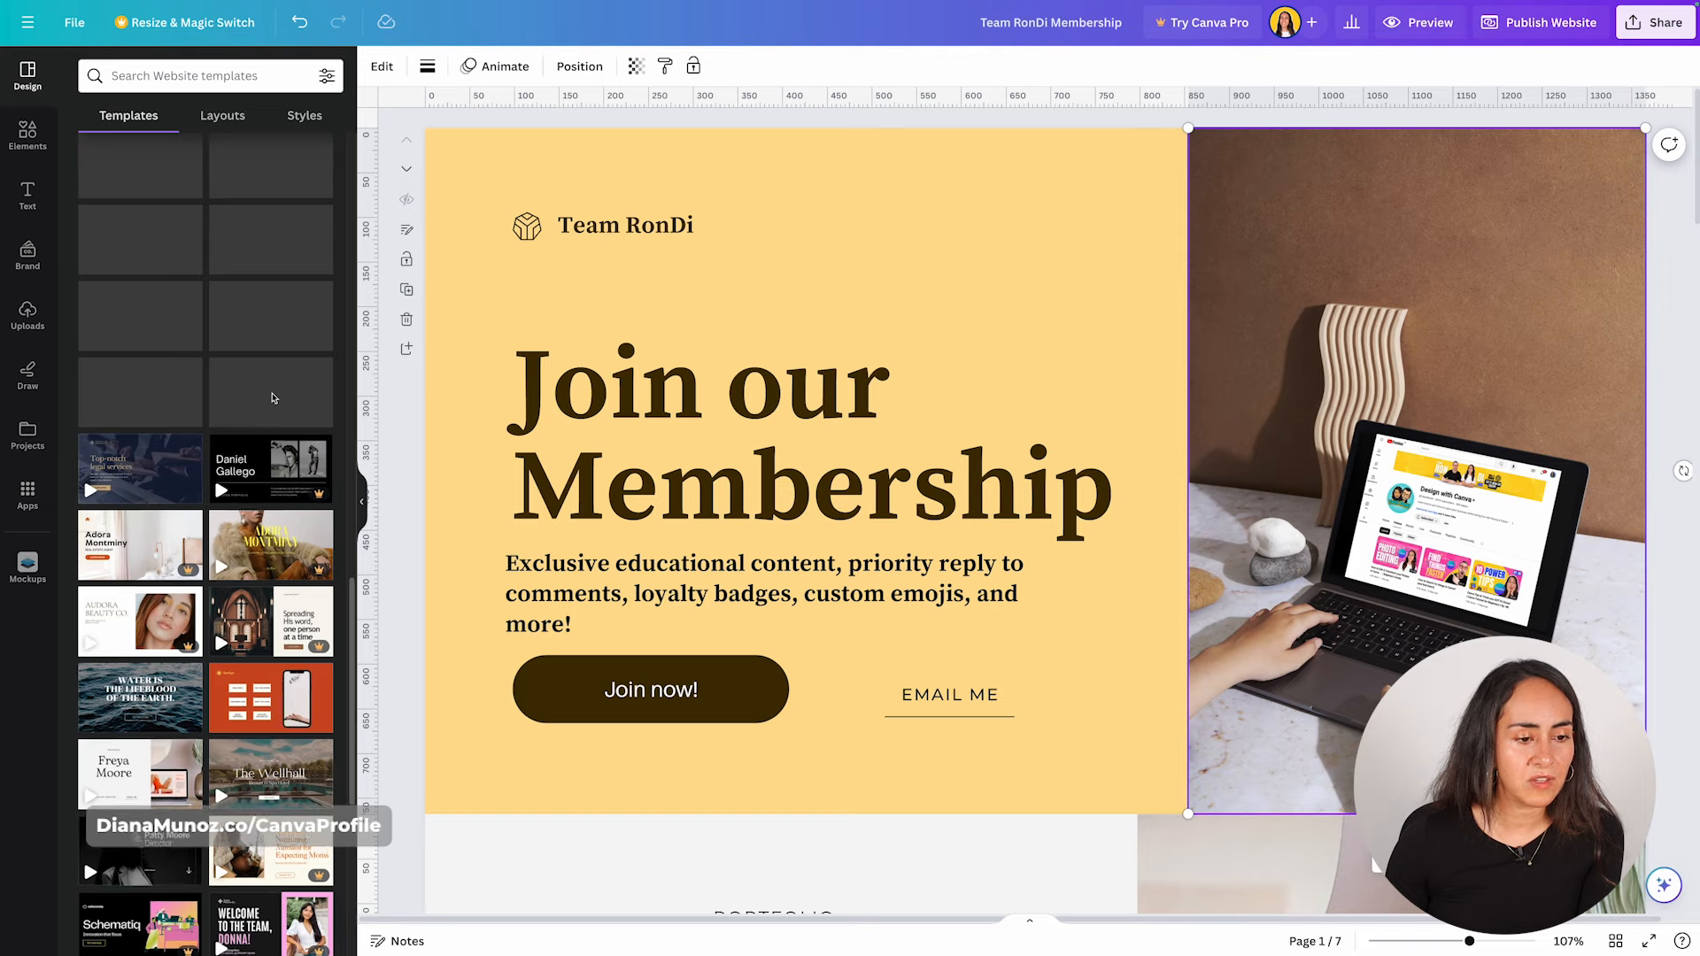
pyautogui.scroll(3, 272, 397)
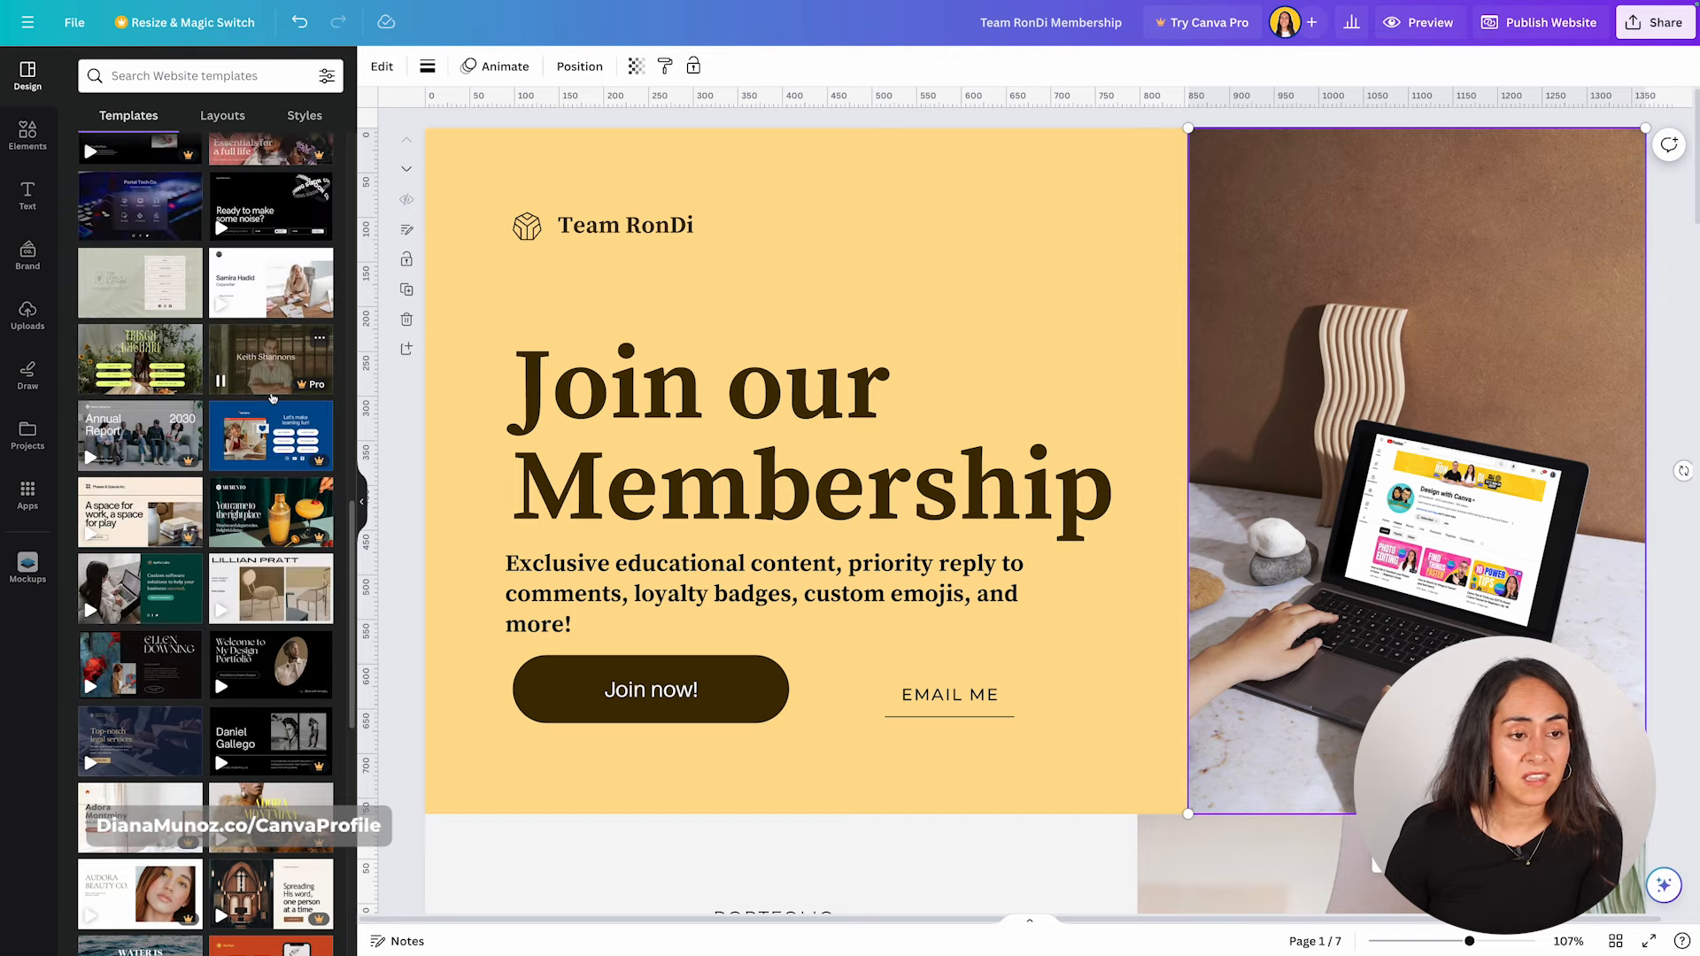
pyautogui.scroll(1, 273, 398)
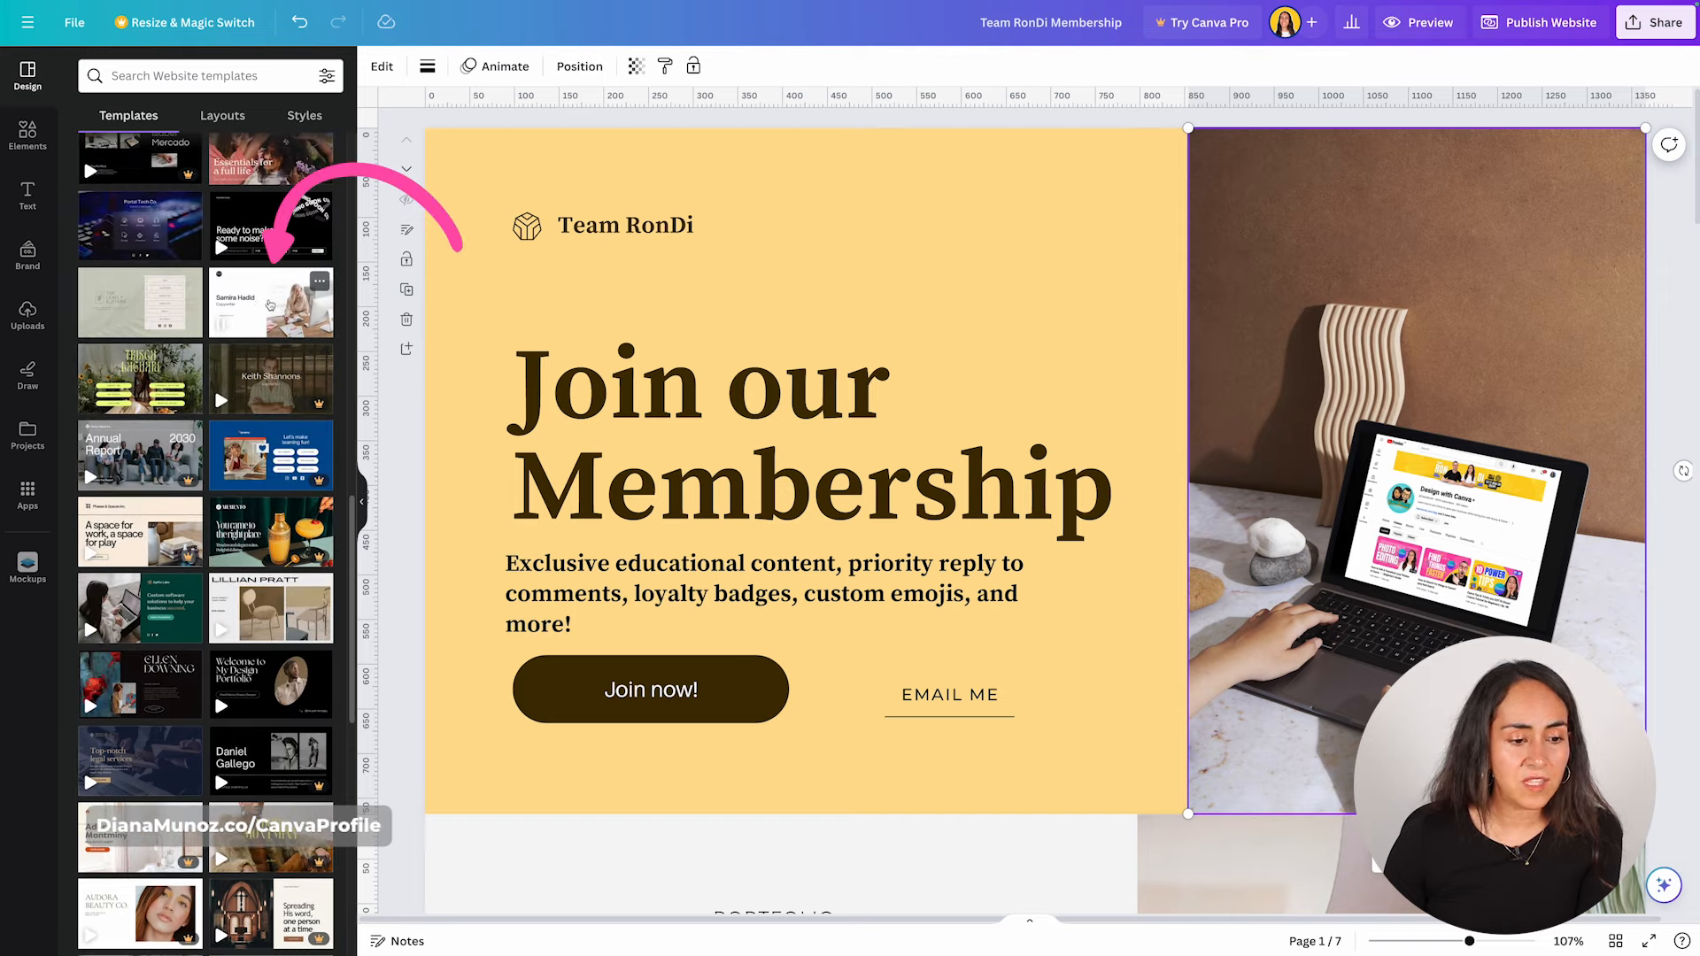
pyautogui.scroll(-2, 285, 310)
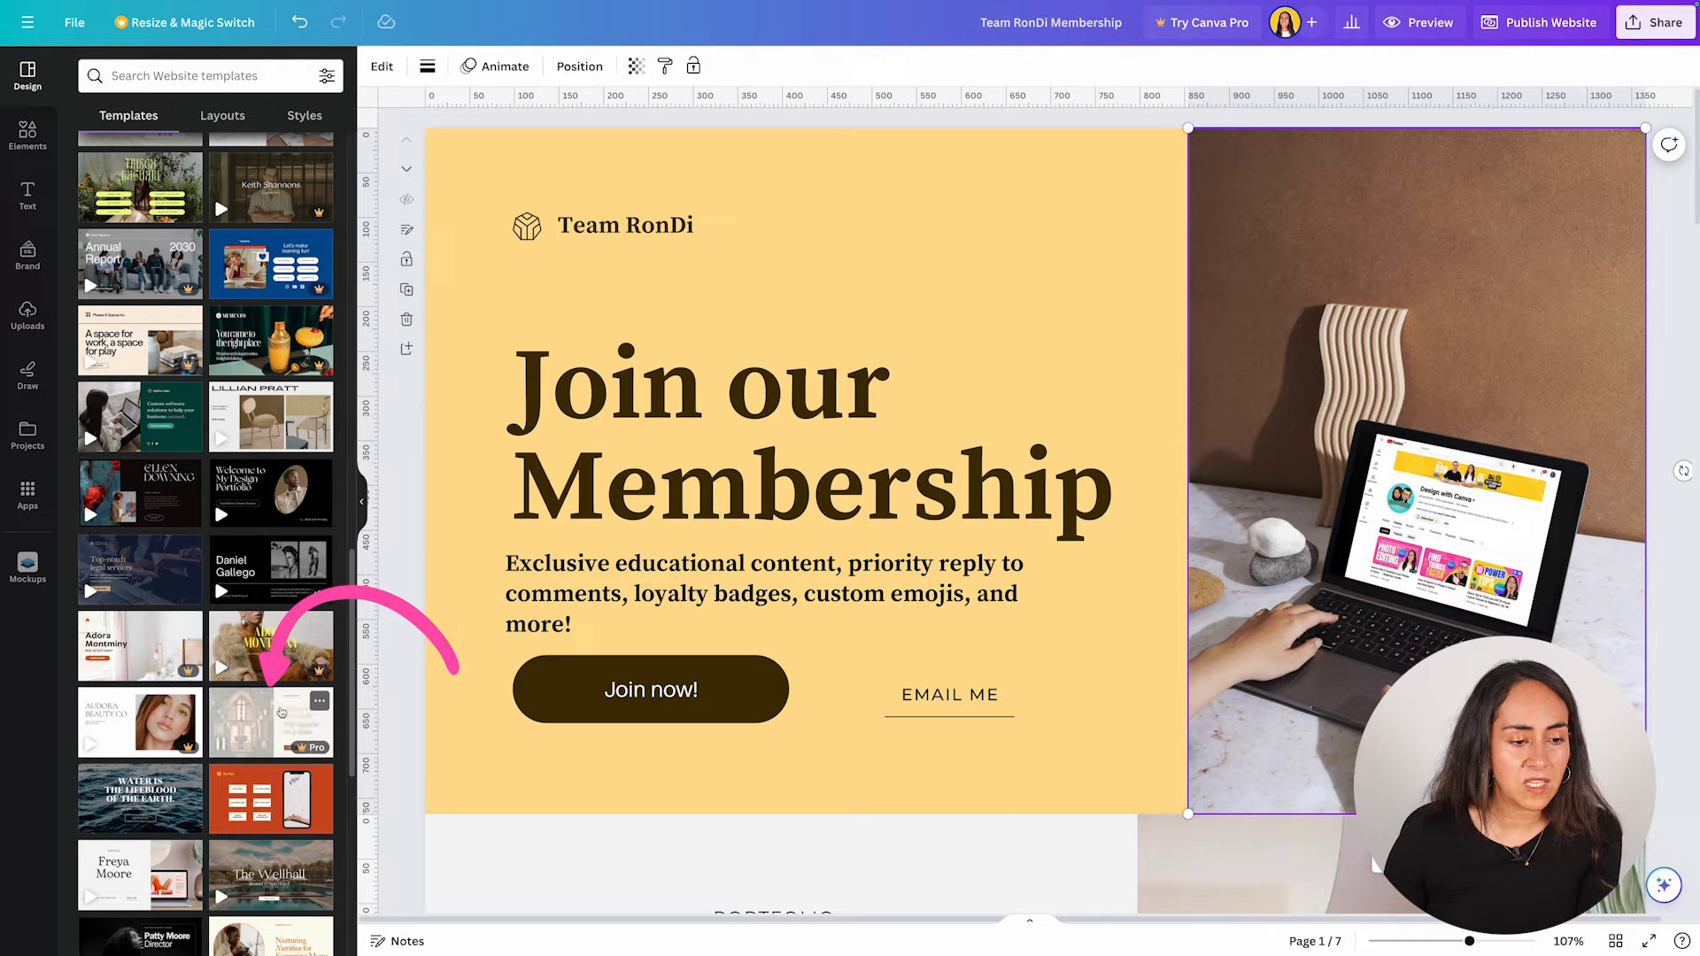
pyautogui.scroll(3, 272, 711)
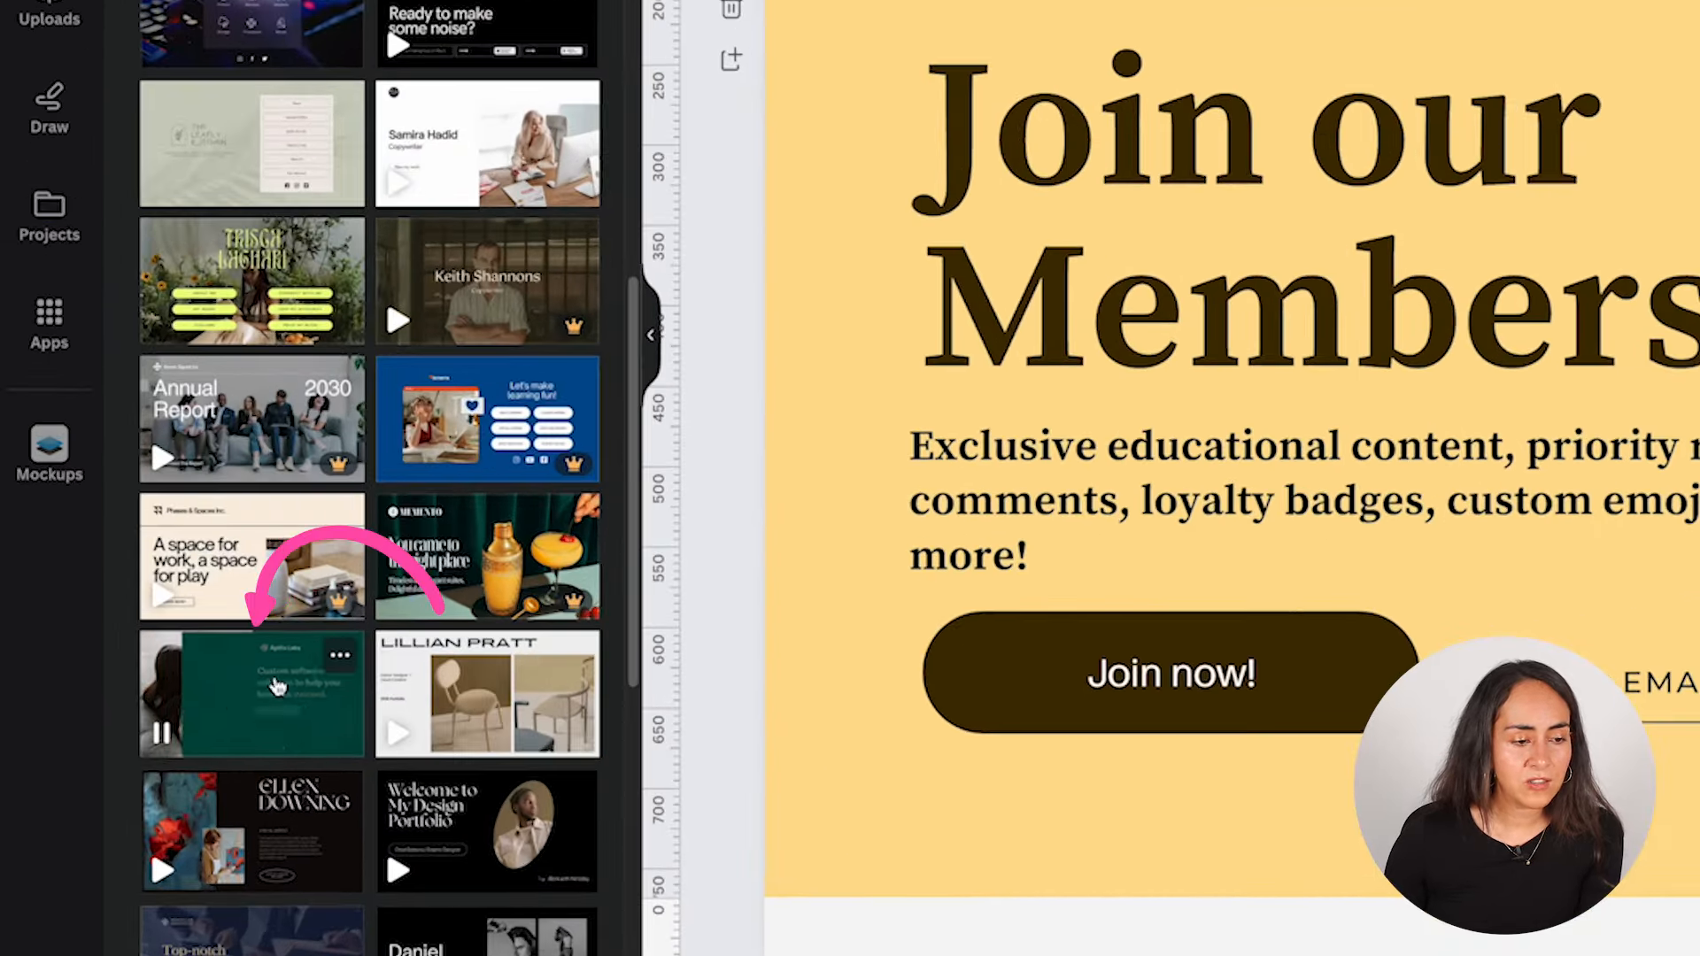
pyautogui.click(276, 686)
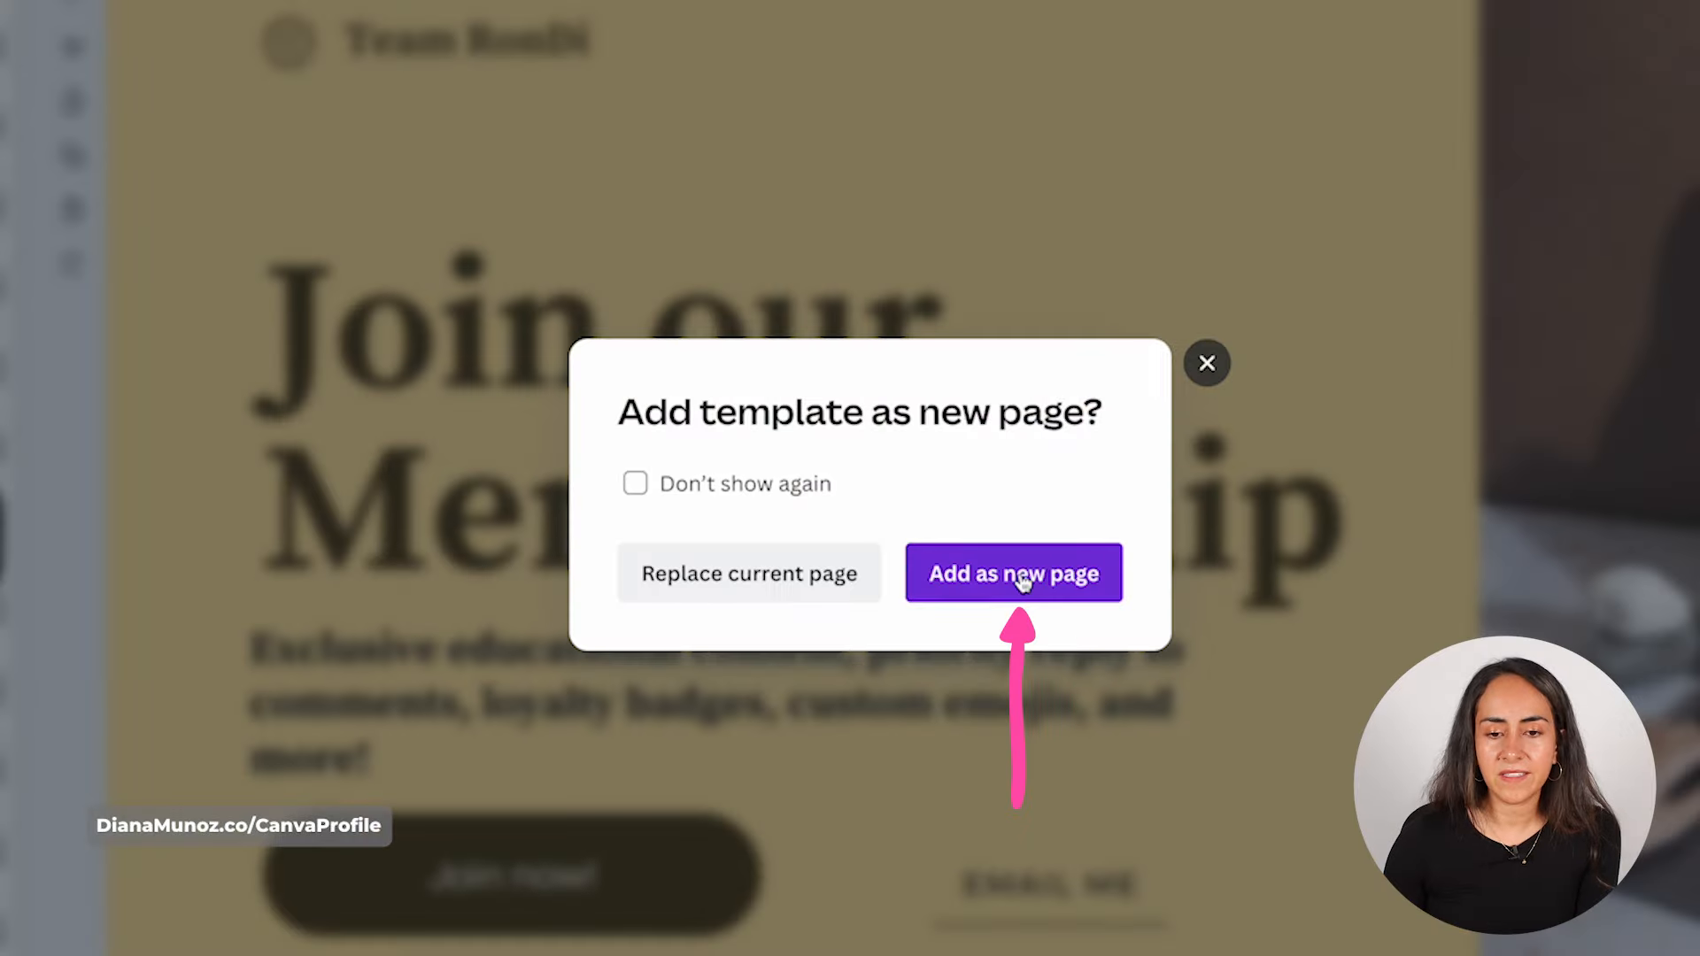
pyautogui.click(1023, 582)
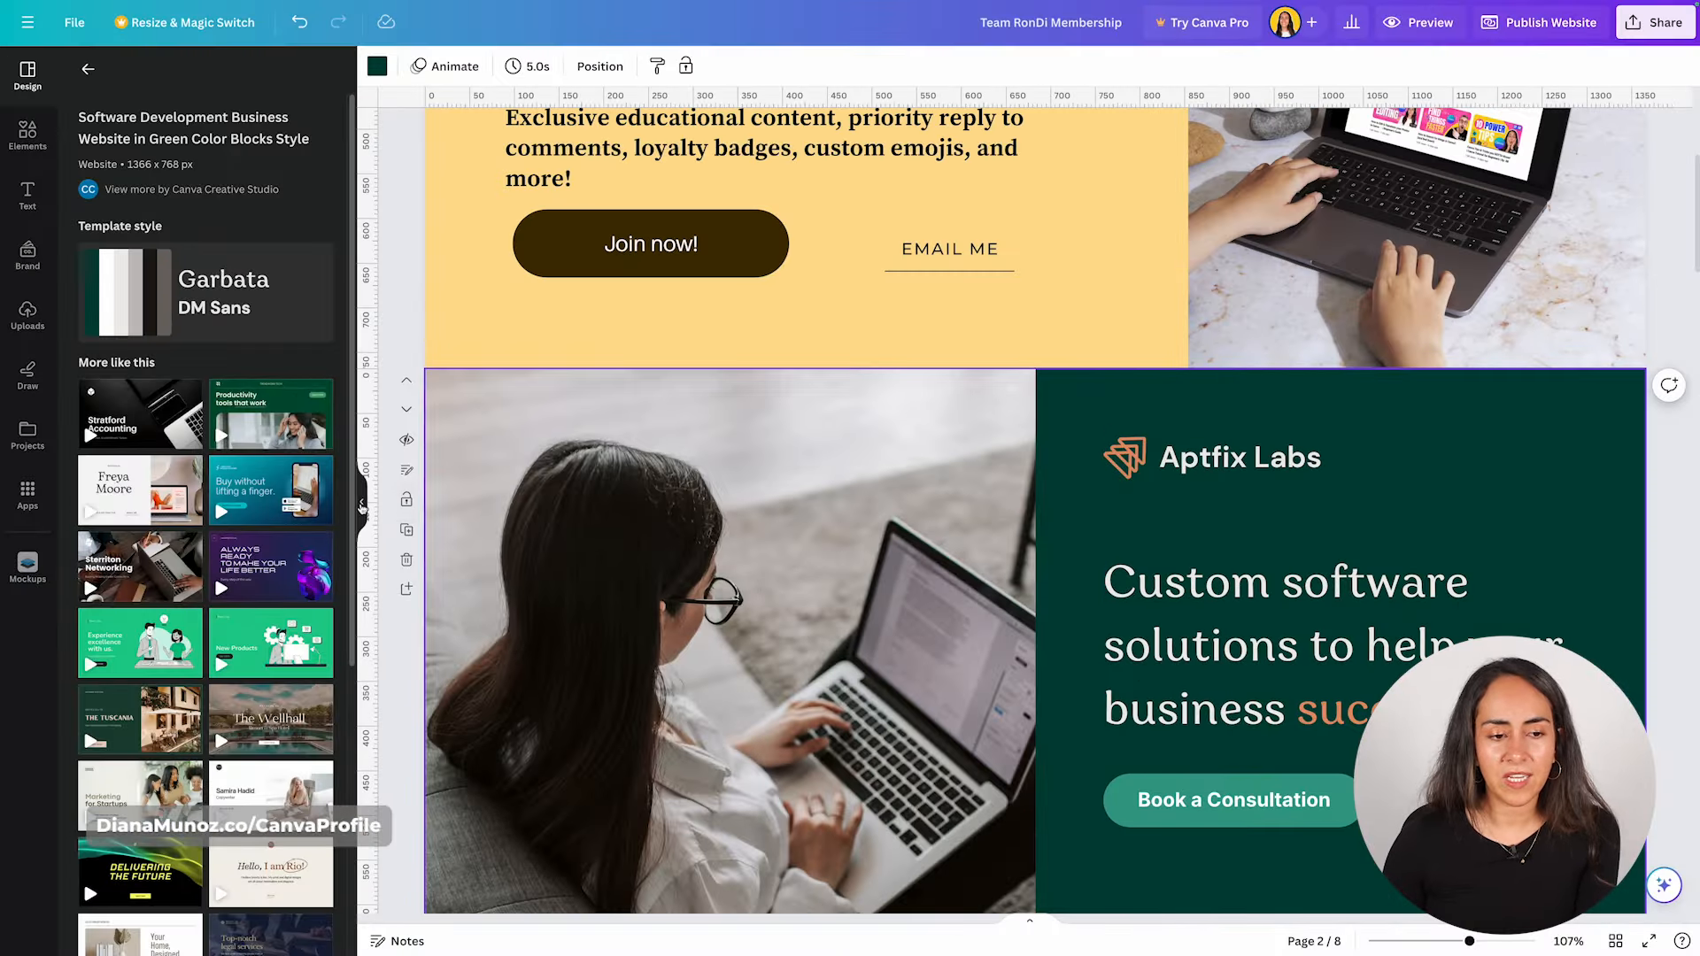
# Place a vertical guide at about 683 px, along the edge between the photo and the green block on the added page.
pyautogui.click(362, 507)
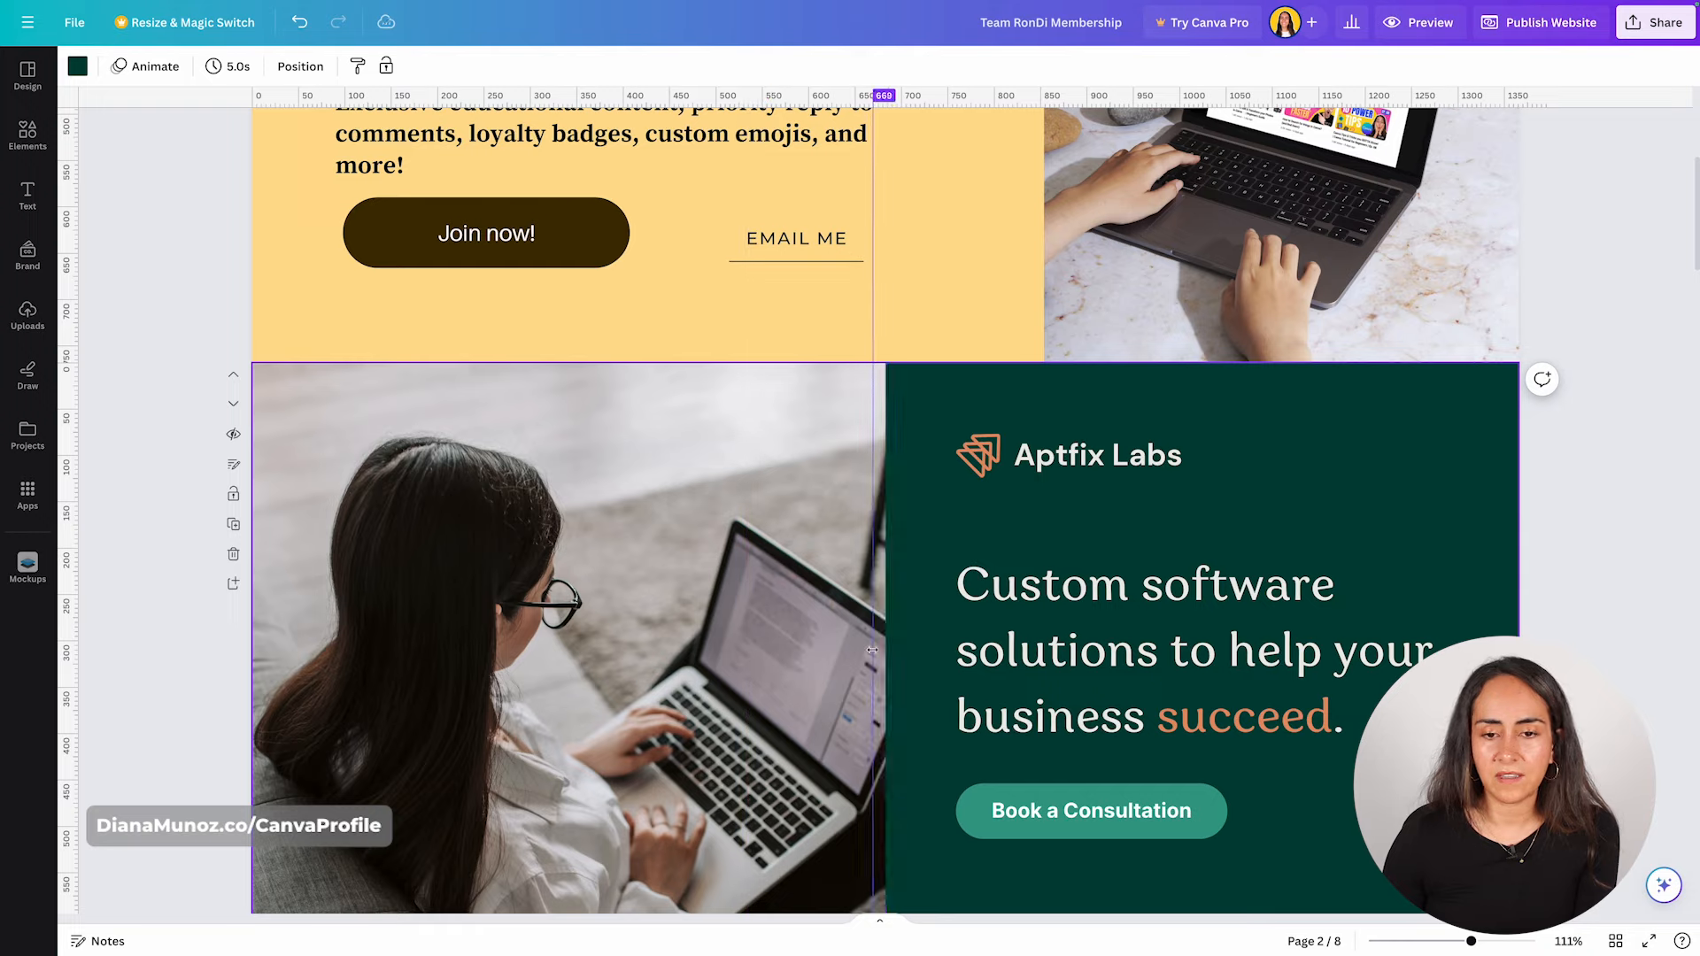
pyautogui.moveTo(872, 650); pyautogui.dragTo(884, 650)
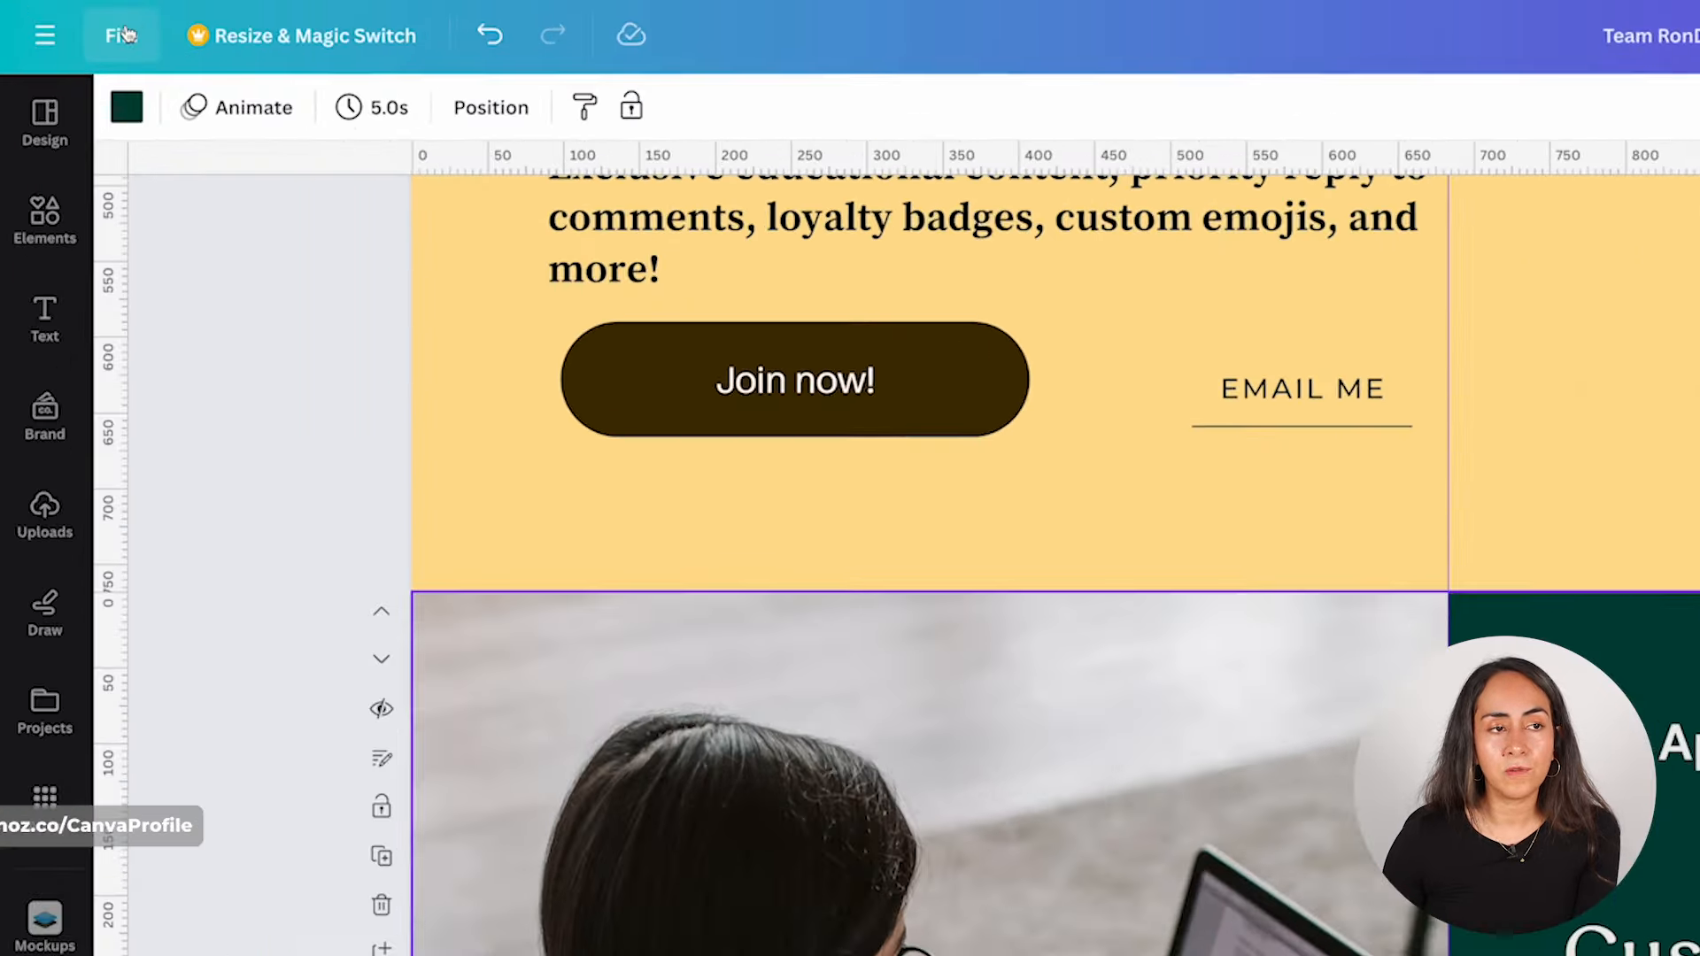
pyautogui.click(75, 22)
pyautogui.moveTo(126, 220)
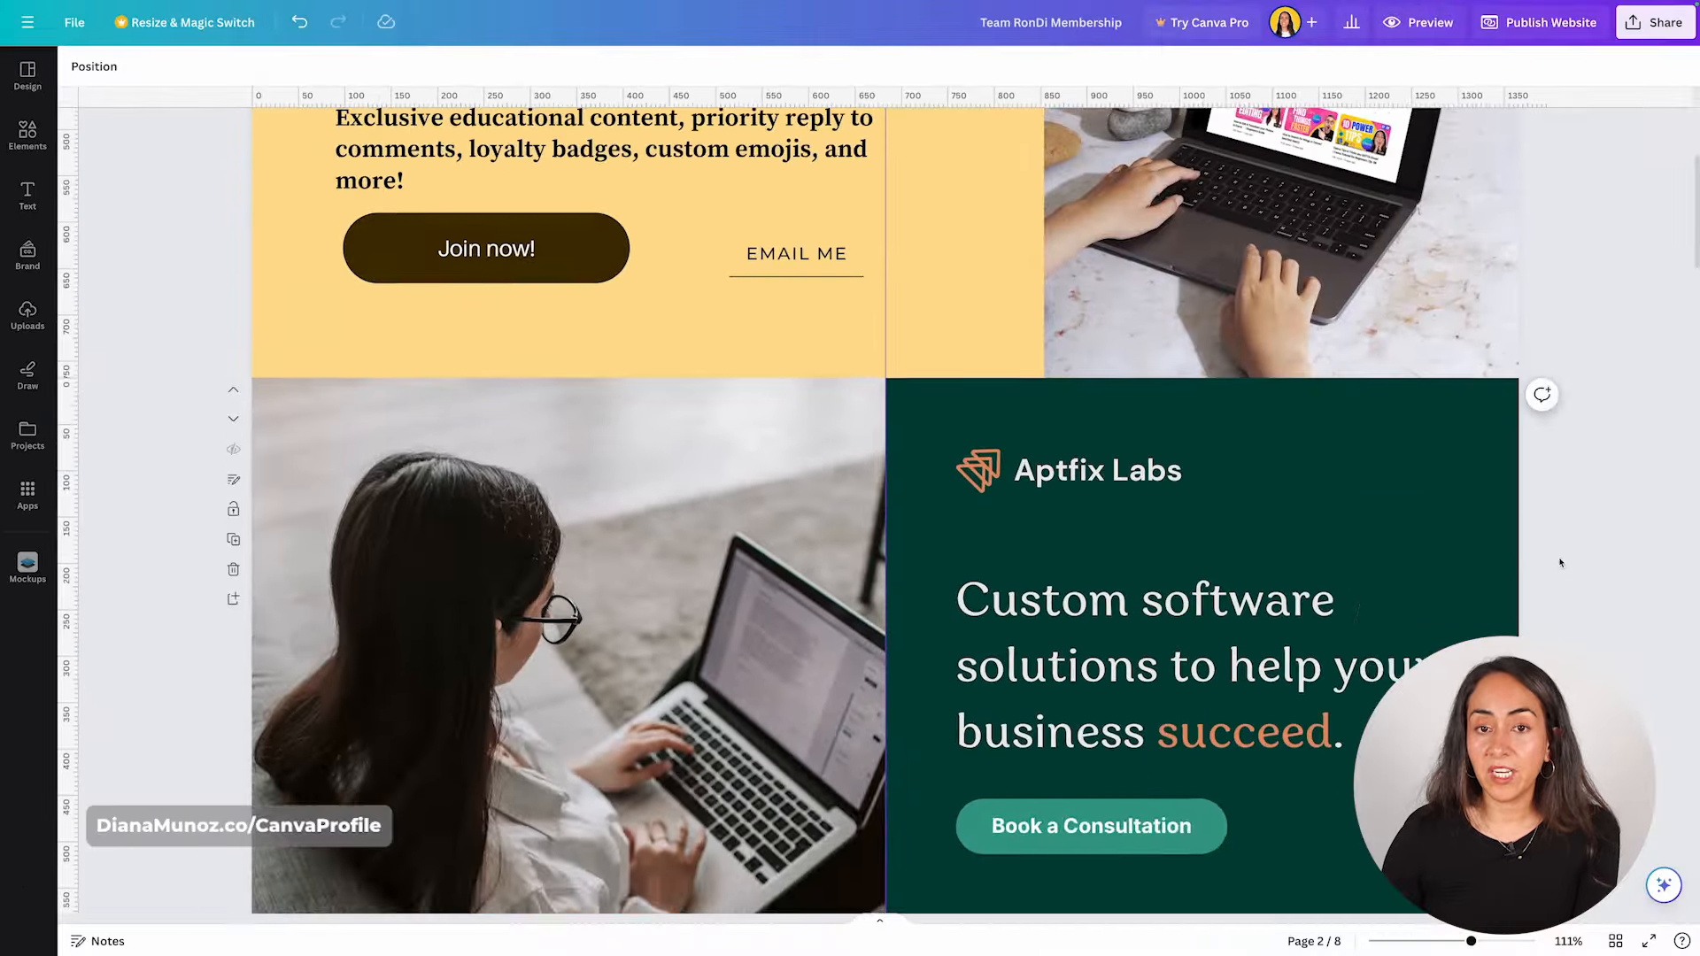
# Delete the added green software template page, keeping the vertical guide on the membership page.
pyautogui.scroll(5, 886, 509)
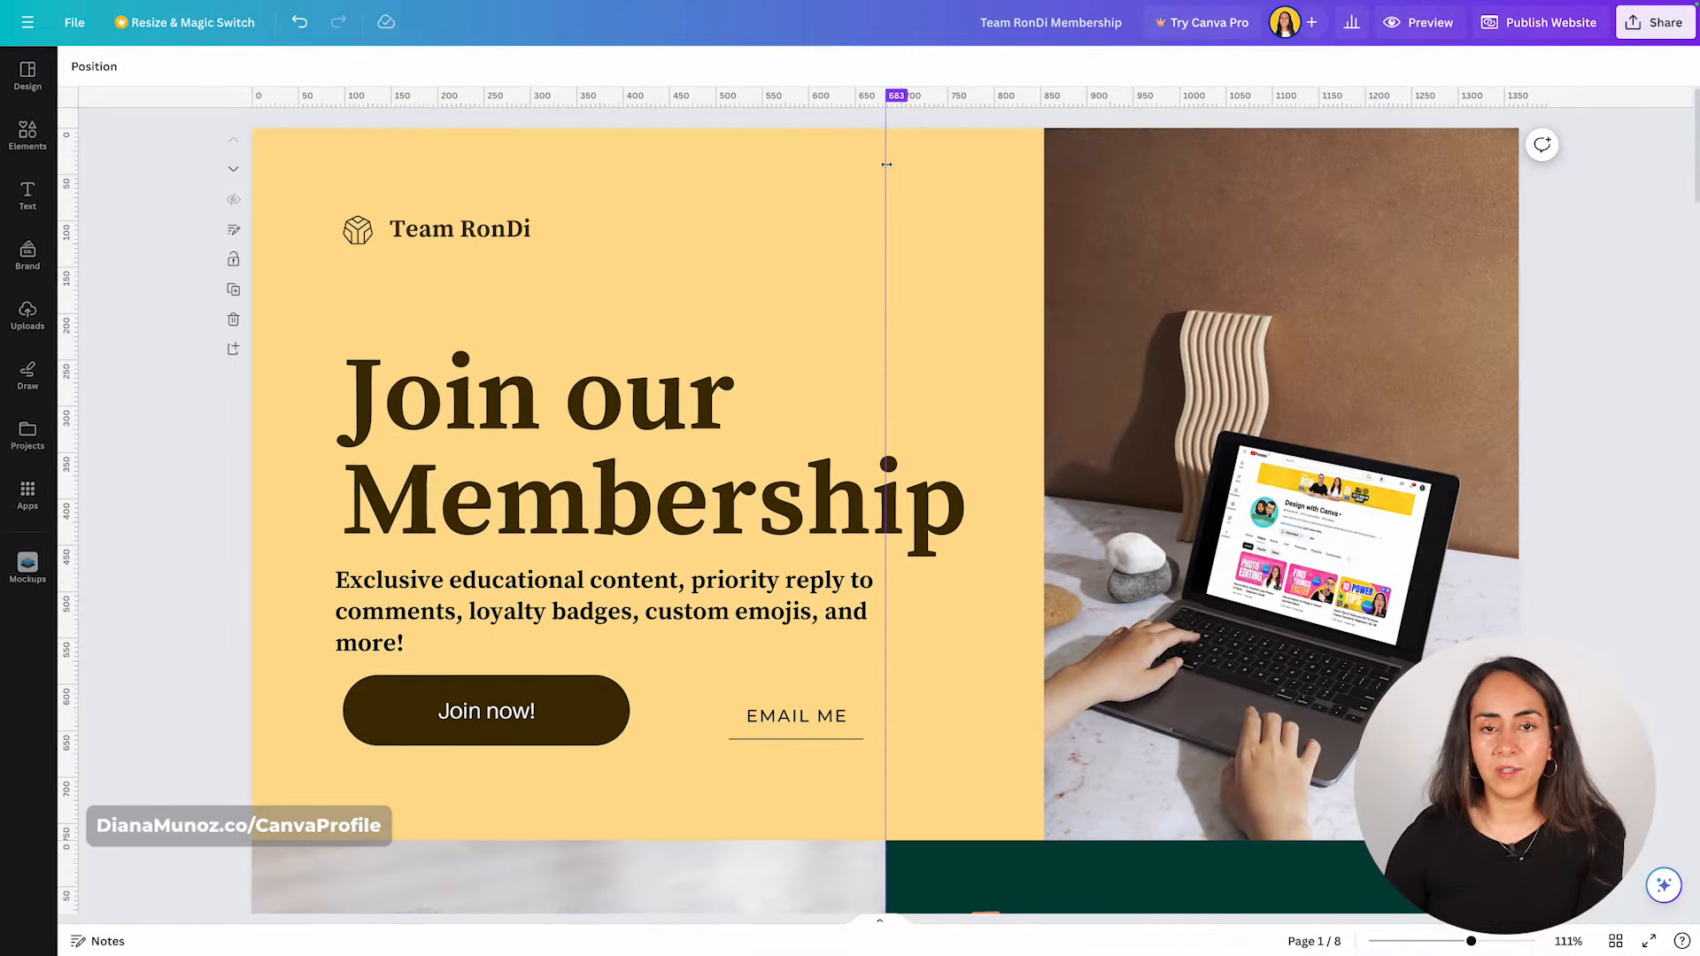
pyautogui.scroll(-6, 1167, 251)
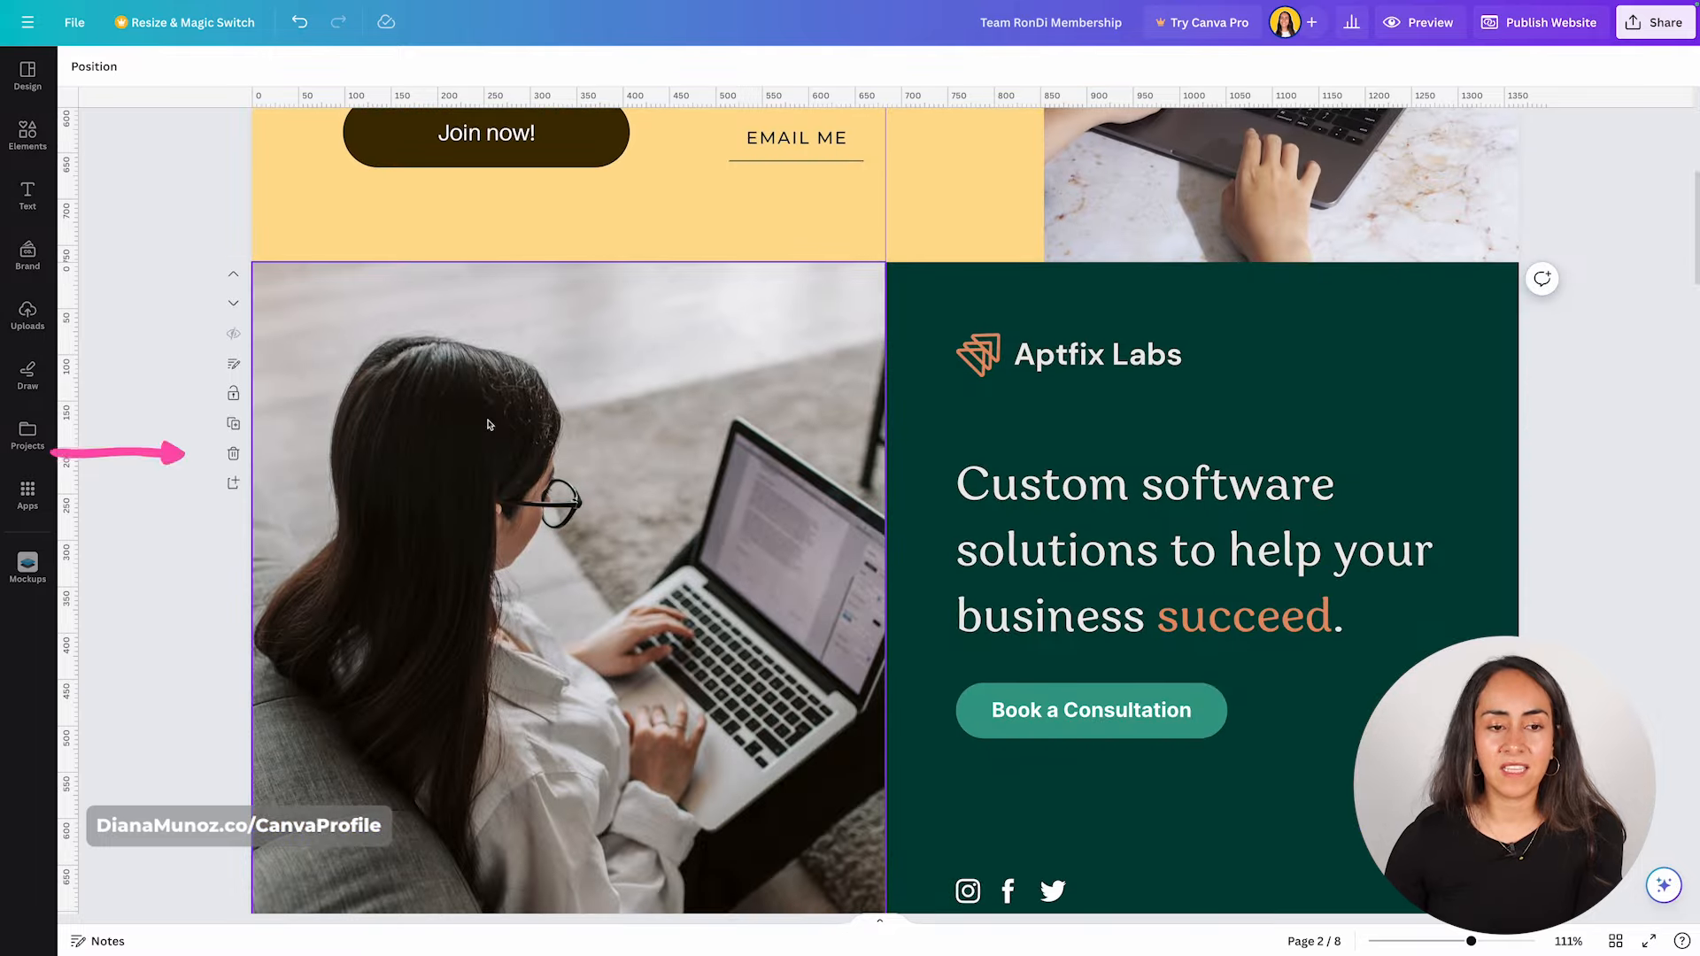
pyautogui.click(239, 456)
pyautogui.scroll(5, 960, 466)
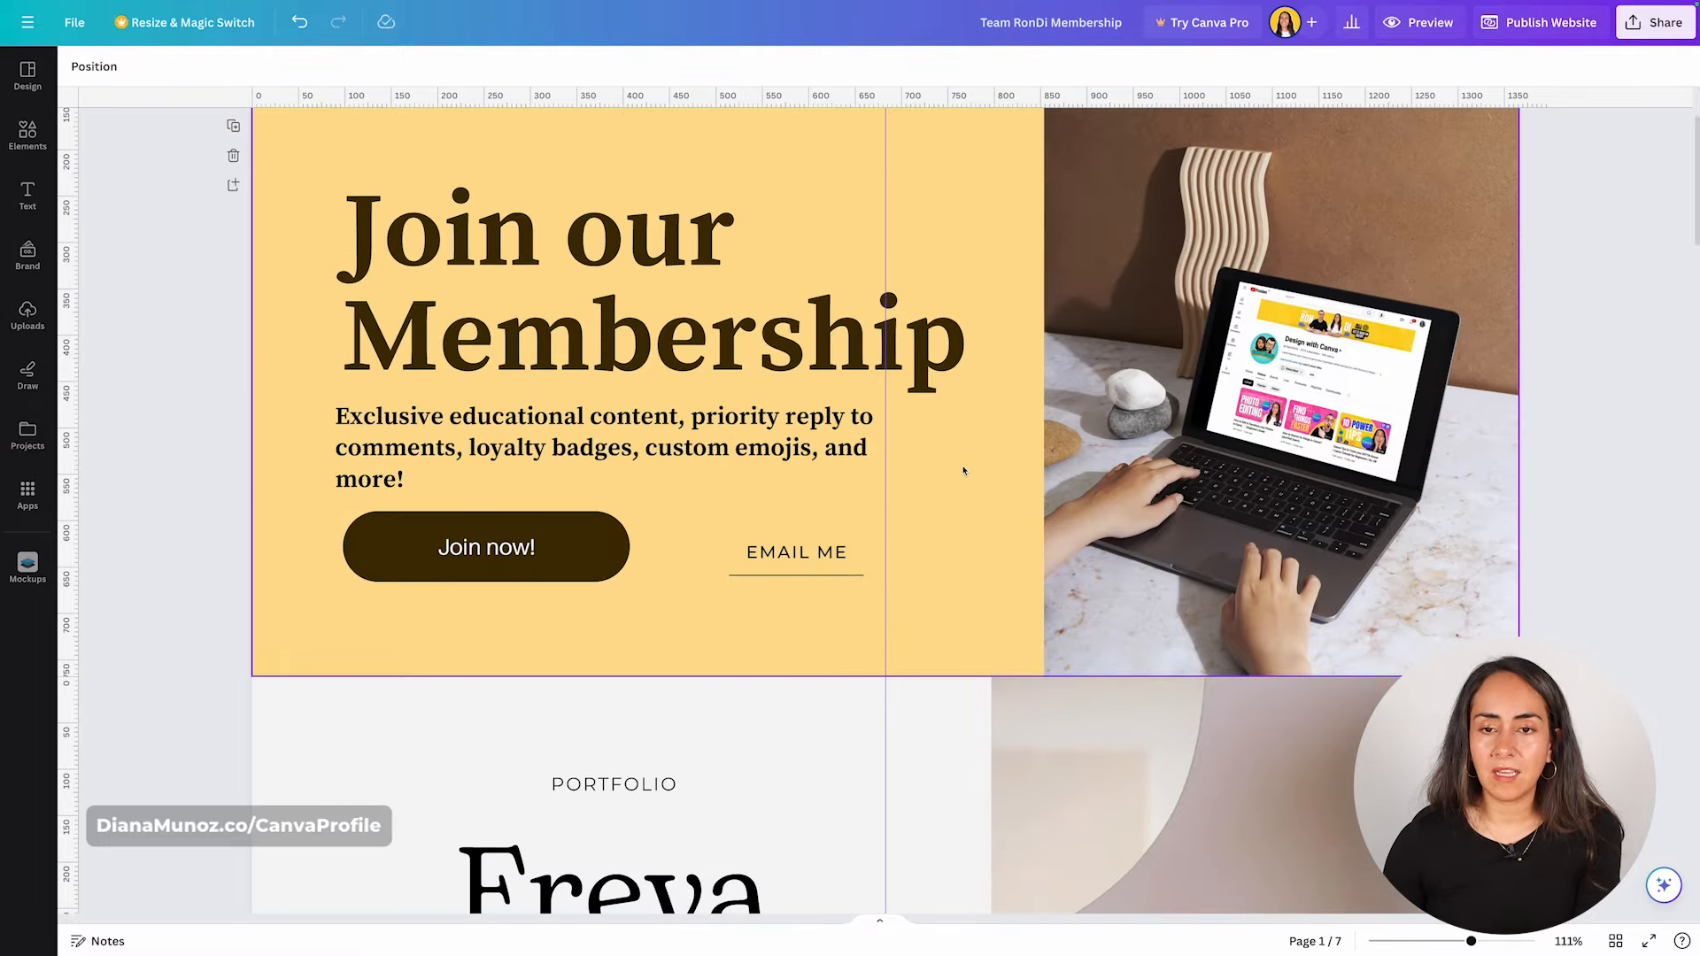
# Enlarge the laptop mockup until its left edge meets the vertical guide, and remove the guide from the page.
pyautogui.click(1154, 247)
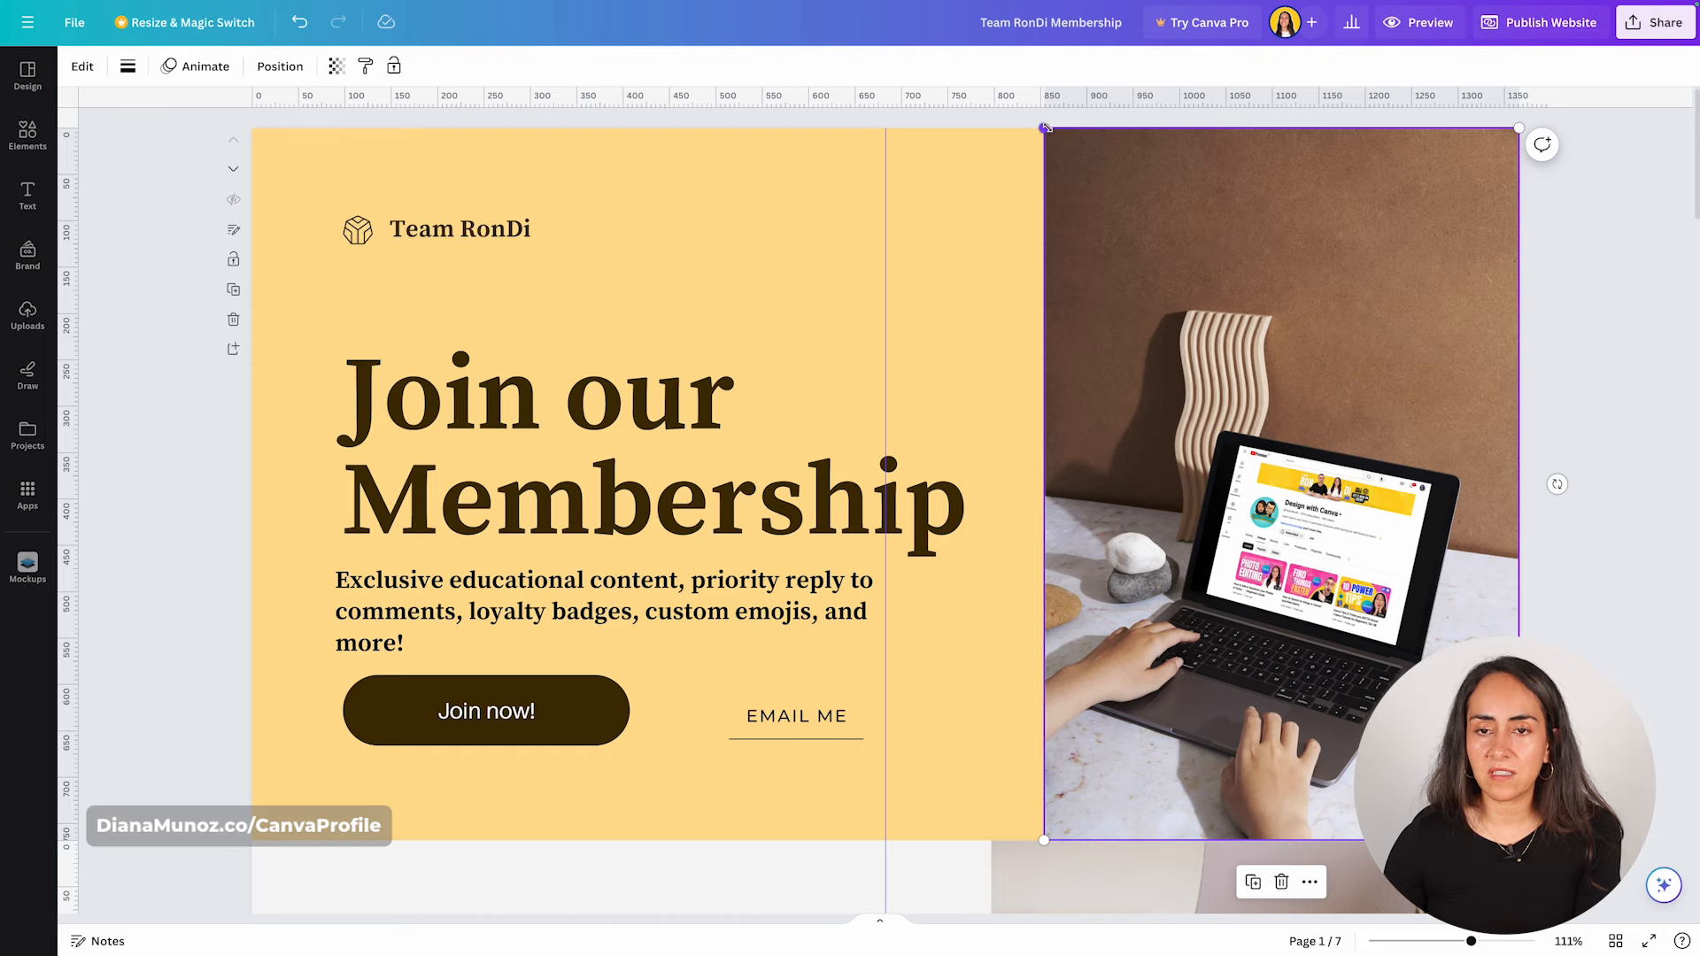
pyautogui.moveTo(1046, 129); pyautogui.dragTo(650, 59)
pyautogui.moveTo(885, 122); pyautogui.dragTo(78, 208)
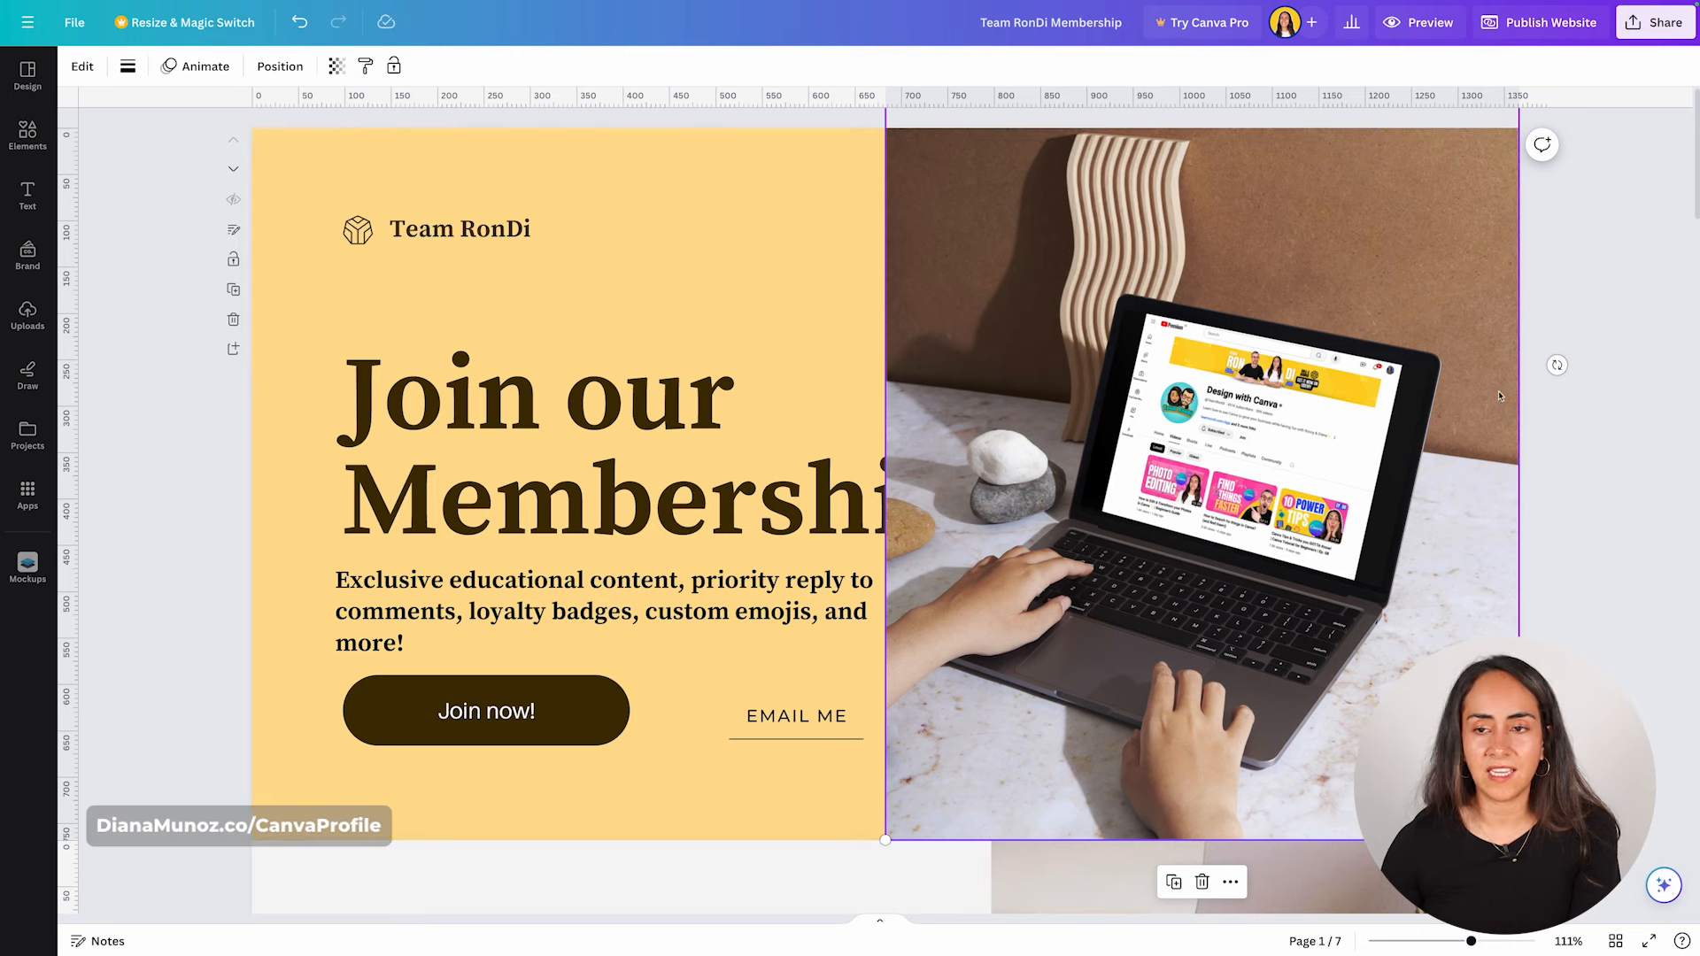
pyautogui.click(1601, 316)
pyautogui.click(750, 267)
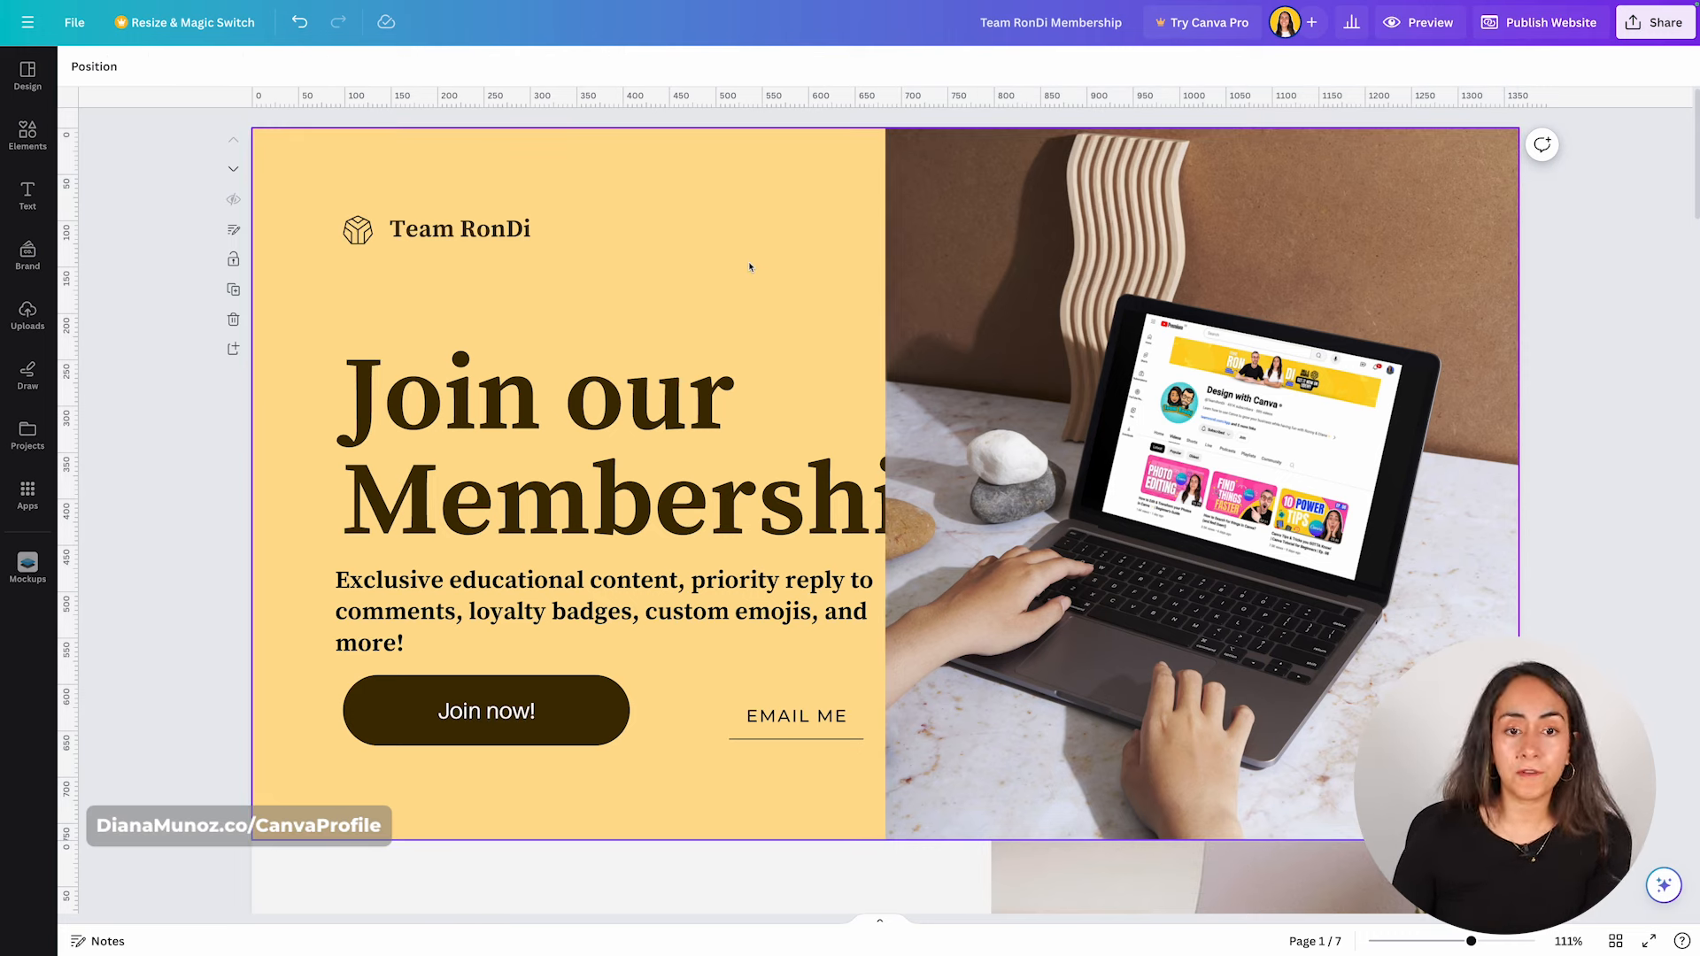
# Change the Team RonDi title's font to Montserrat and apply that font change to all matching text in the design.
pyautogui.click(542, 233)
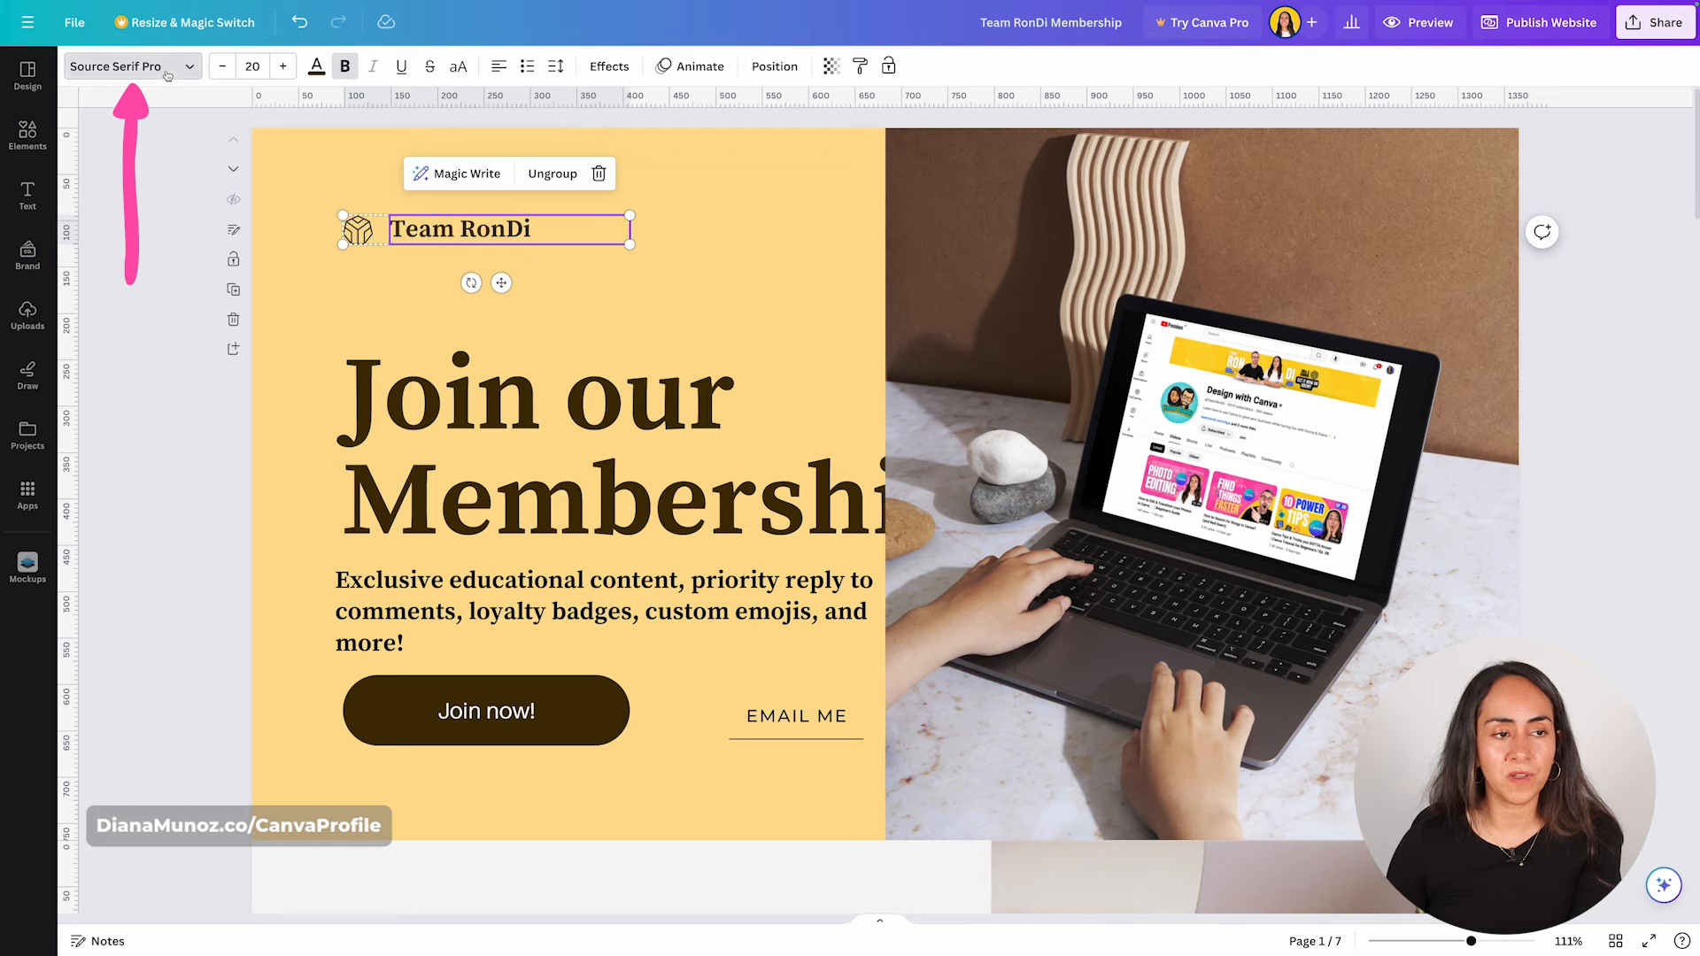
pyautogui.click(78, 67)
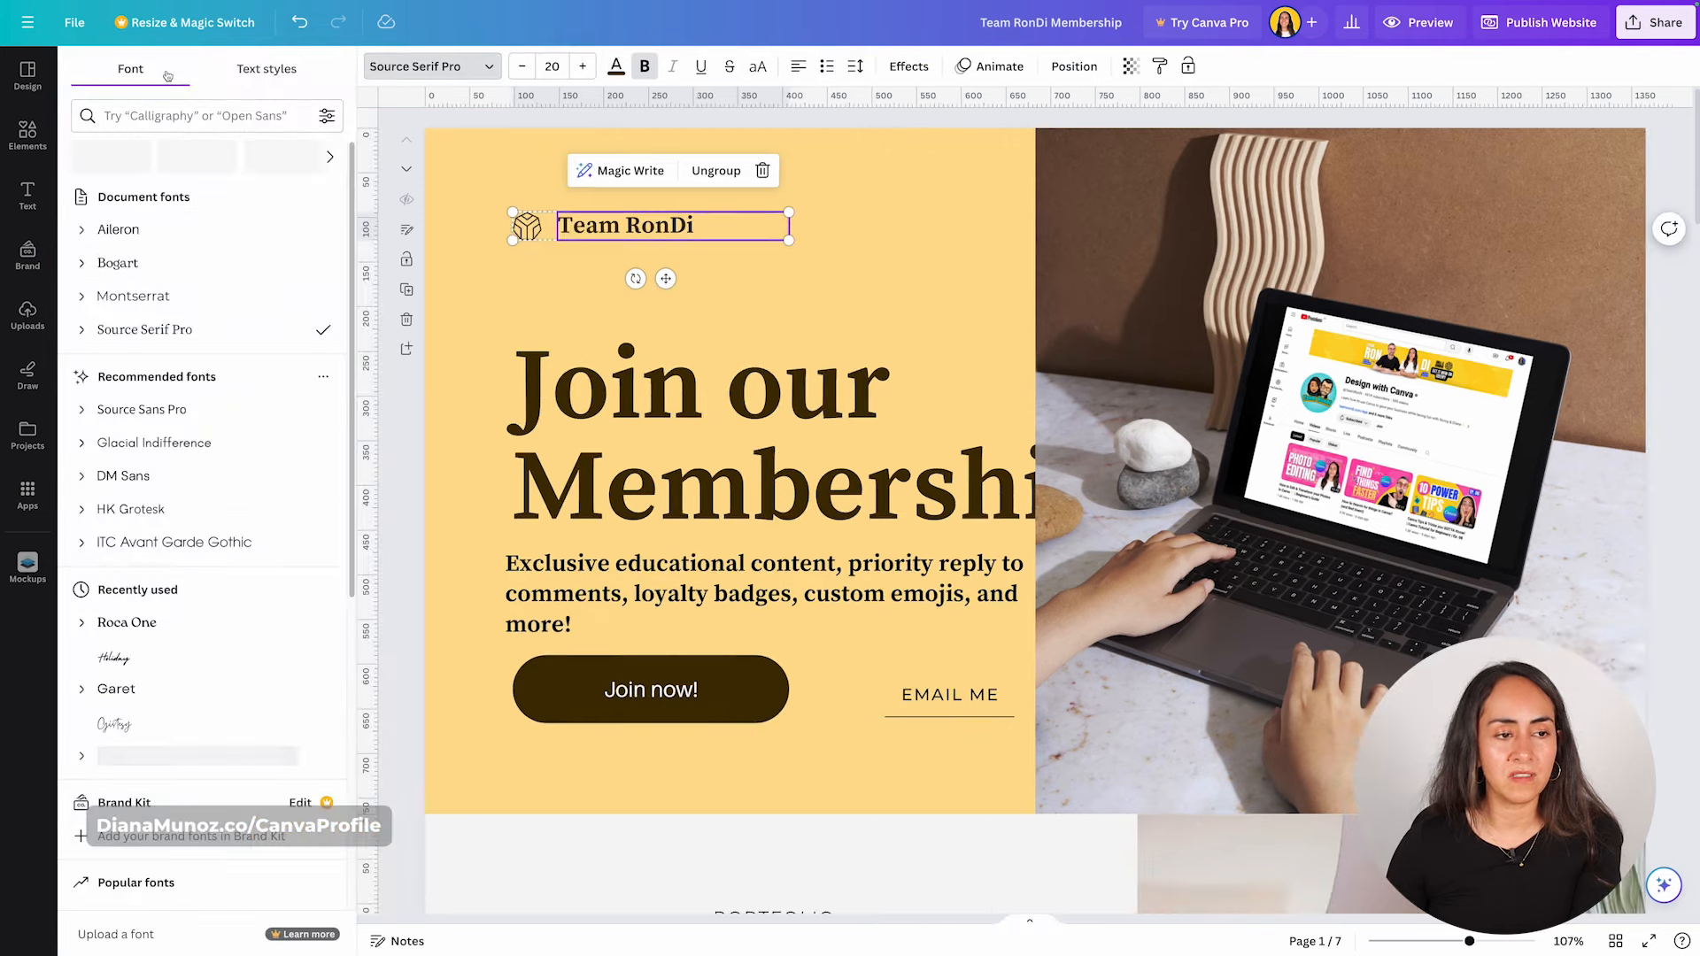
pyautogui.click(138, 307)
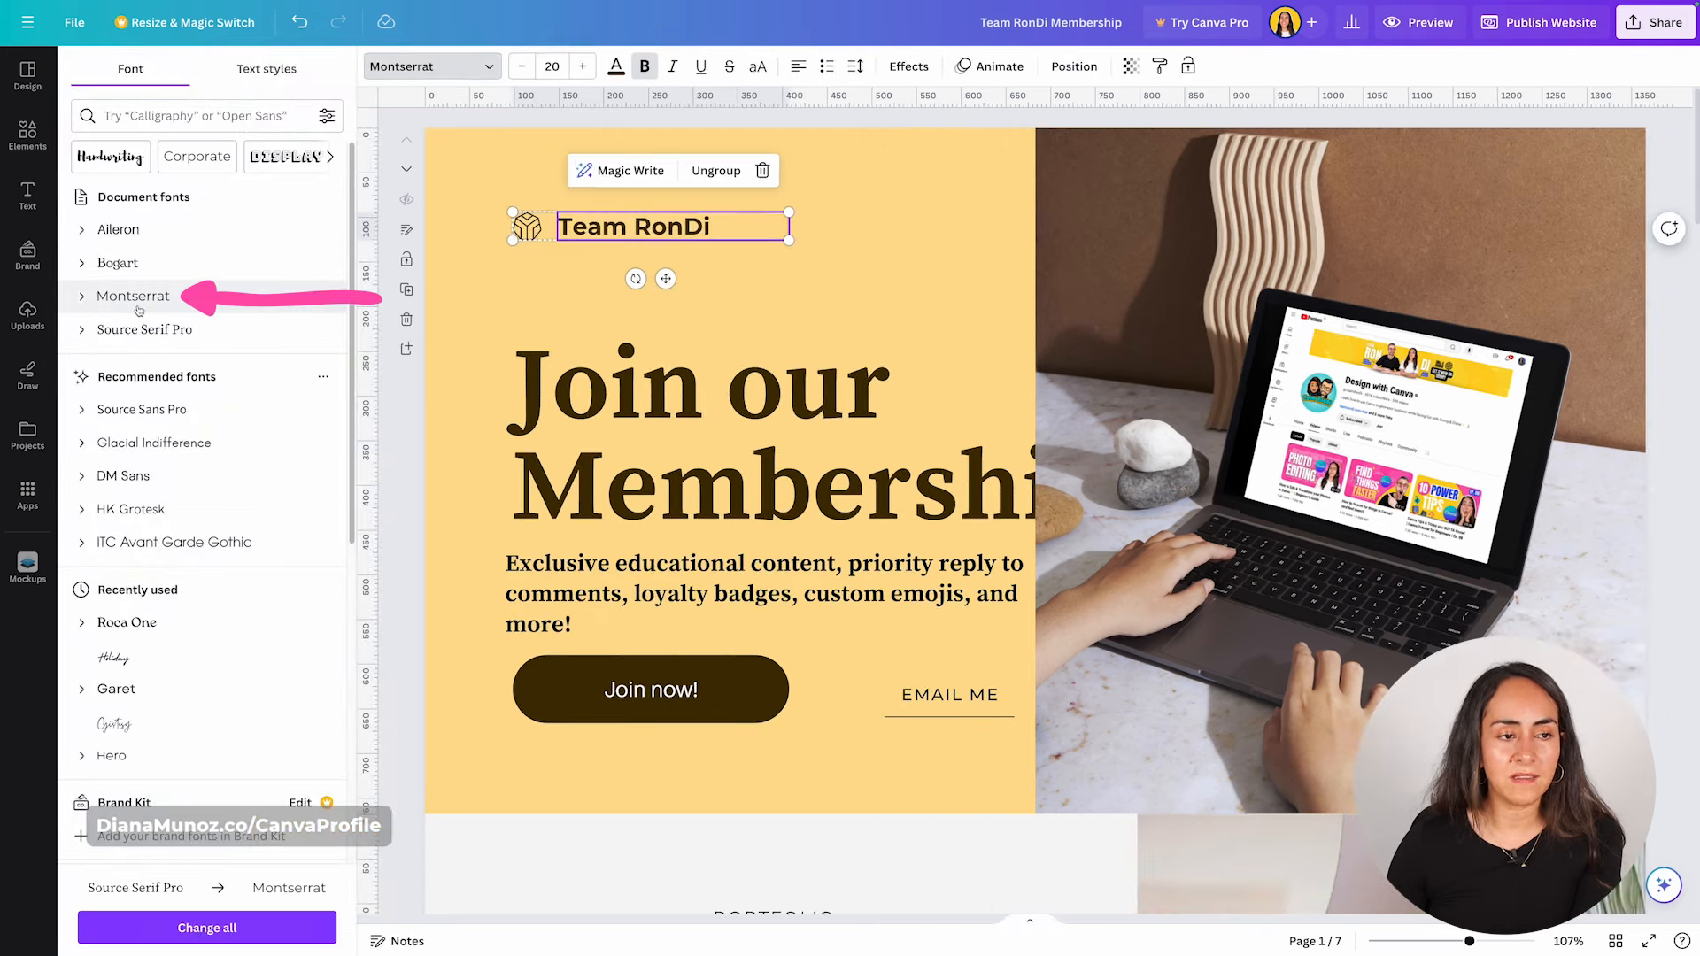
pyautogui.click(207, 928)
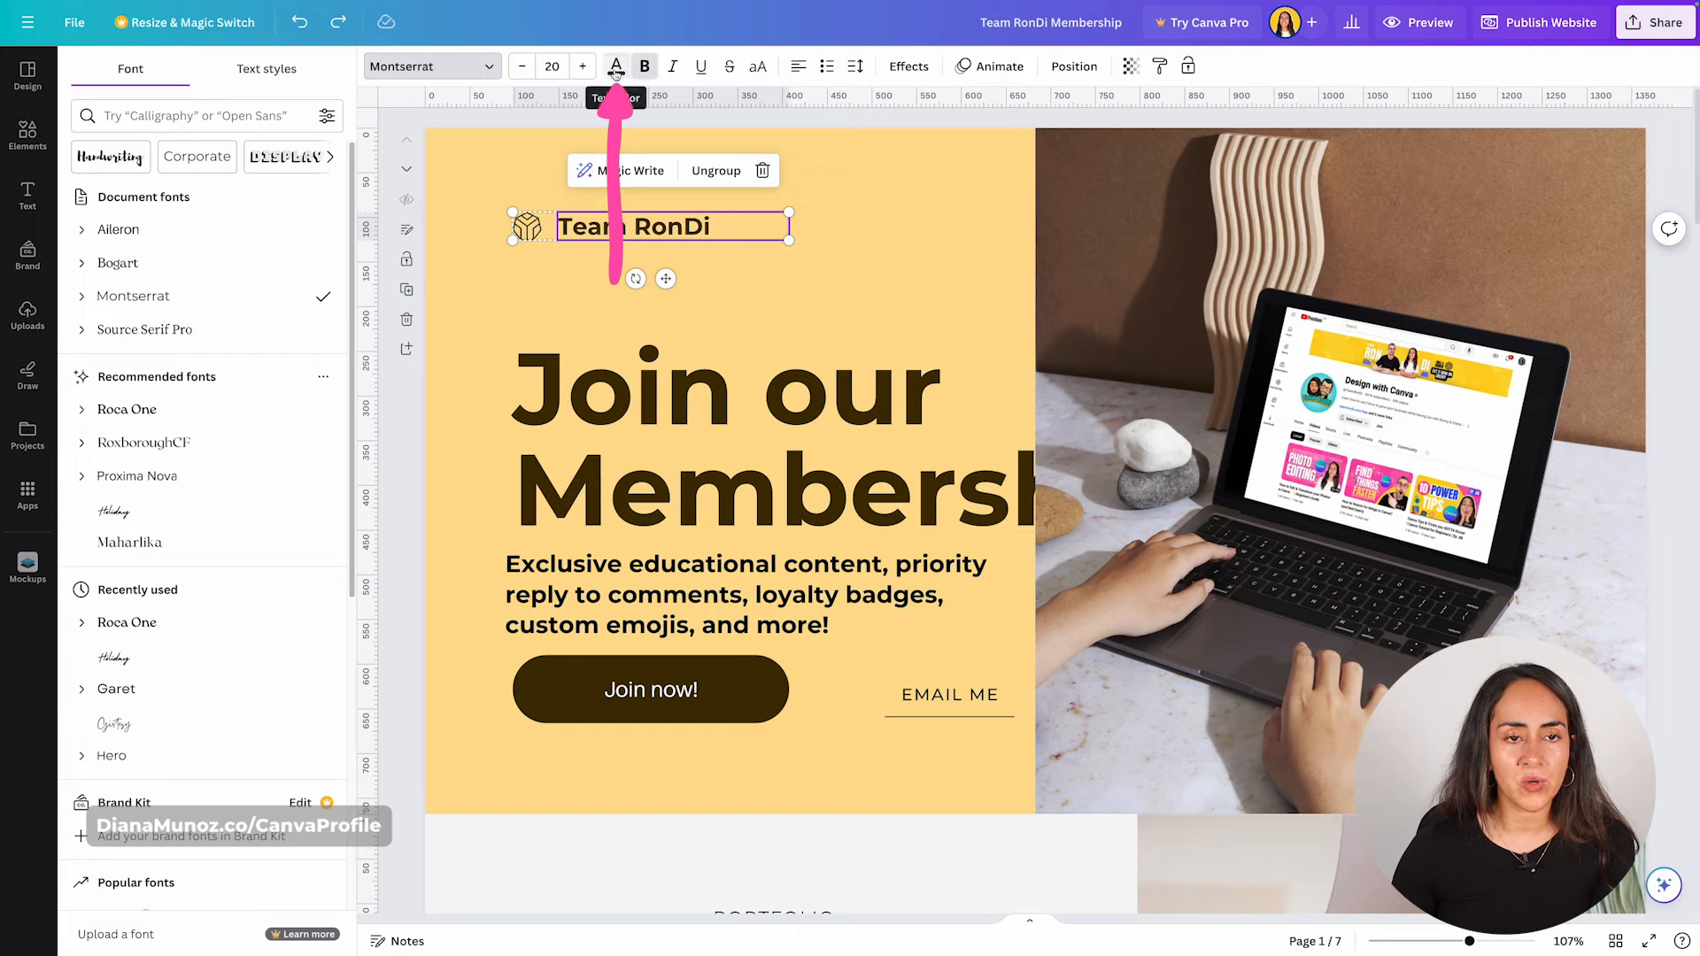
# Set the Team RonDi title's text color to #32312D and replace the brown with it throughout the design.
pyautogui.click(609, 65)
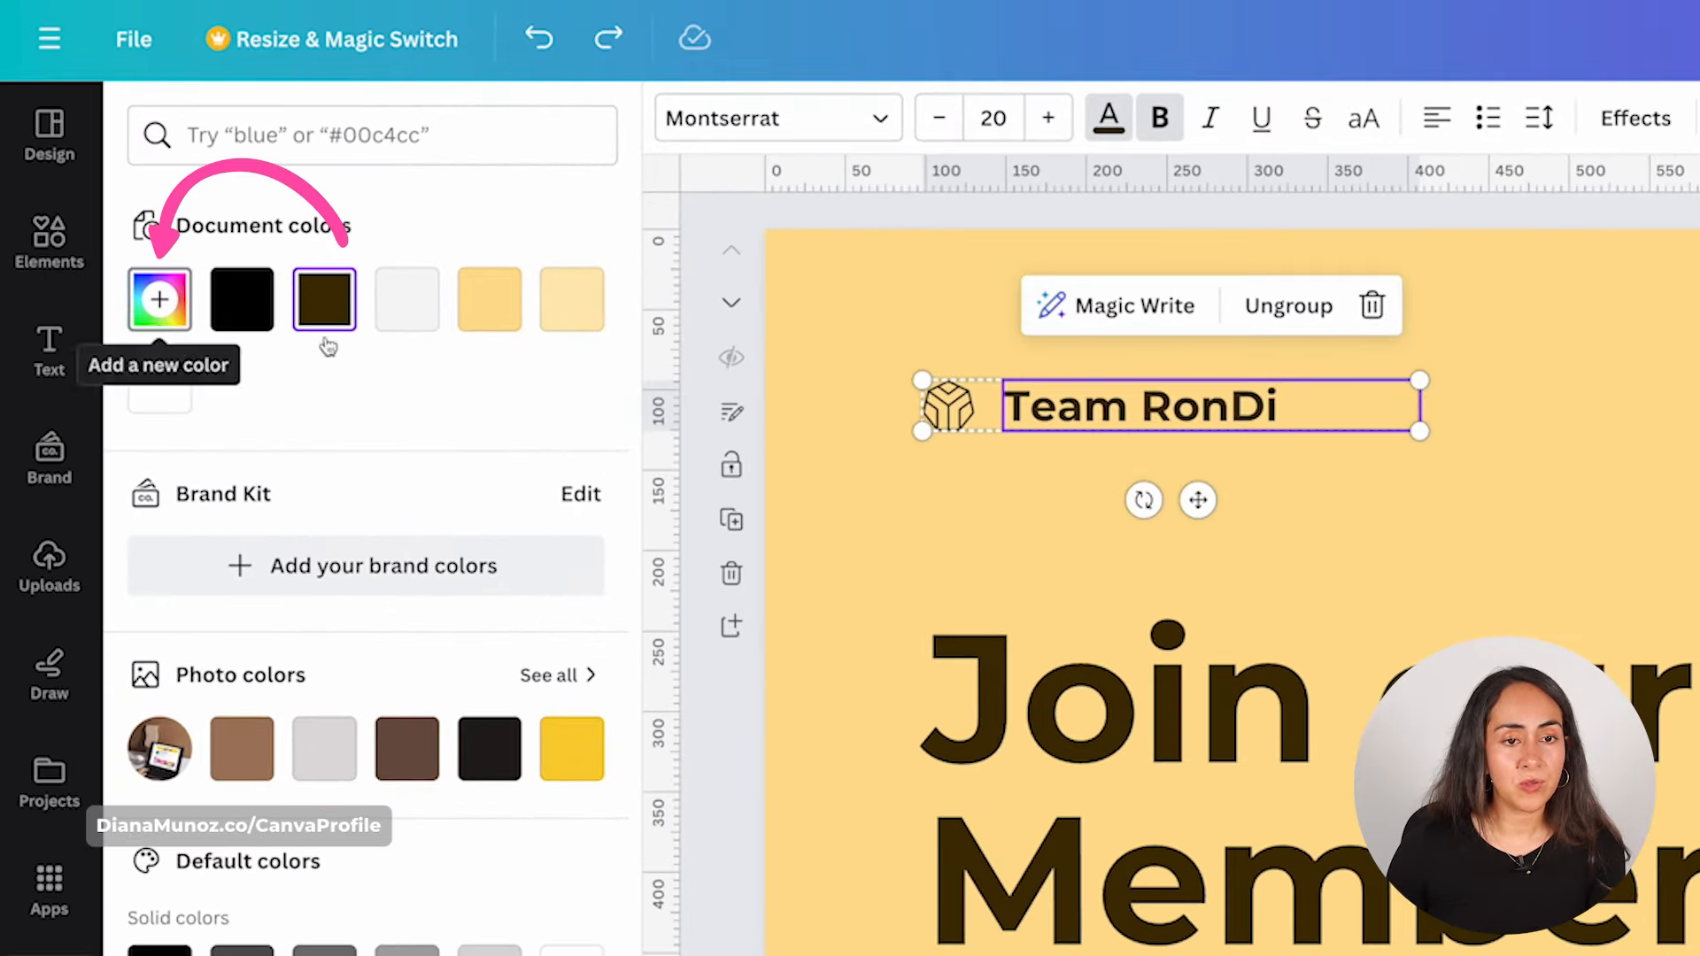
pyautogui.click(160, 301)
pyautogui.write('#32312D')
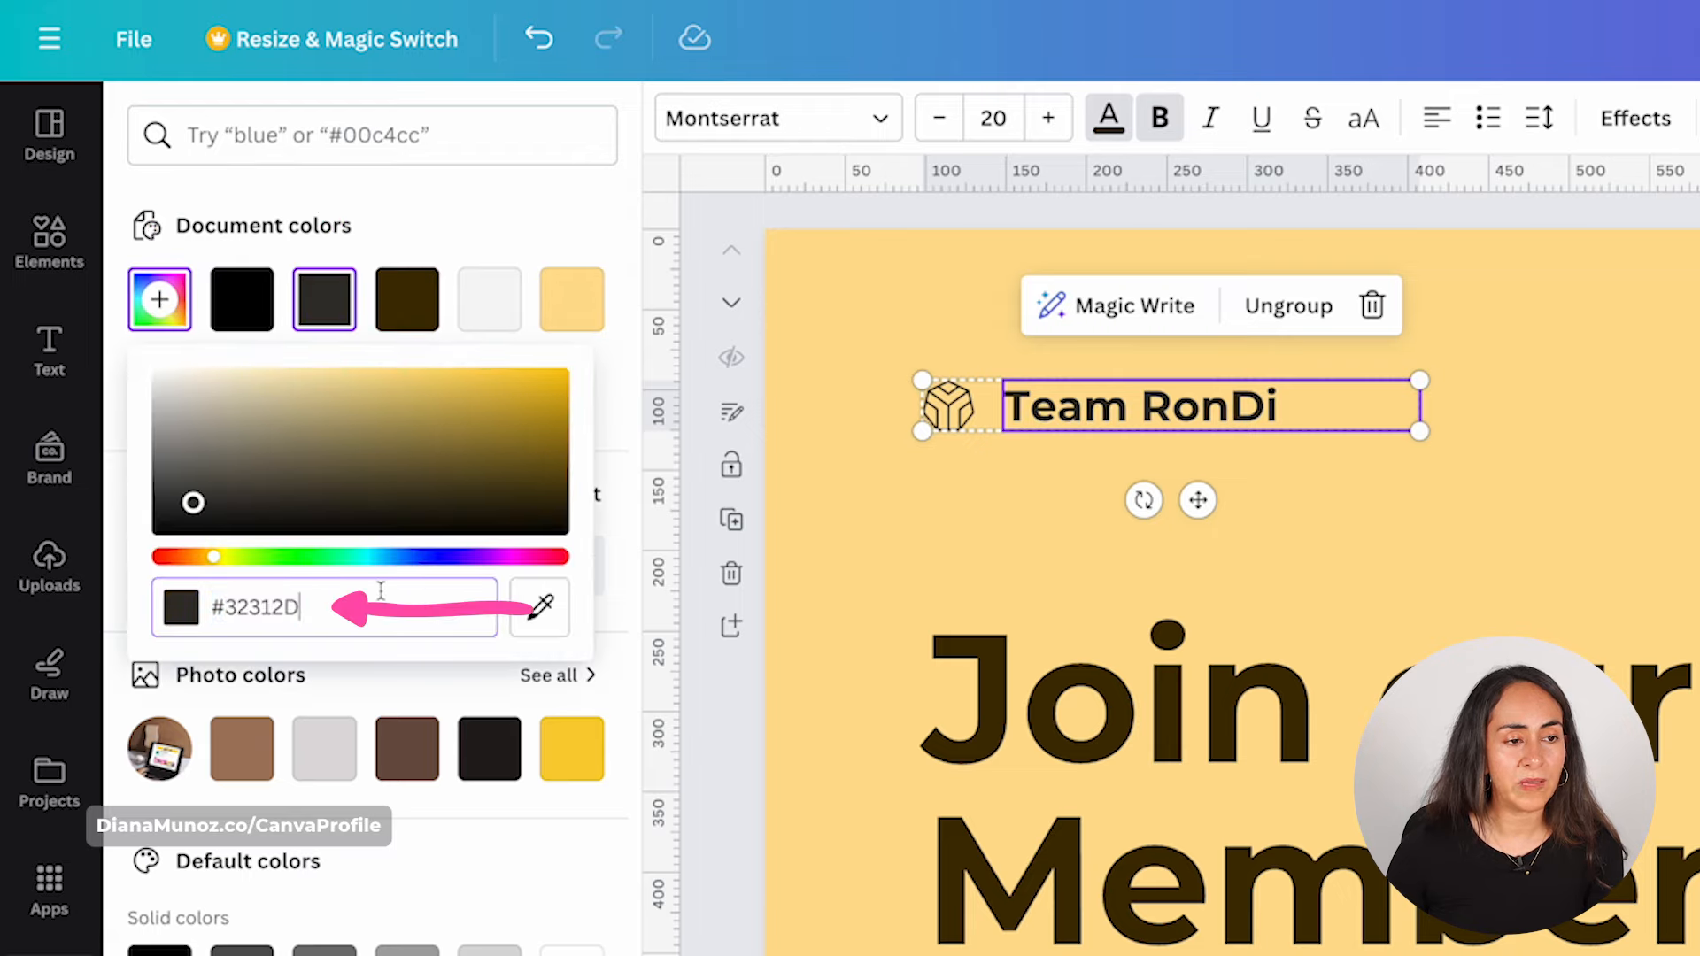
pyautogui.click(178, 866)
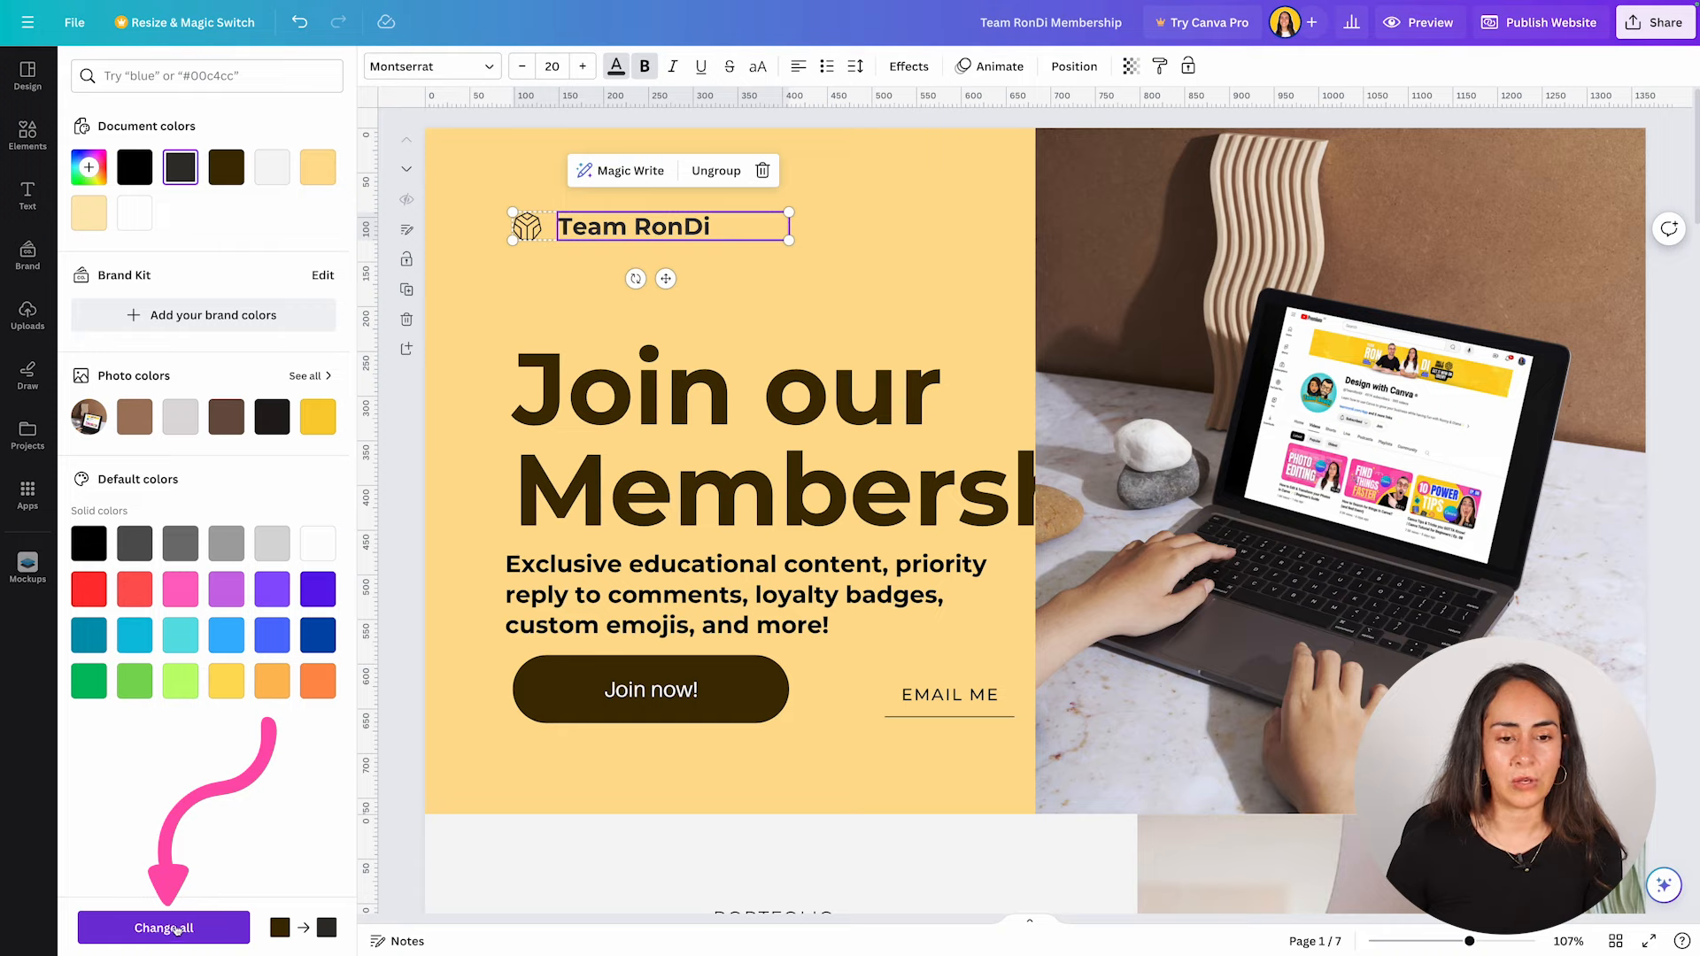
pyautogui.click(176, 928)
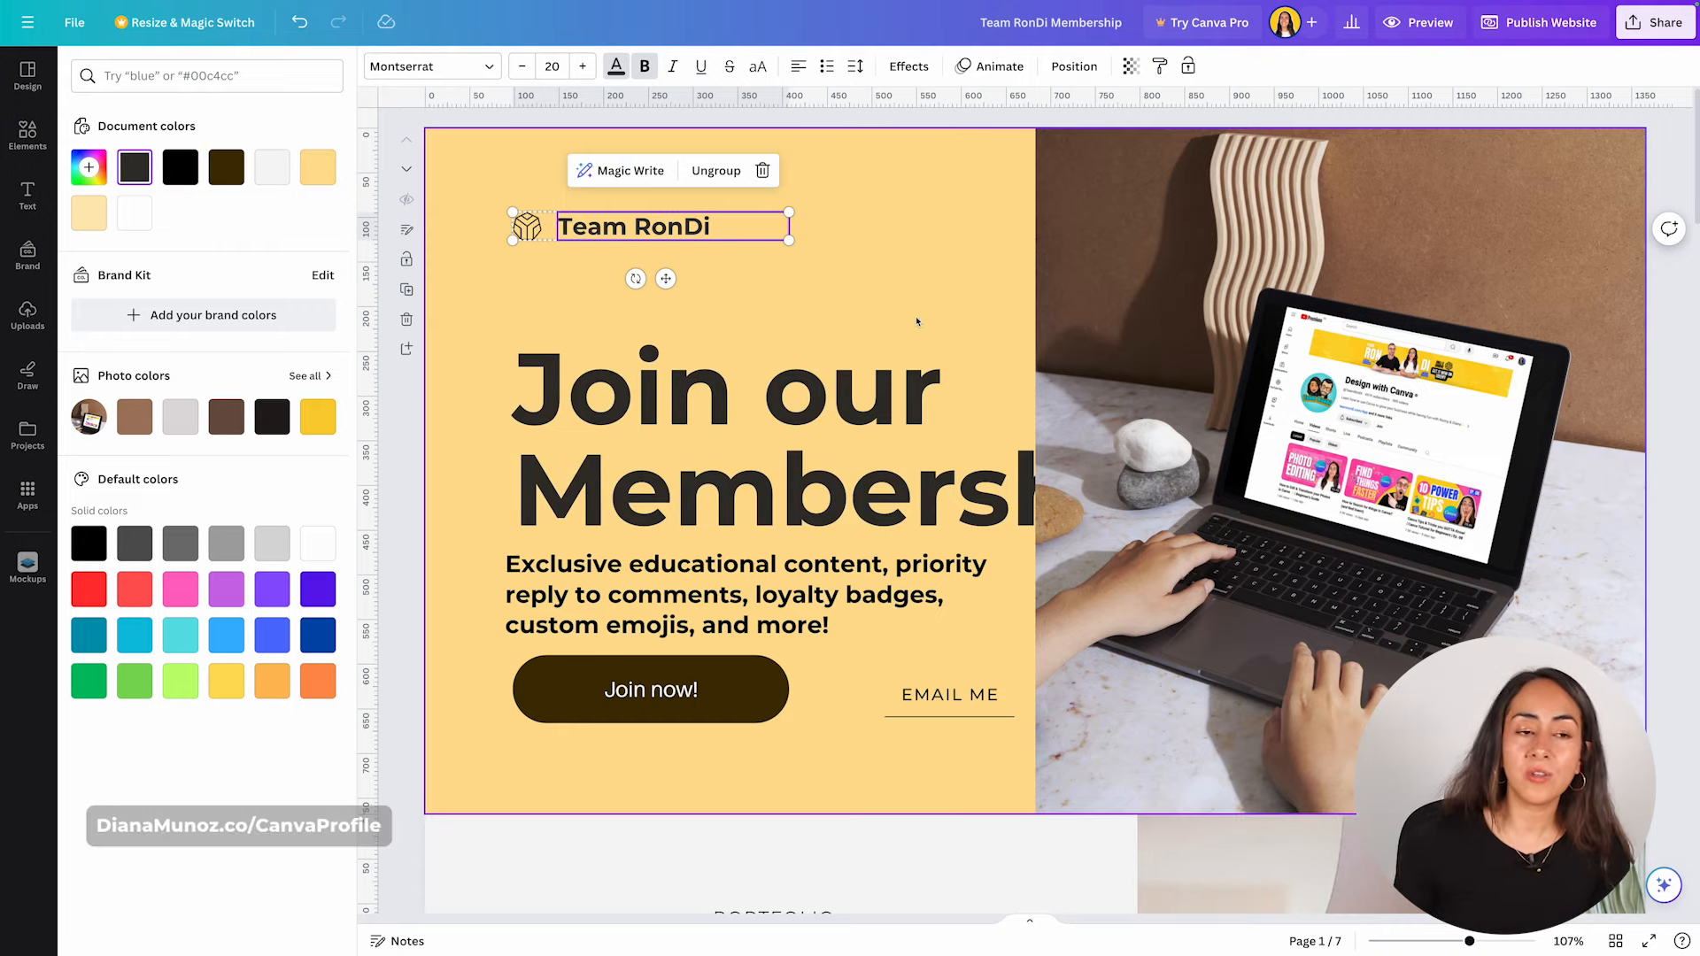
pyautogui.click(819, 278)
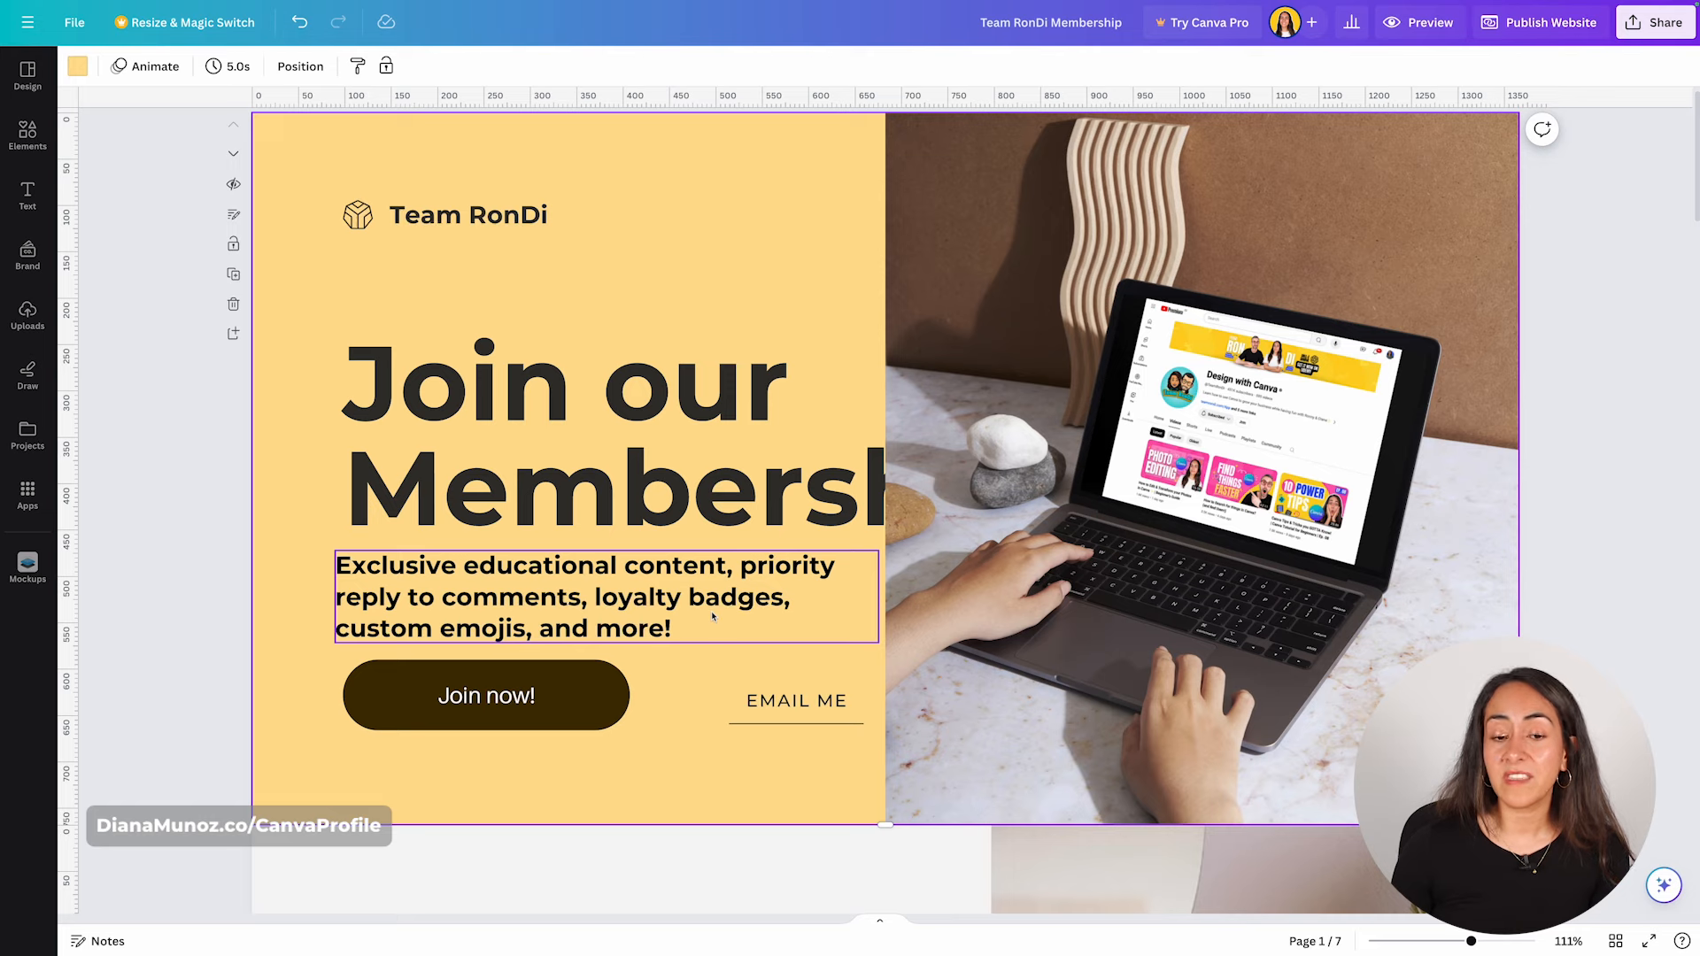
# Recolor the description, the EMAIL ME text and the Join now! label with the dark gray #32312D document color.
pyautogui.click(640, 594)
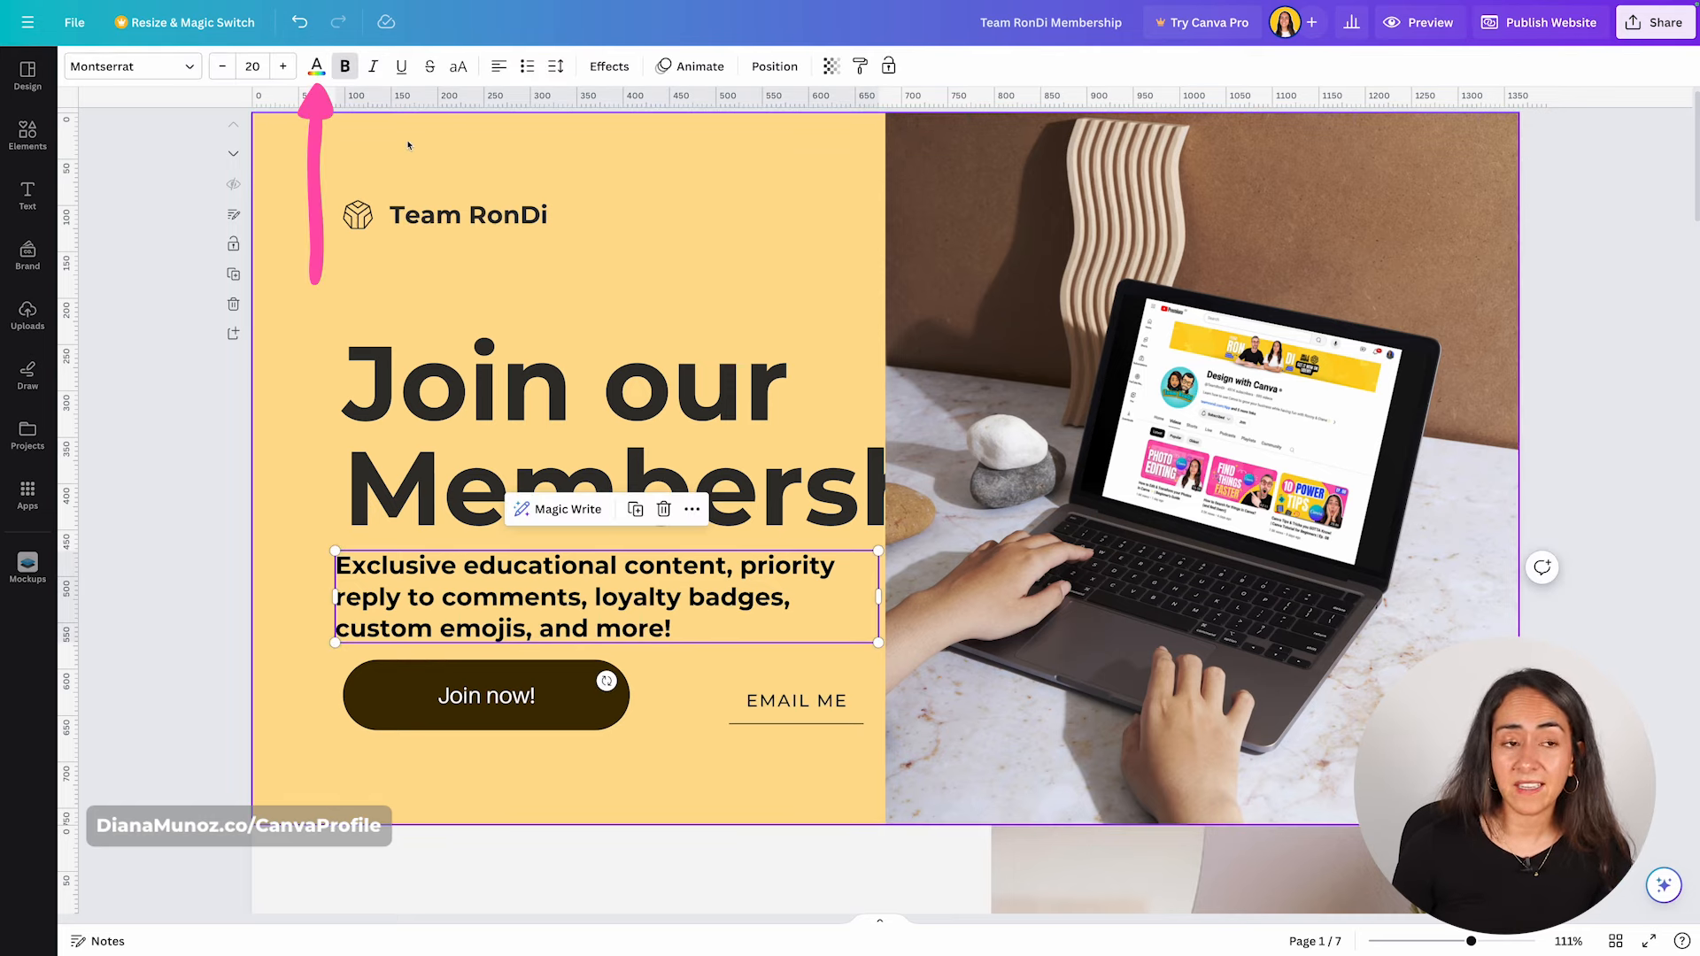
pyautogui.click(316, 66)
pyautogui.click(181, 172)
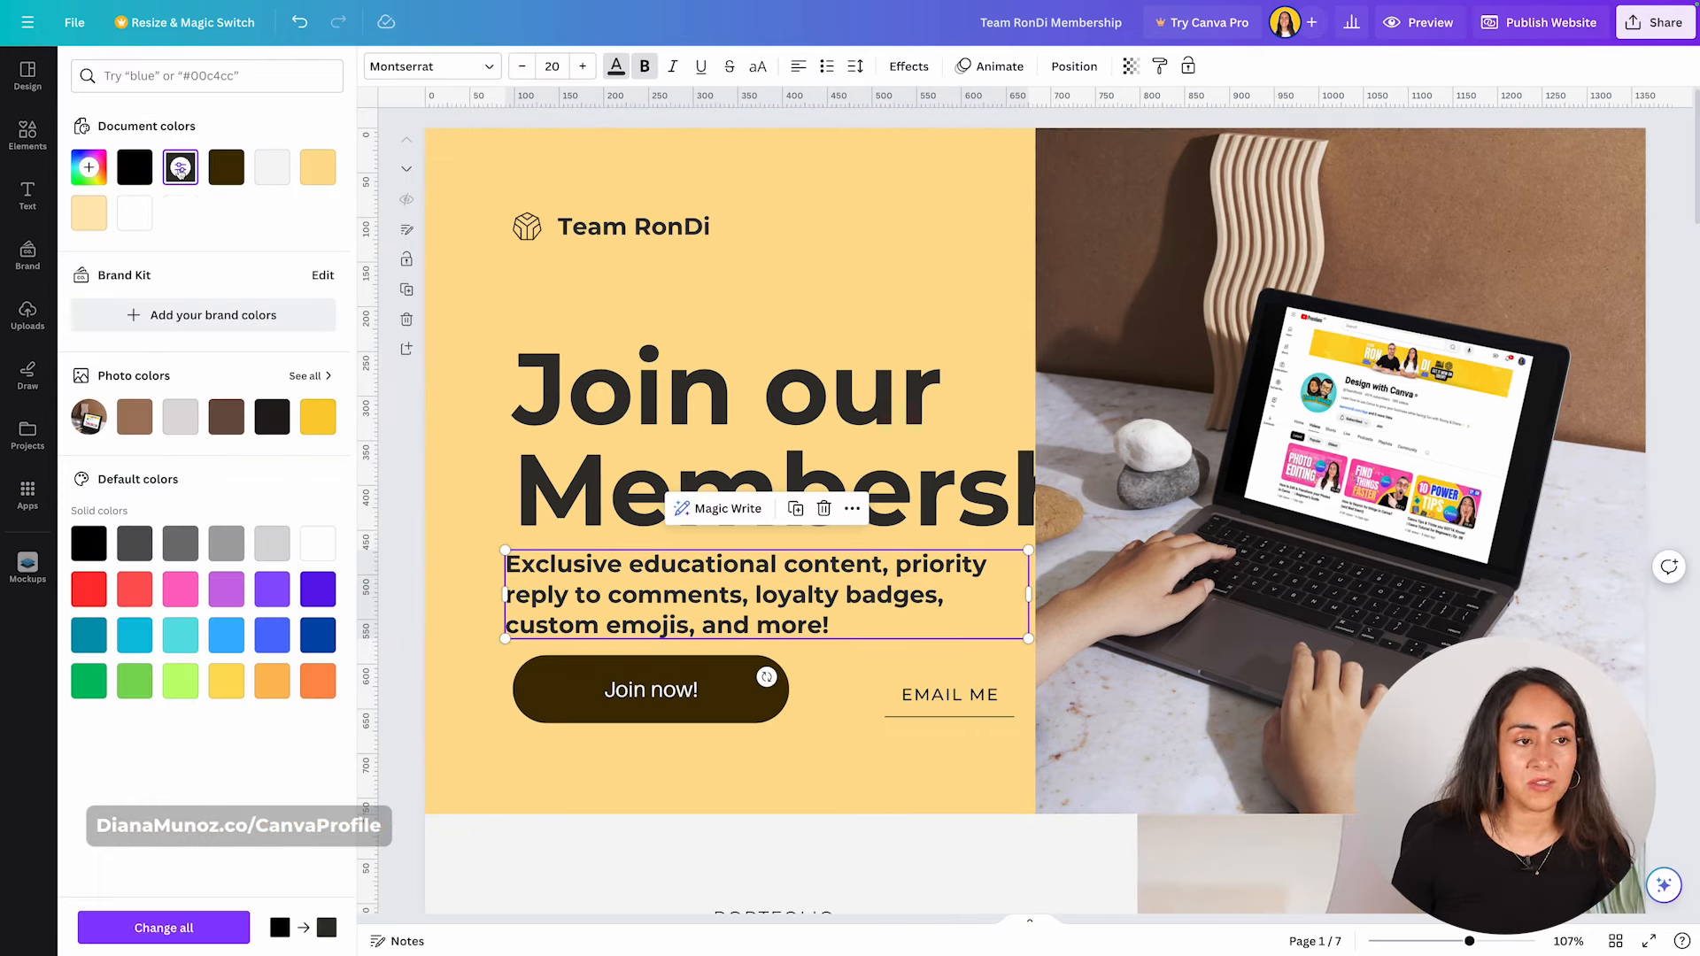
pyautogui.click(949, 696)
pyautogui.click(178, 177)
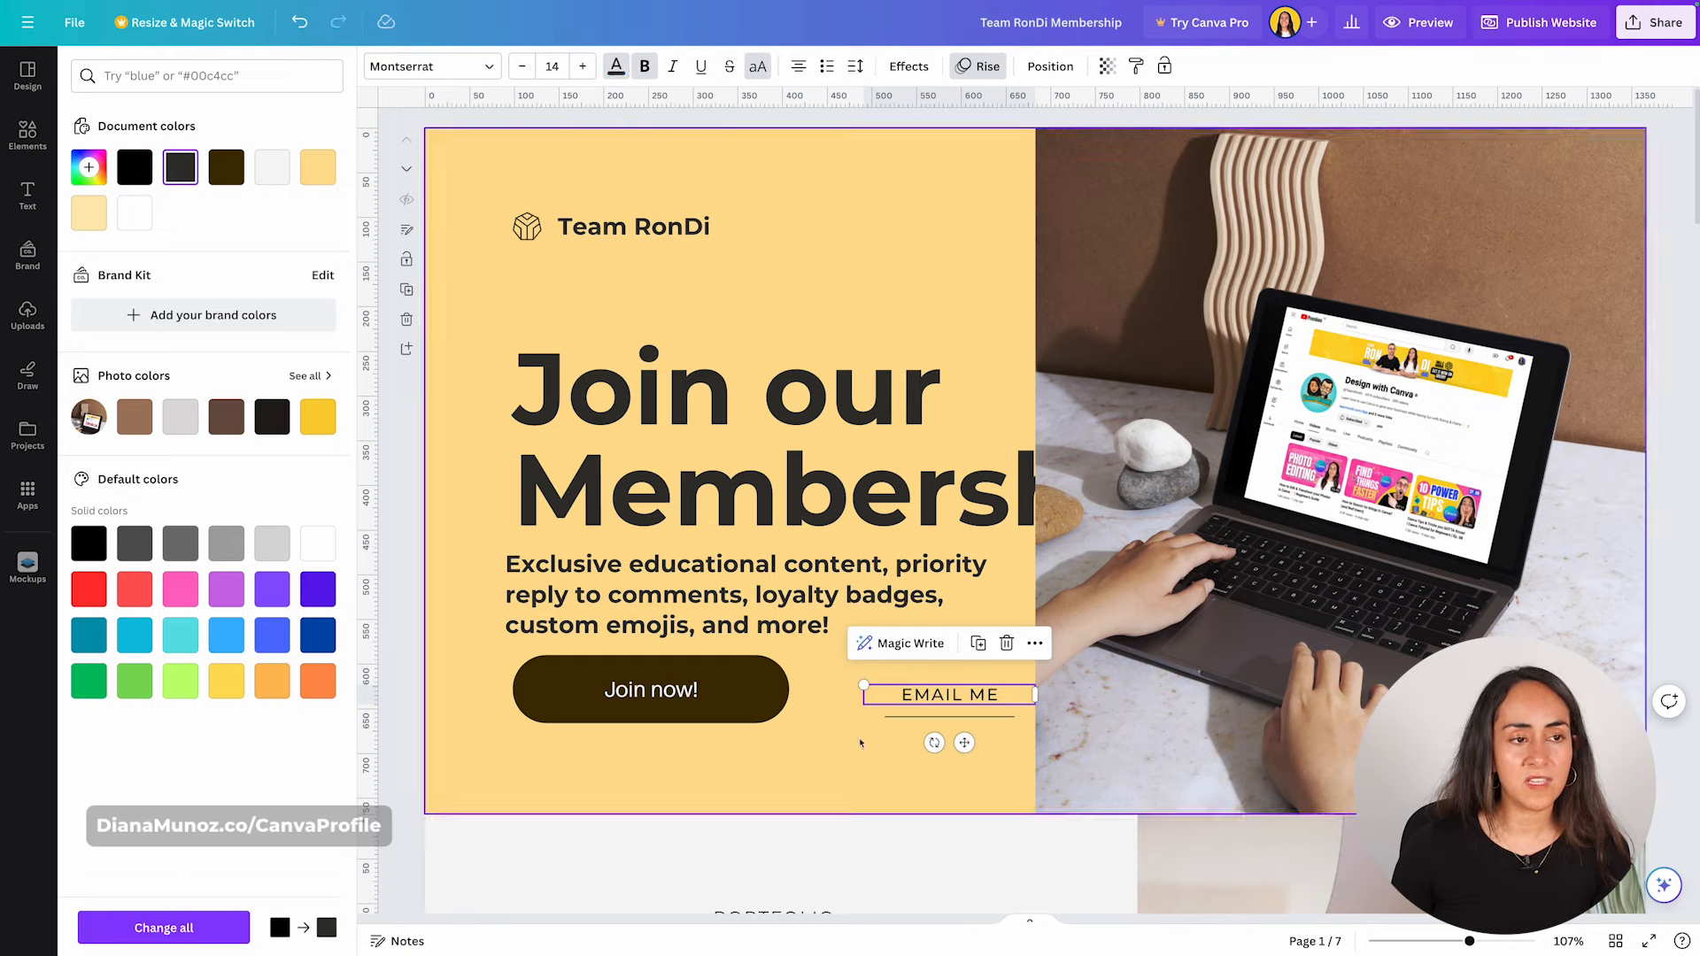
pyautogui.click(682, 699)
pyautogui.click(181, 165)
pyautogui.click(769, 693)
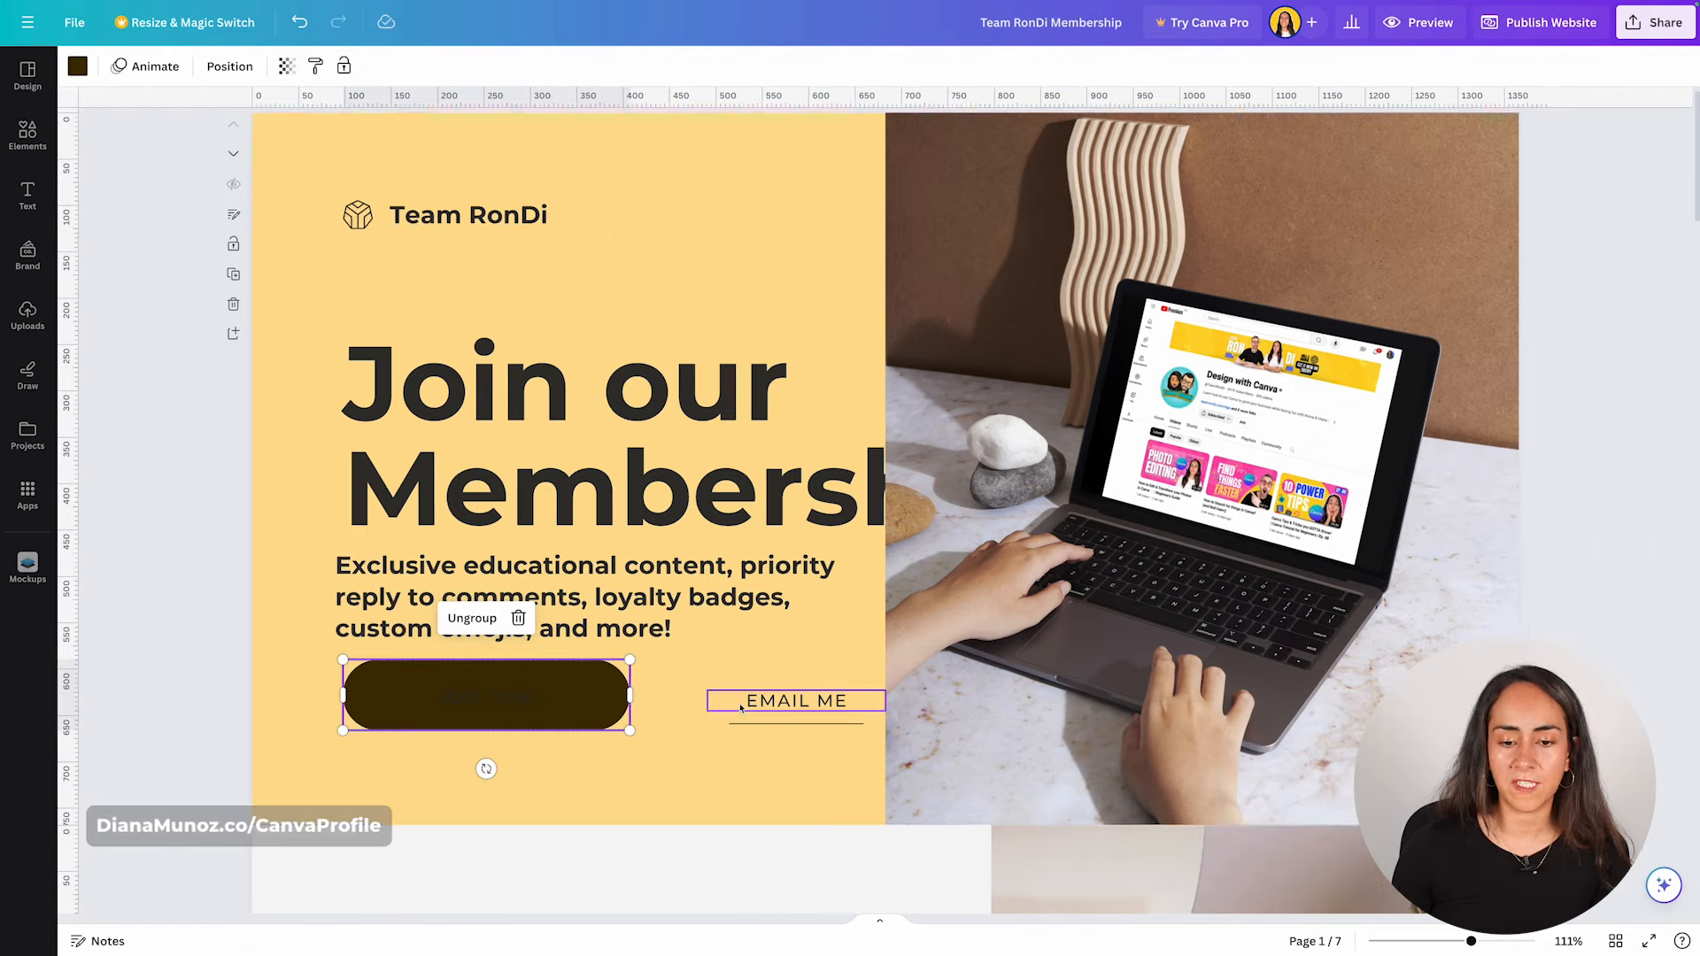
pyautogui.click(645, 679)
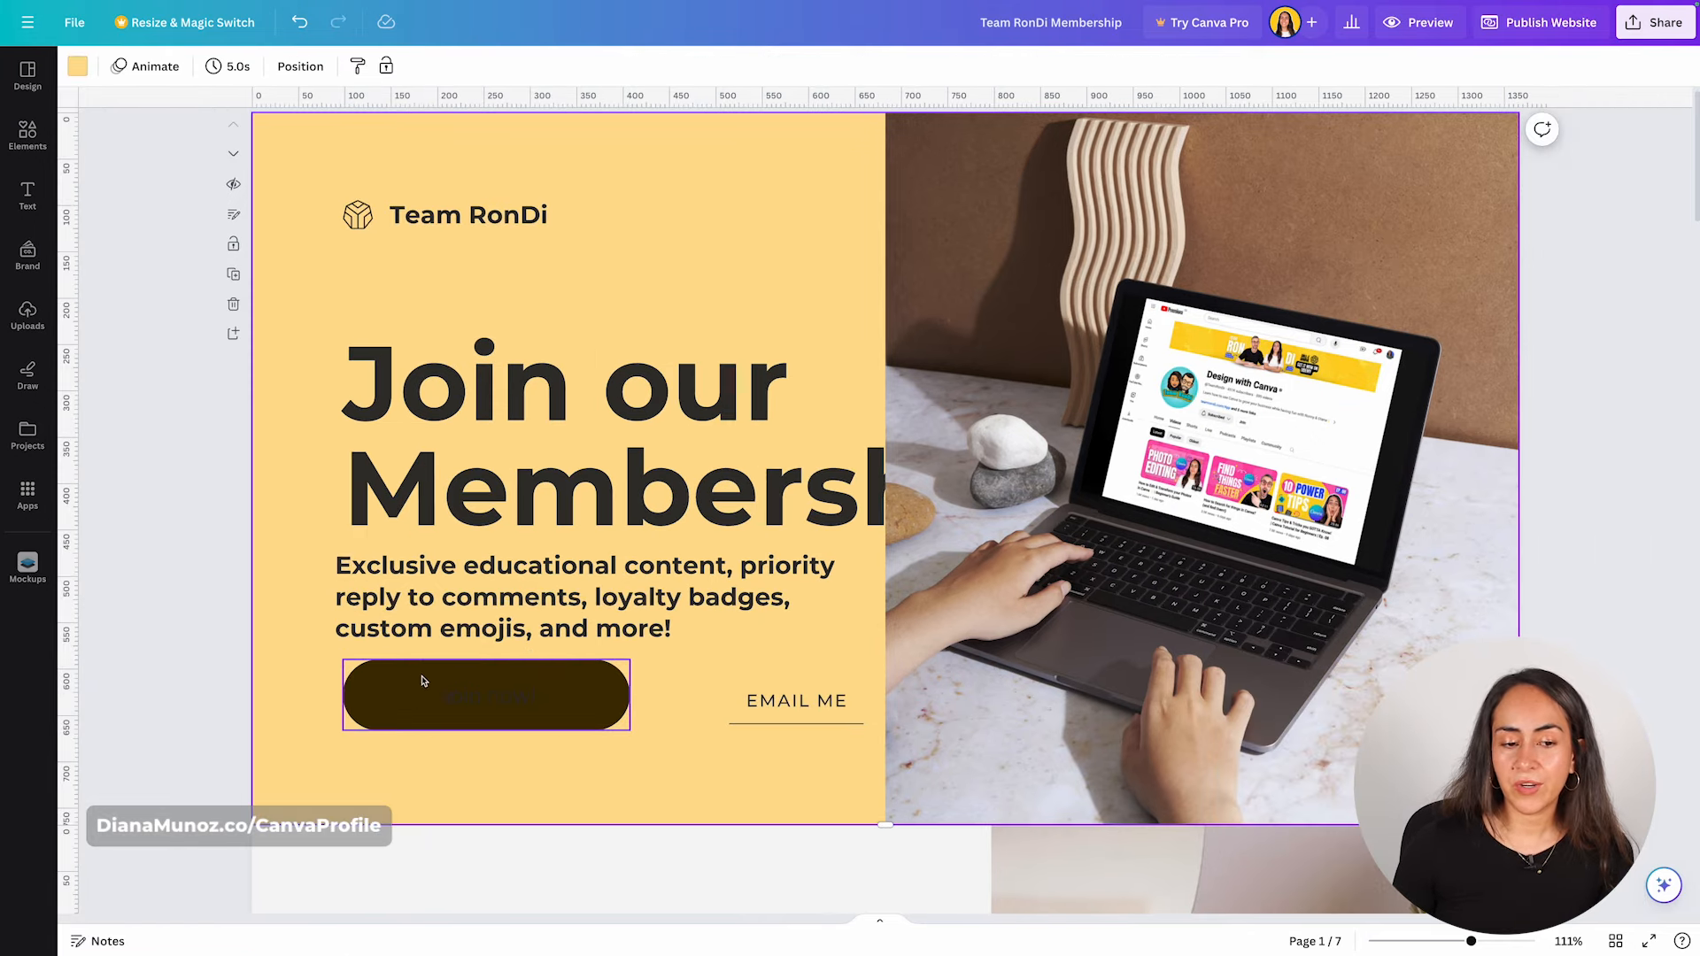
# Fill the Join now! button with the yellow photo color and make its label bold.
pyautogui.click(622, 702)
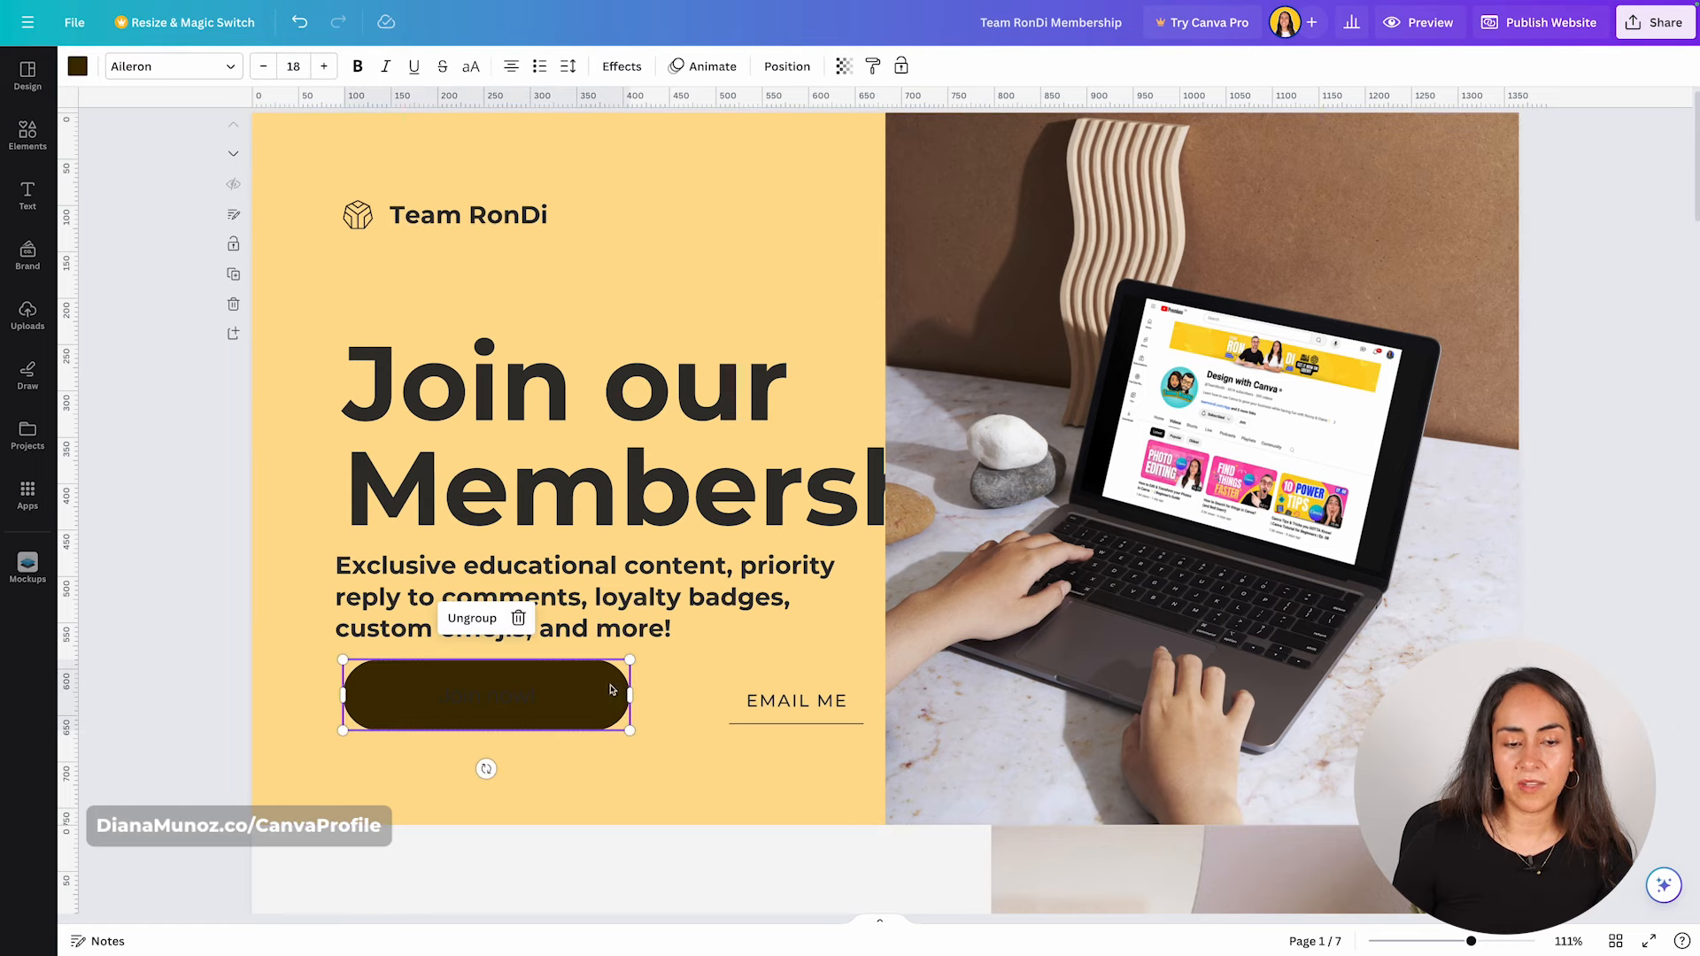
pyautogui.click(77, 68)
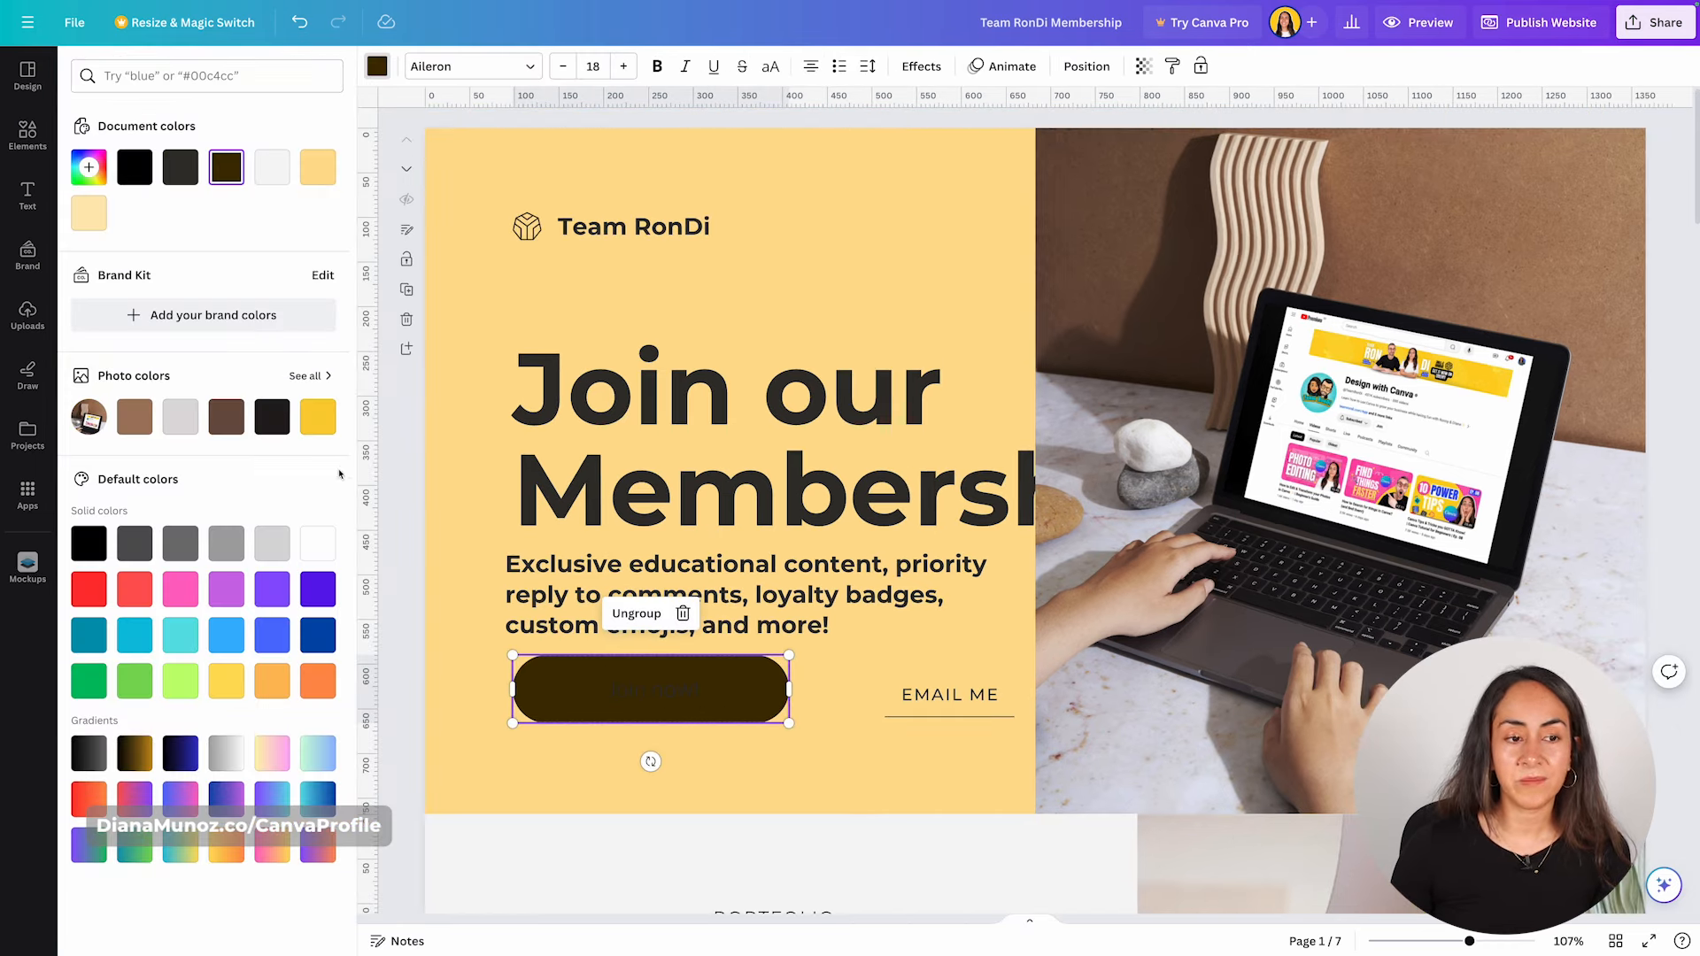
pyautogui.click(318, 427)
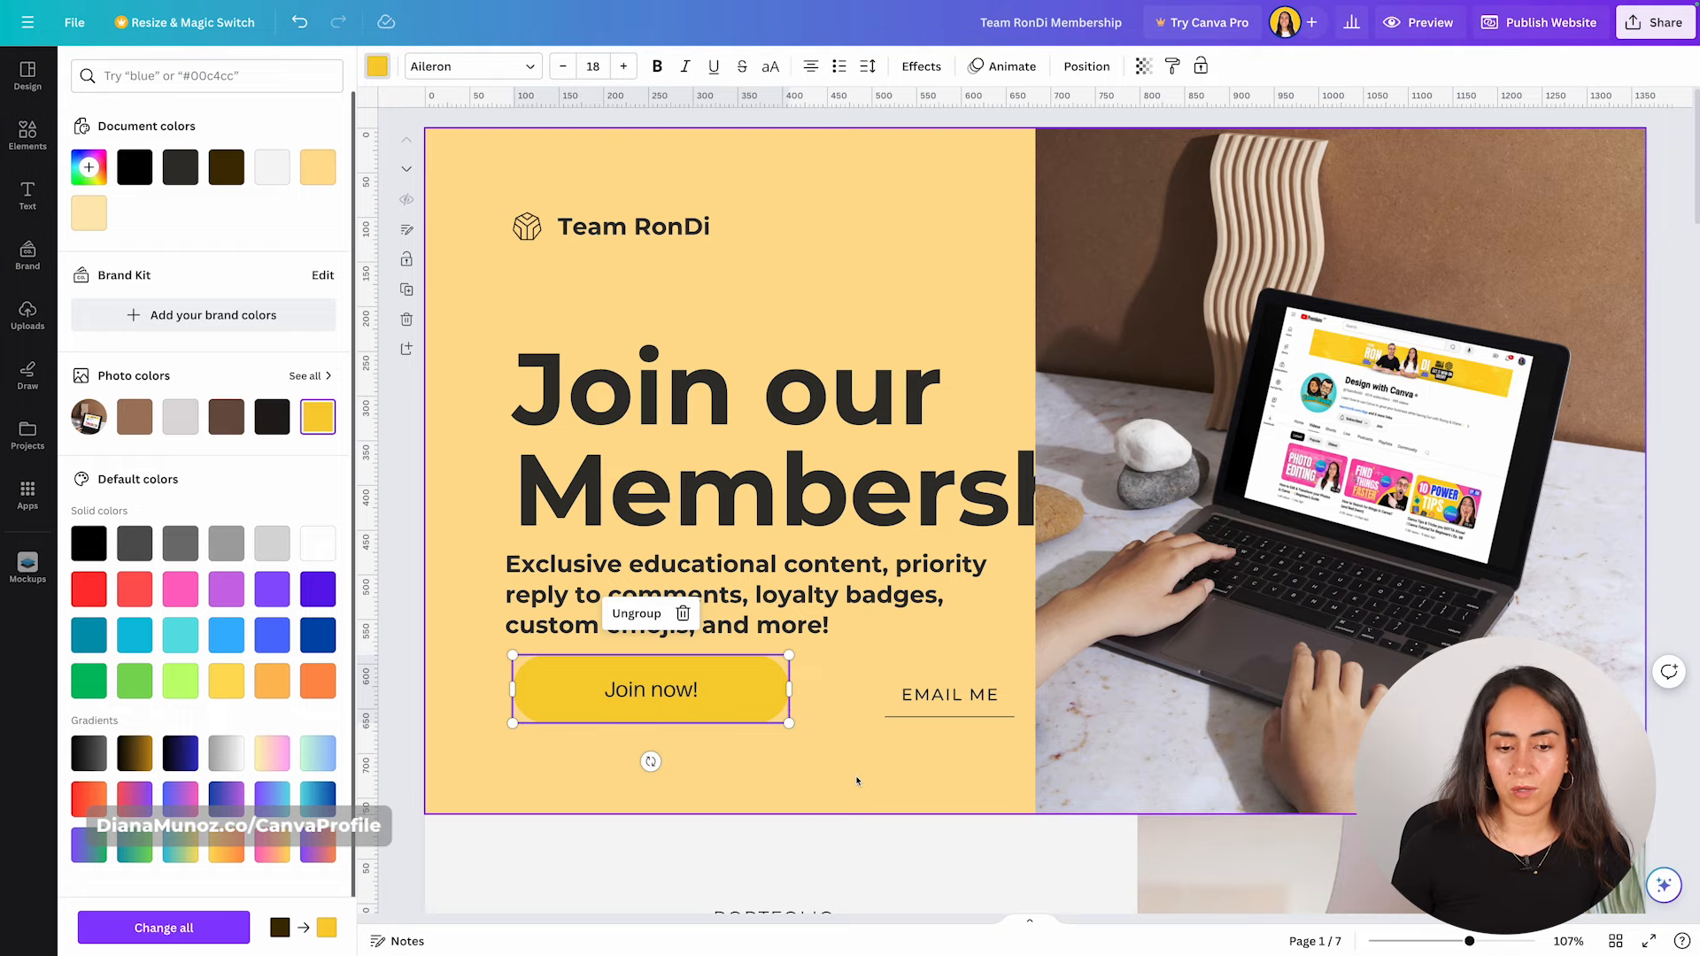
pyautogui.click(650, 690)
pyautogui.click(346, 67)
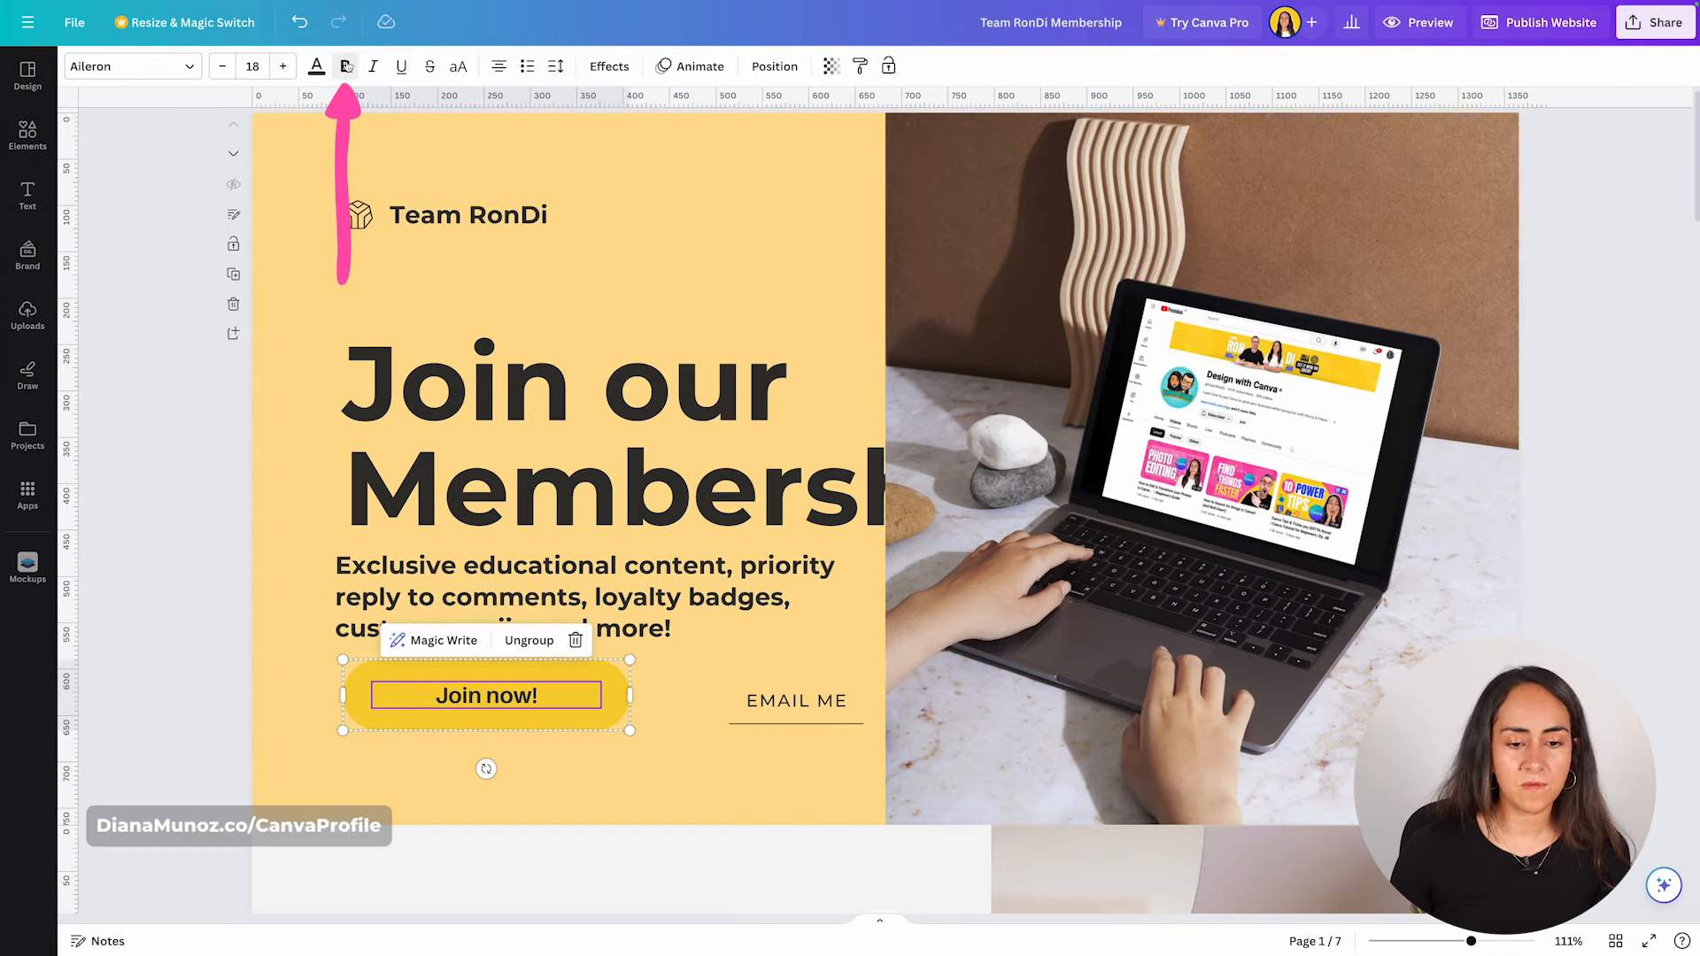
# Set the background color of page 1 to white.
pyautogui.click(676, 779)
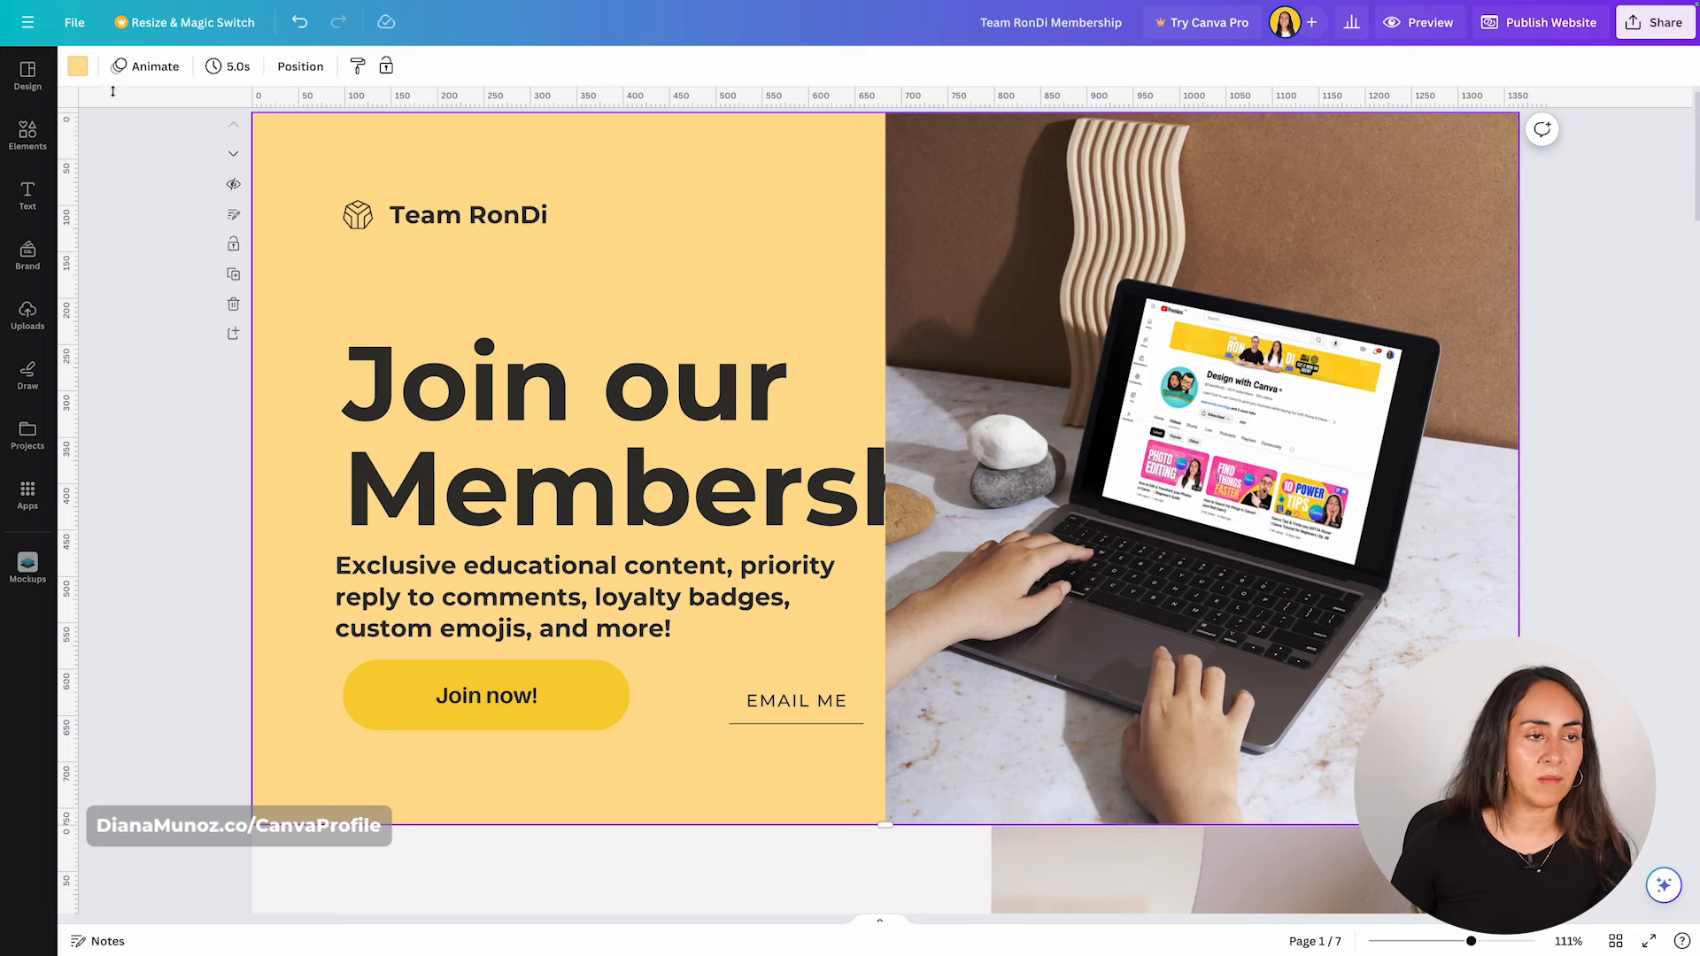
pyautogui.click(77, 66)
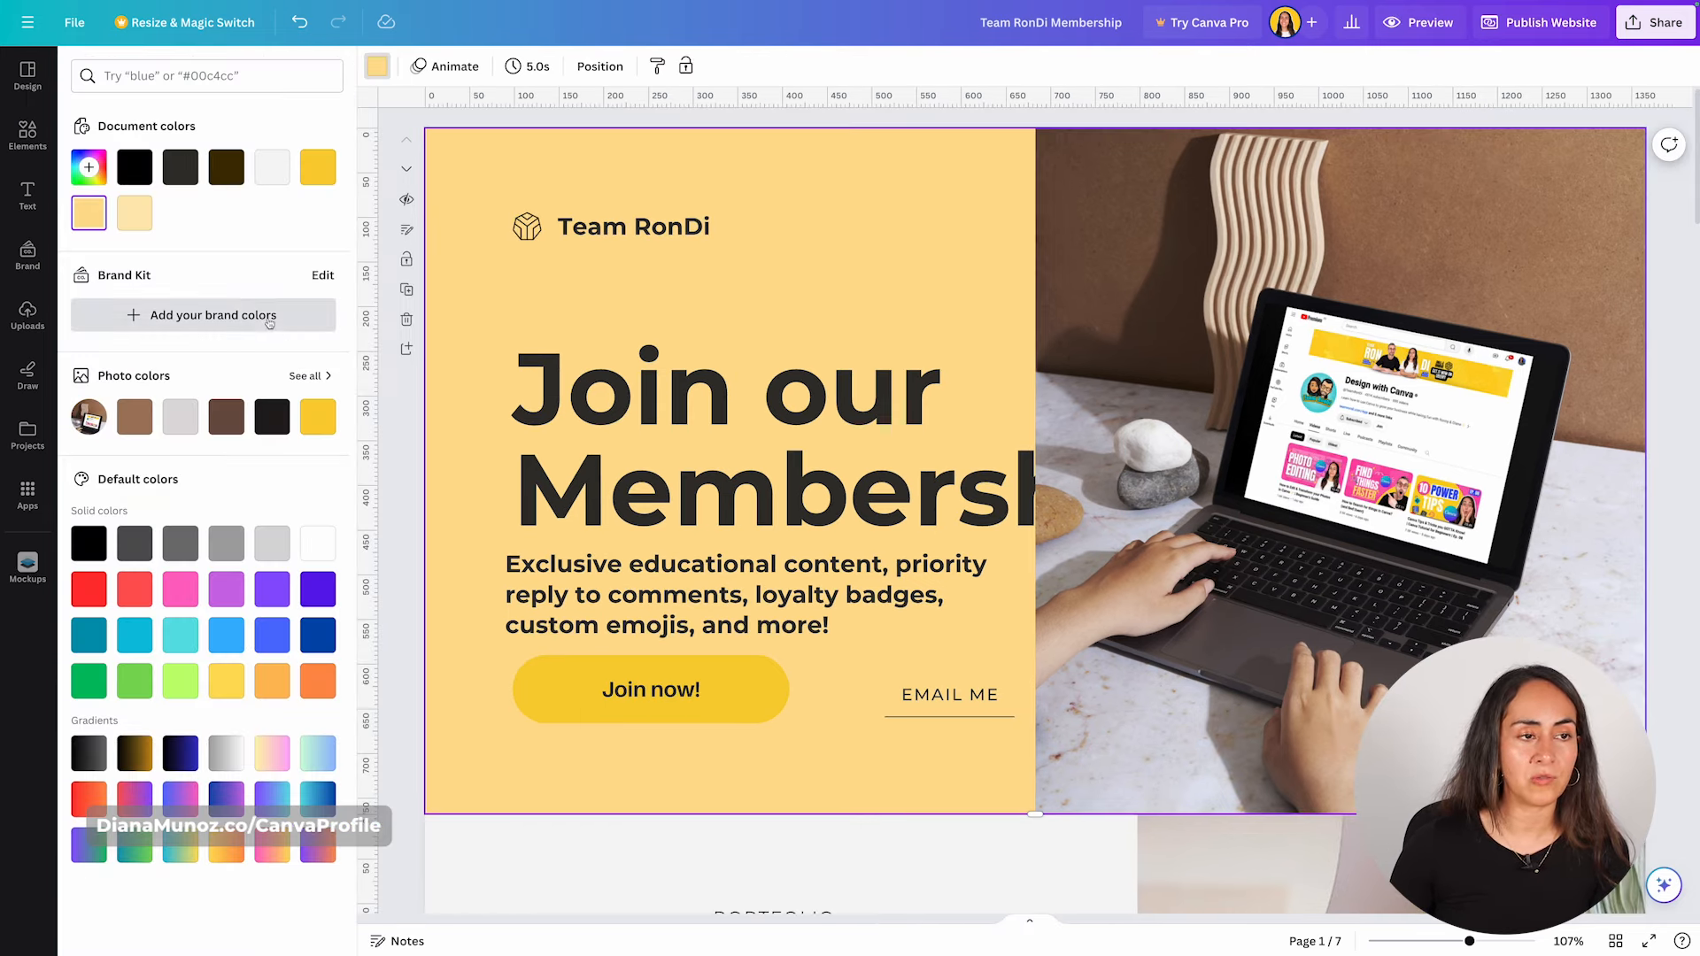
pyautogui.click(326, 555)
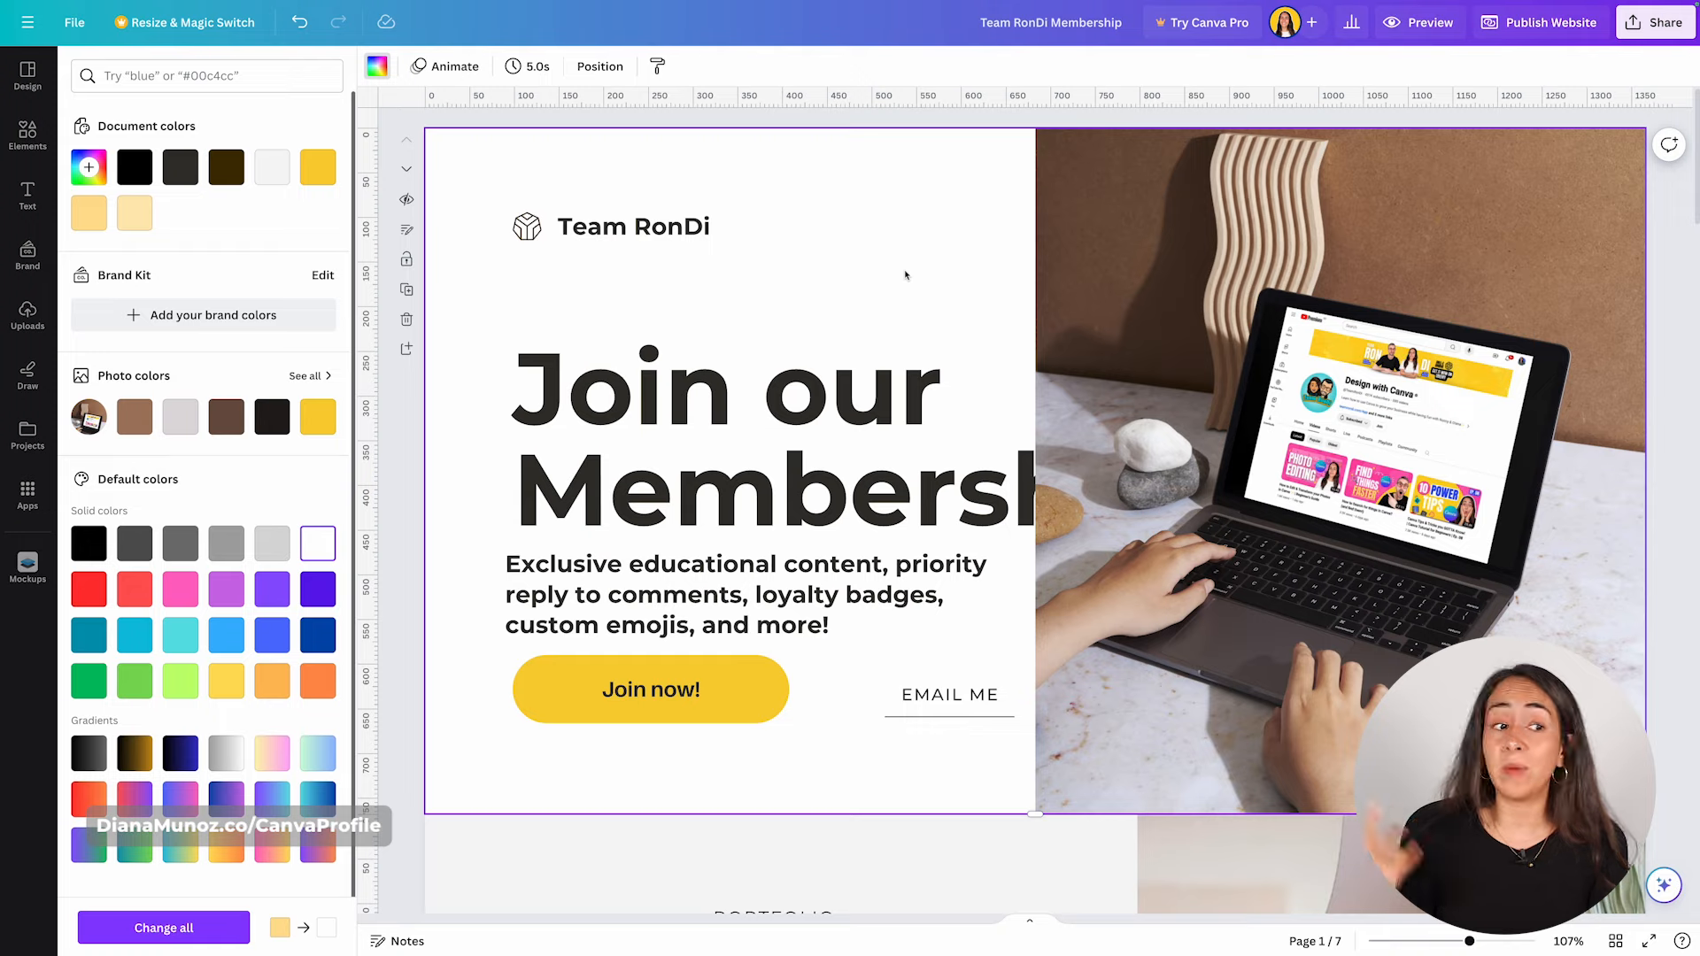
# Search the apps for "brand" and open the Brandfetch app.
pyautogui.click(24, 490)
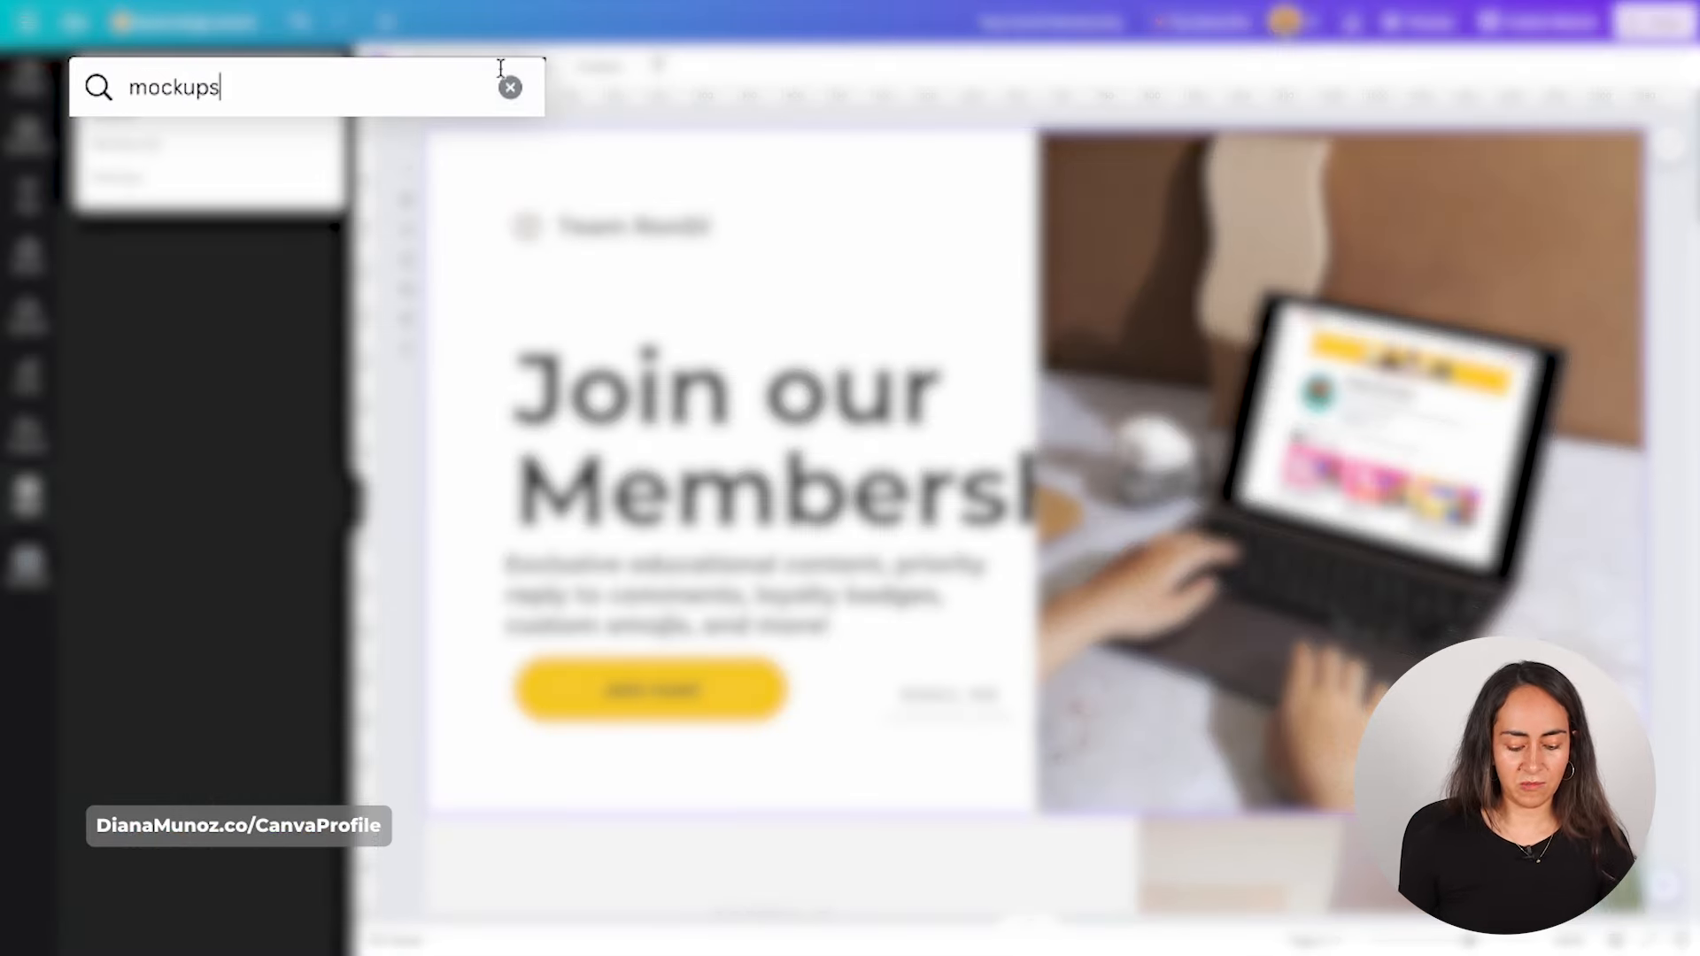
pyautogui.write('bra')
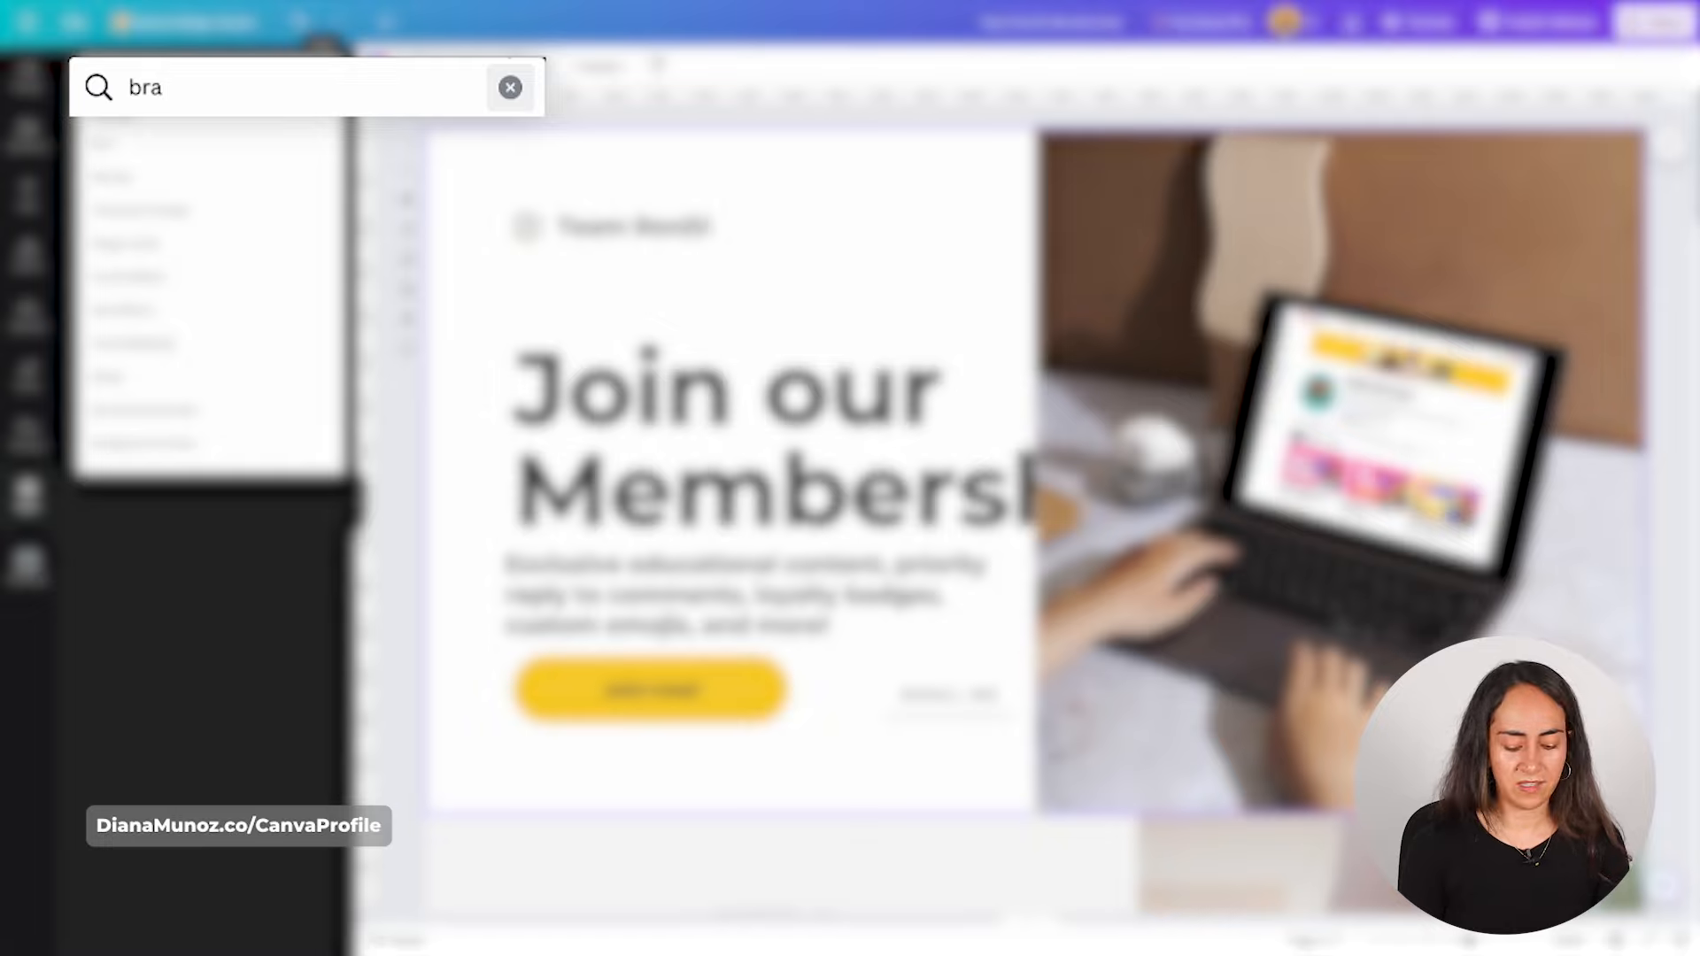
pyautogui.write('nd')
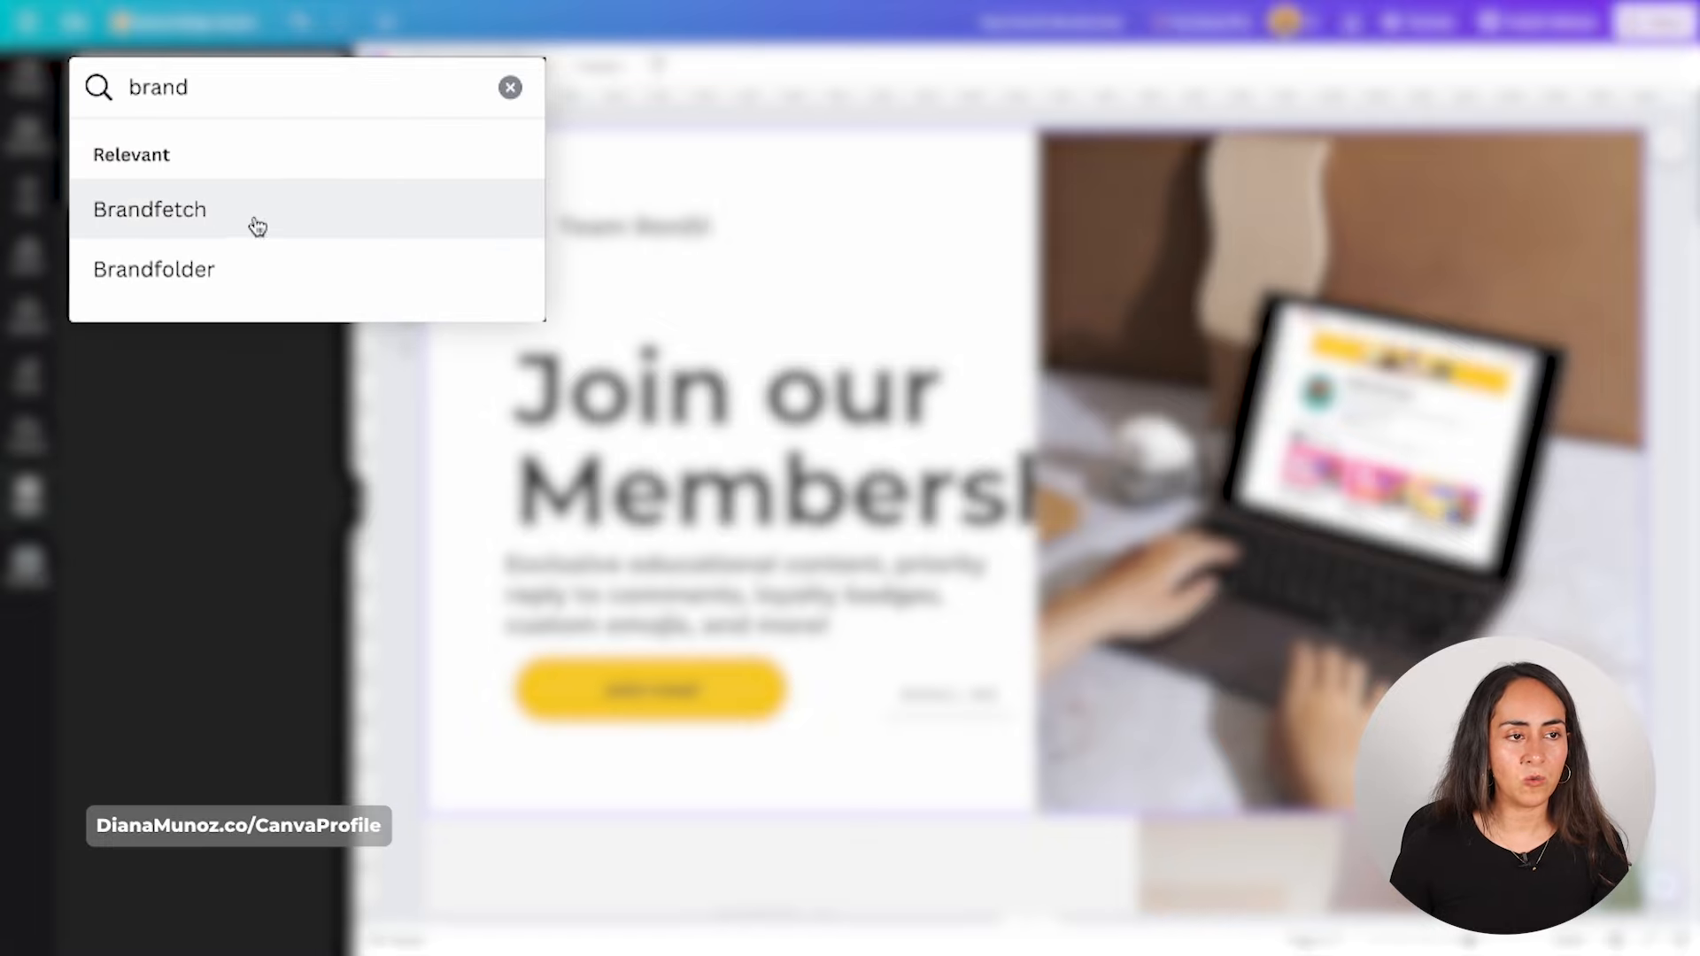
pyautogui.click(172, 217)
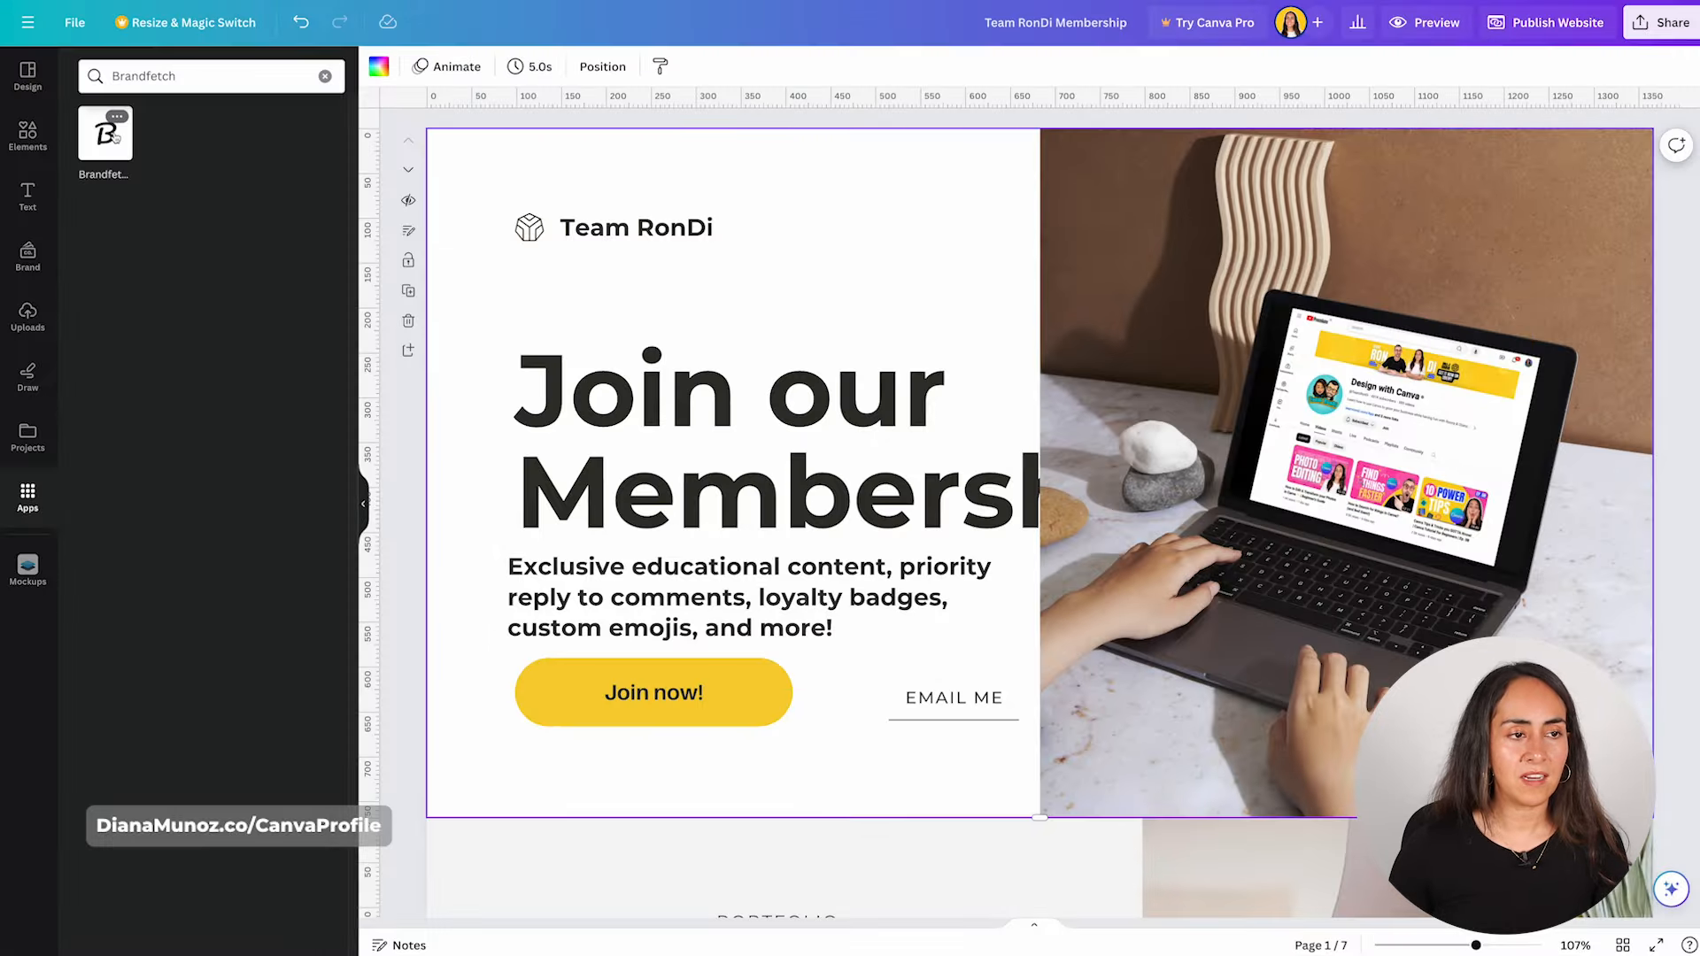
pyautogui.click(106, 133)
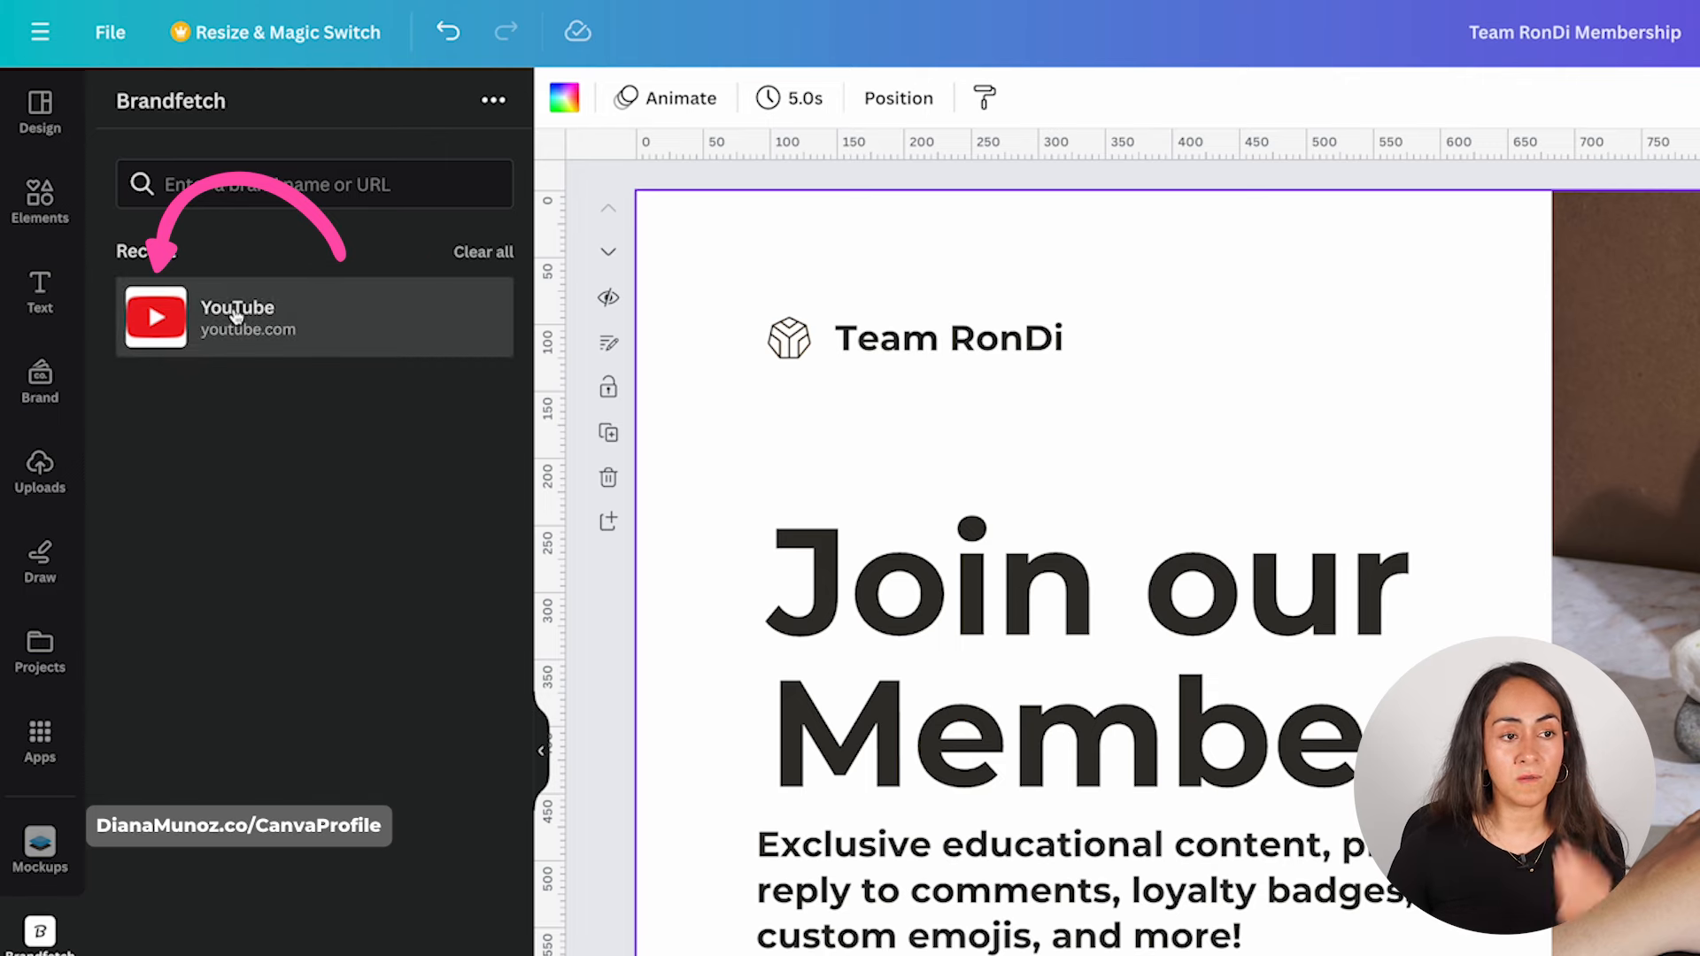
# Search Brandfetch for "youtube" and open the logos of the YouTube brand from youtube.com.
pyautogui.click(280, 190)
pyautogui.write('youtbe')
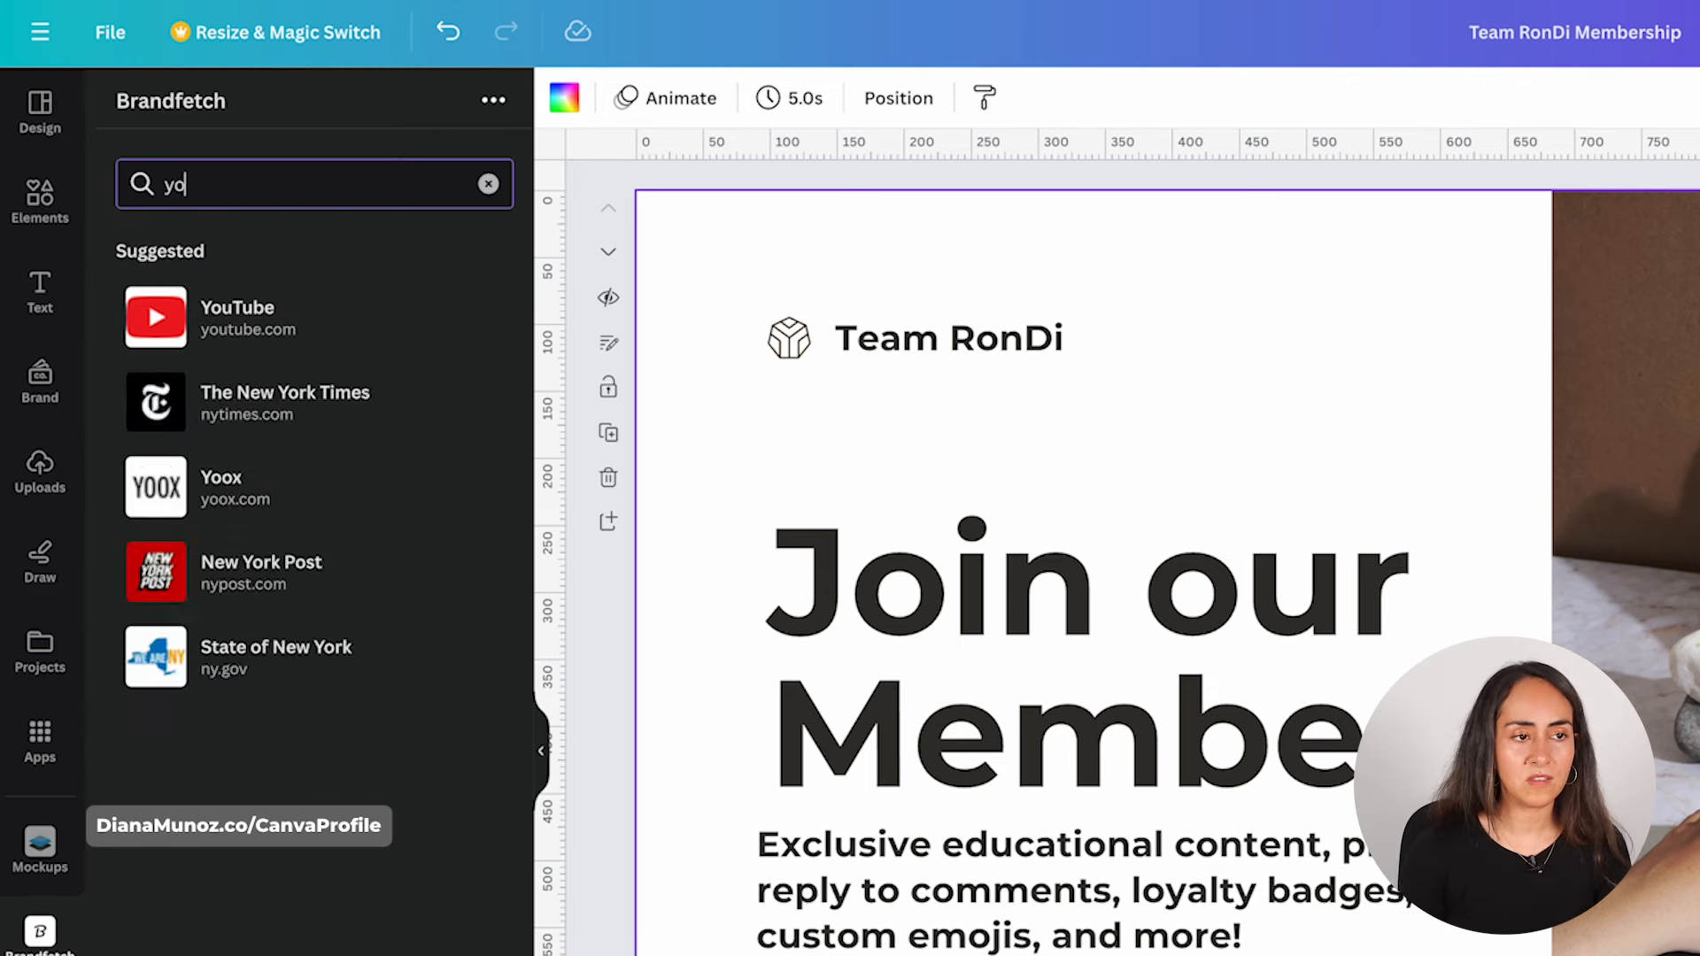
pyautogui.press('BackSpace')
pyautogui.press('BackSpace')
pyautogui.write('utu')
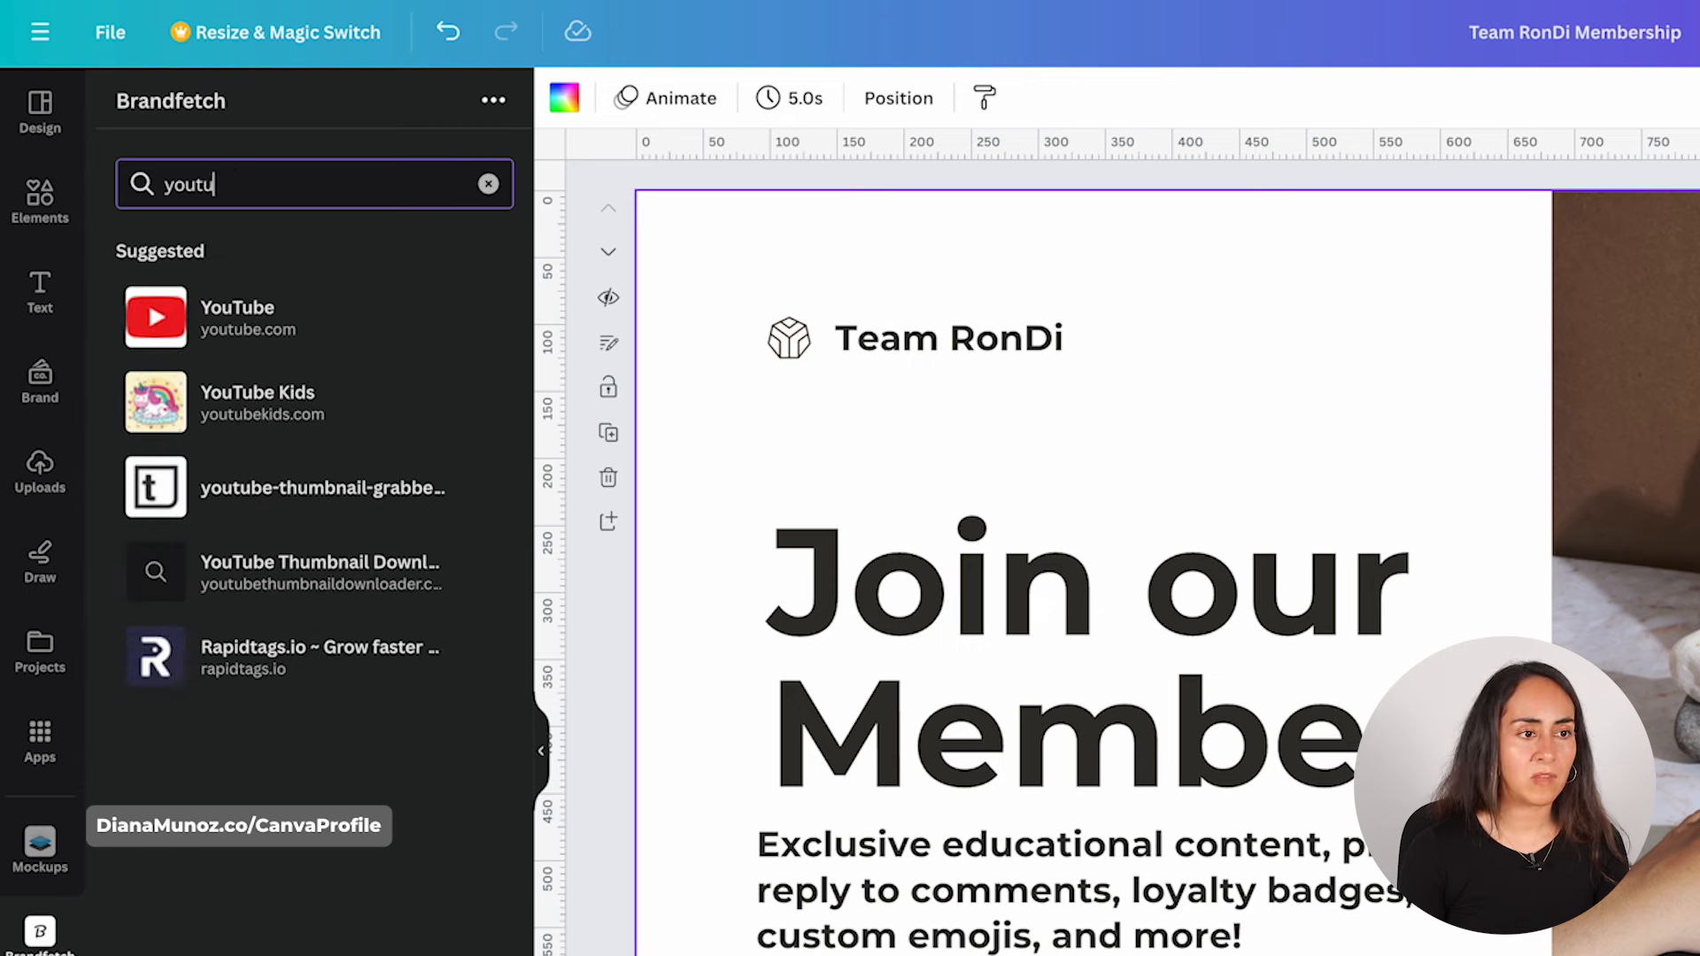
pyautogui.write('be')
pyautogui.click(292, 315)
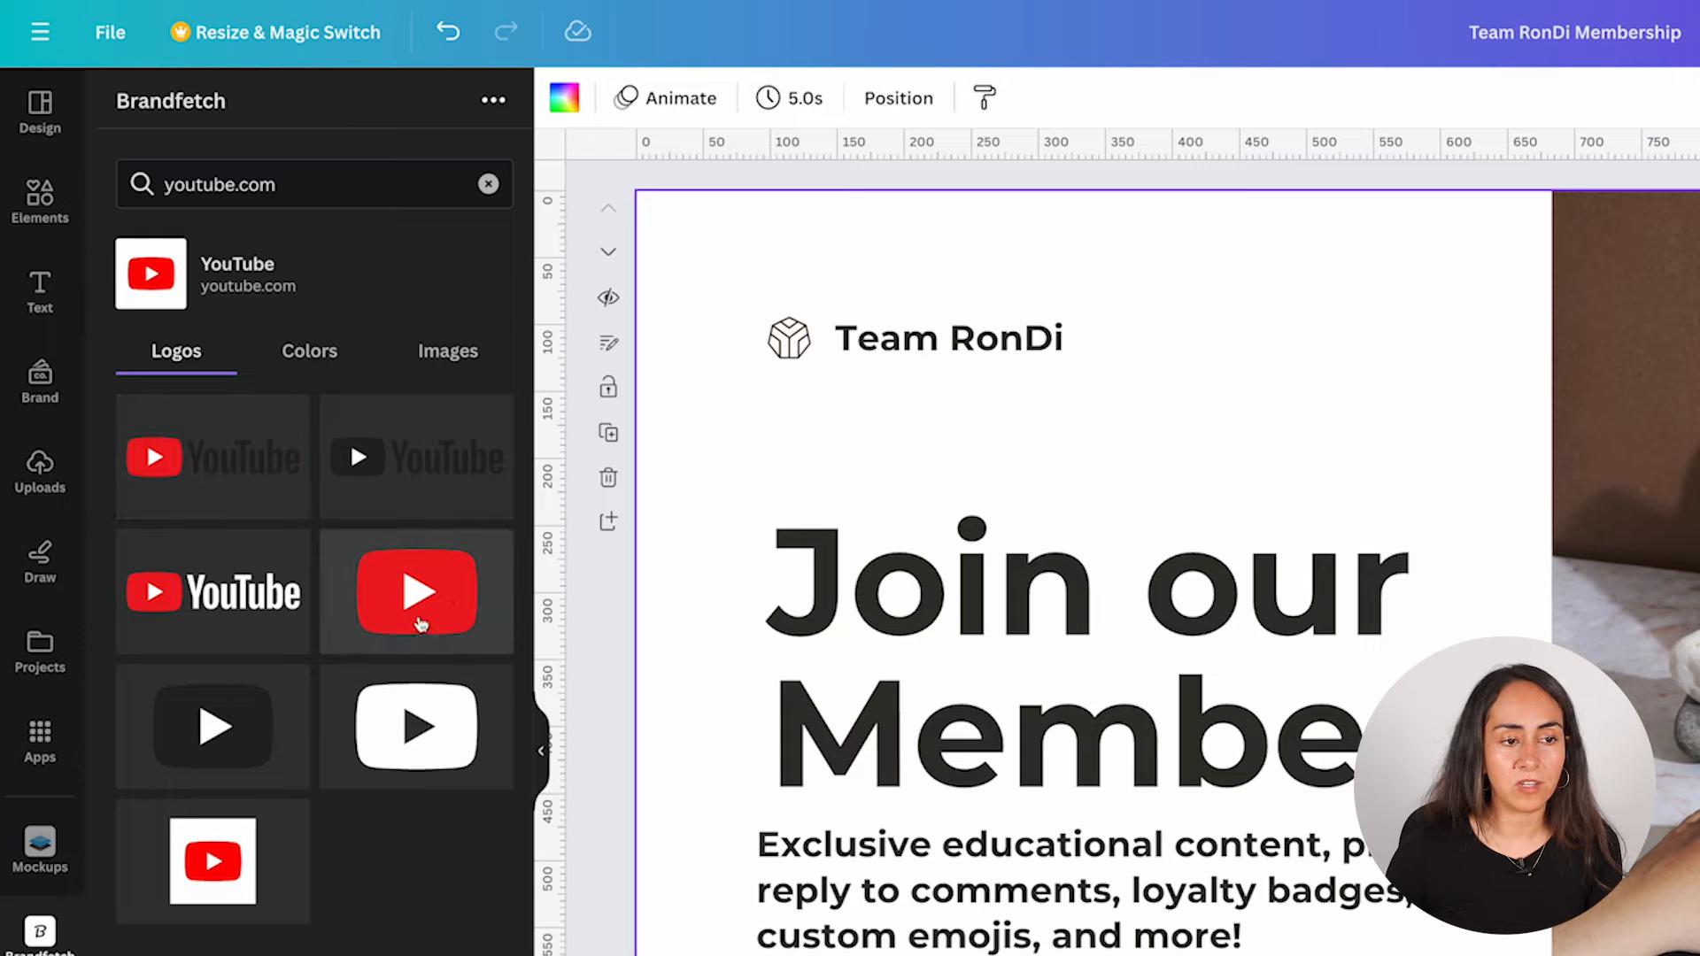
# Insert the red YouTube play-button logo, shrink it to about the cube icon's size and place it just below that icon.
pyautogui.click(423, 569)
pyautogui.moveTo(1062, 481); pyautogui.dragTo(734, 360)
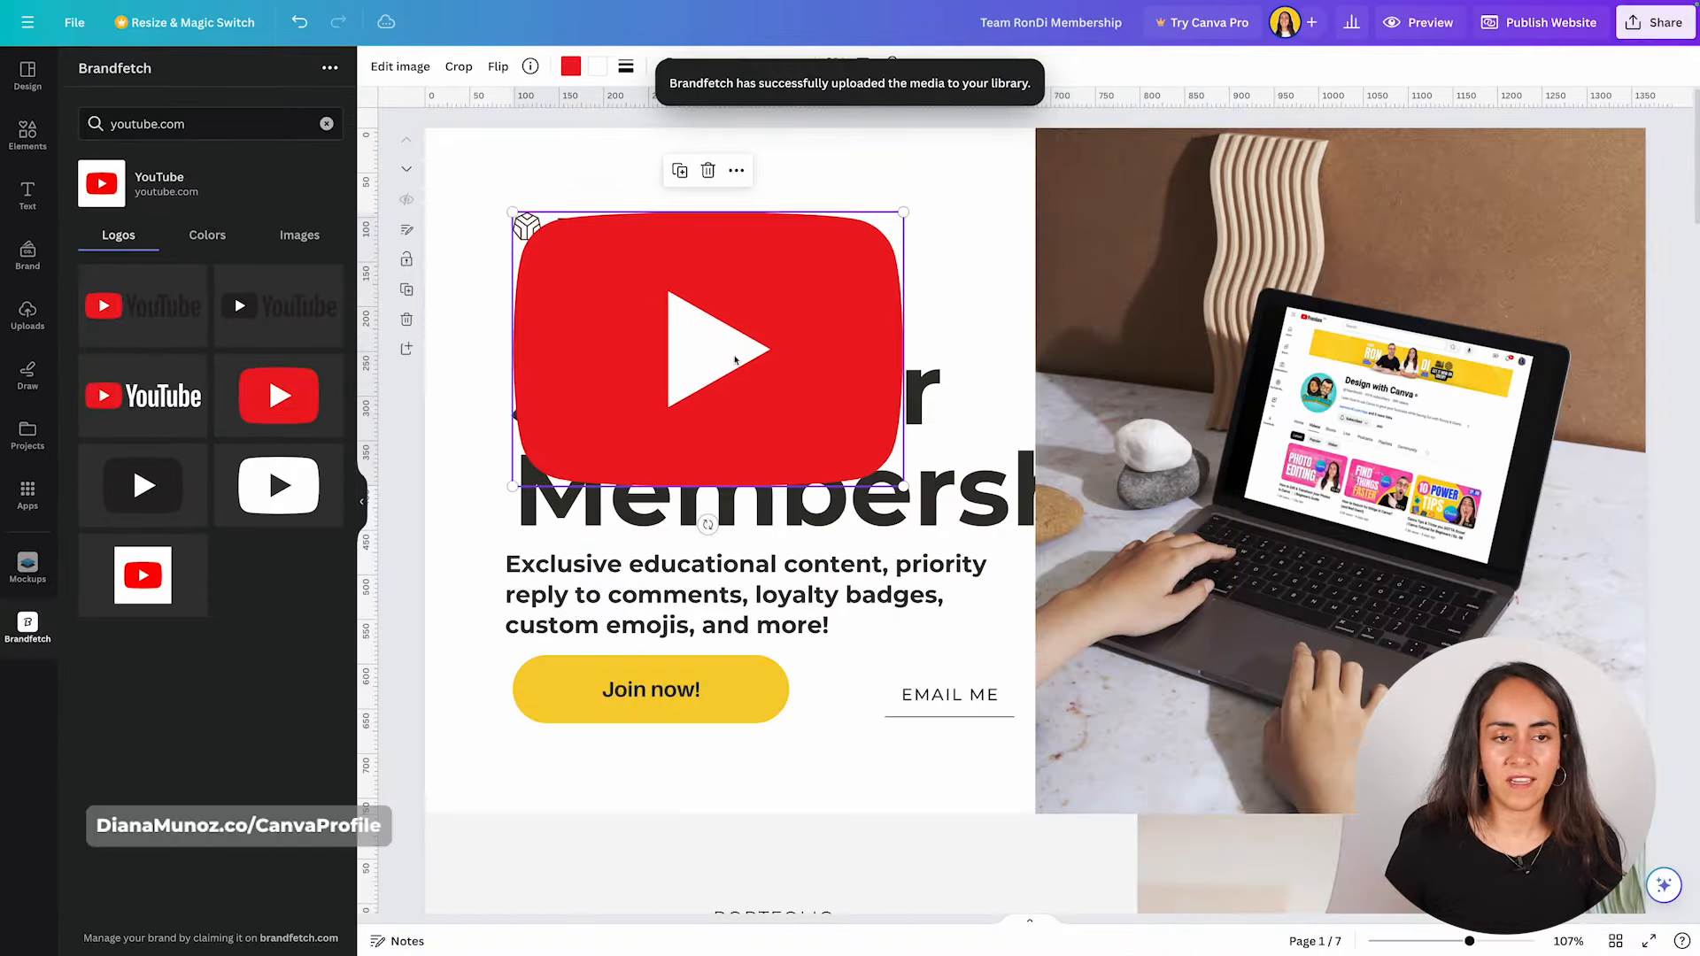
pyautogui.moveTo(904, 486); pyautogui.dragTo(494, 300)
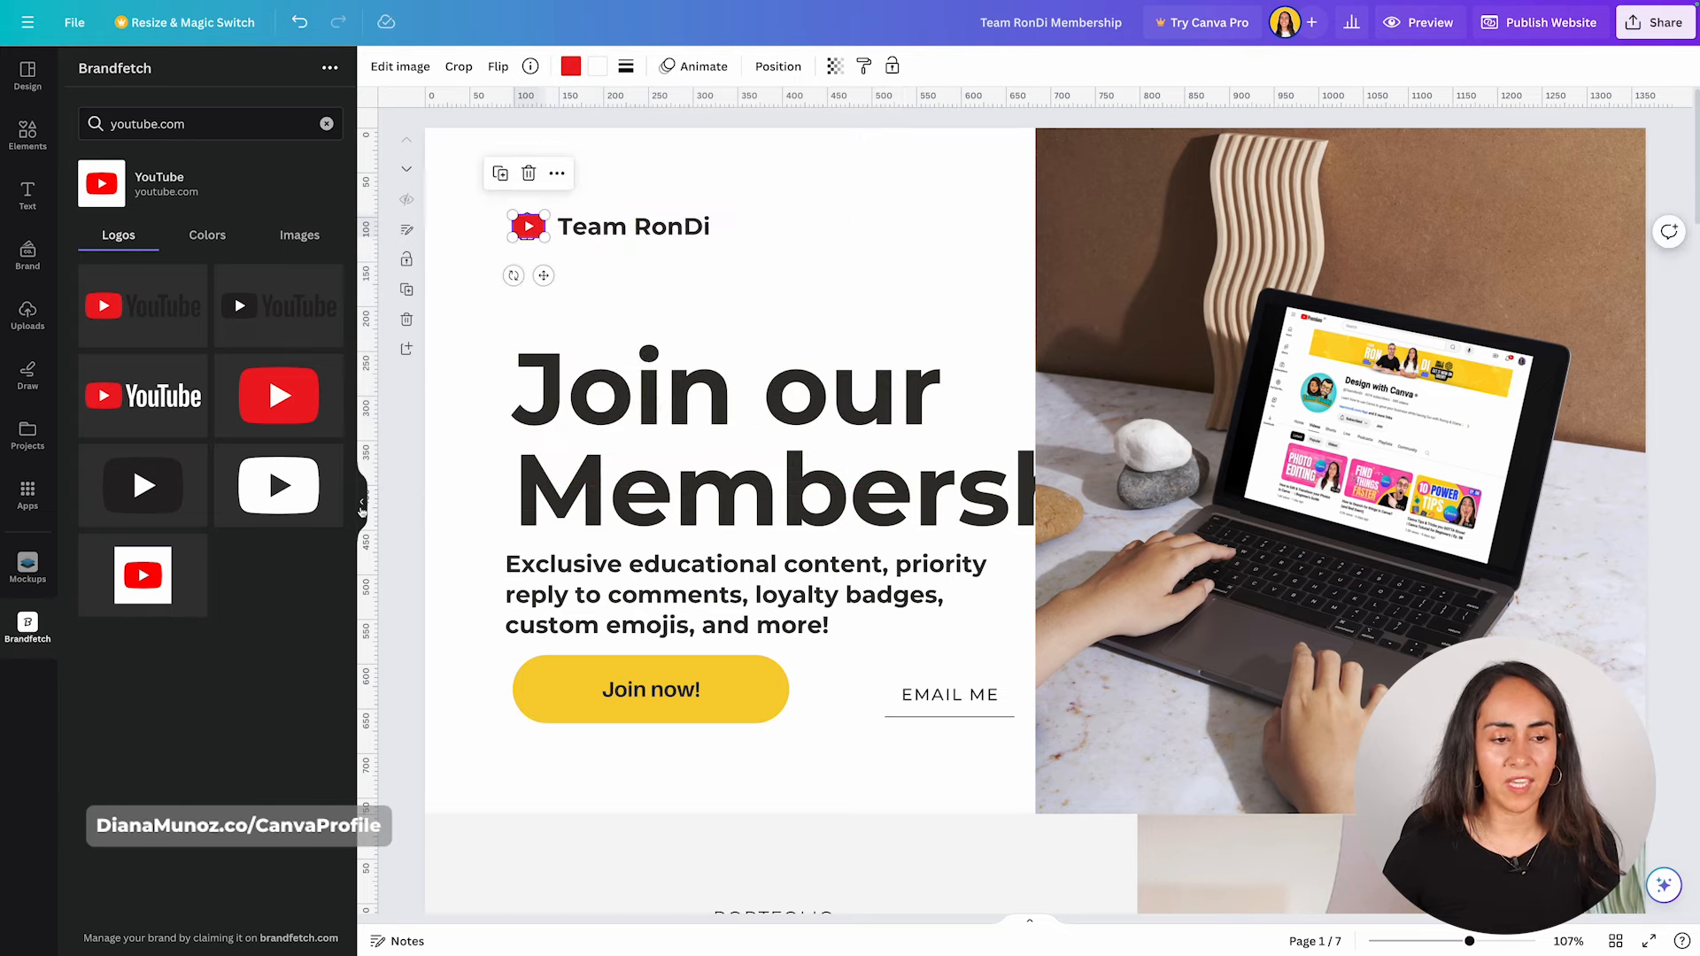
pyautogui.click(362, 501)
pyautogui.moveTo(375, 265); pyautogui.dragTo(366, 293)
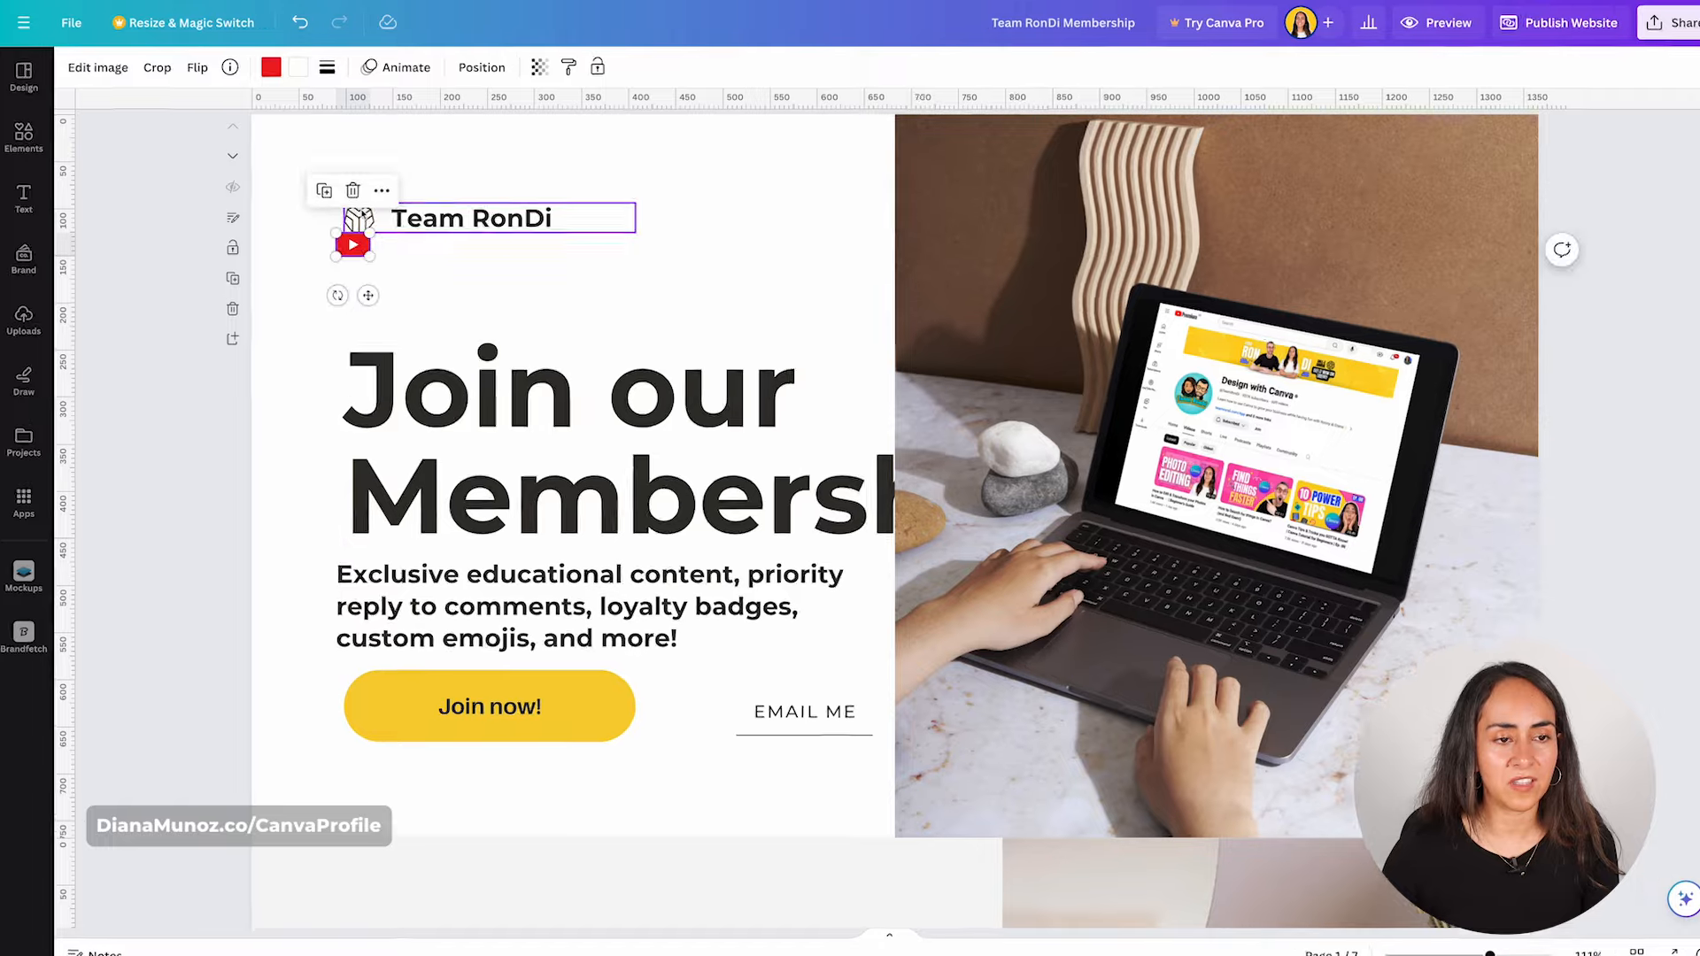
# Try to move the cube icon together with the Team RonDi text slightly, and undo that move.
pyautogui.click(358, 217)
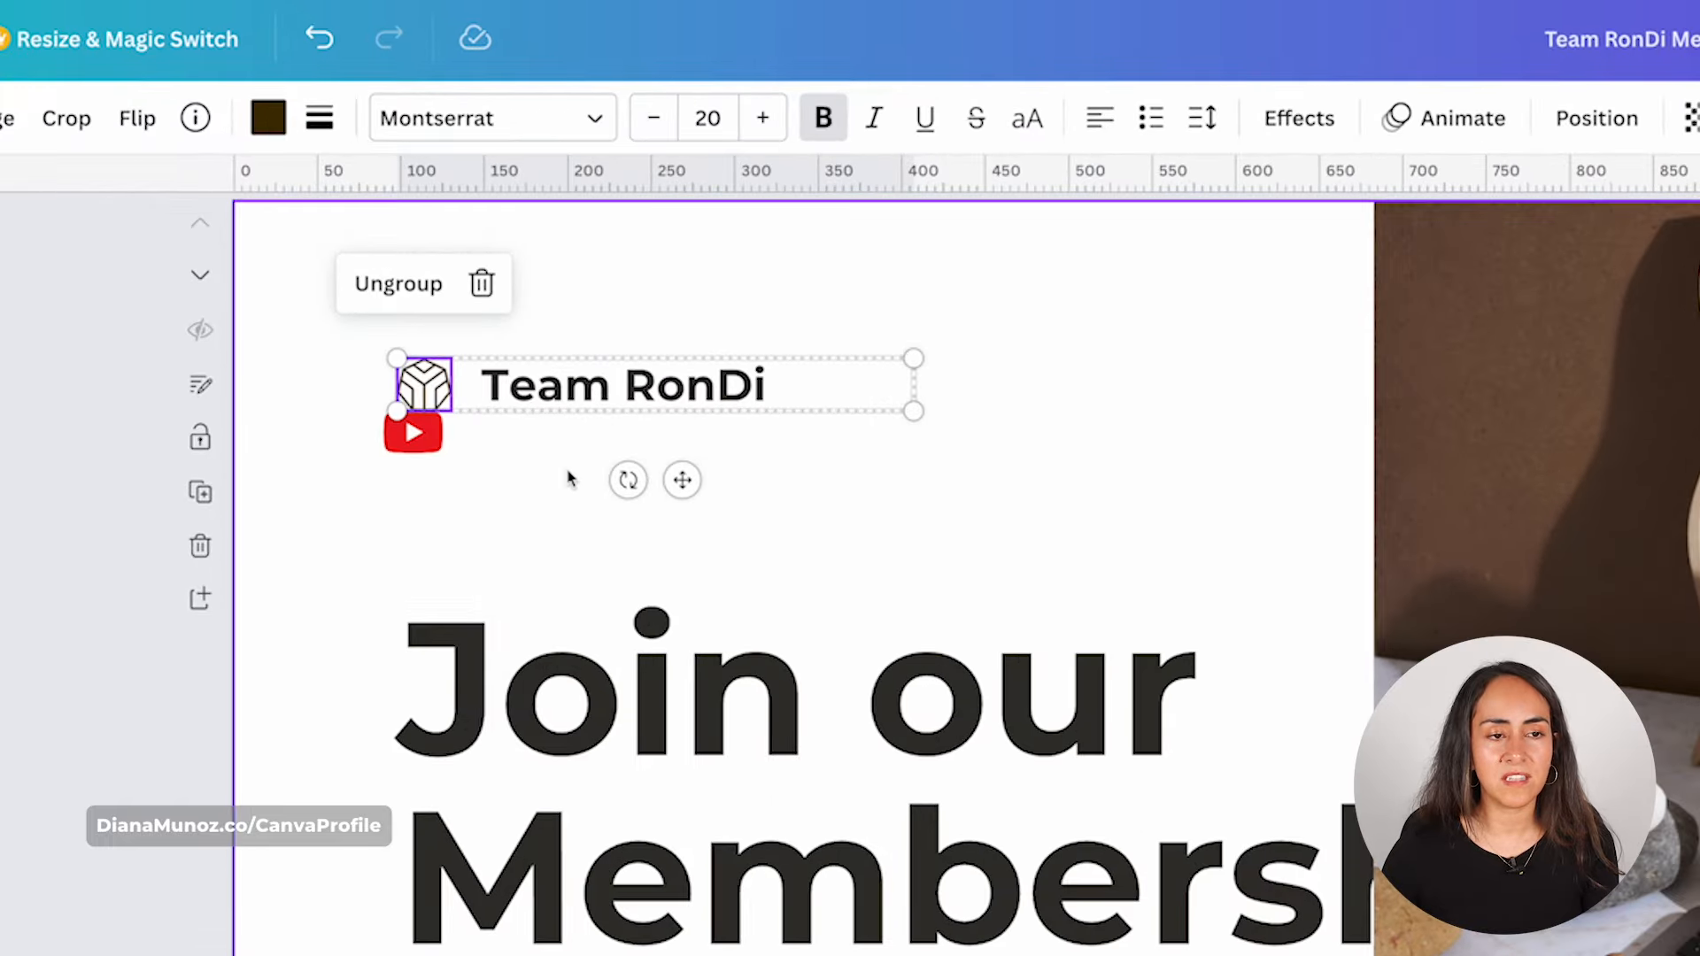
pyautogui.click(571, 503)
pyautogui.click(426, 387)
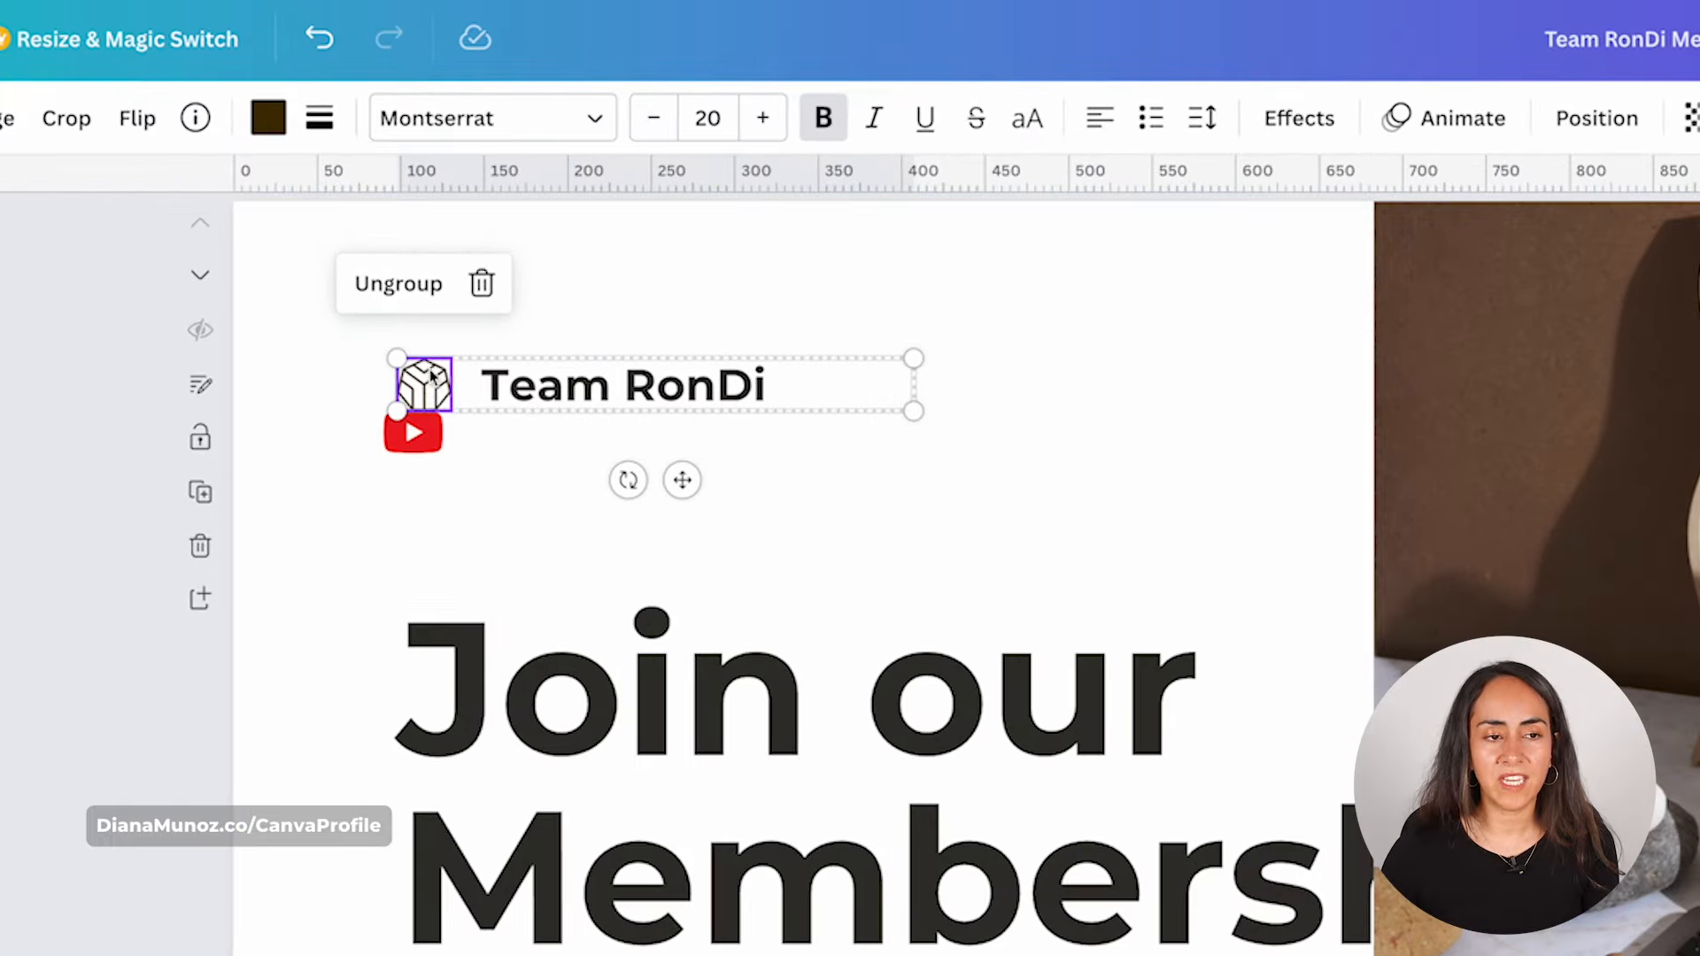
pyautogui.click(956, 304)
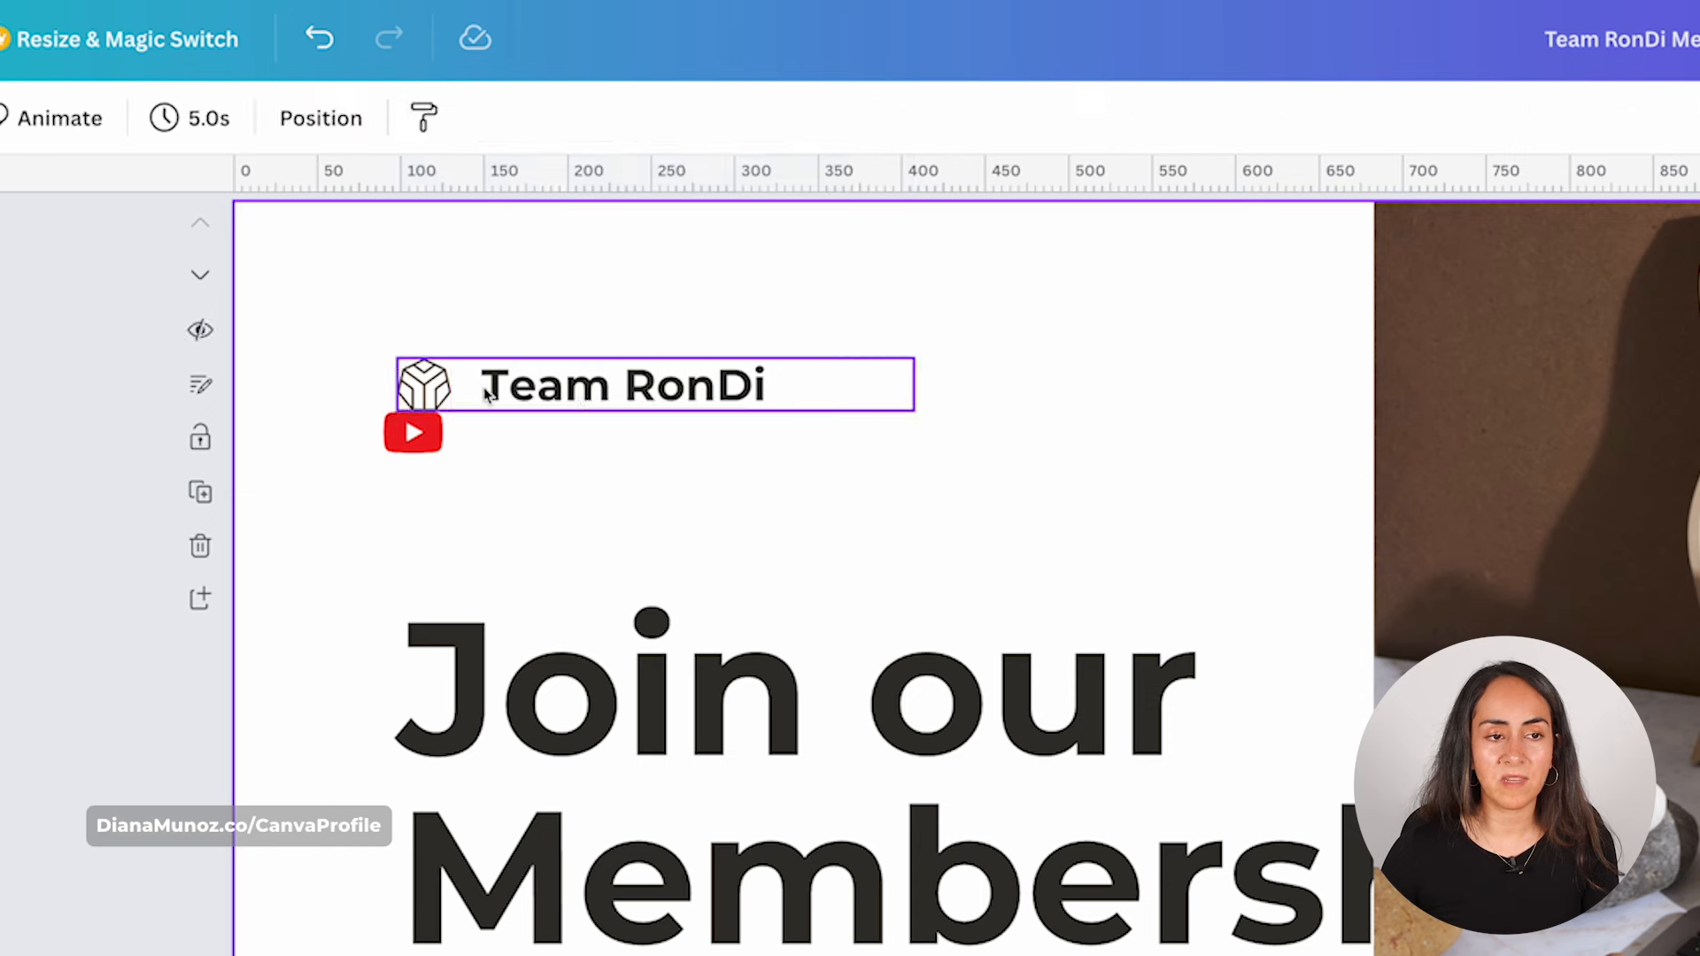
pyautogui.click(421, 389)
pyautogui.moveTo(421, 391); pyautogui.dragTo(394, 356)
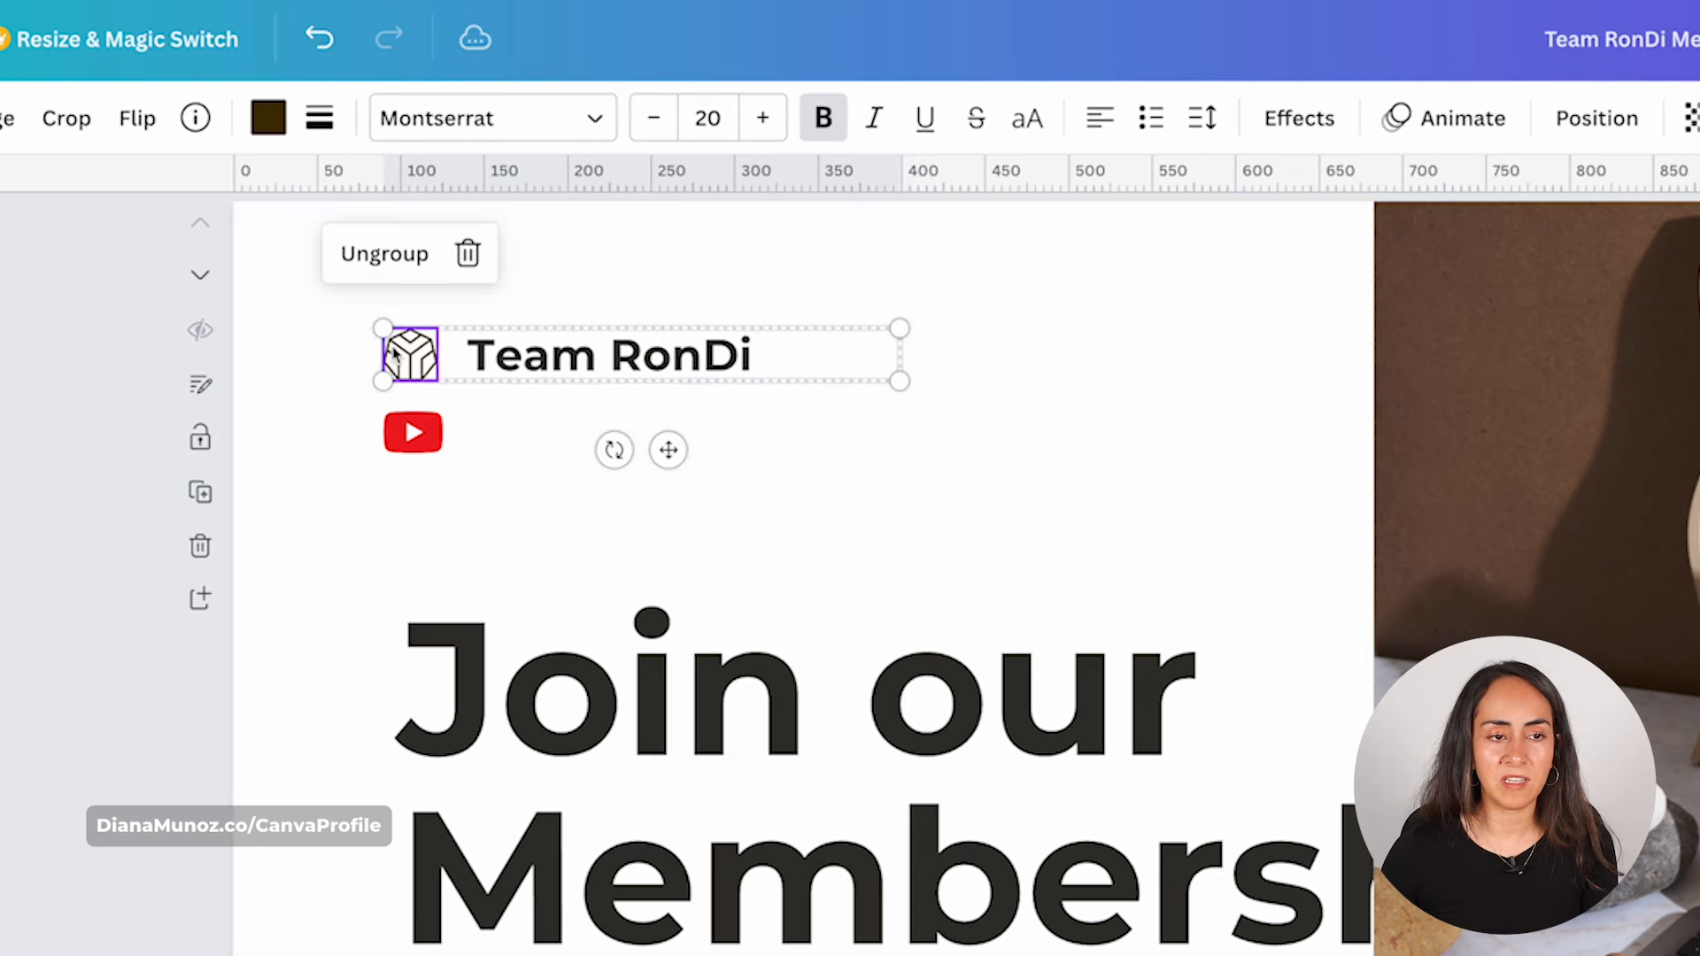
pyautogui.click(319, 34)
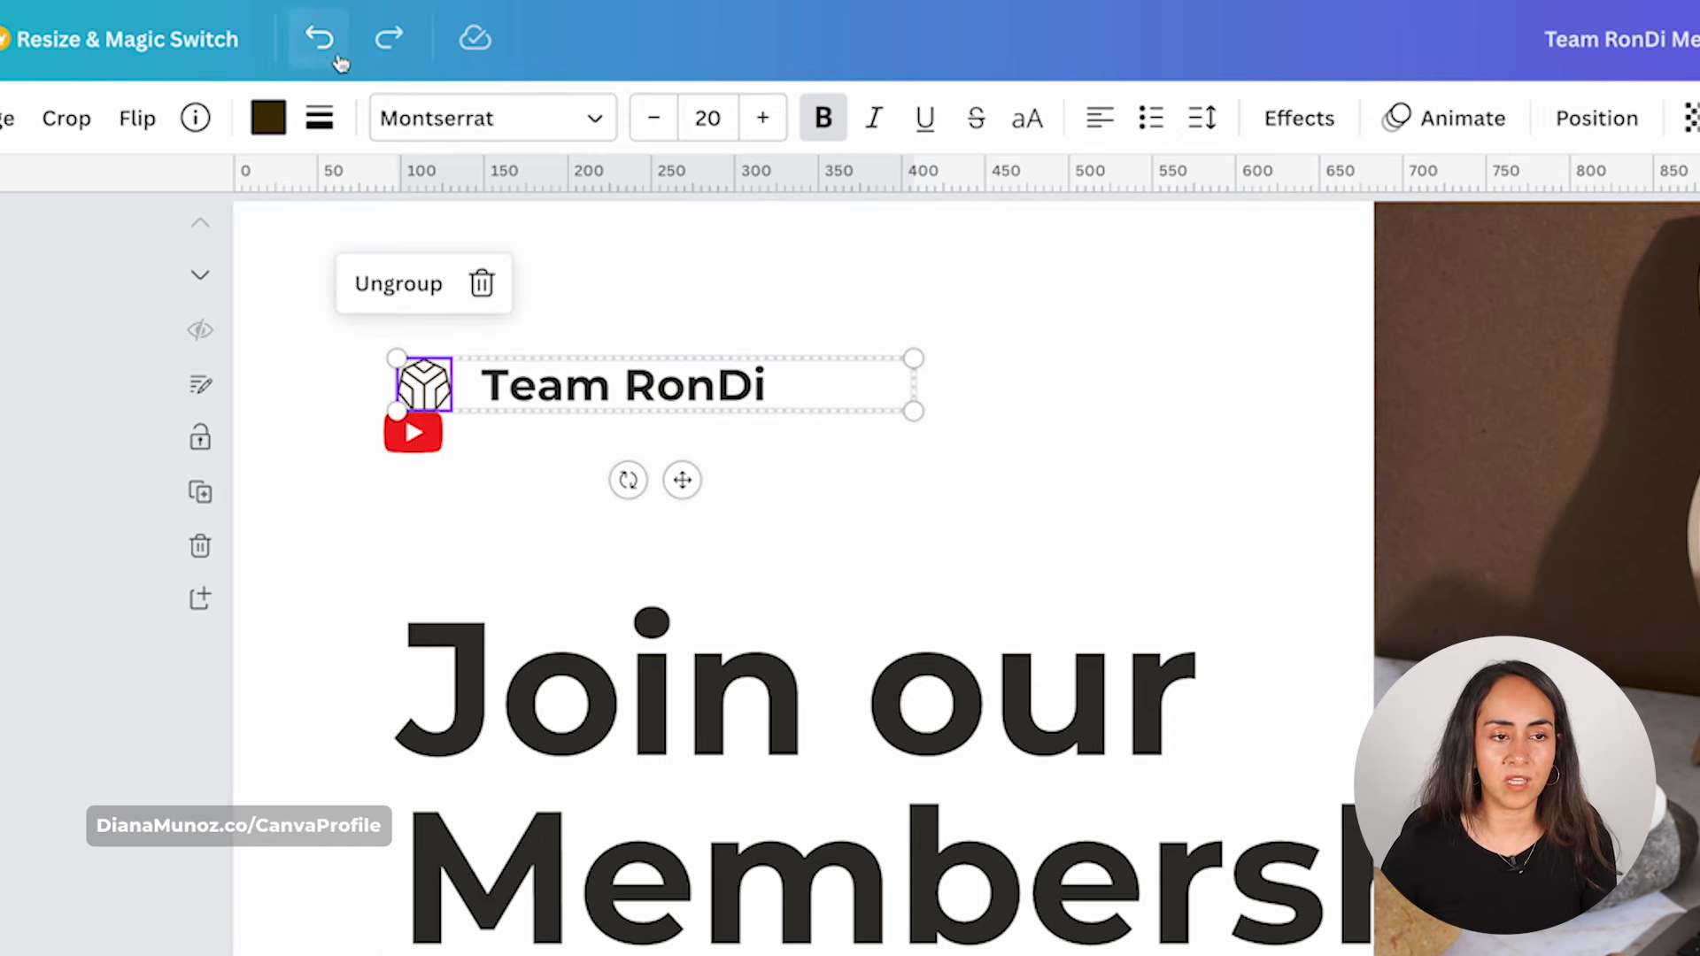
# Ungroup the cube icon from the Team RonDi text and delete the cube icon.
pyautogui.click(395, 282)
pyautogui.click(457, 445)
pyautogui.click(436, 377)
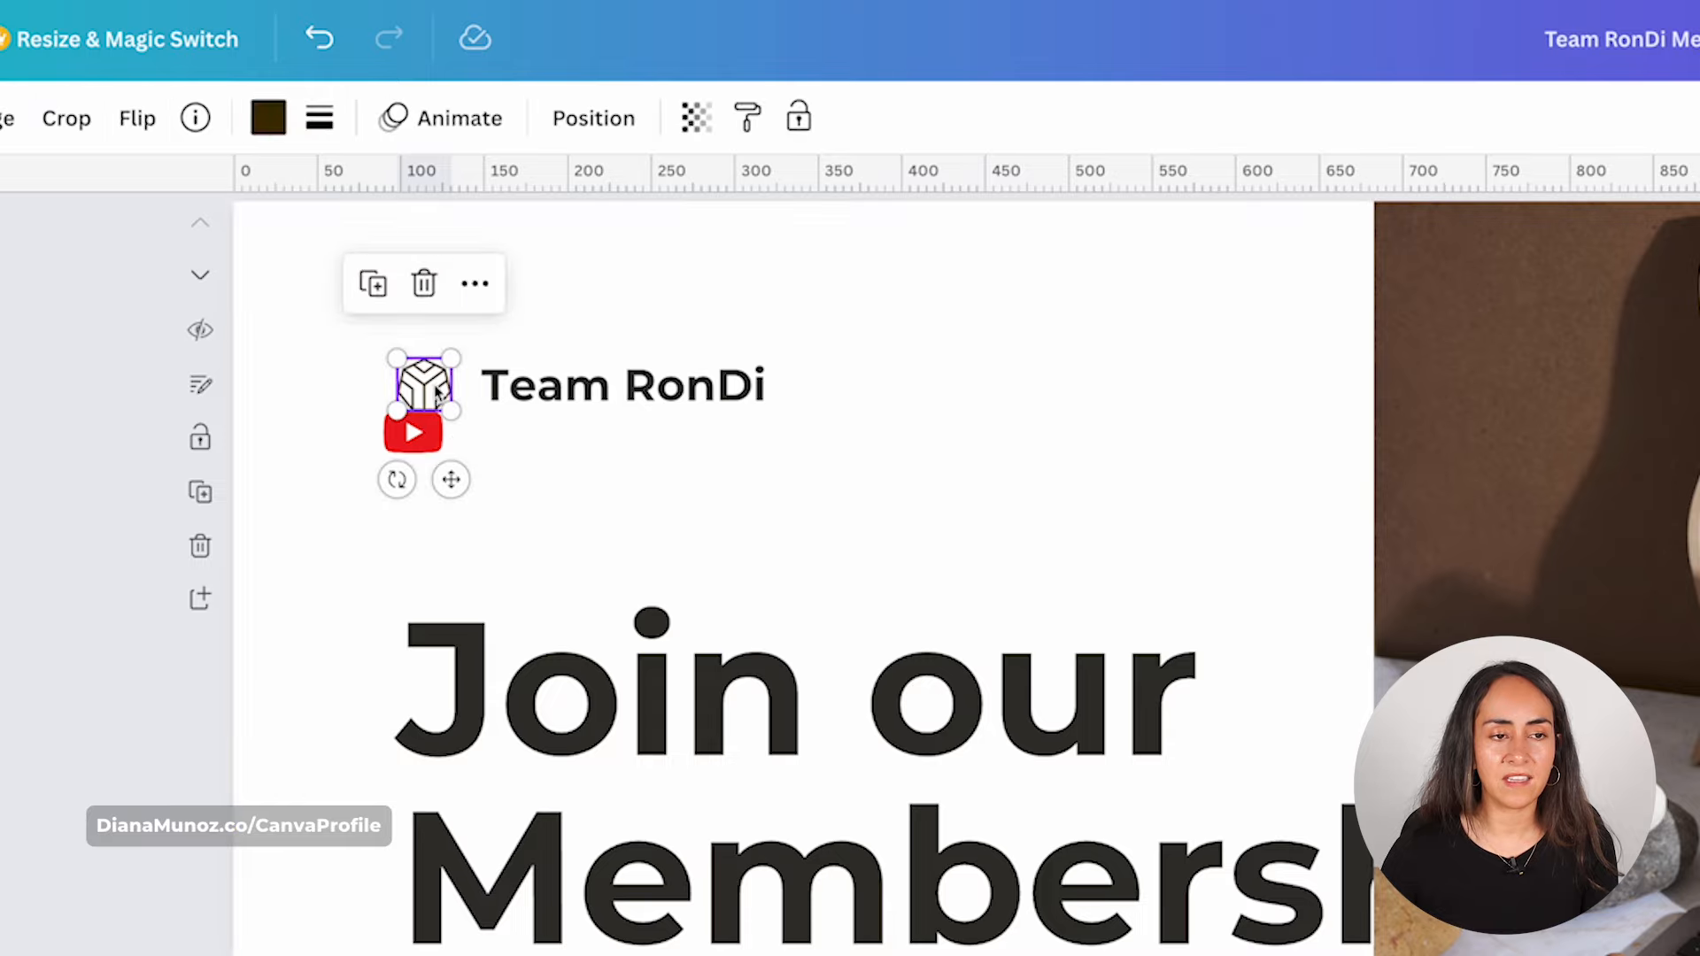
pyautogui.click(425, 285)
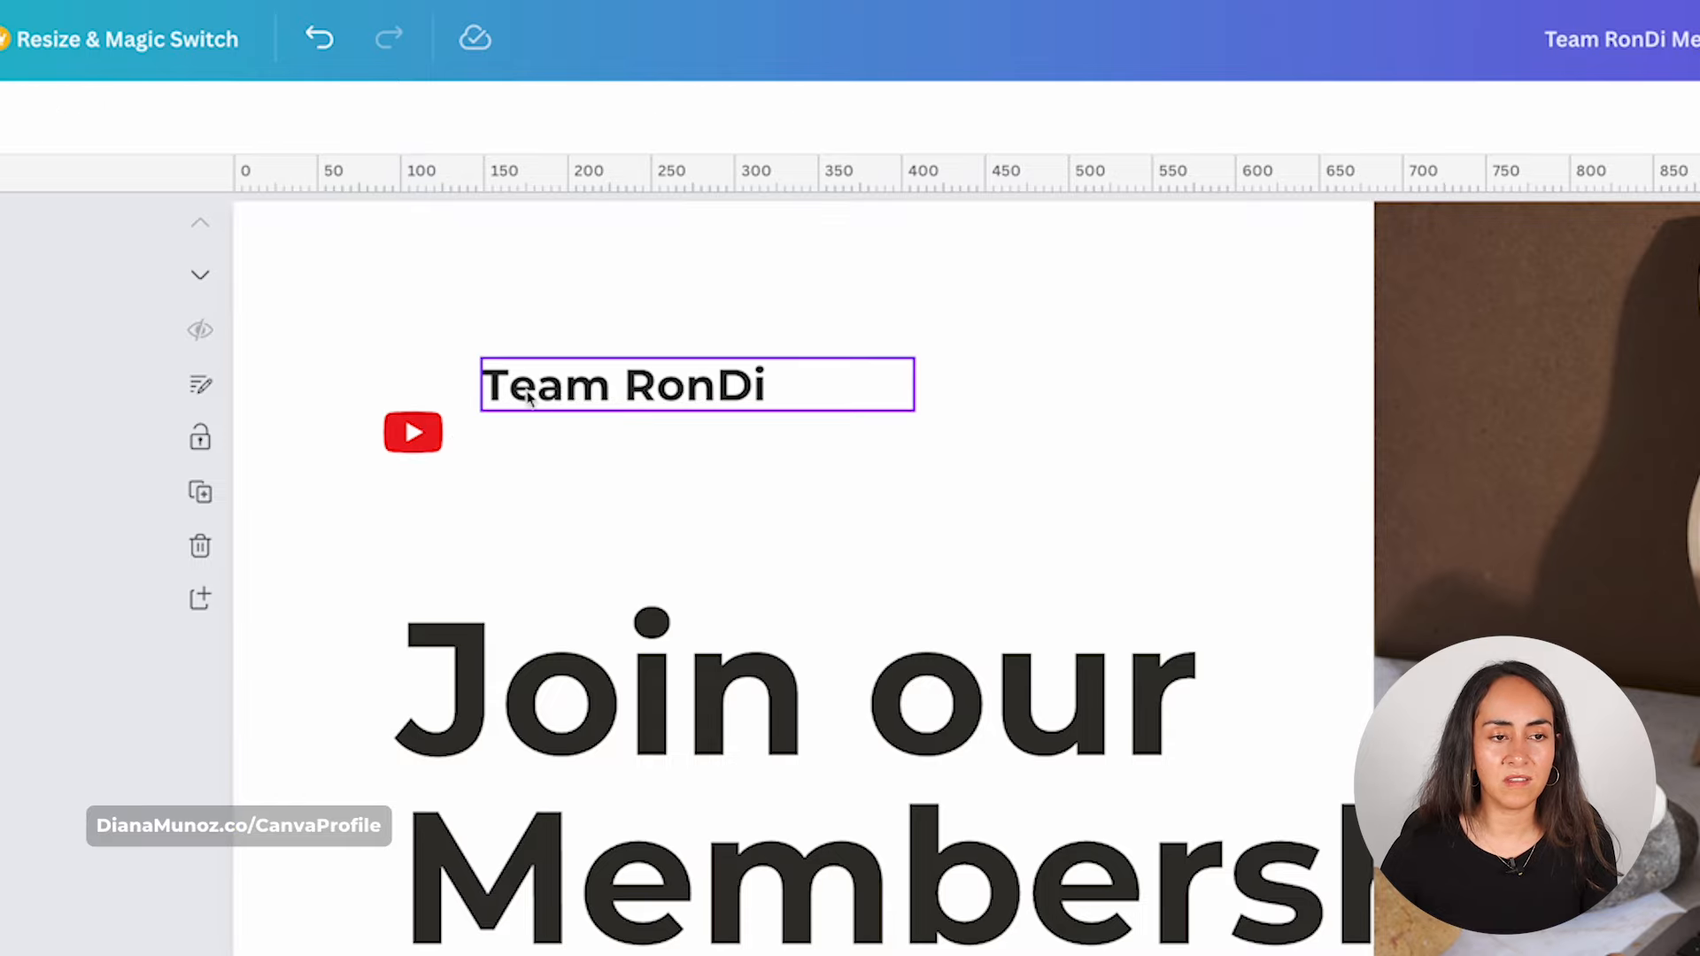
# Move the YouTube logo up beside the Team RonDi text, into the deleted icon's place.
pyautogui.moveTo(428, 433); pyautogui.dragTo(428, 386)
pyautogui.click(680, 500)
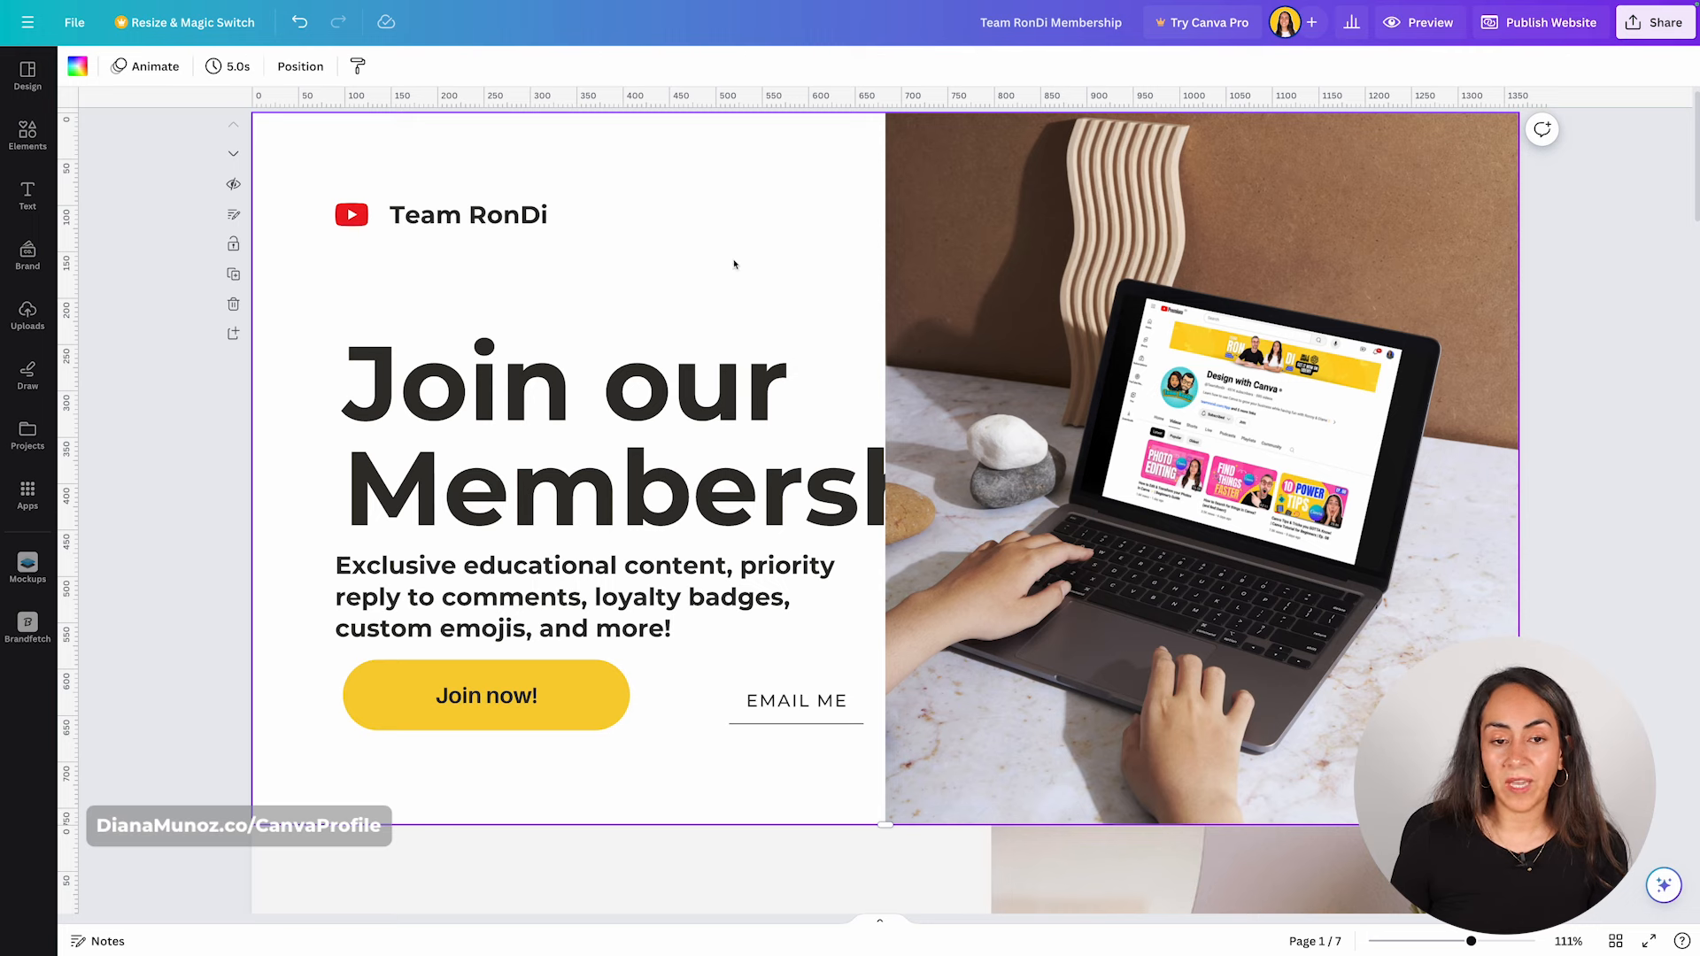
pyautogui.moveTo(734, 264); pyautogui.dragTo(647, 590)
pyautogui.click(806, 219)
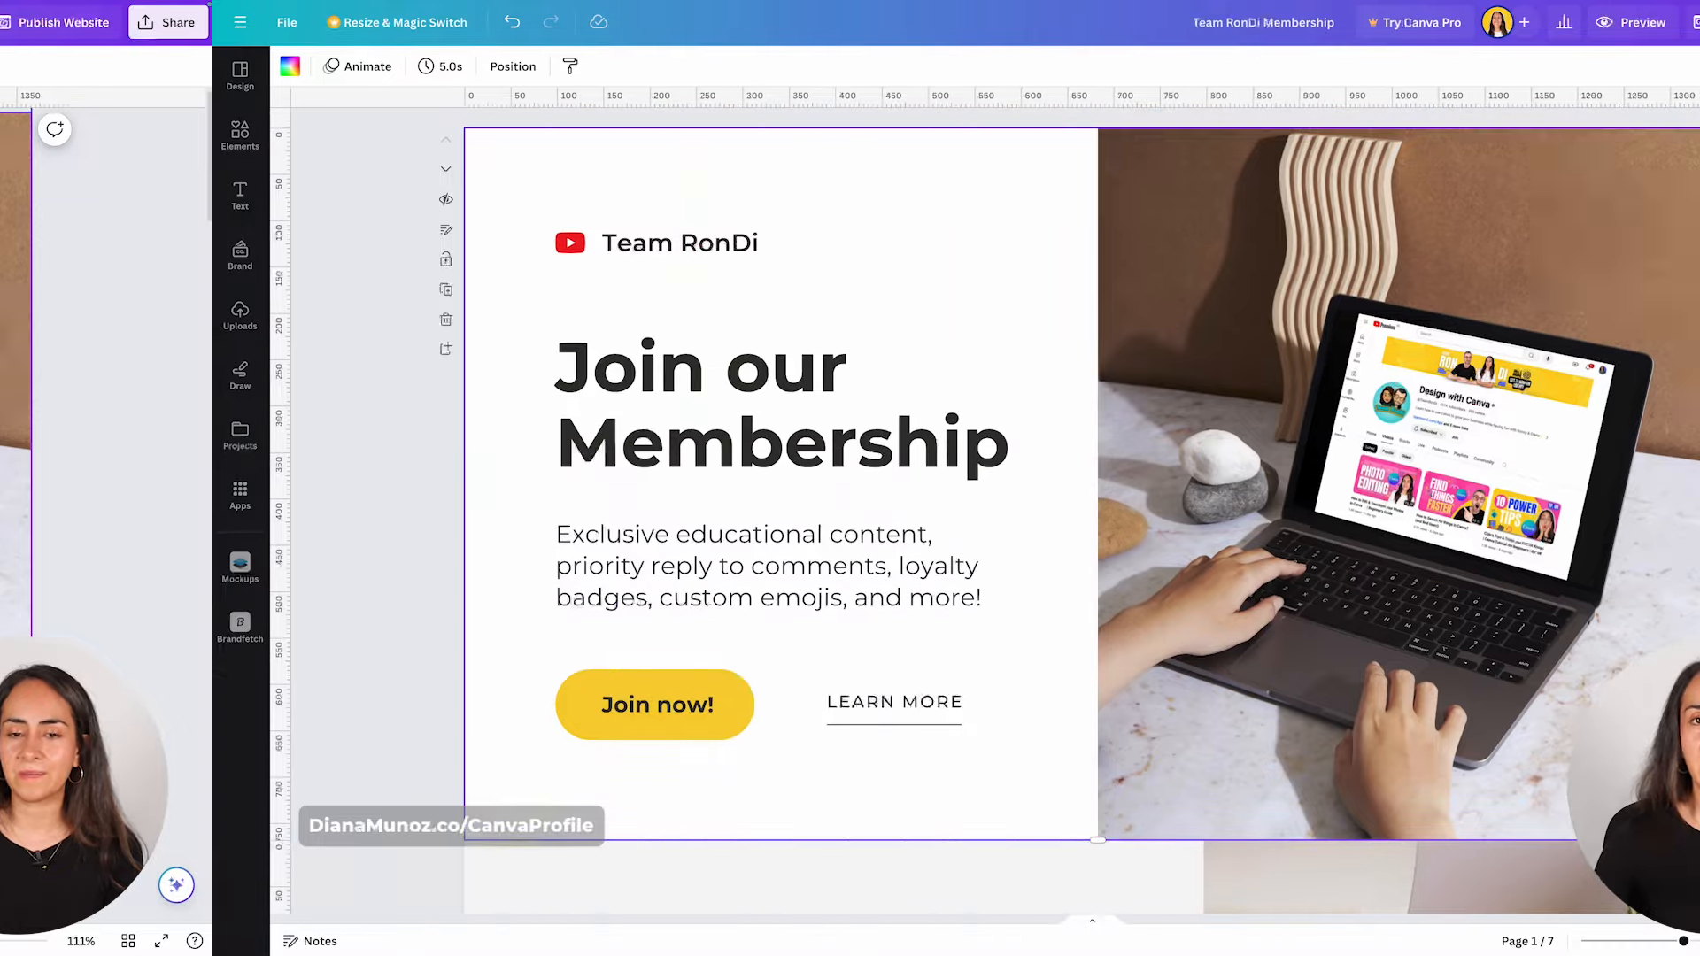
# Delete the Freya Moore portfolio page and the About our Company page below page 1.
pyautogui.scroll(-7, 1601, 629)
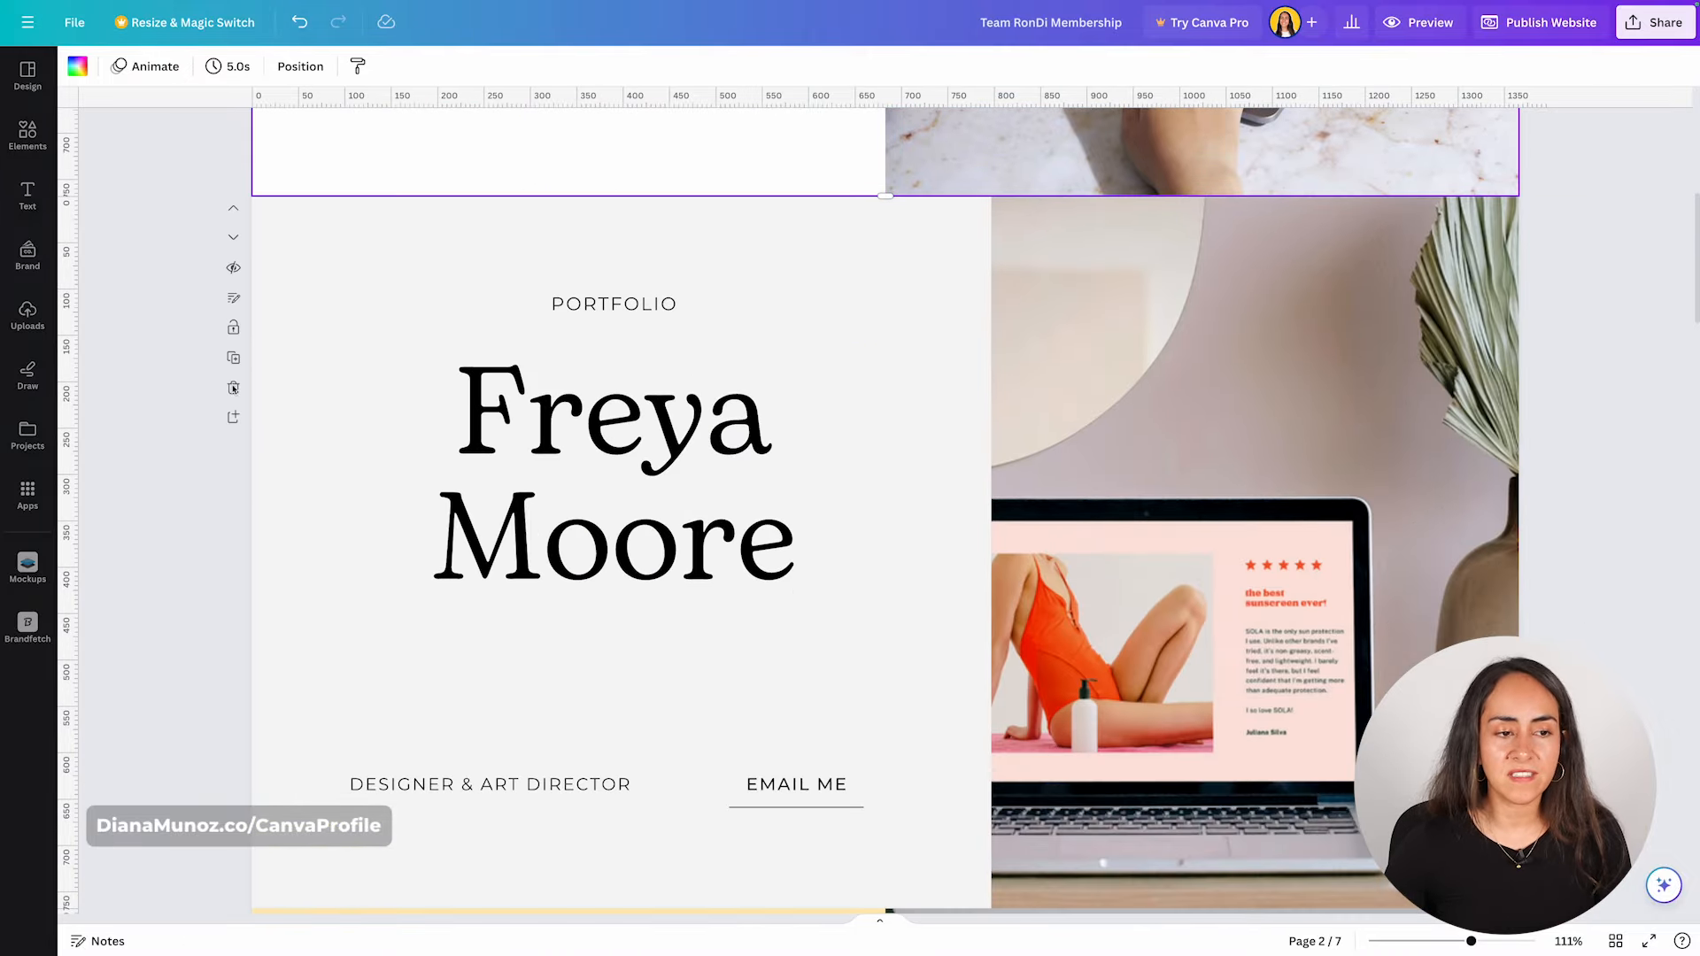
pyautogui.click(234, 388)
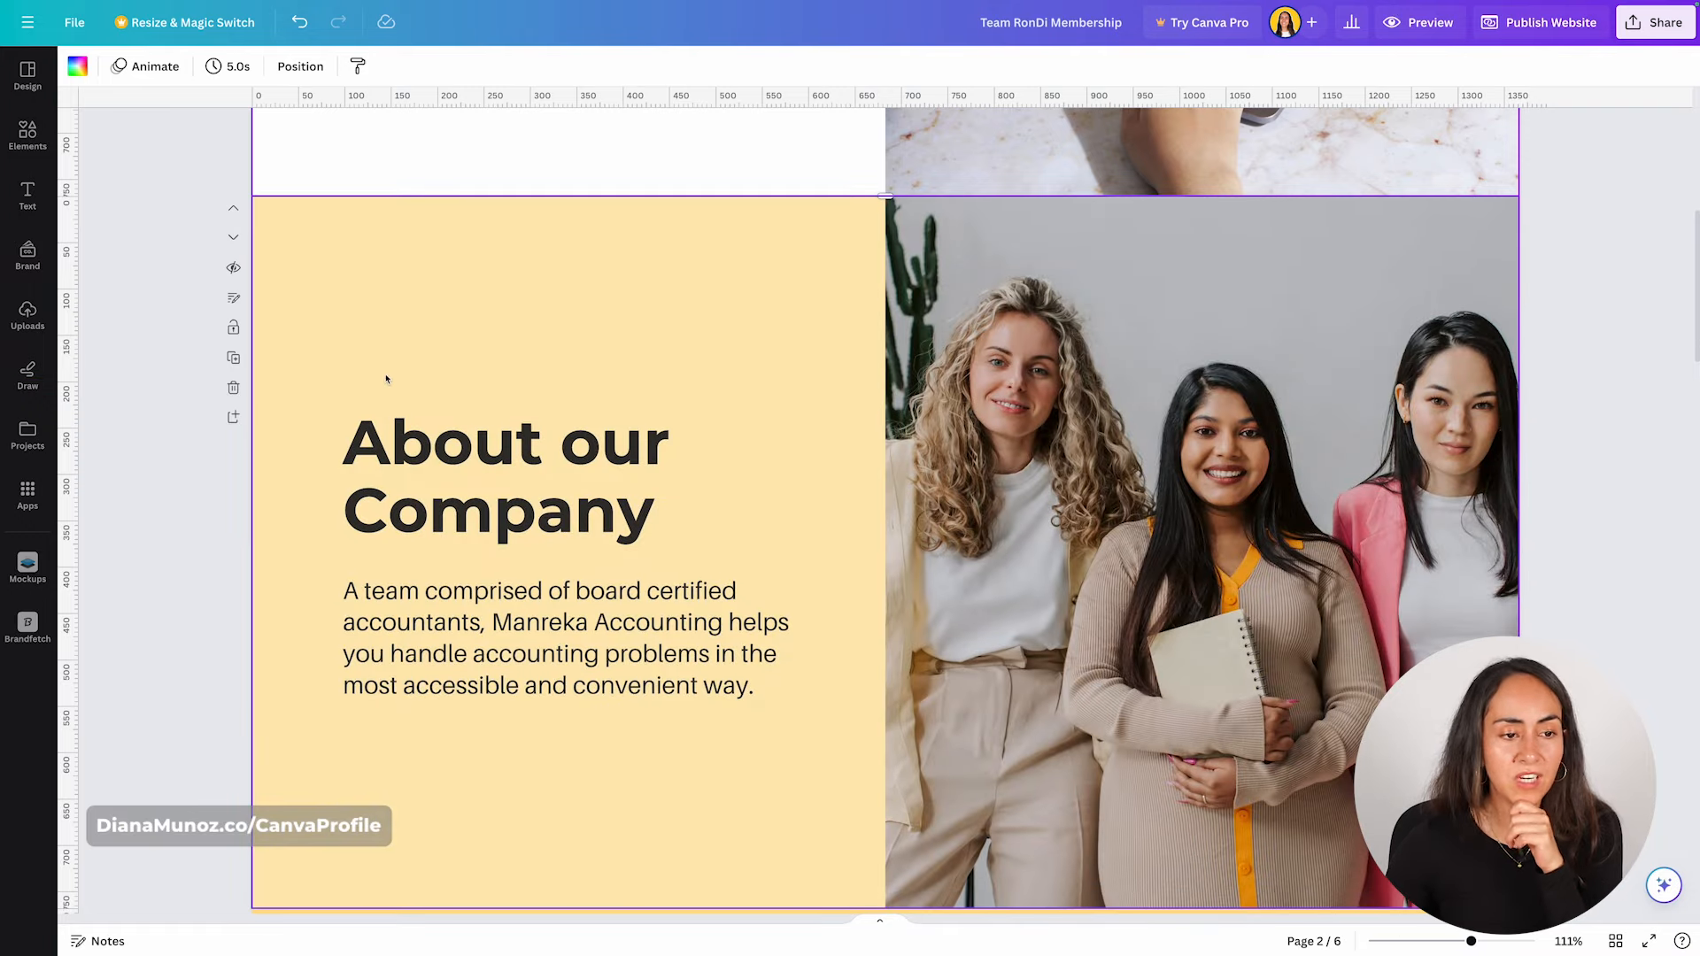
pyautogui.click(234, 387)
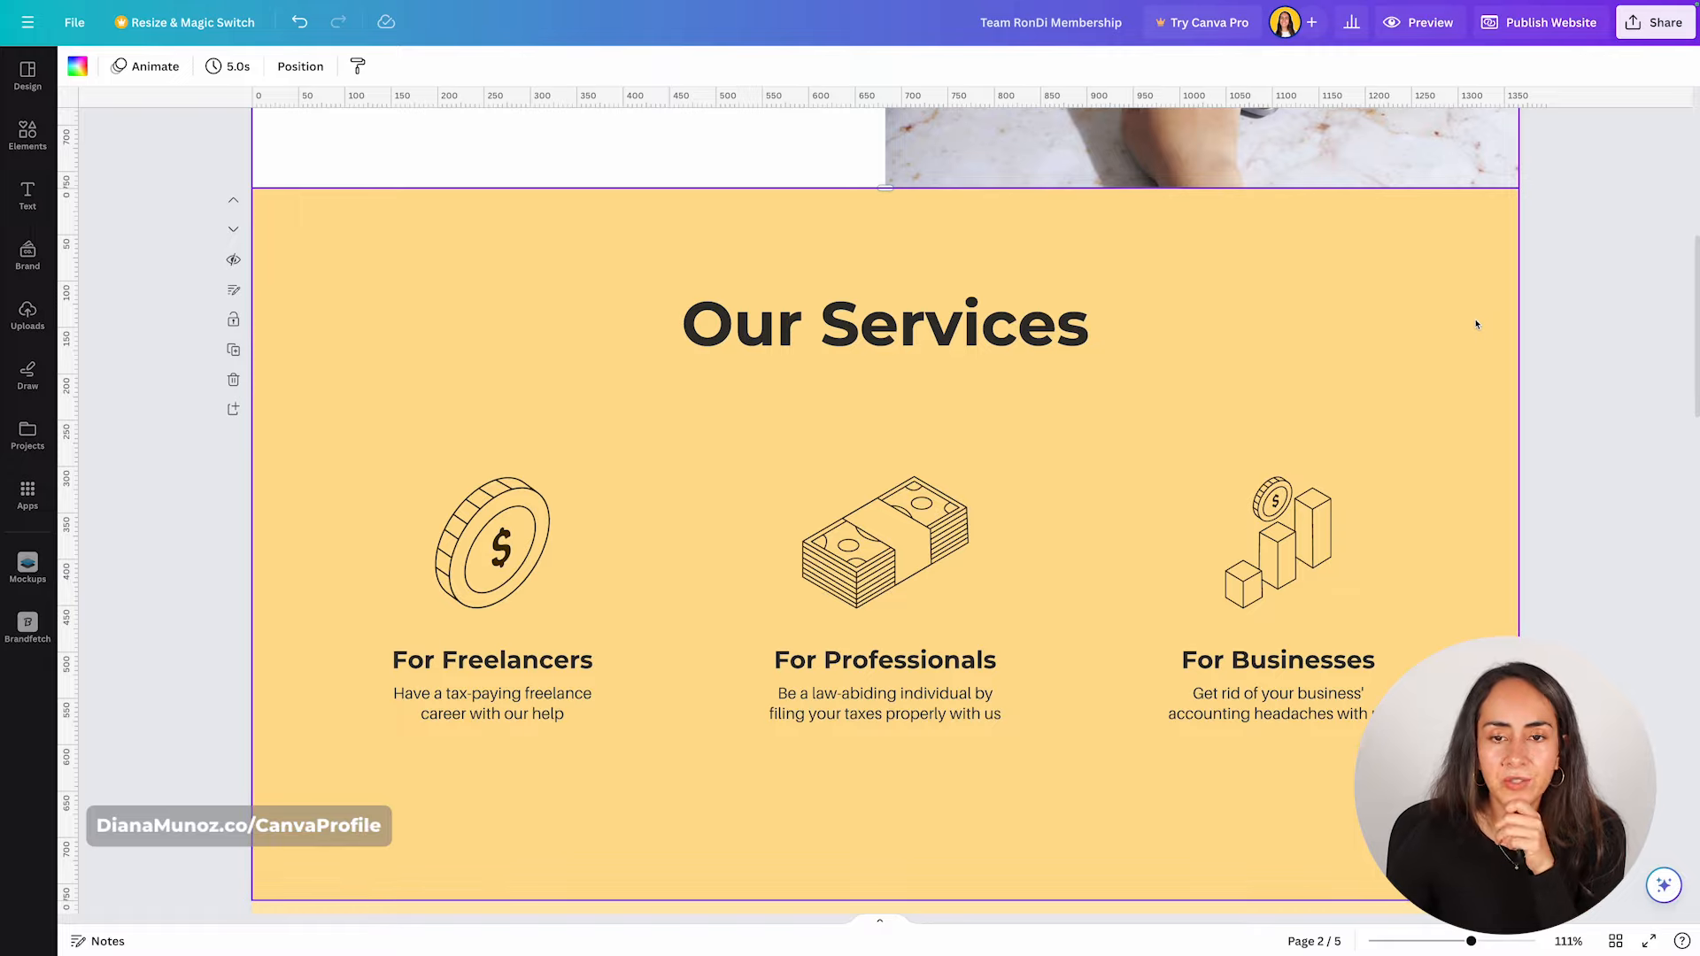
# Set the background color of the Our Services page to #F6F5F2.
pyautogui.click(77, 66)
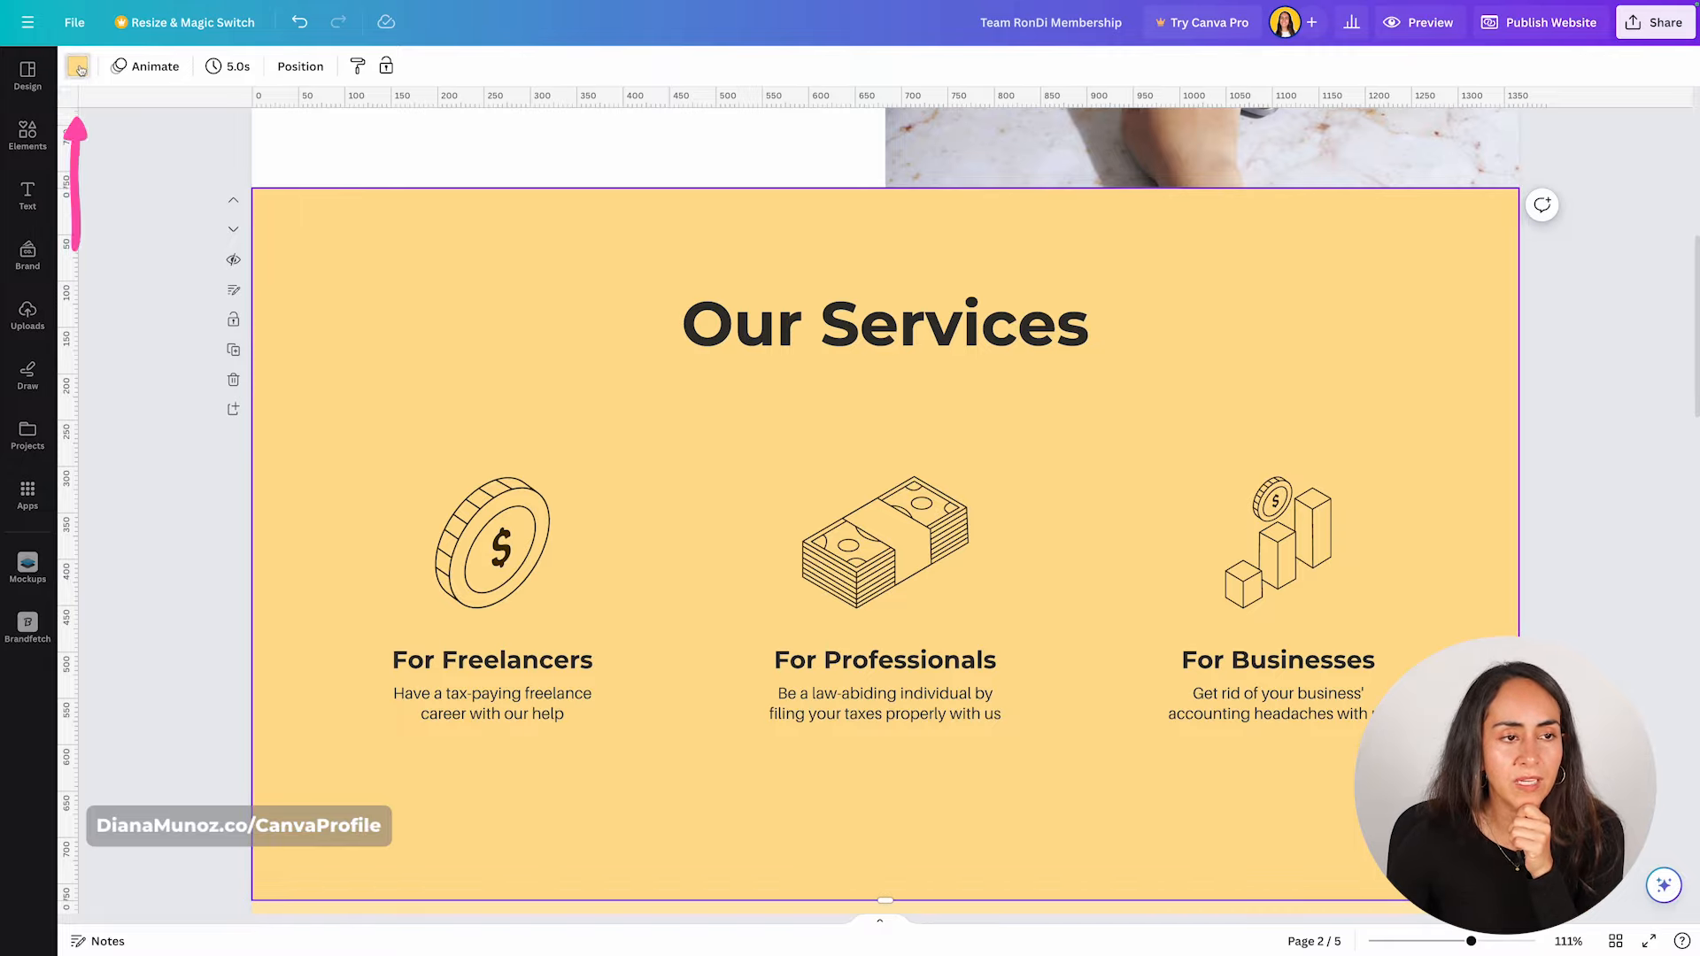
pyautogui.click(89, 159)
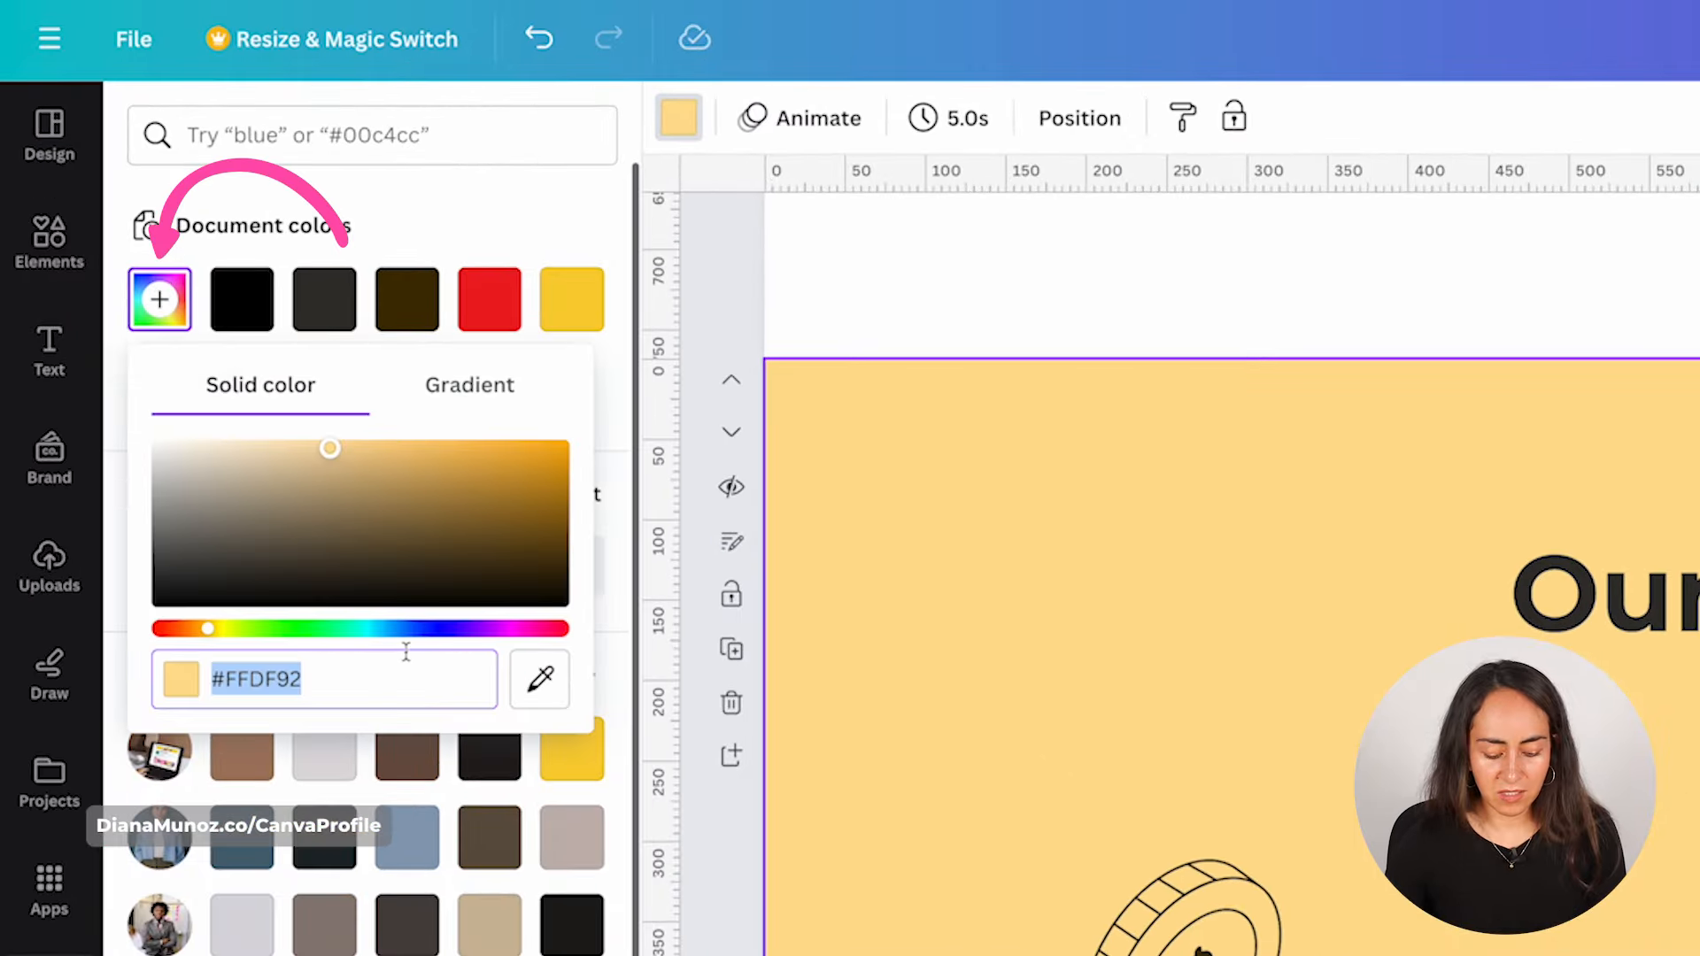
pyautogui.write('#F6F5F2')
pyautogui.click(1320, 571)
# Replace the Our Services heading on page 2 with "Our Tiers".
pyautogui.click(1248, 311)
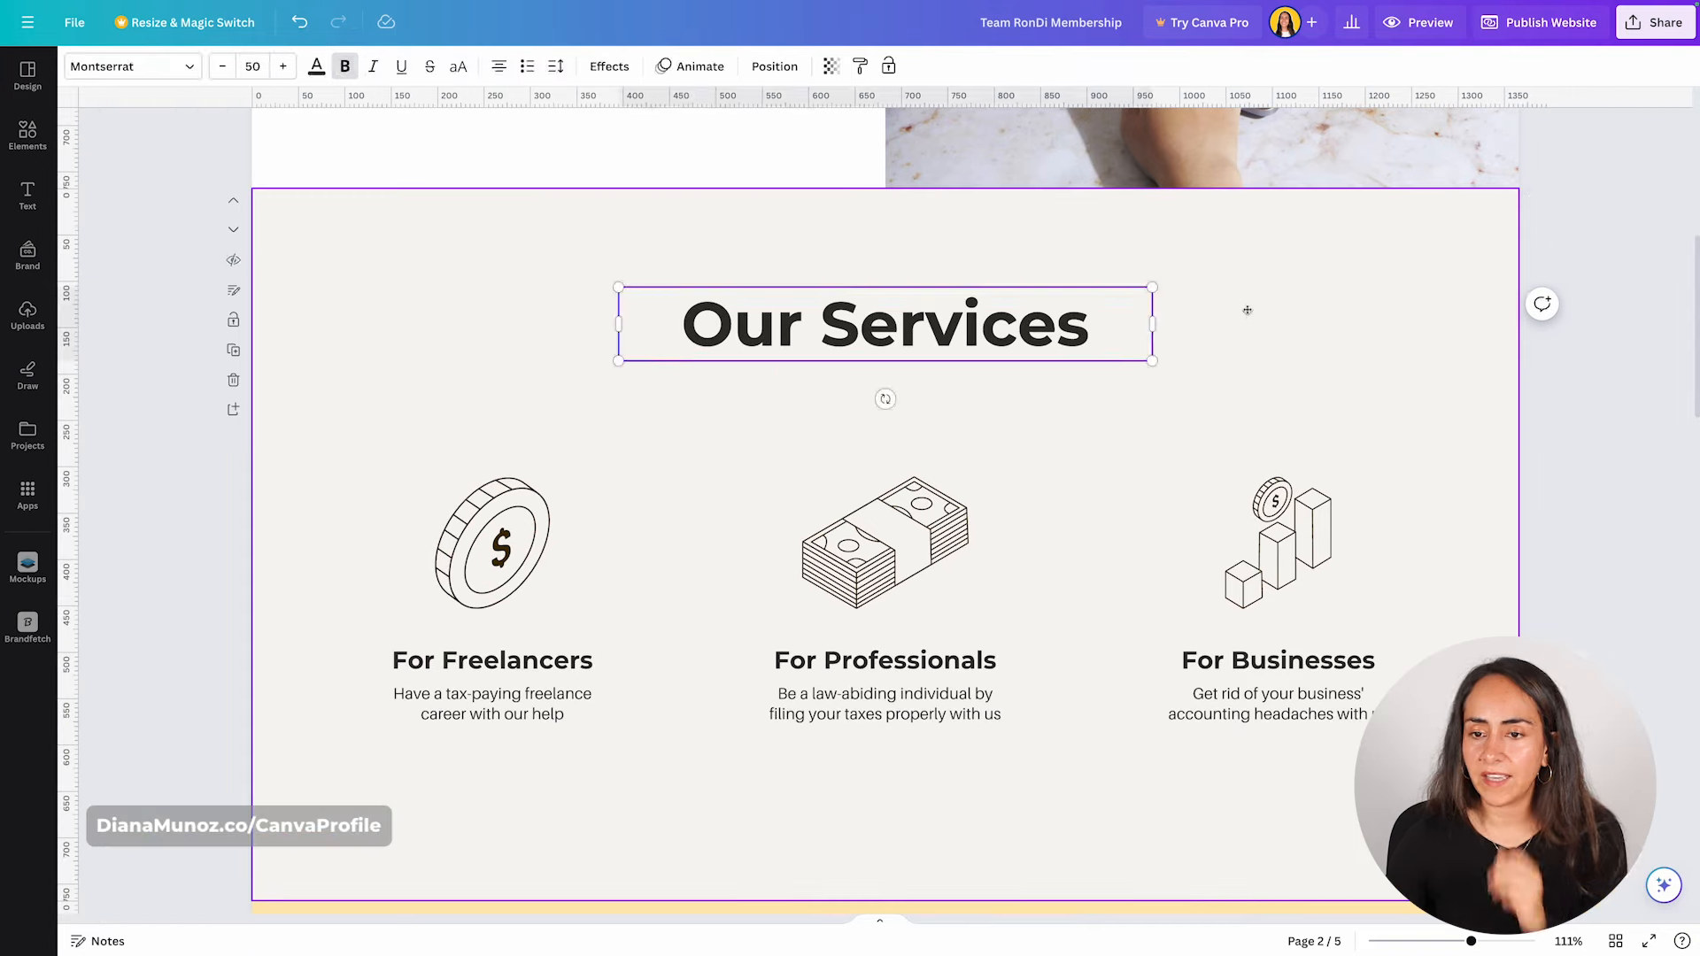
pyautogui.click(1052, 332)
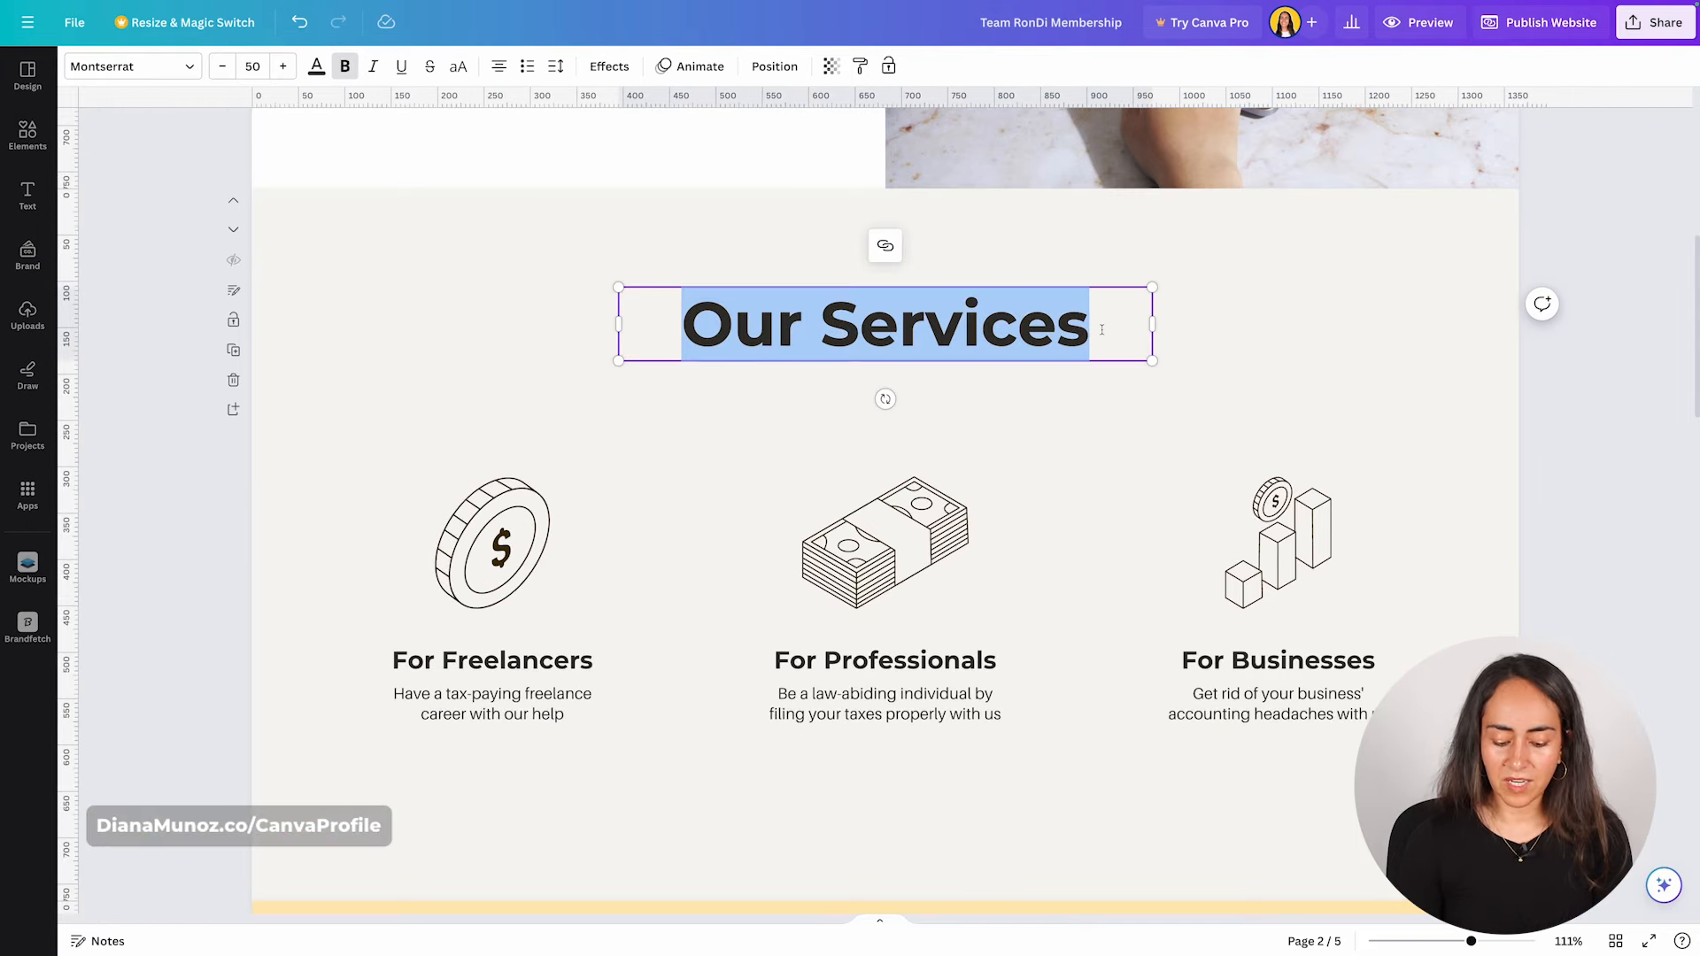
pyautogui.write('Our Tiers')
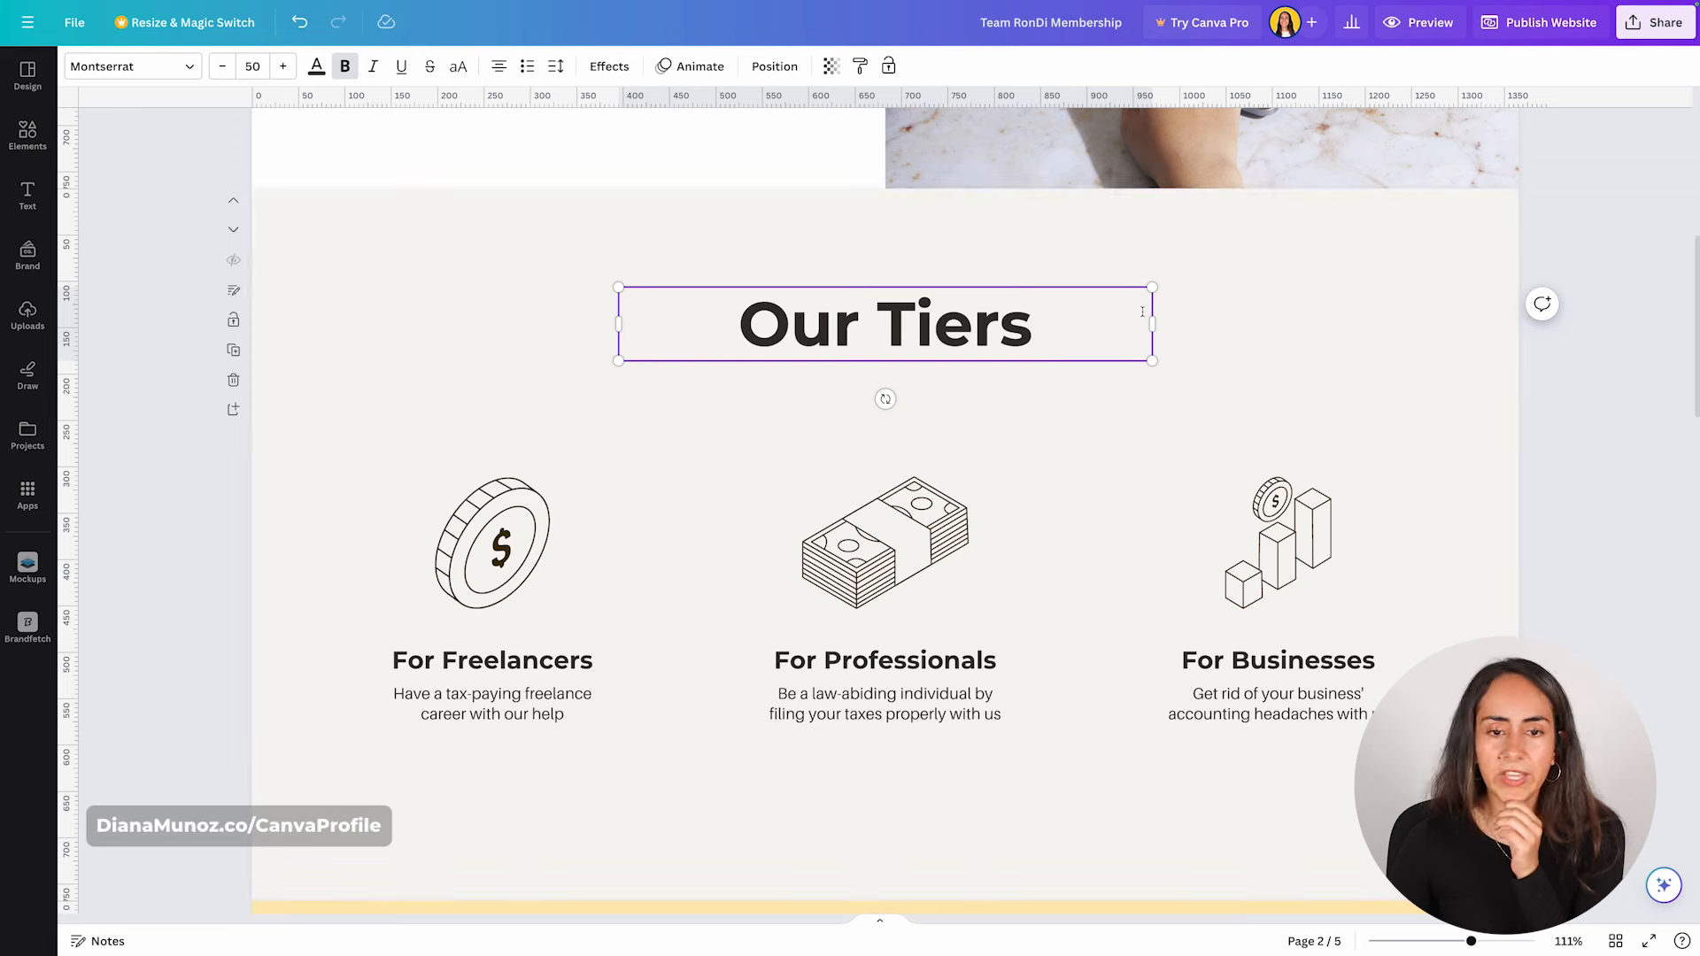
# Left-align the Our Tiers heading and move it to the upper-left margin corner of page 2.
pyautogui.click(500, 66)
pyautogui.click(1222, 360)
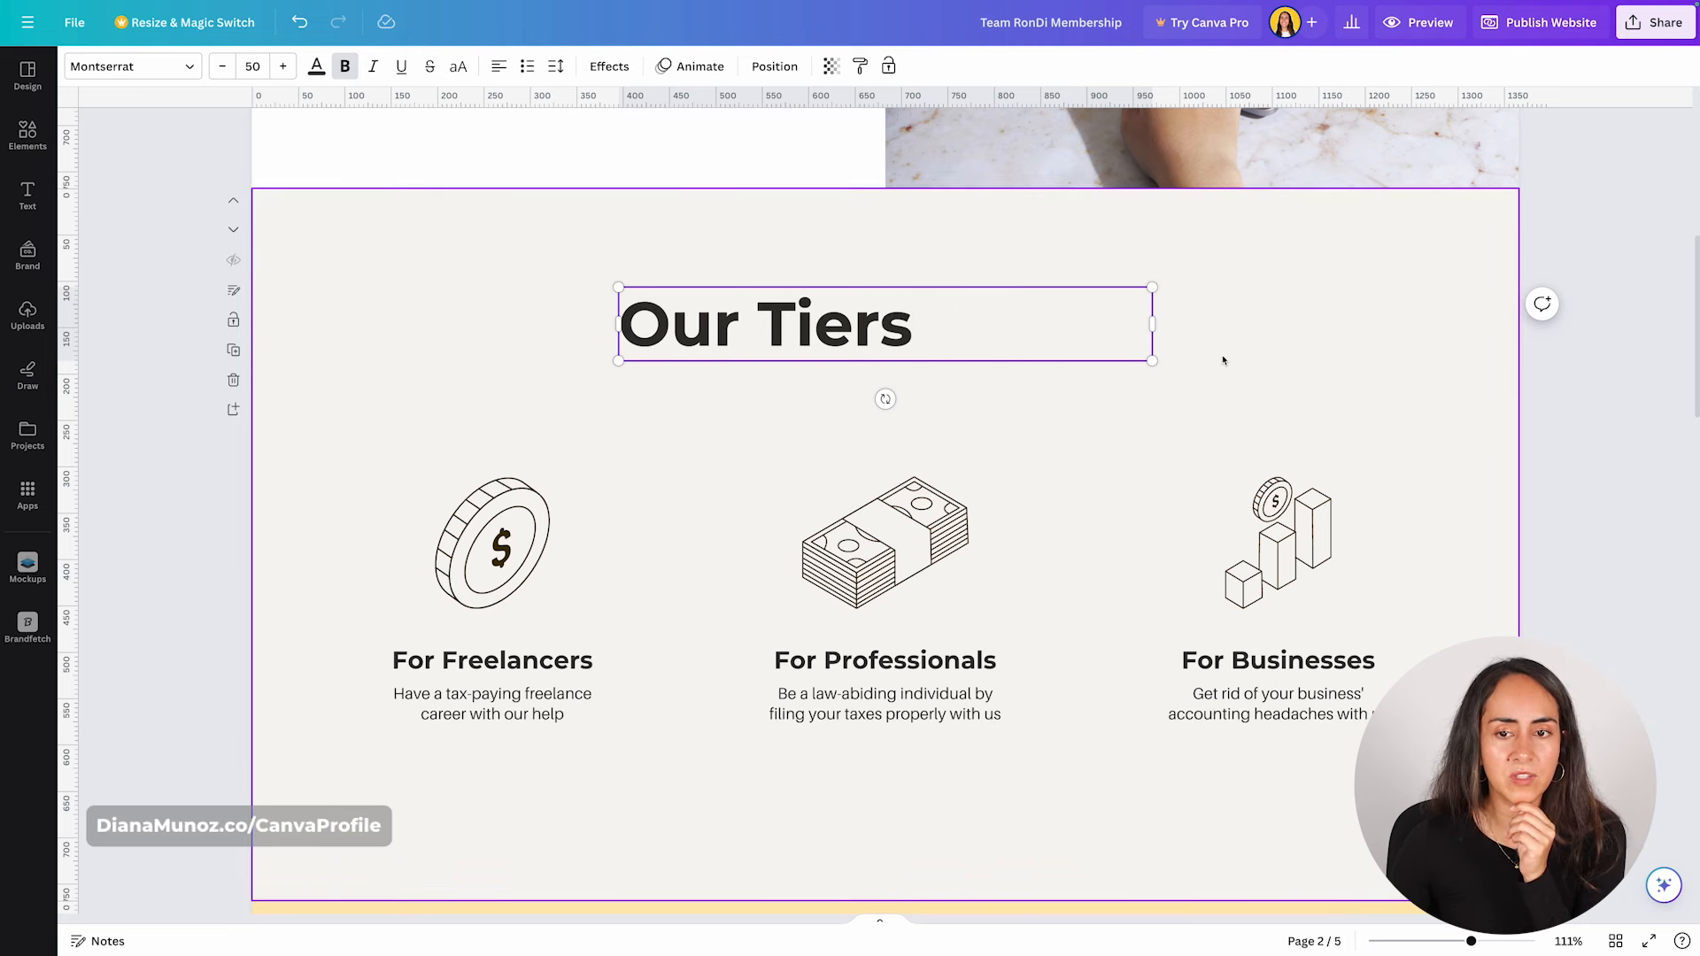
pyautogui.moveTo(1079, 342); pyautogui.dragTo(743, 308)
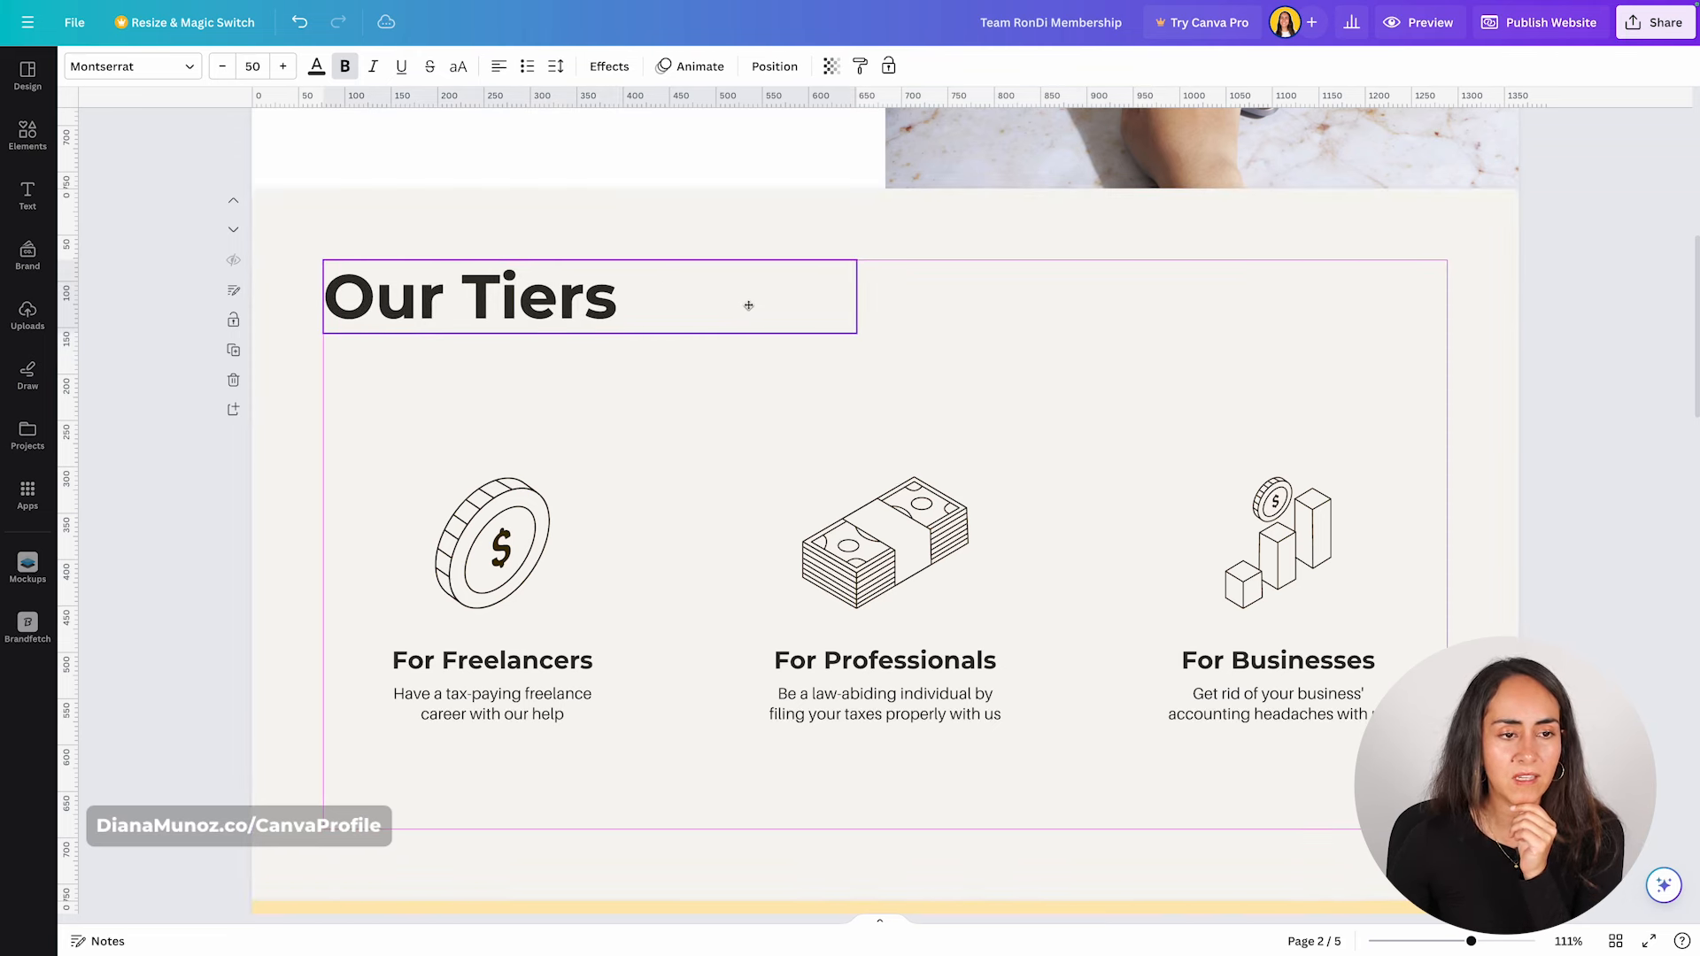
pyautogui.click(1195, 364)
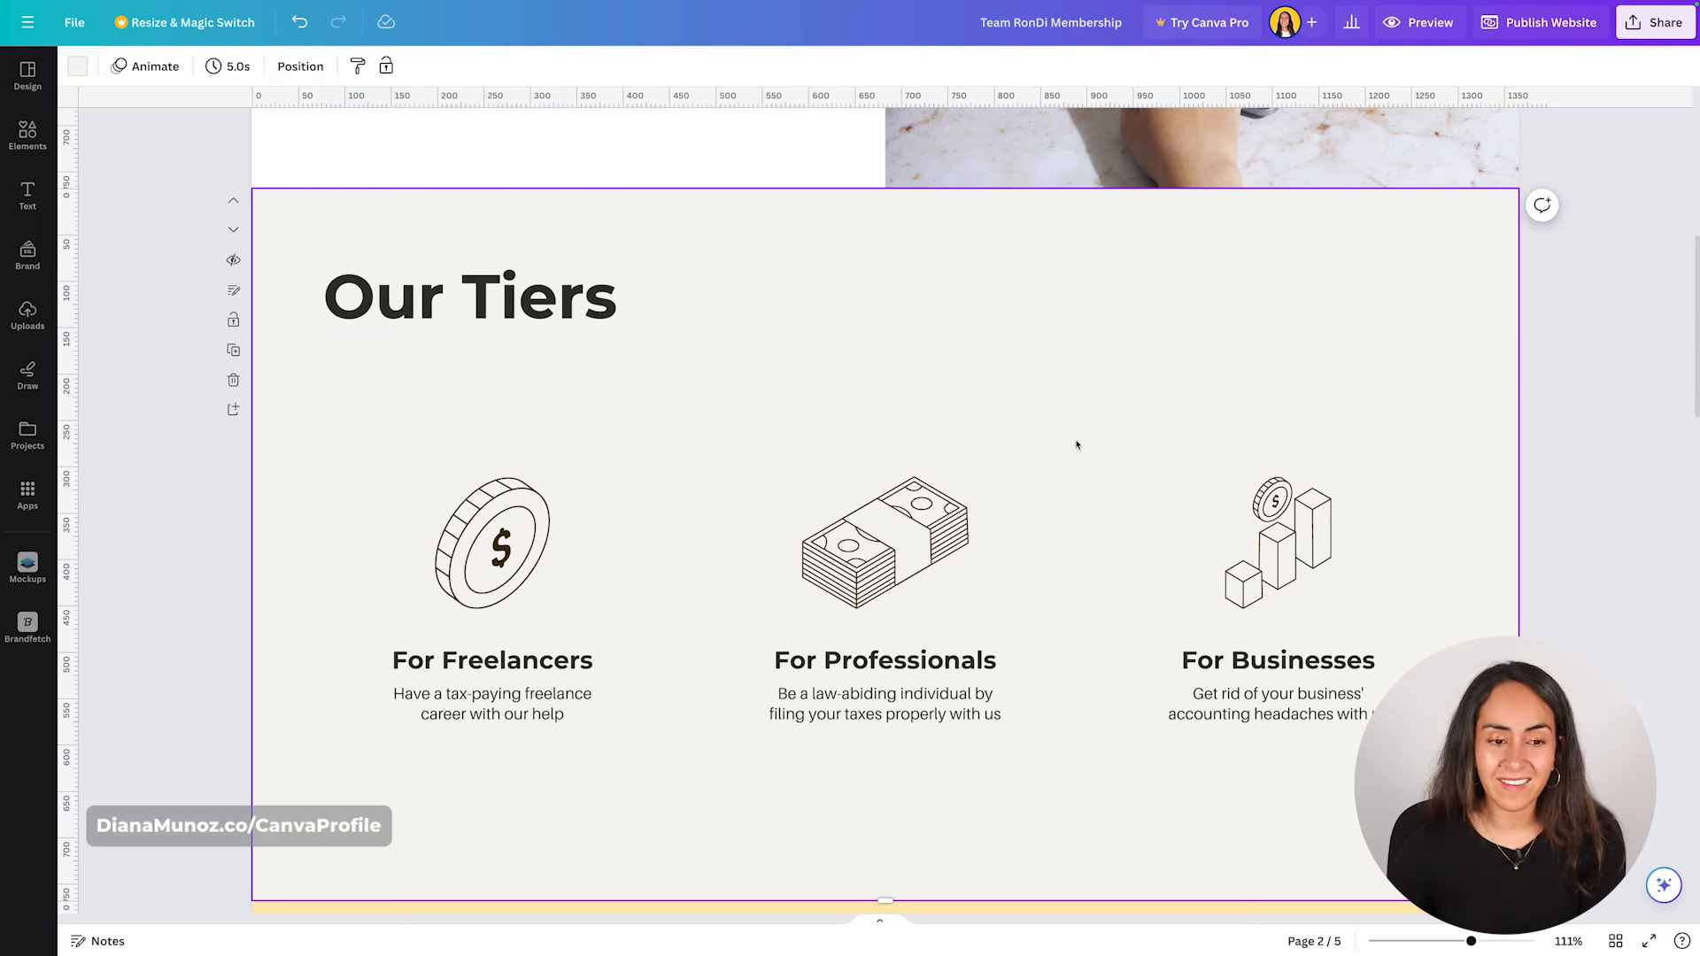
# Browse the website templates and open the pages of The Wellhall hotel template.
pyautogui.click(30, 71)
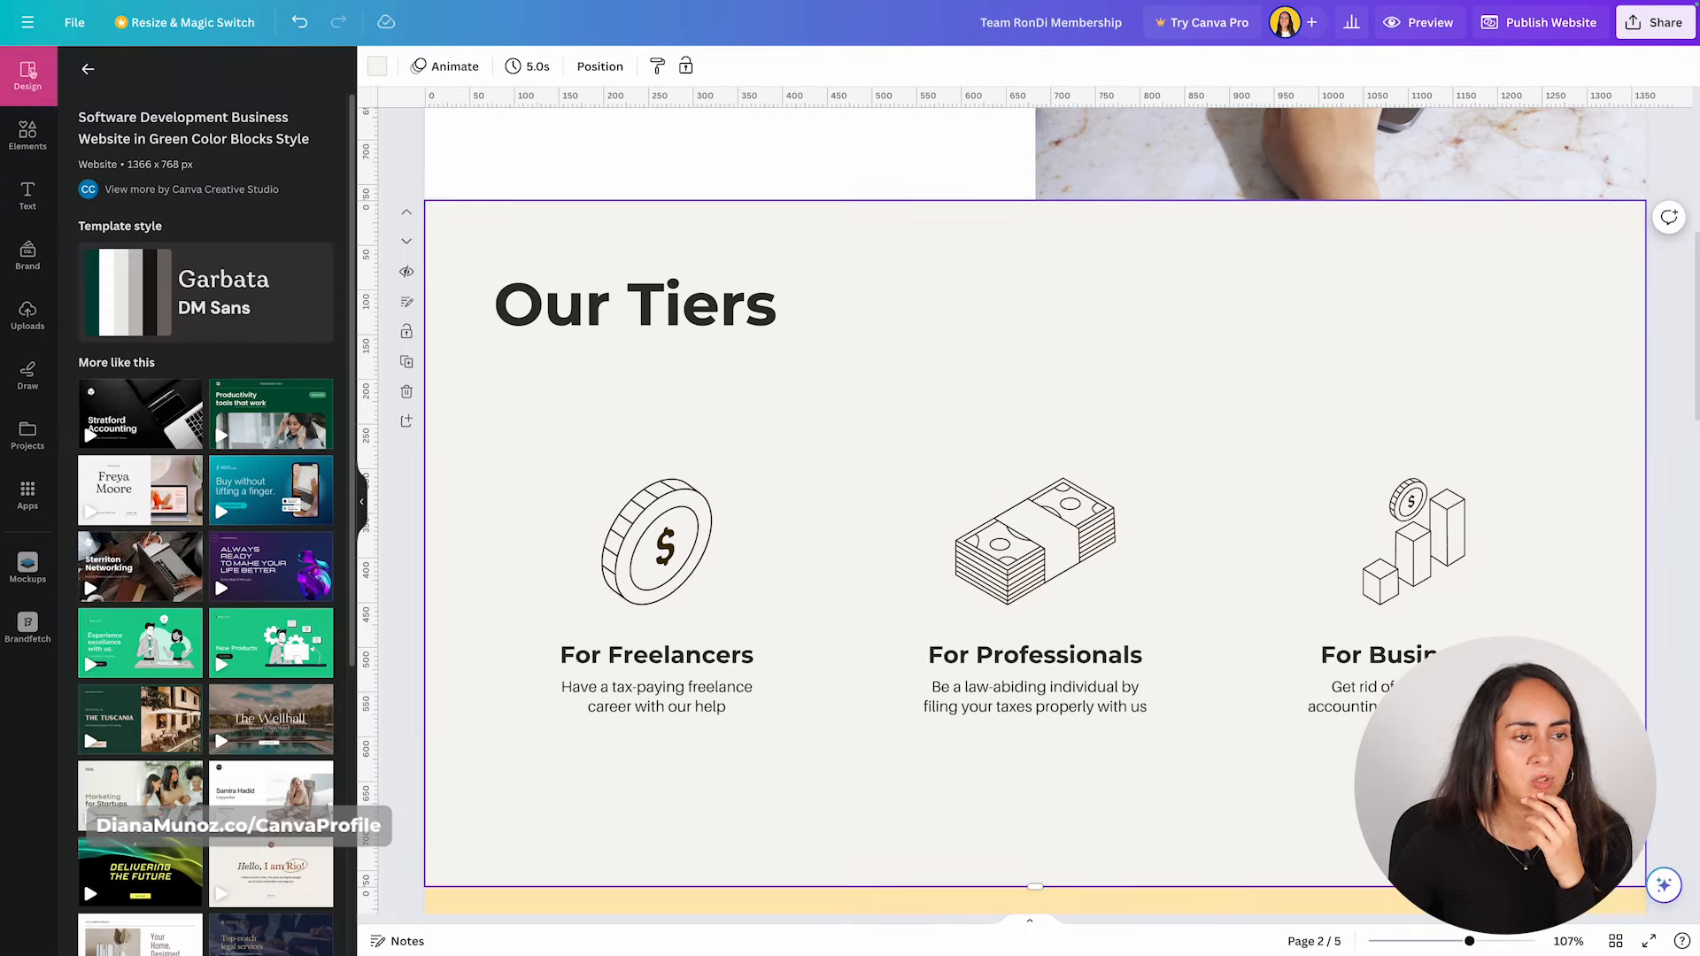
pyautogui.click(89, 69)
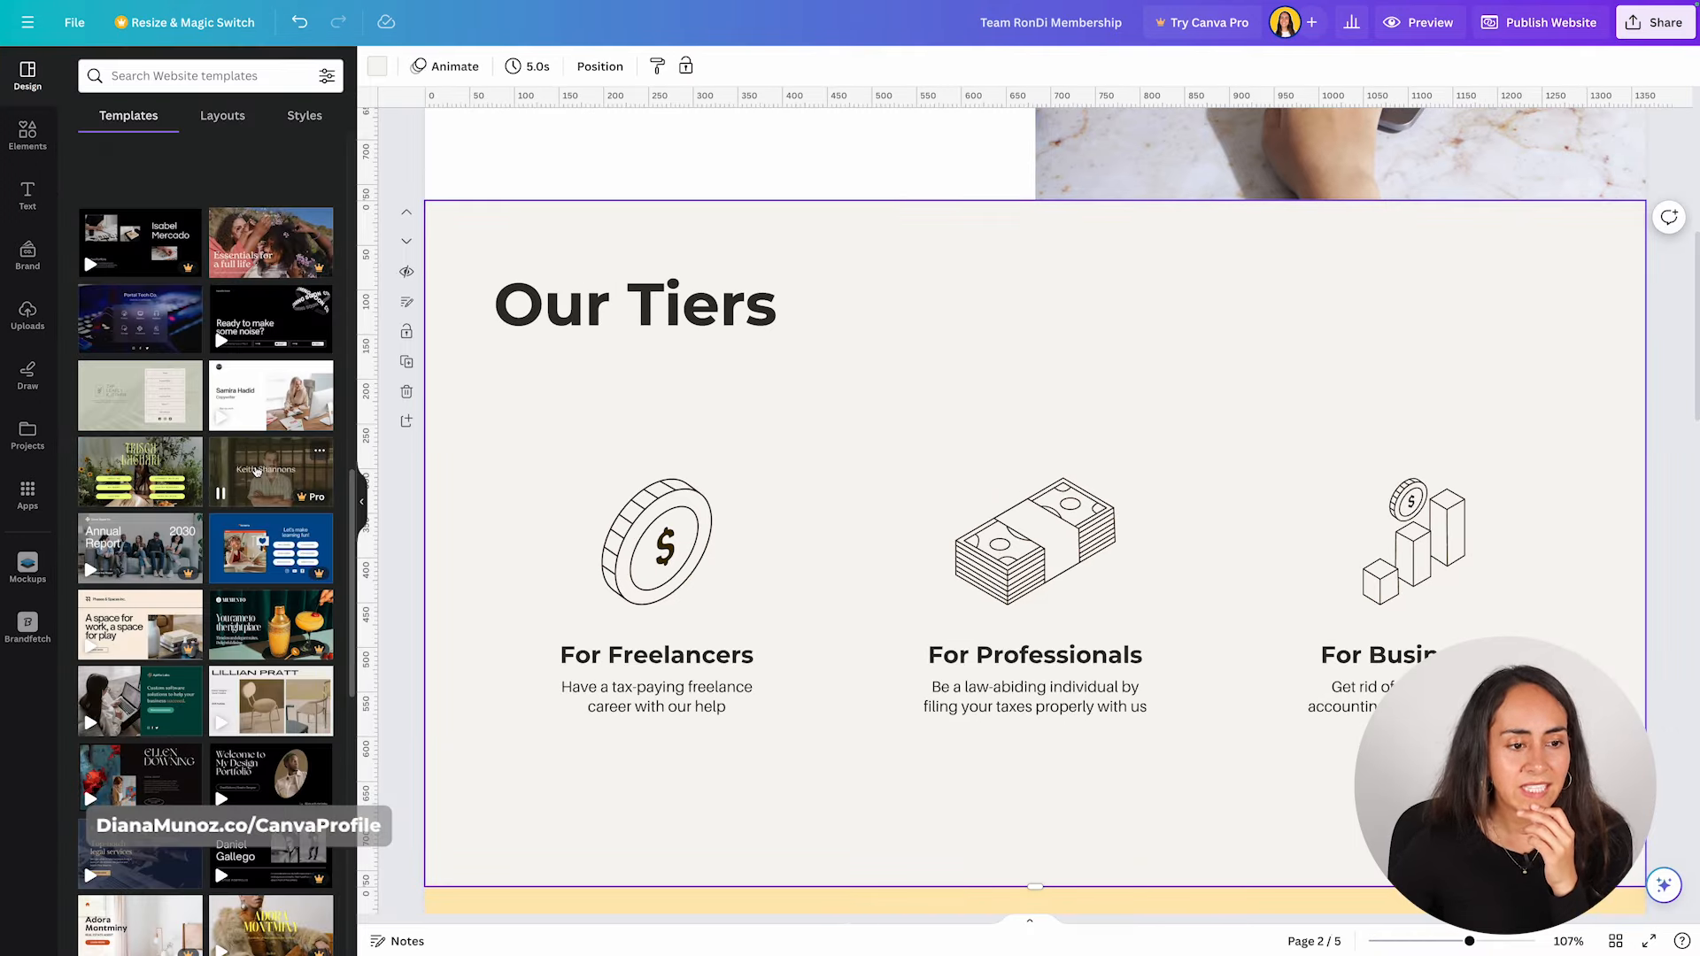
pyautogui.scroll(-5, 263, 478)
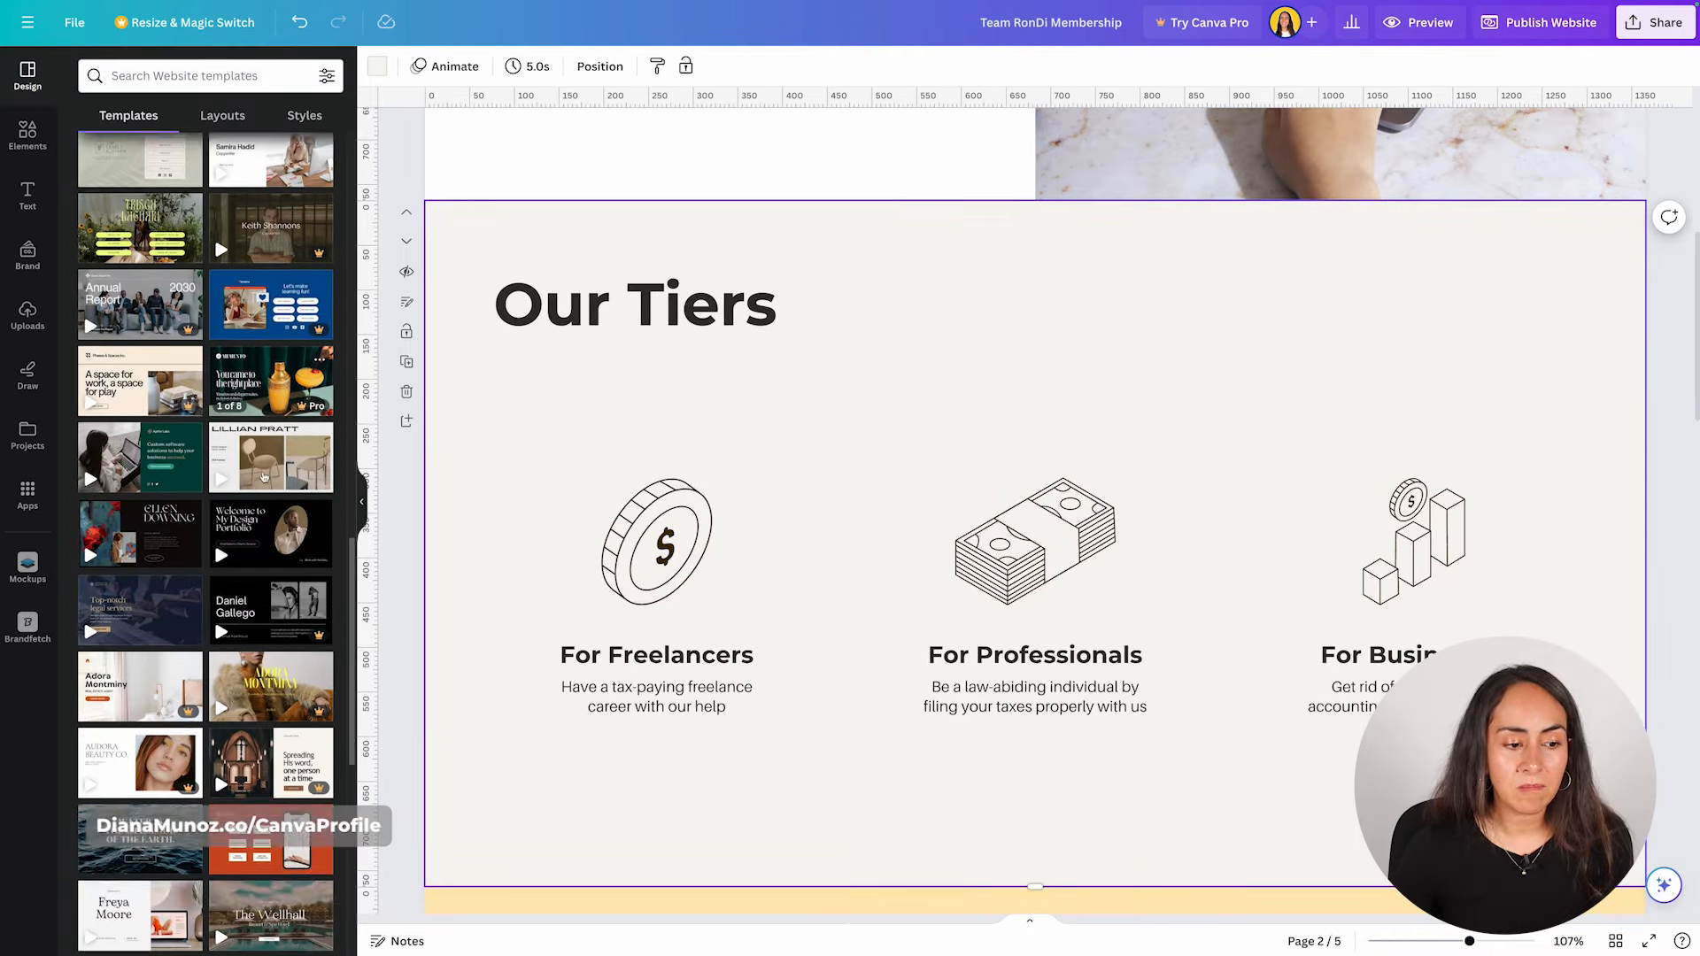
pyautogui.moveTo(264, 478)
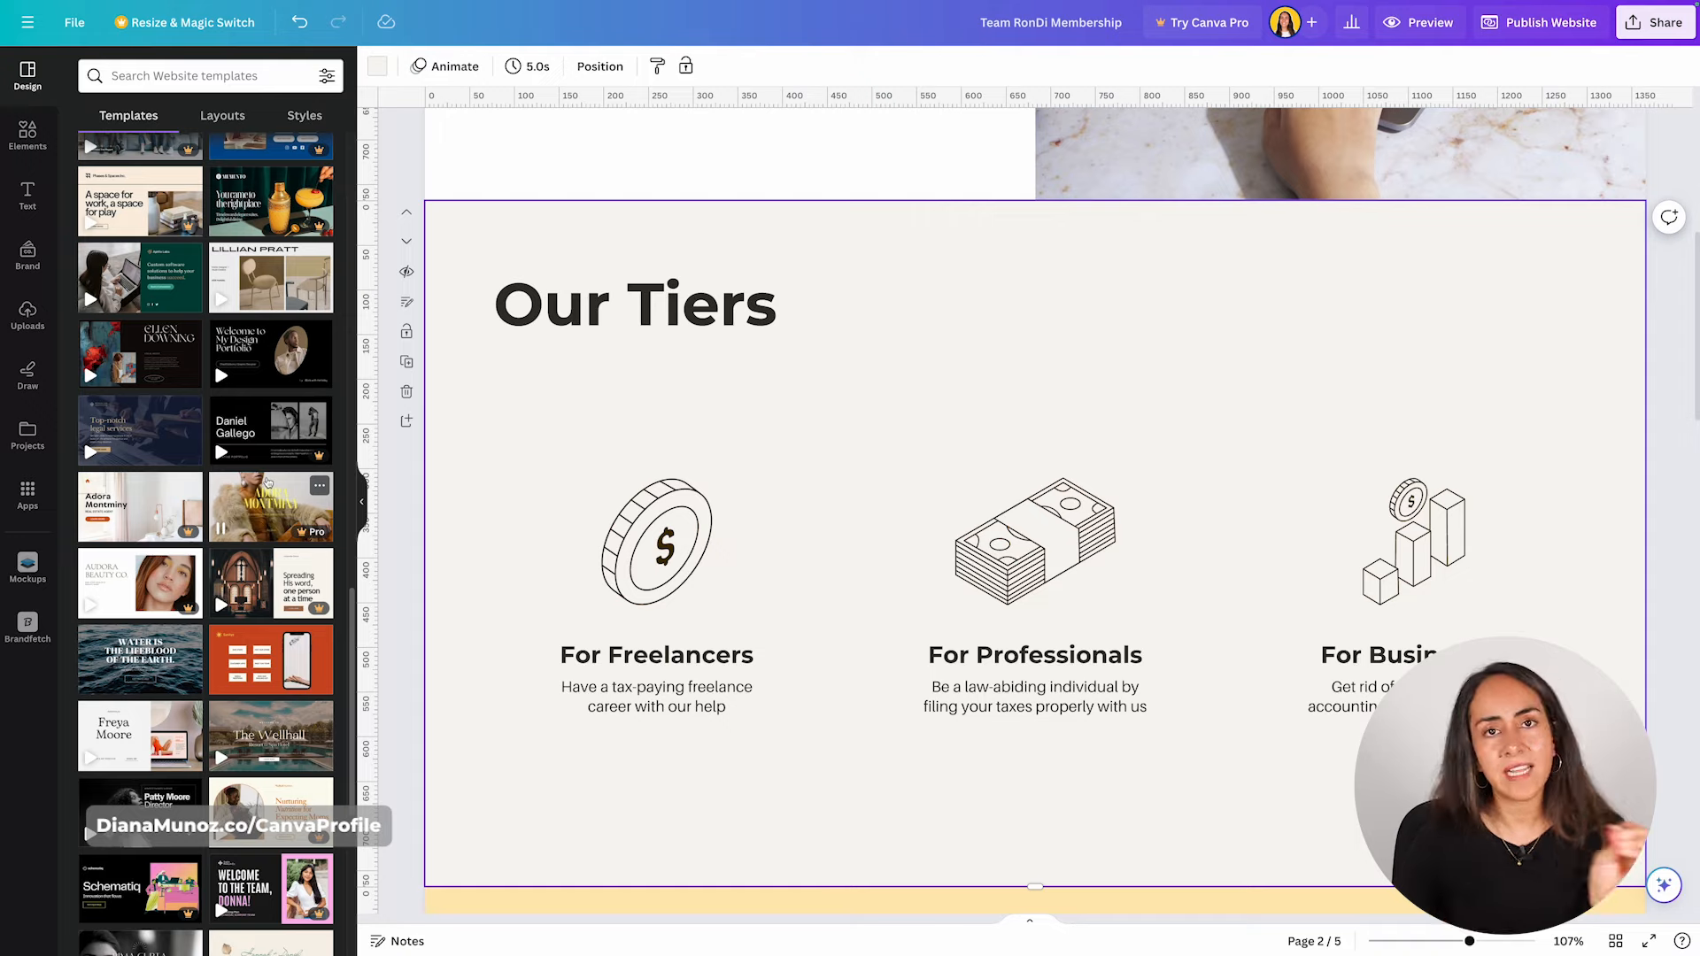
pyautogui.scroll(-4, 237, 680)
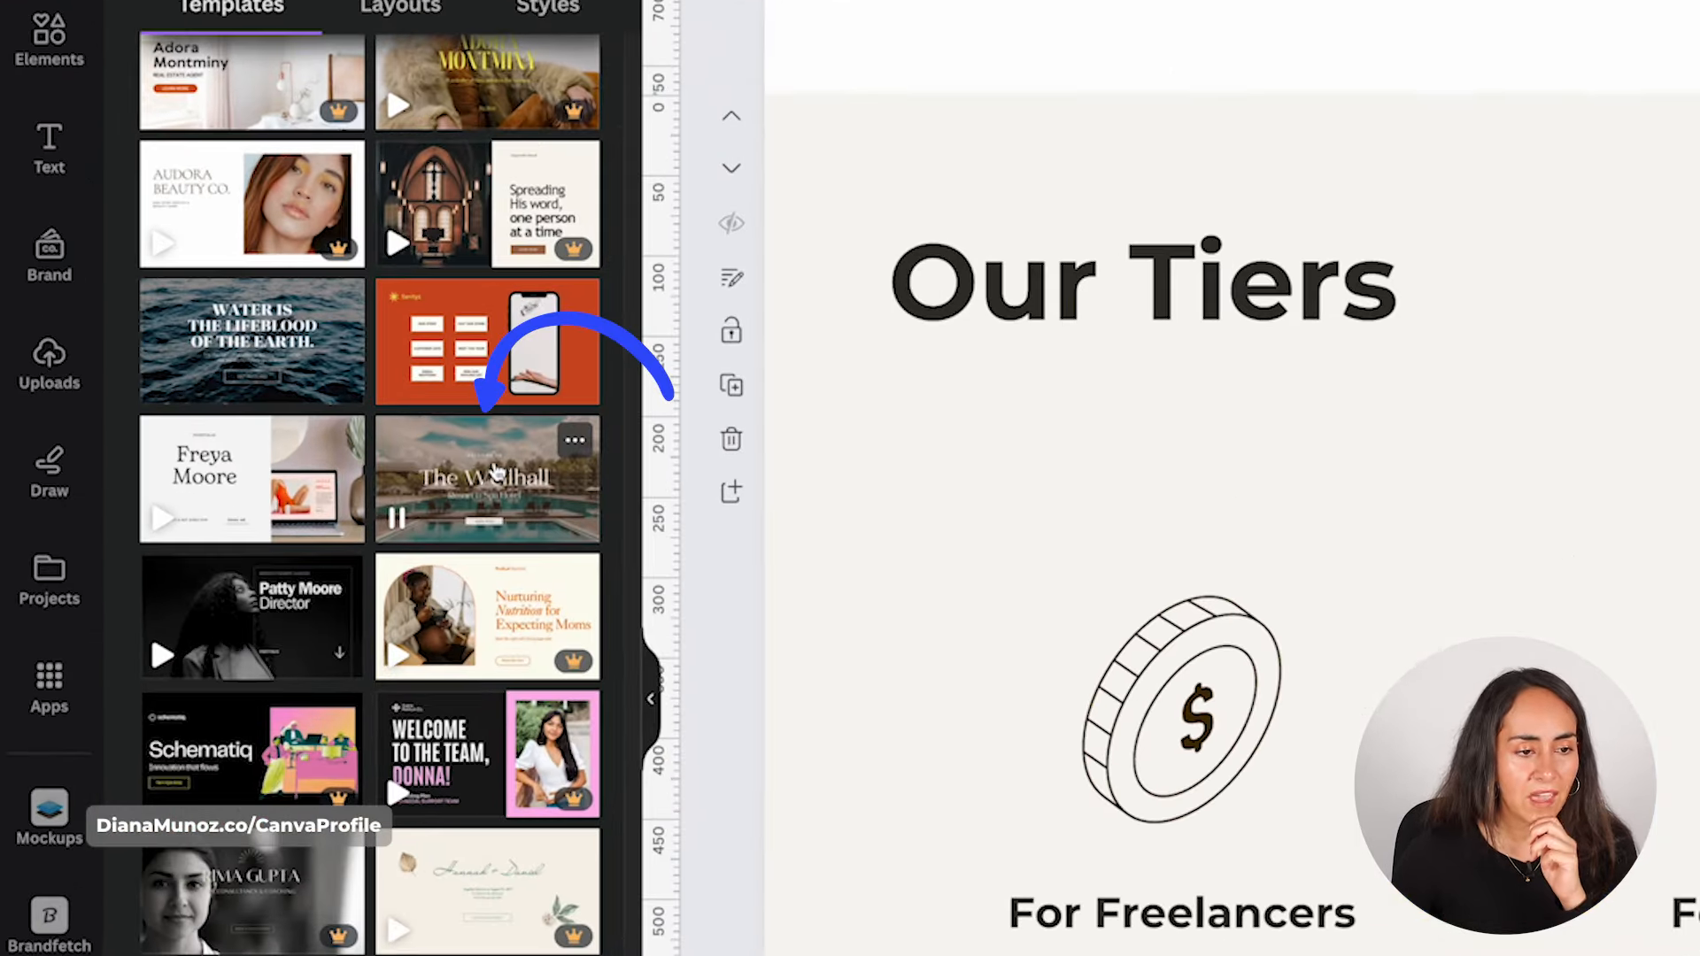
pyautogui.click(496, 473)
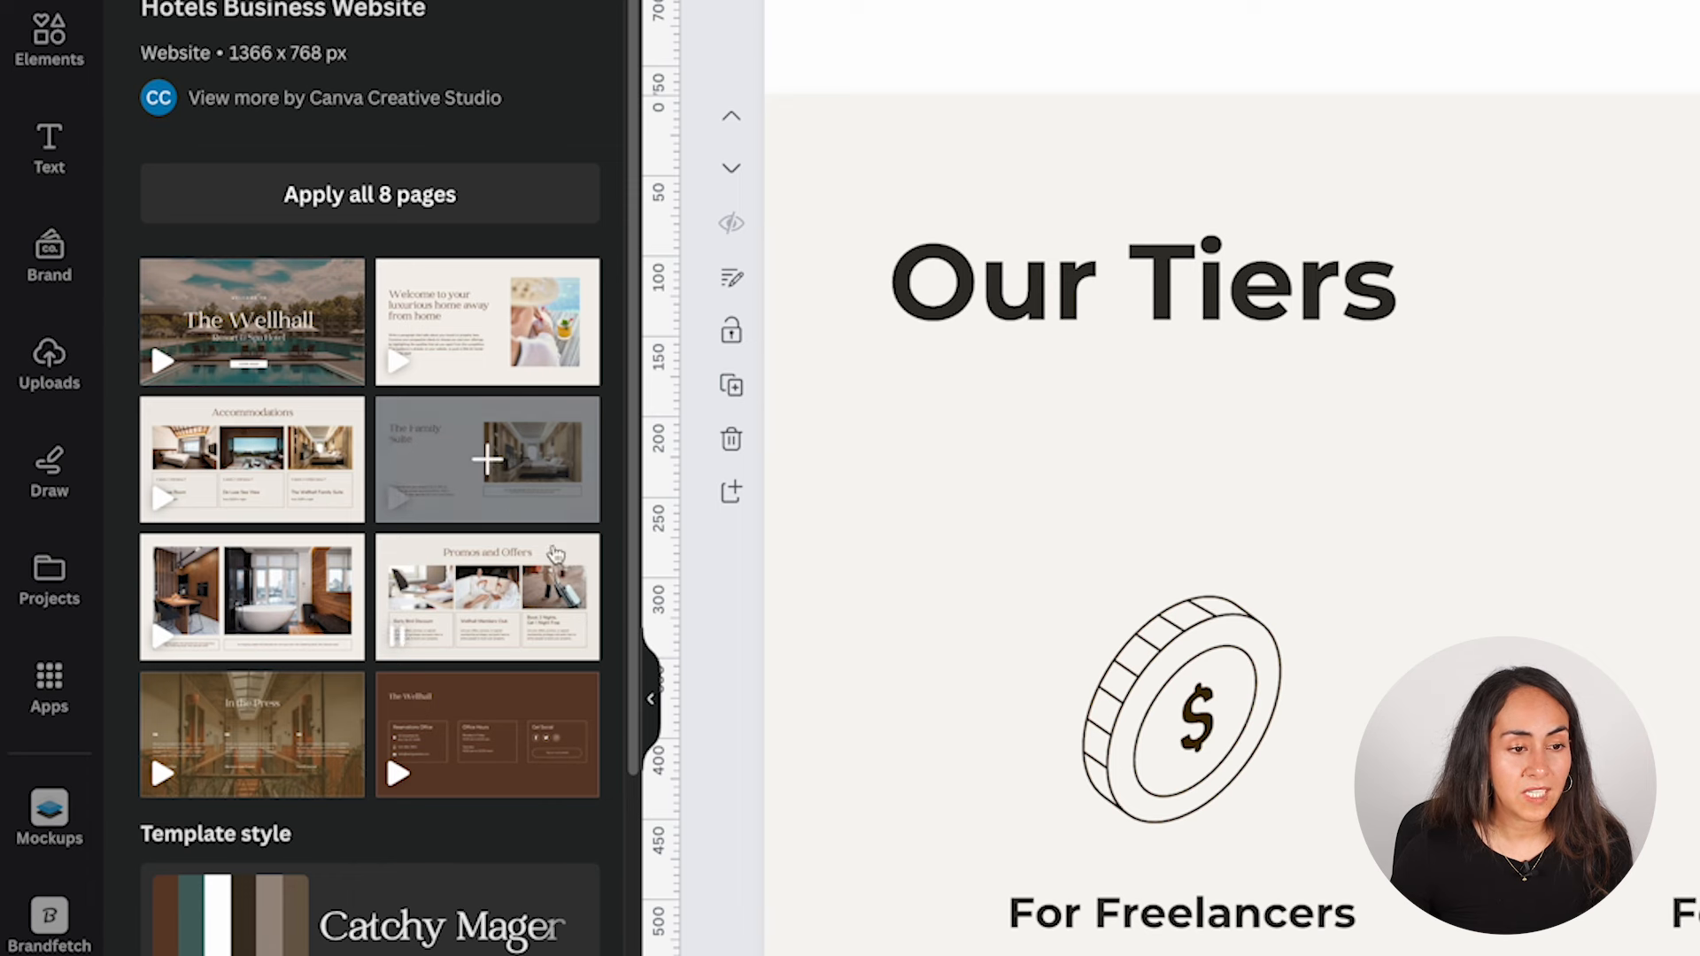
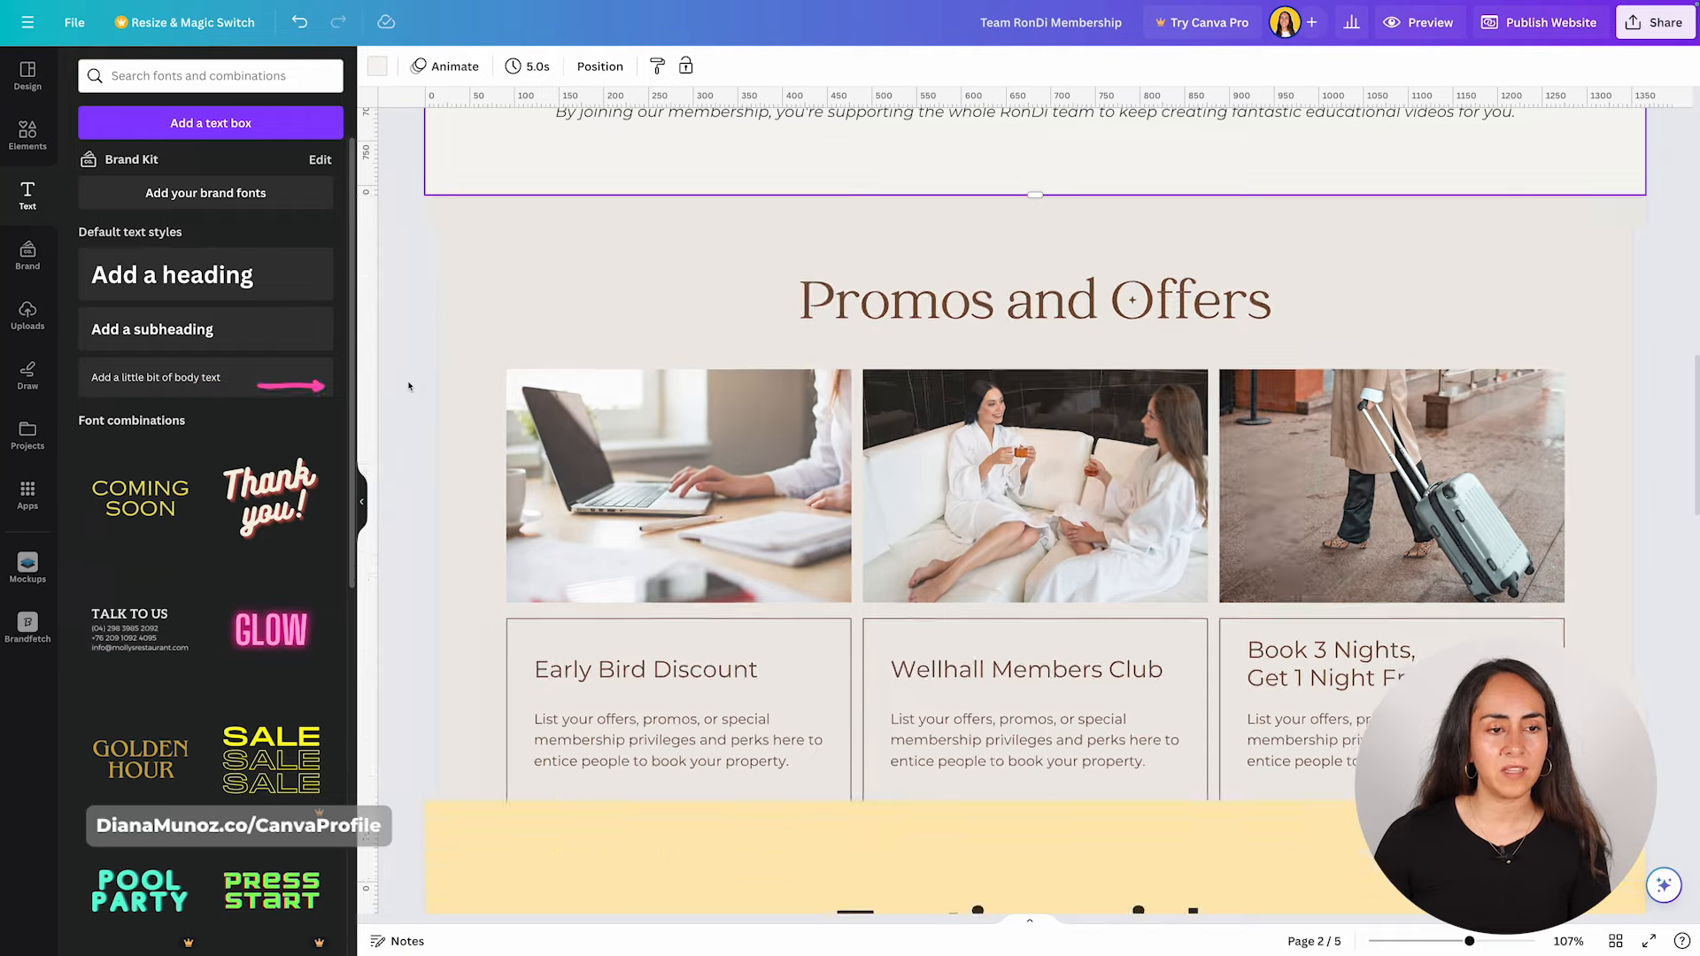
# Delete the Promos and Offers page and the Contact Us page with the skyline photo.
pyautogui.click(405, 387)
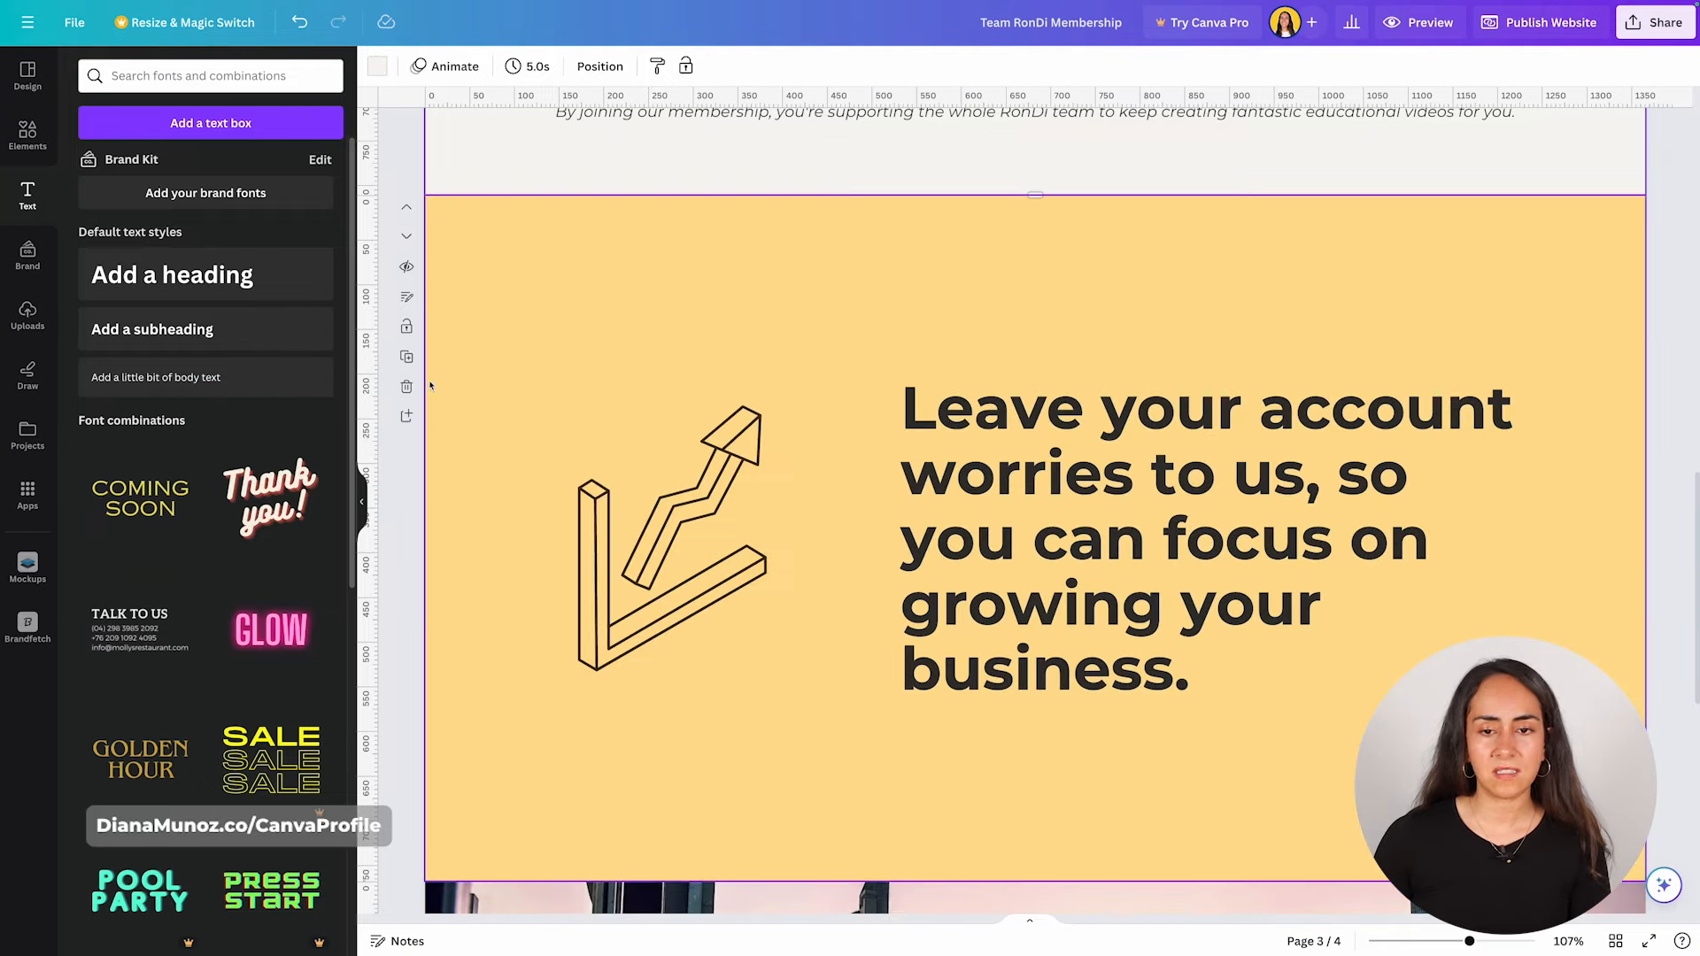
pyautogui.scroll(-5, 919, 337)
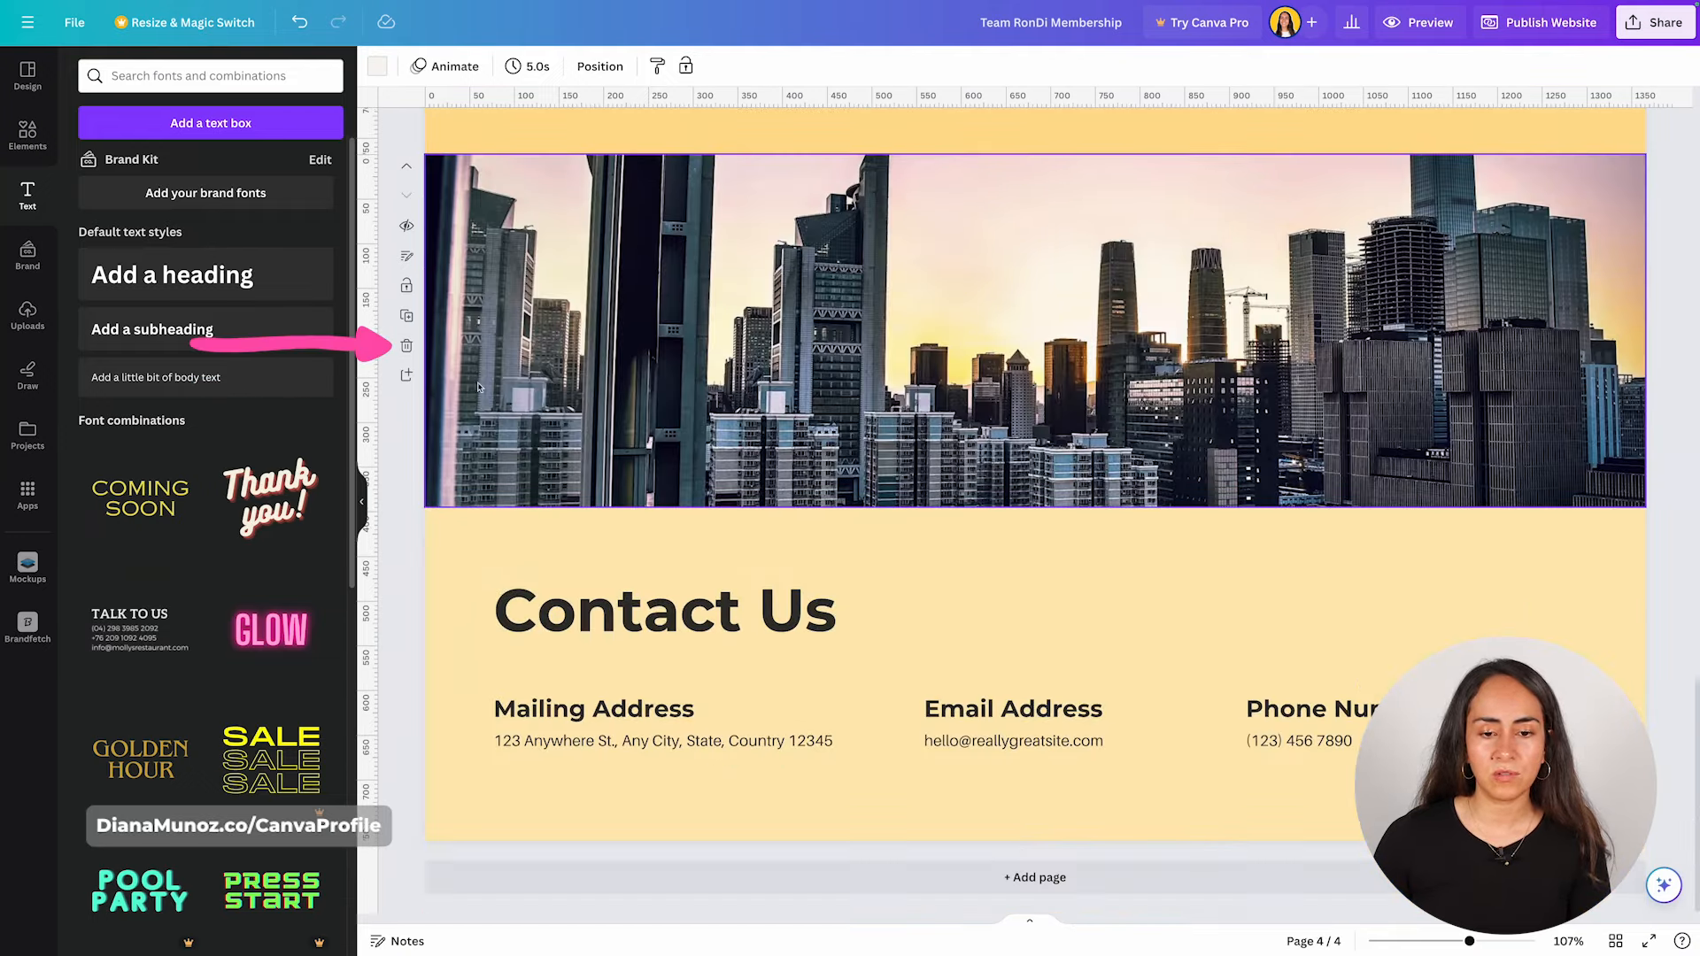
pyautogui.click(407, 346)
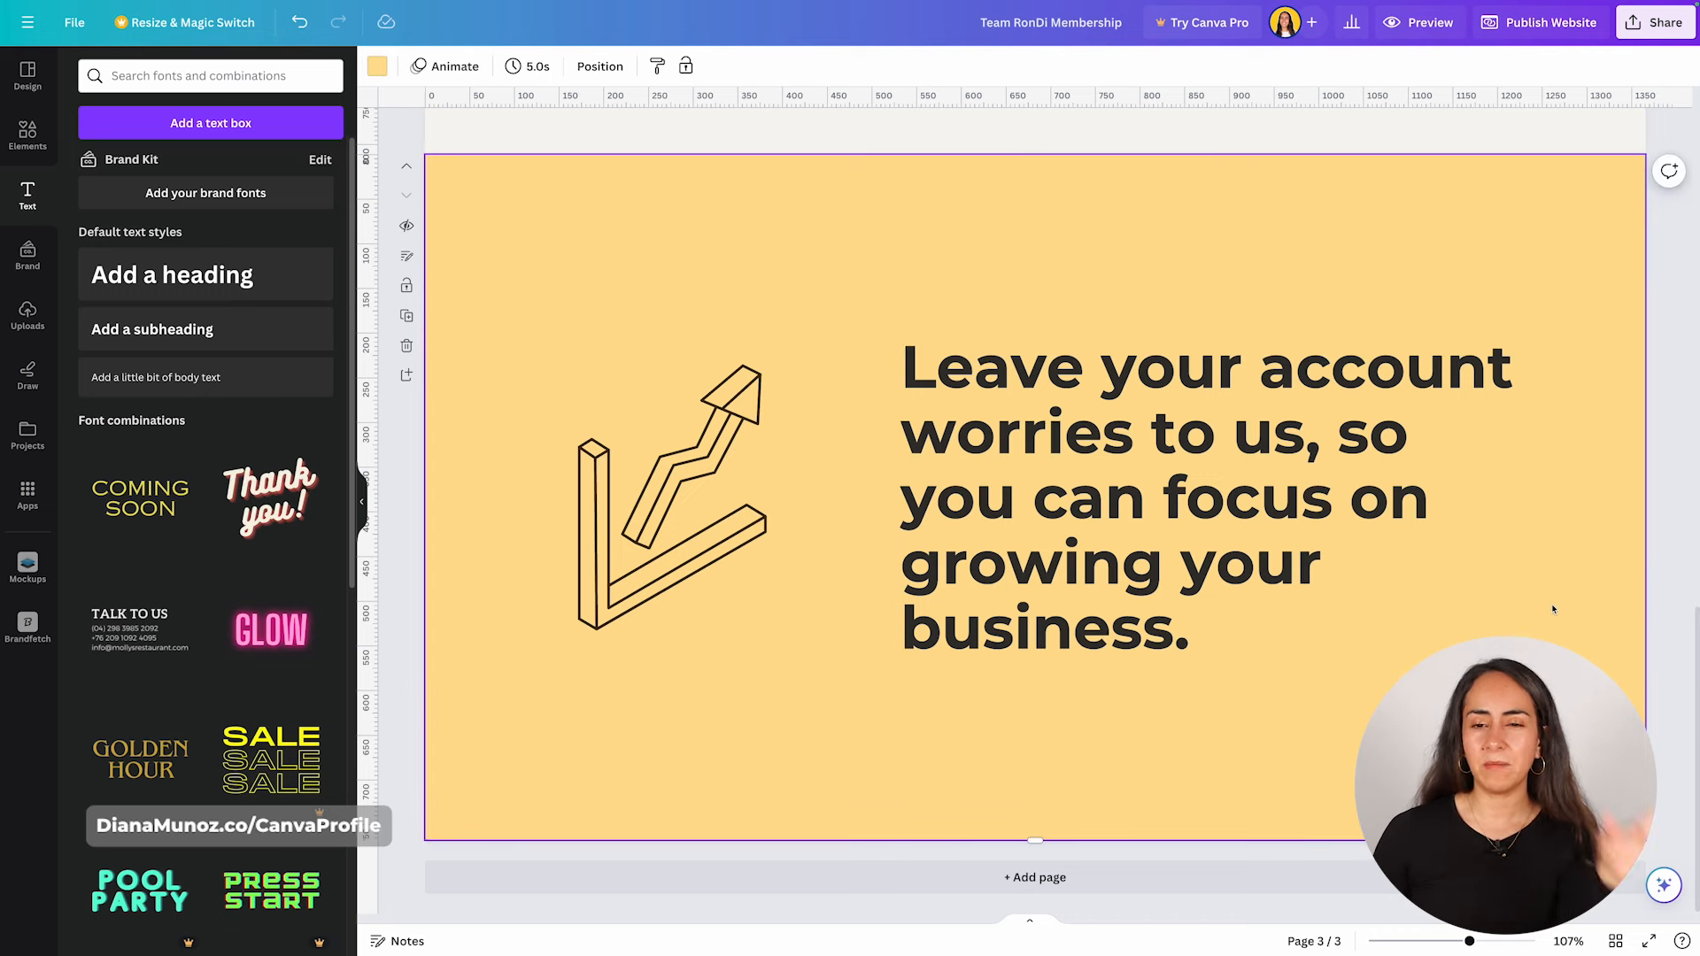
# Delete the rising-arrow chart illustration from the yellow page 3.
pyautogui.click(646, 457)
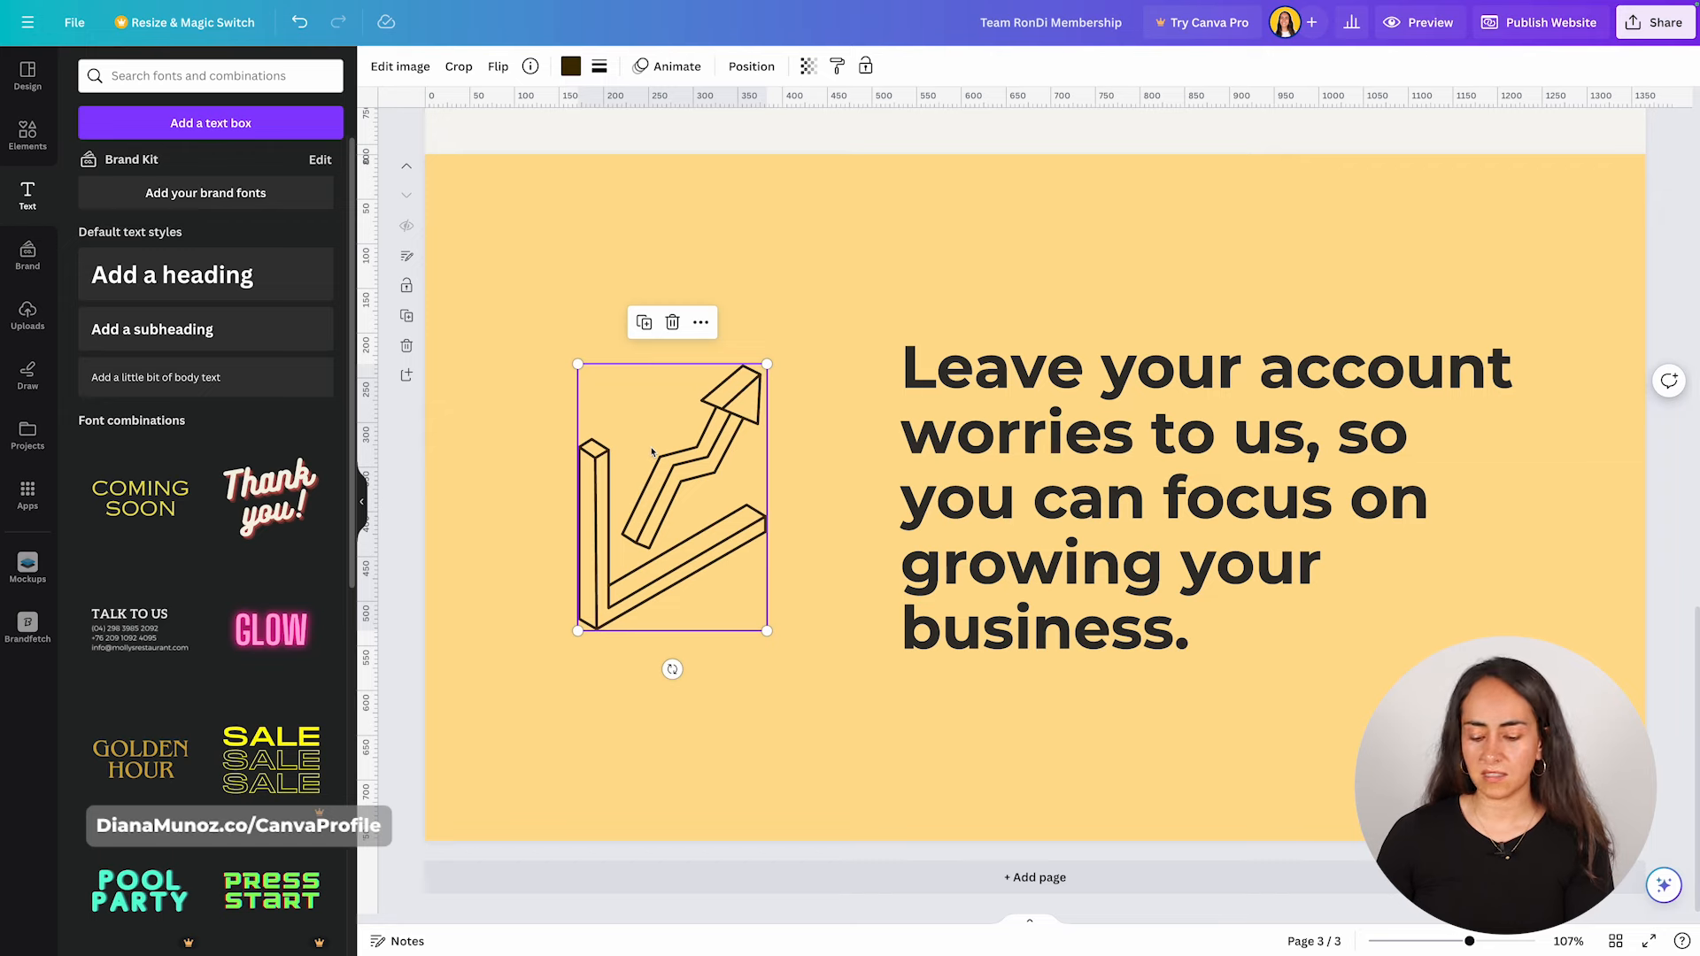
pyautogui.press('Delete')
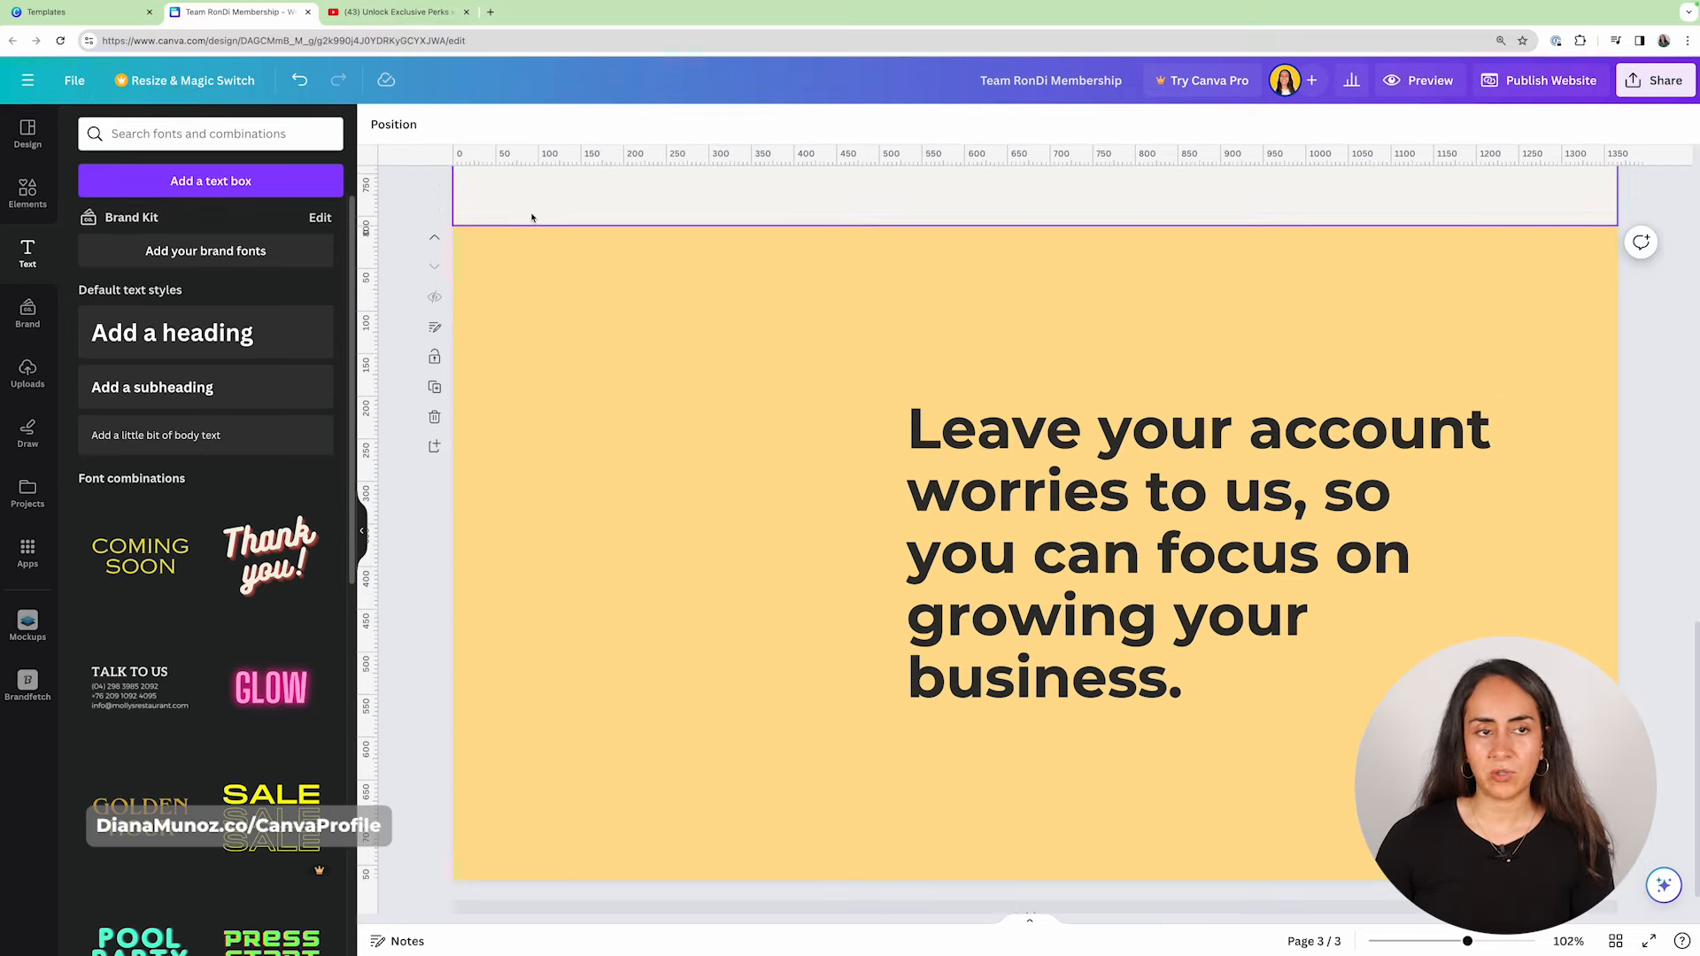
# Switch to YouTube, copy the share link of the RonDi-Ship membership video, and return to the Canva website design.
pyautogui.click(397, 12)
pyautogui.scroll(-2, 1185, 478)
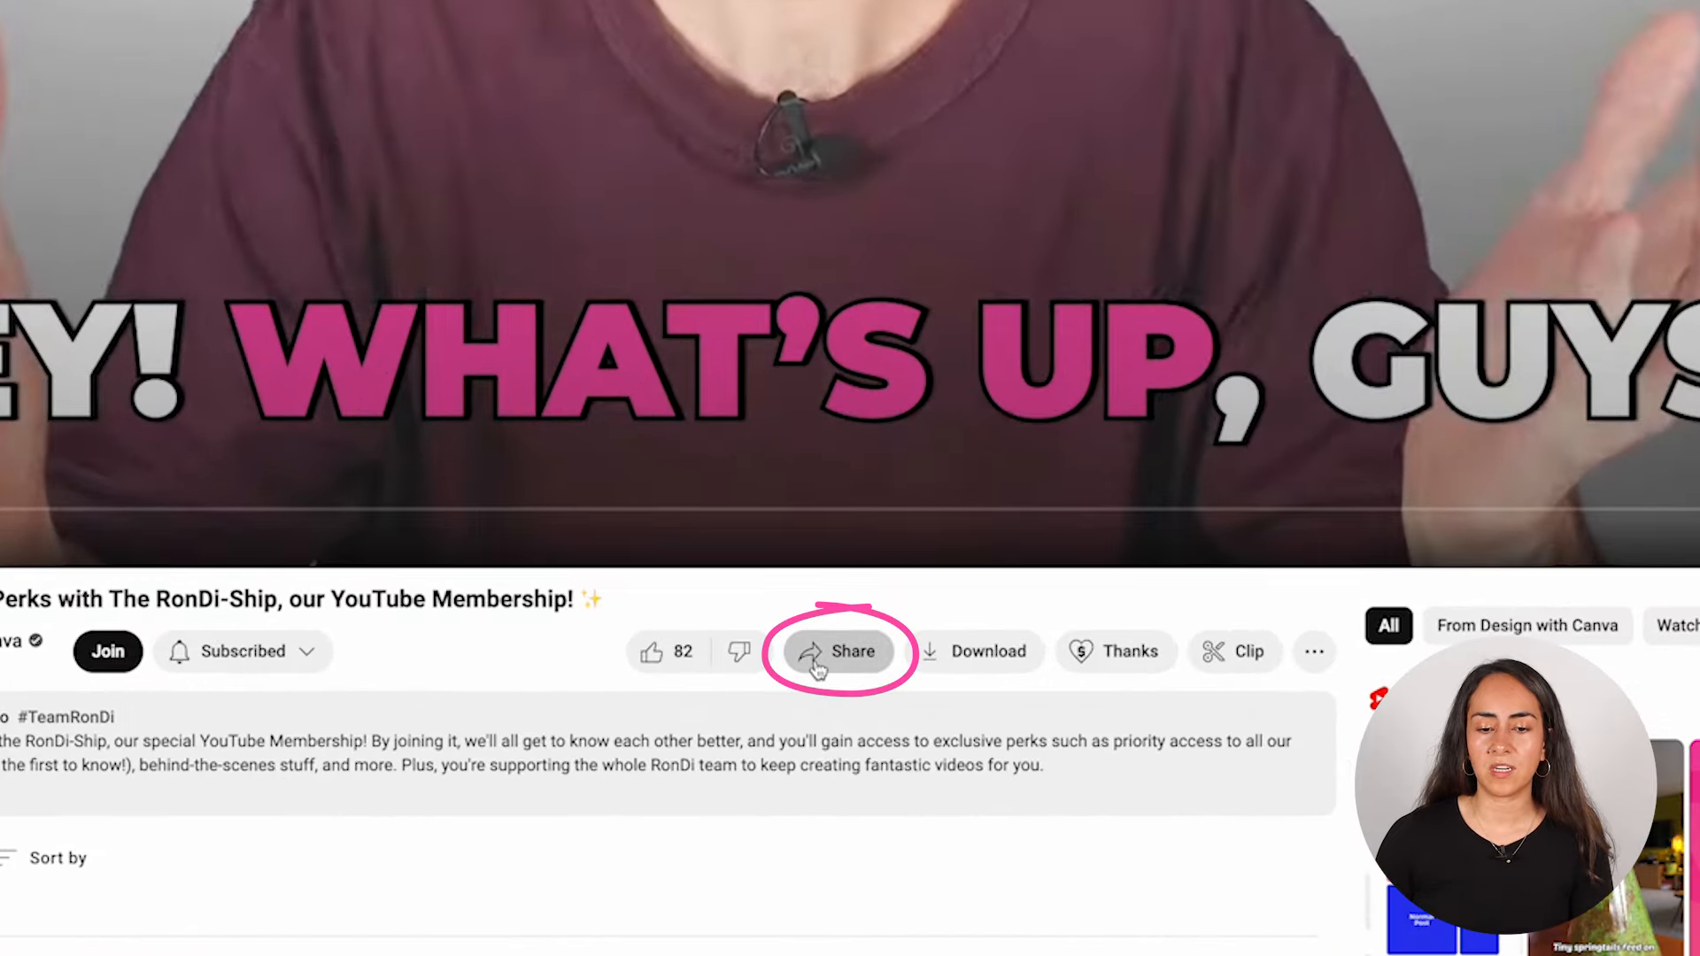
pyautogui.click(815, 670)
pyautogui.click(1062, 353)
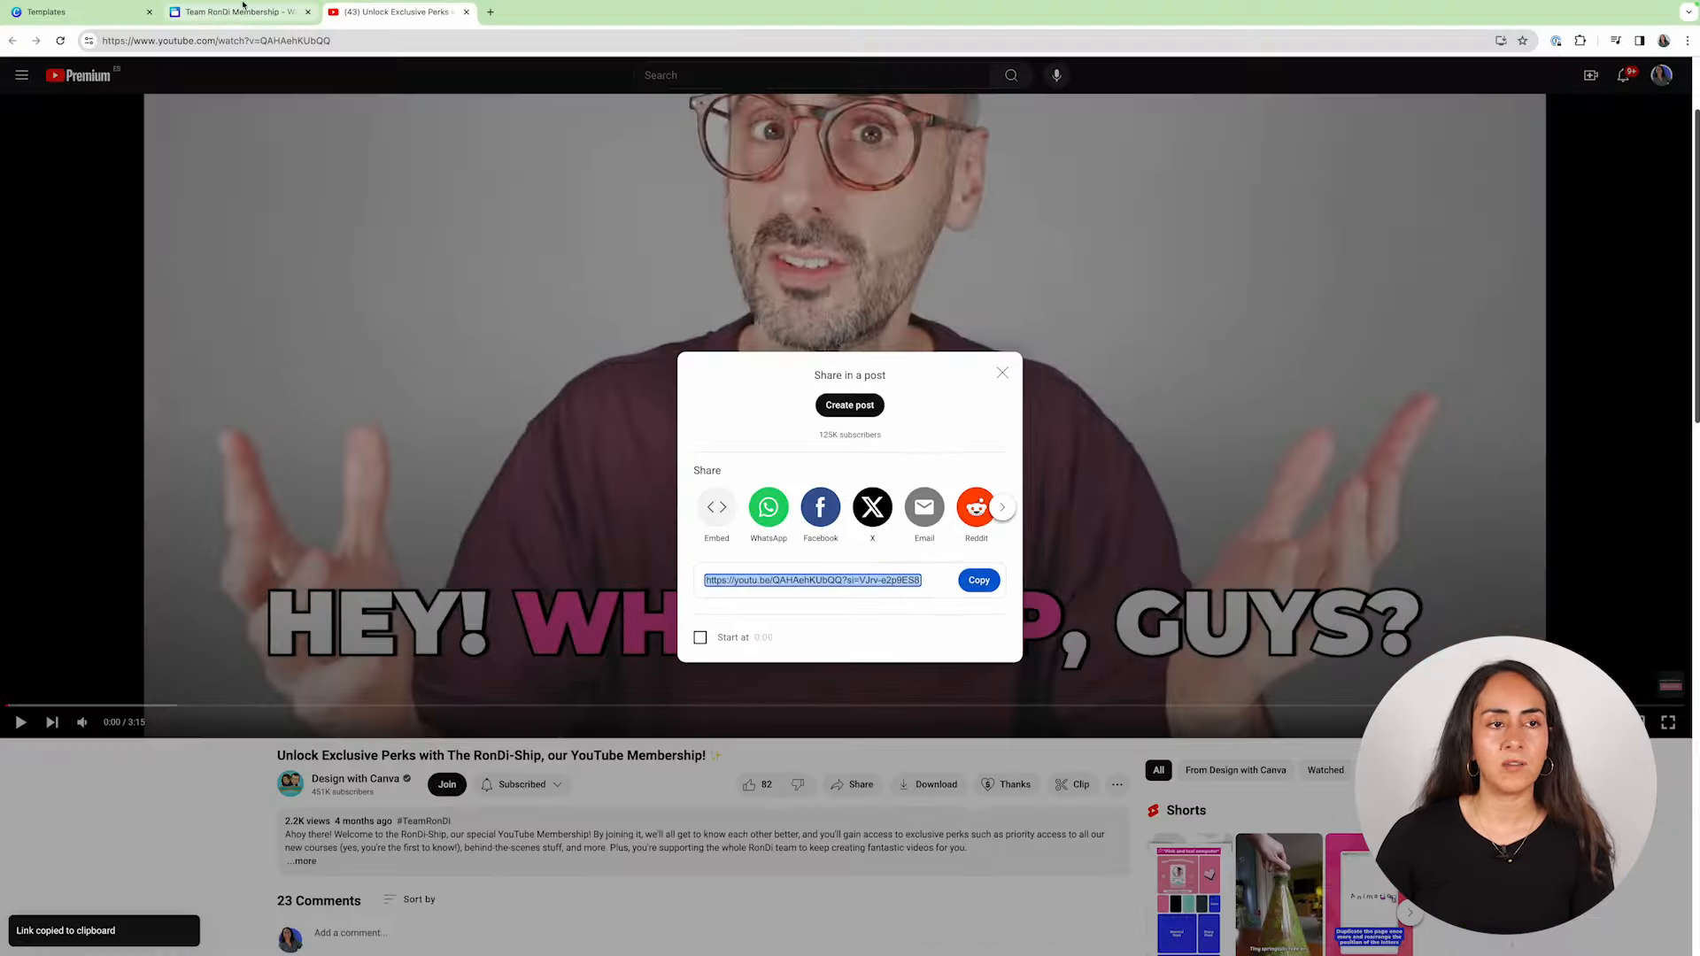
pyautogui.click(232, 13)
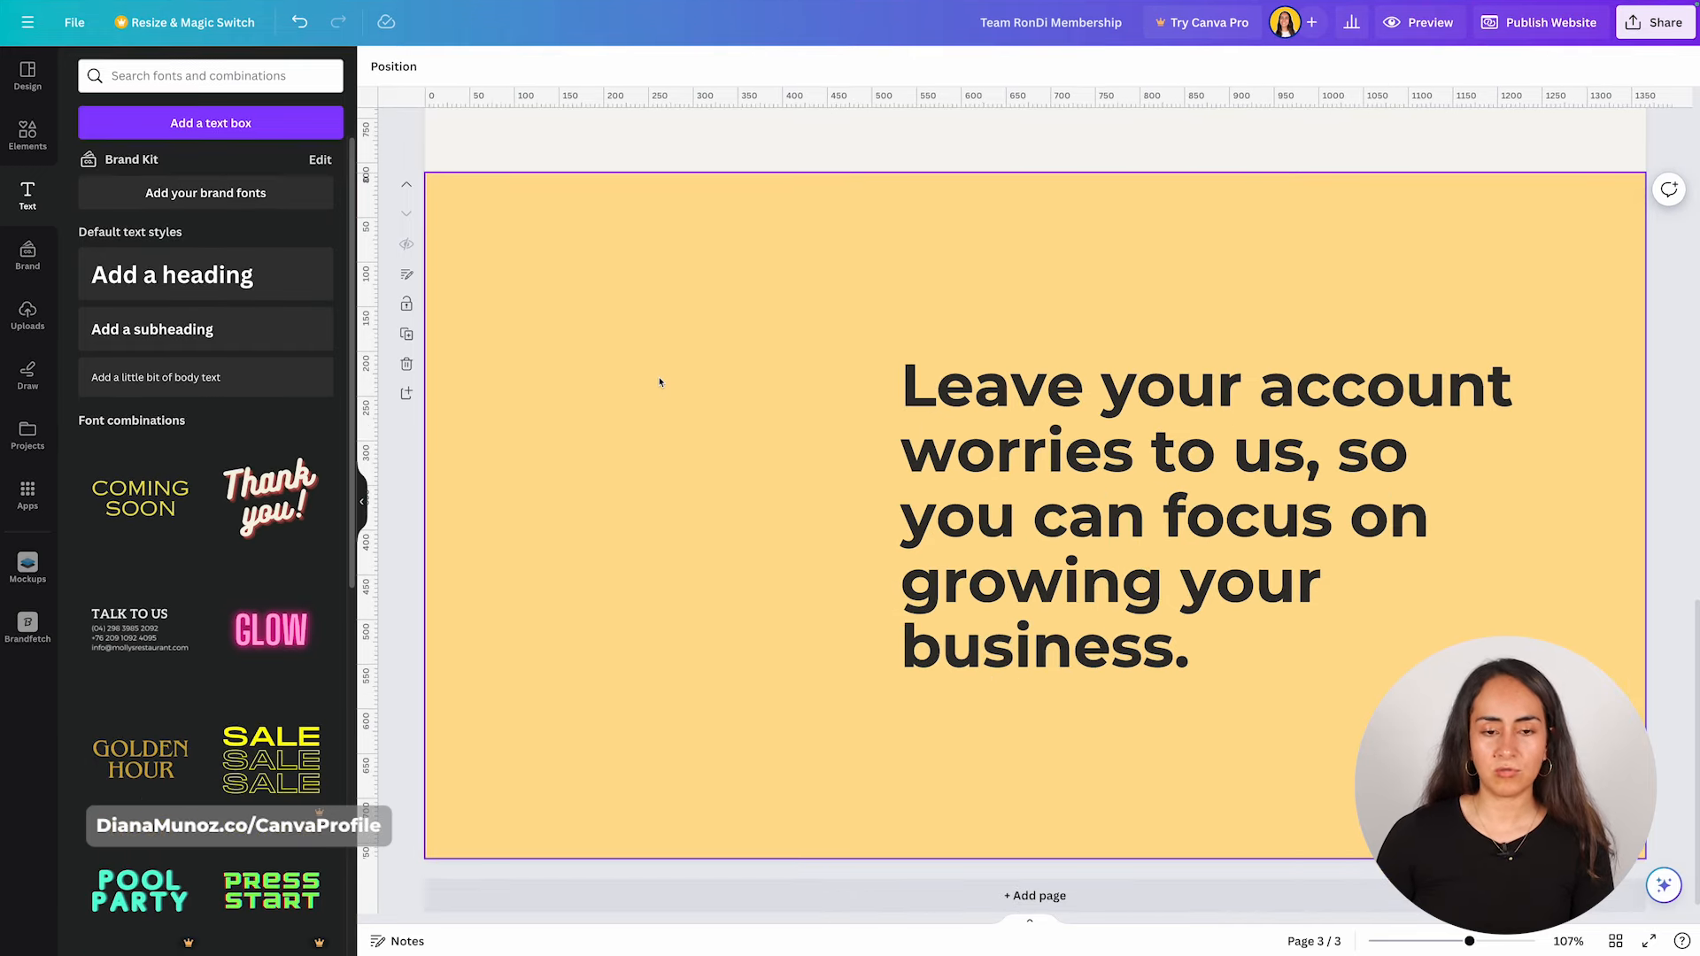
# Paste the copied YouTube video onto the yellow page 3, shrink it, and place it vertically centred against the left margin.
pyautogui.hotkey('ctrl', 'v')
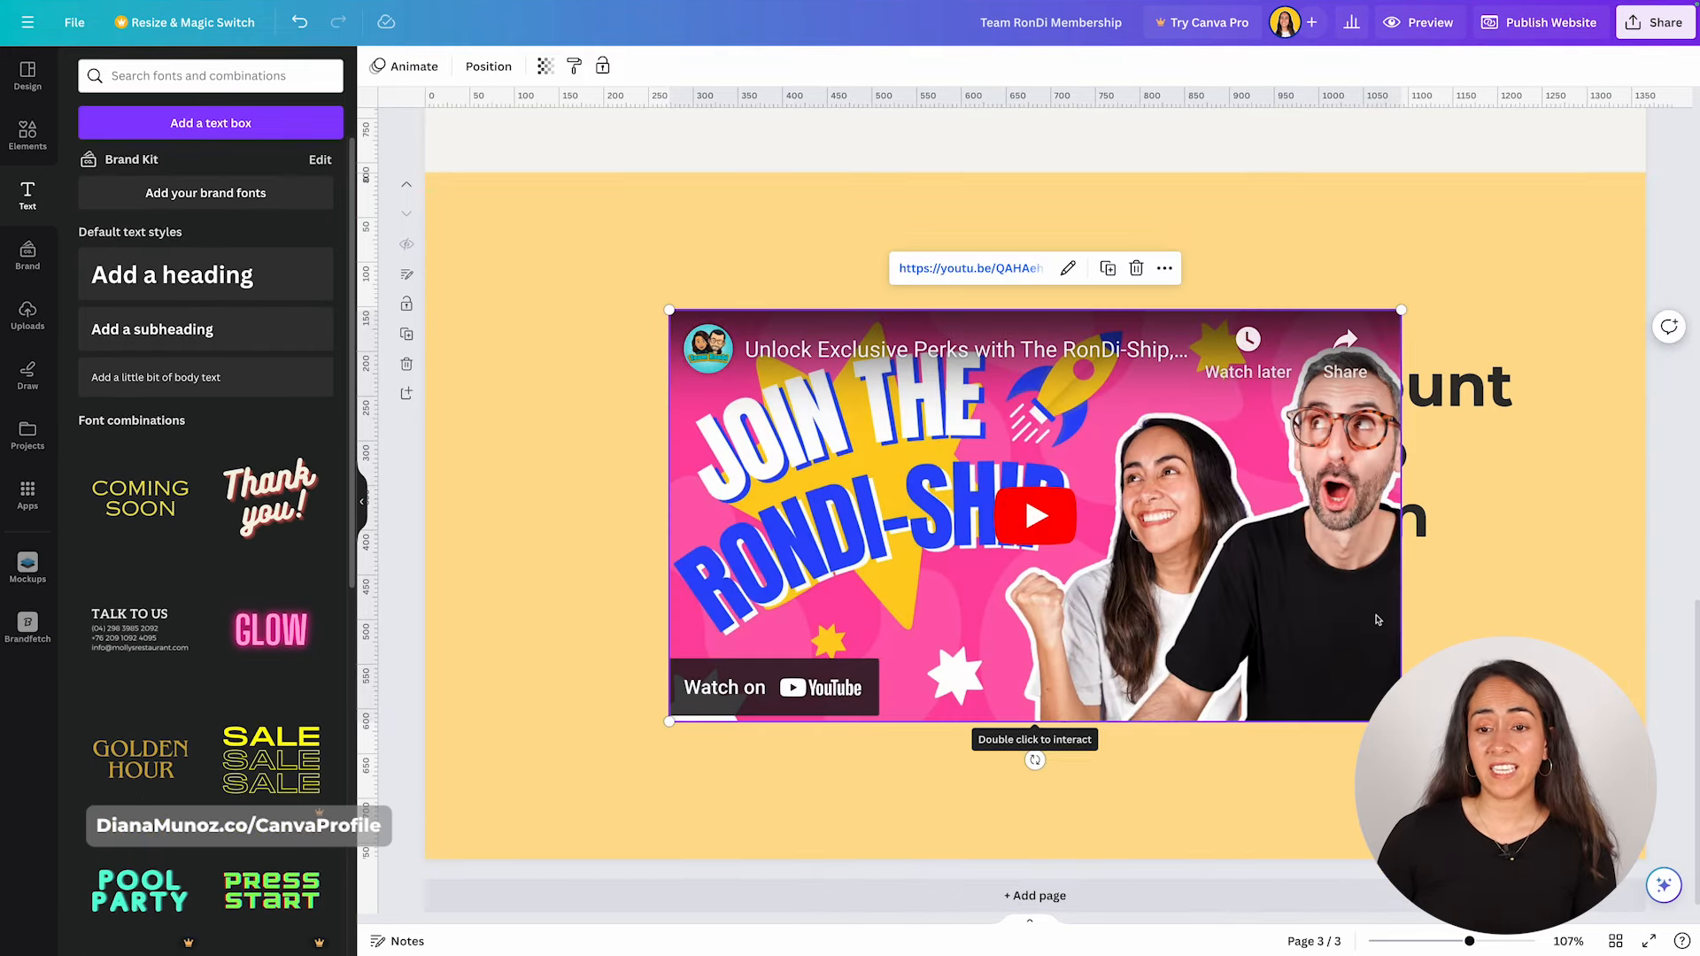
pyautogui.moveTo(1323, 626); pyautogui.dragTo(1132, 623)
pyautogui.moveTo(1210, 311); pyautogui.dragTo(986, 437)
pyautogui.moveTo(723, 687); pyautogui.dragTo(739, 623)
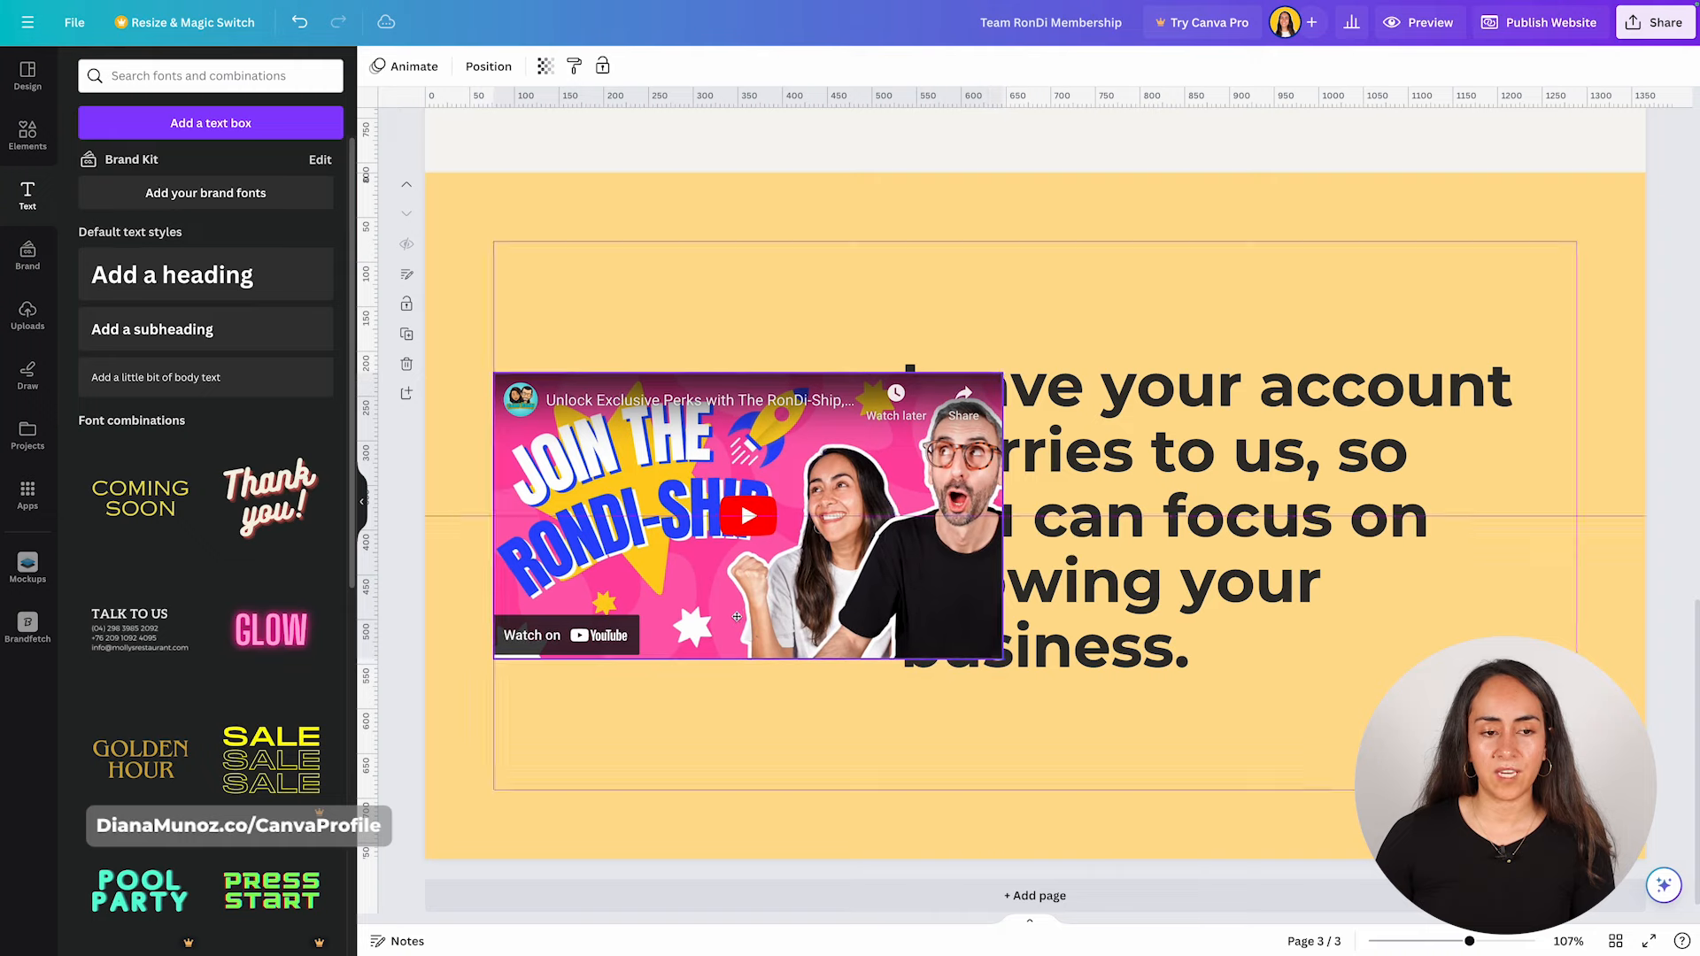
# Shrink the account-worries heading and place it beside the video, aligned with the video's upper edge.
pyautogui.click(1225, 496)
pyautogui.moveTo(900, 351); pyautogui.dragTo(1136, 412)
pyautogui.moveTo(1203, 581); pyautogui.dragTo(1178, 493)
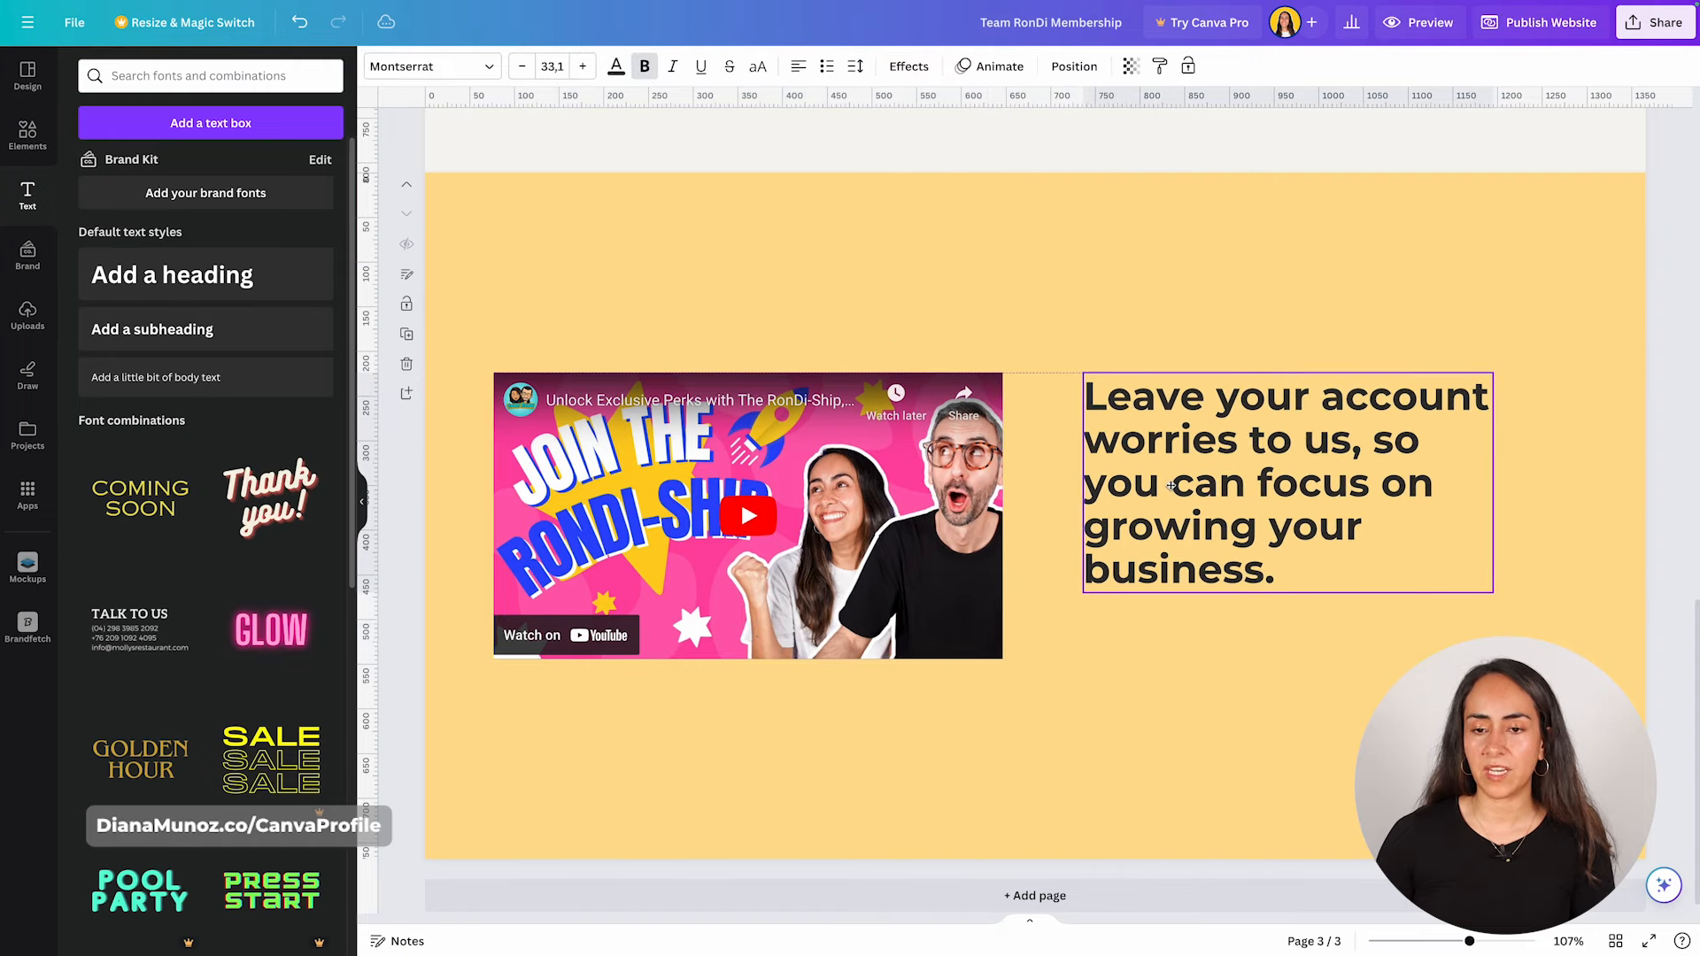
pyautogui.click(1563, 531)
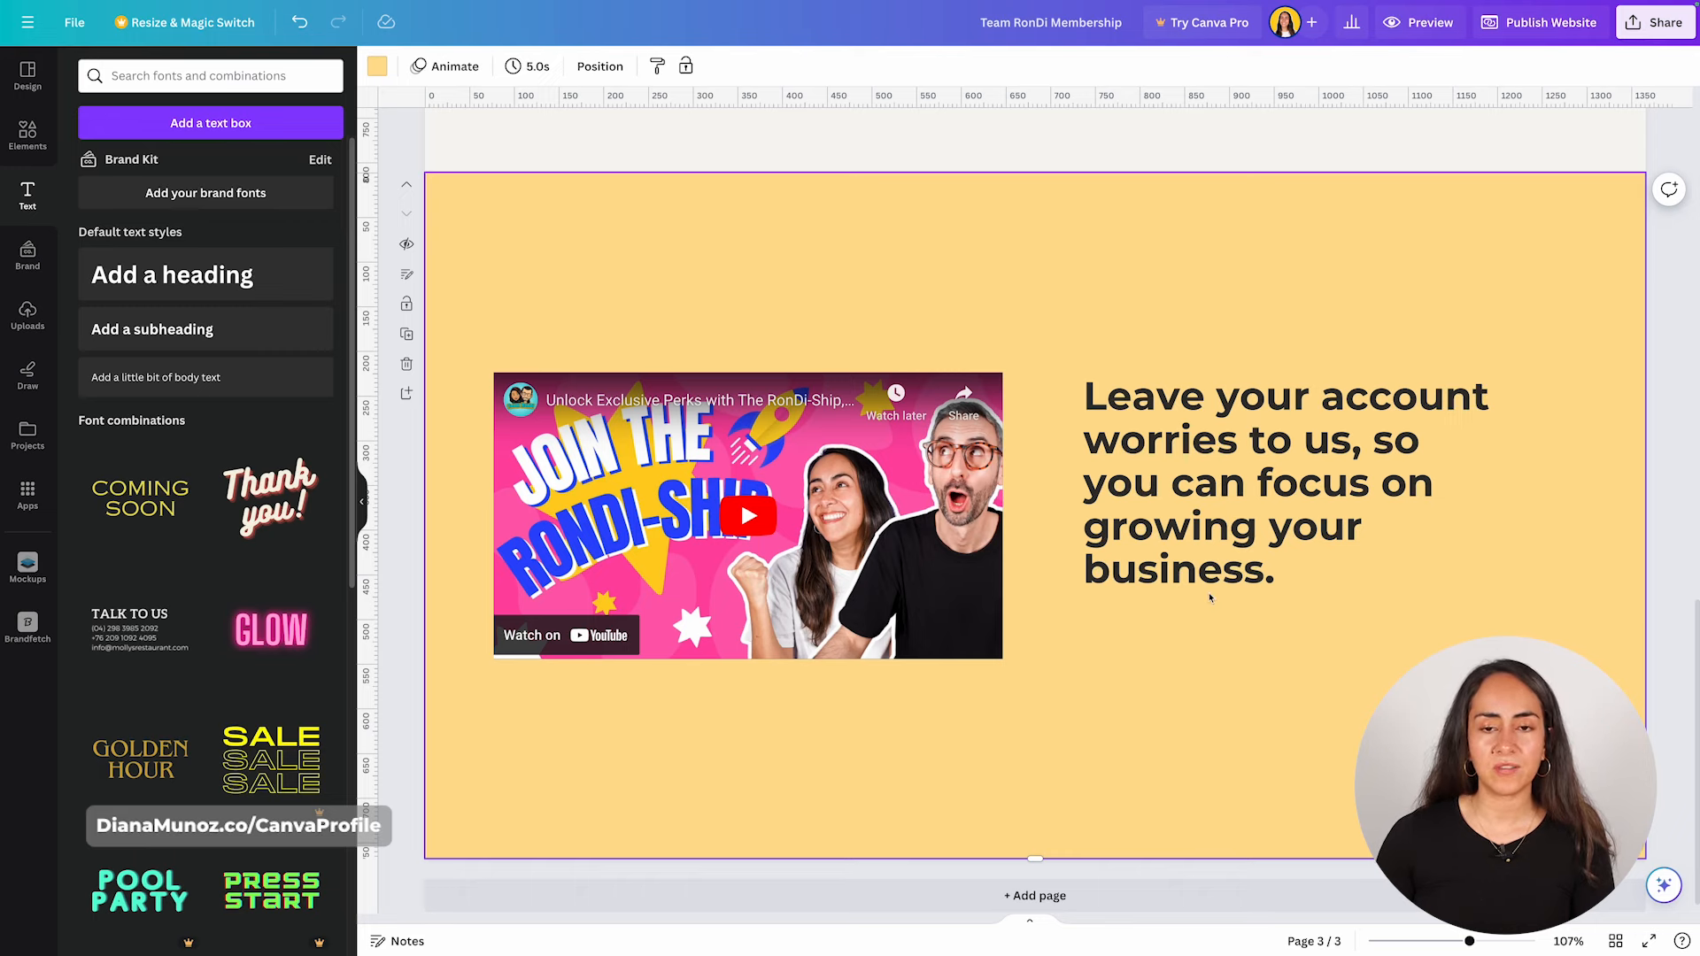
# Copy the "Join now!" button from page 1 onto page 3, placing it under the heading and aligned with the heading's left edge.
pyautogui.scroll(15, 1210, 596)
pyautogui.scroll(3, 1192, 581)
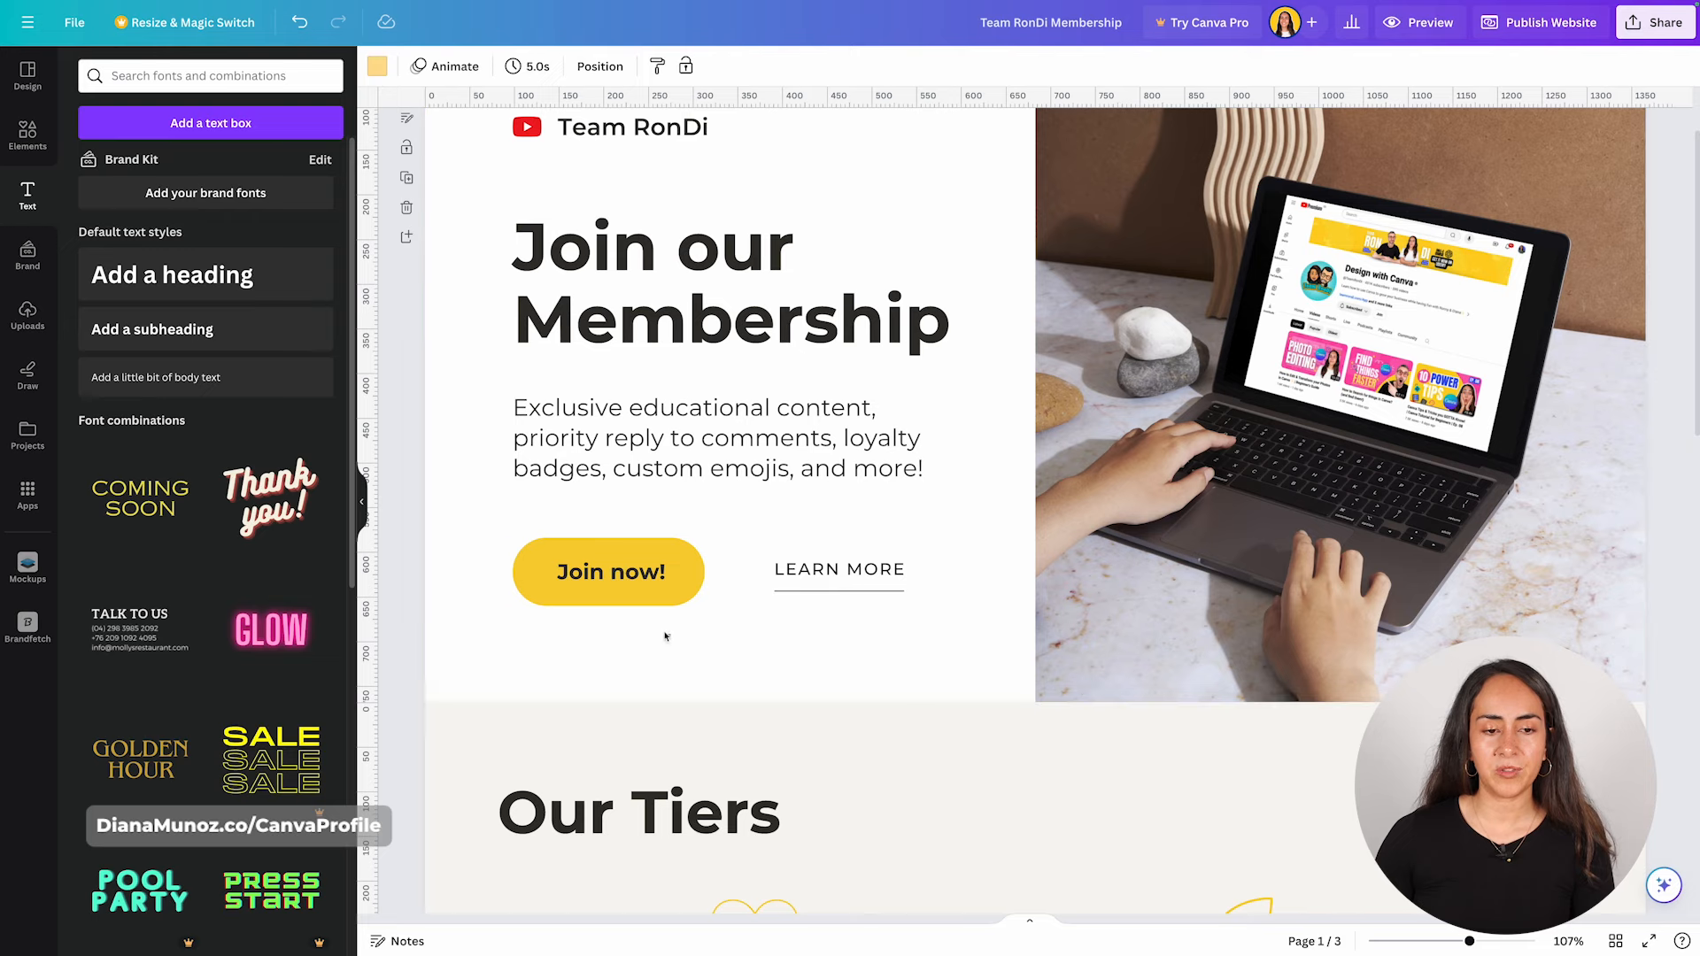
pyautogui.click(526, 542)
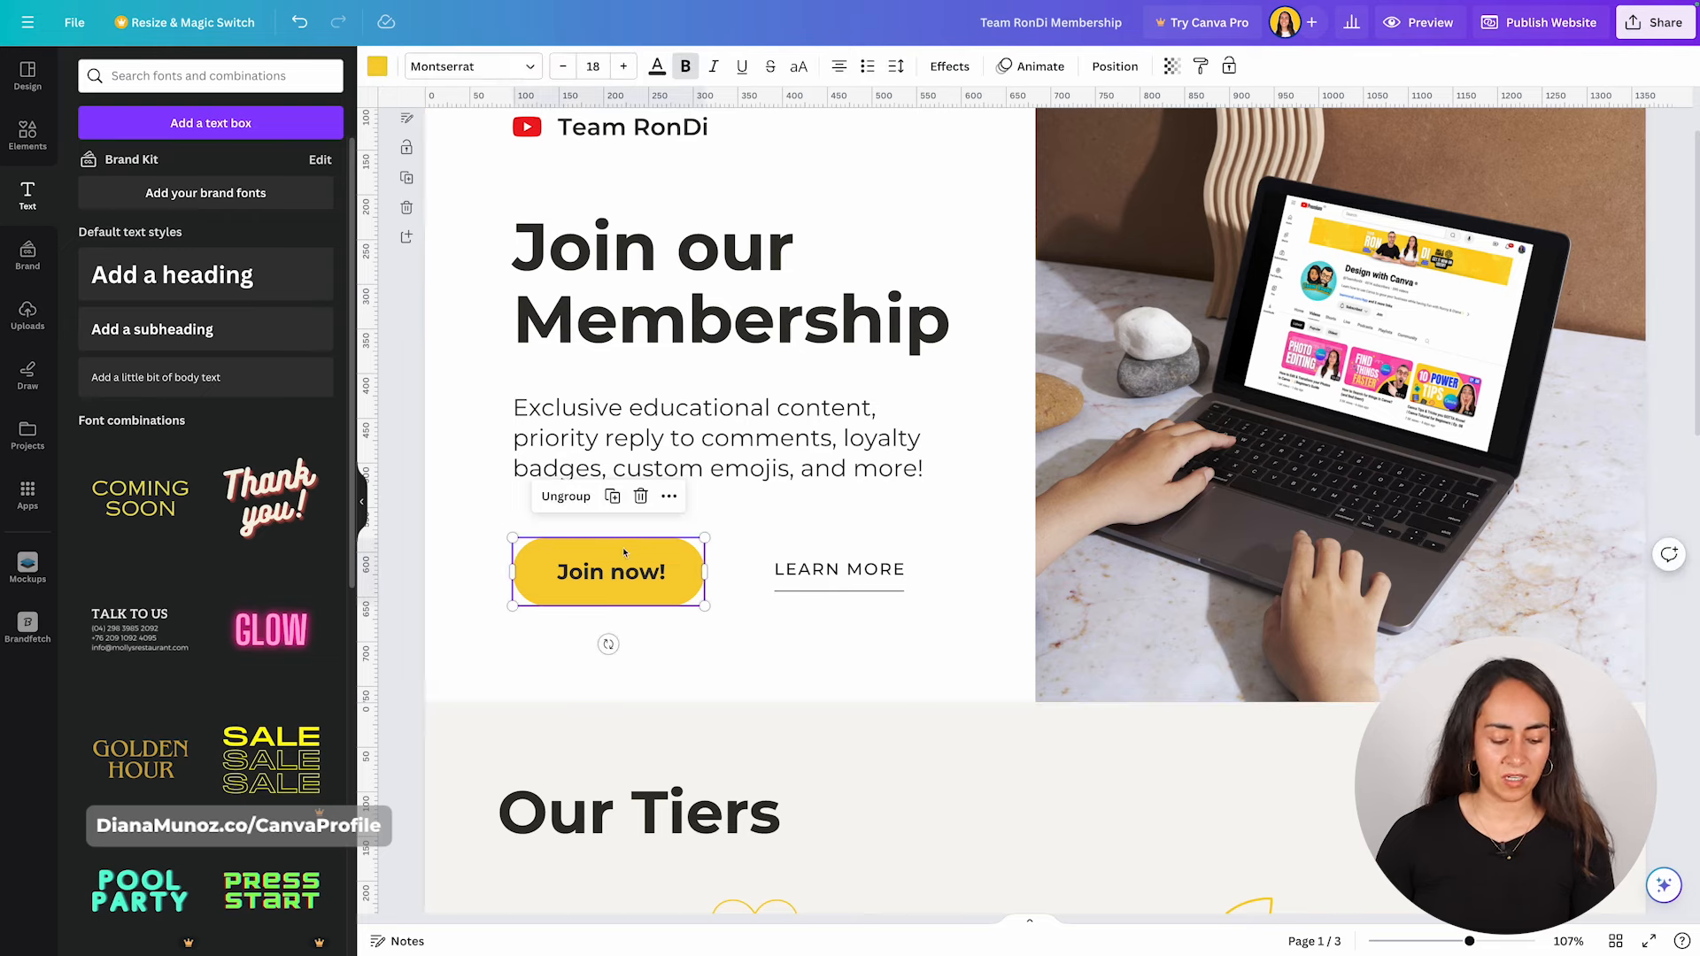
pyautogui.scroll(-18, 631, 558)
pyautogui.click(763, 698)
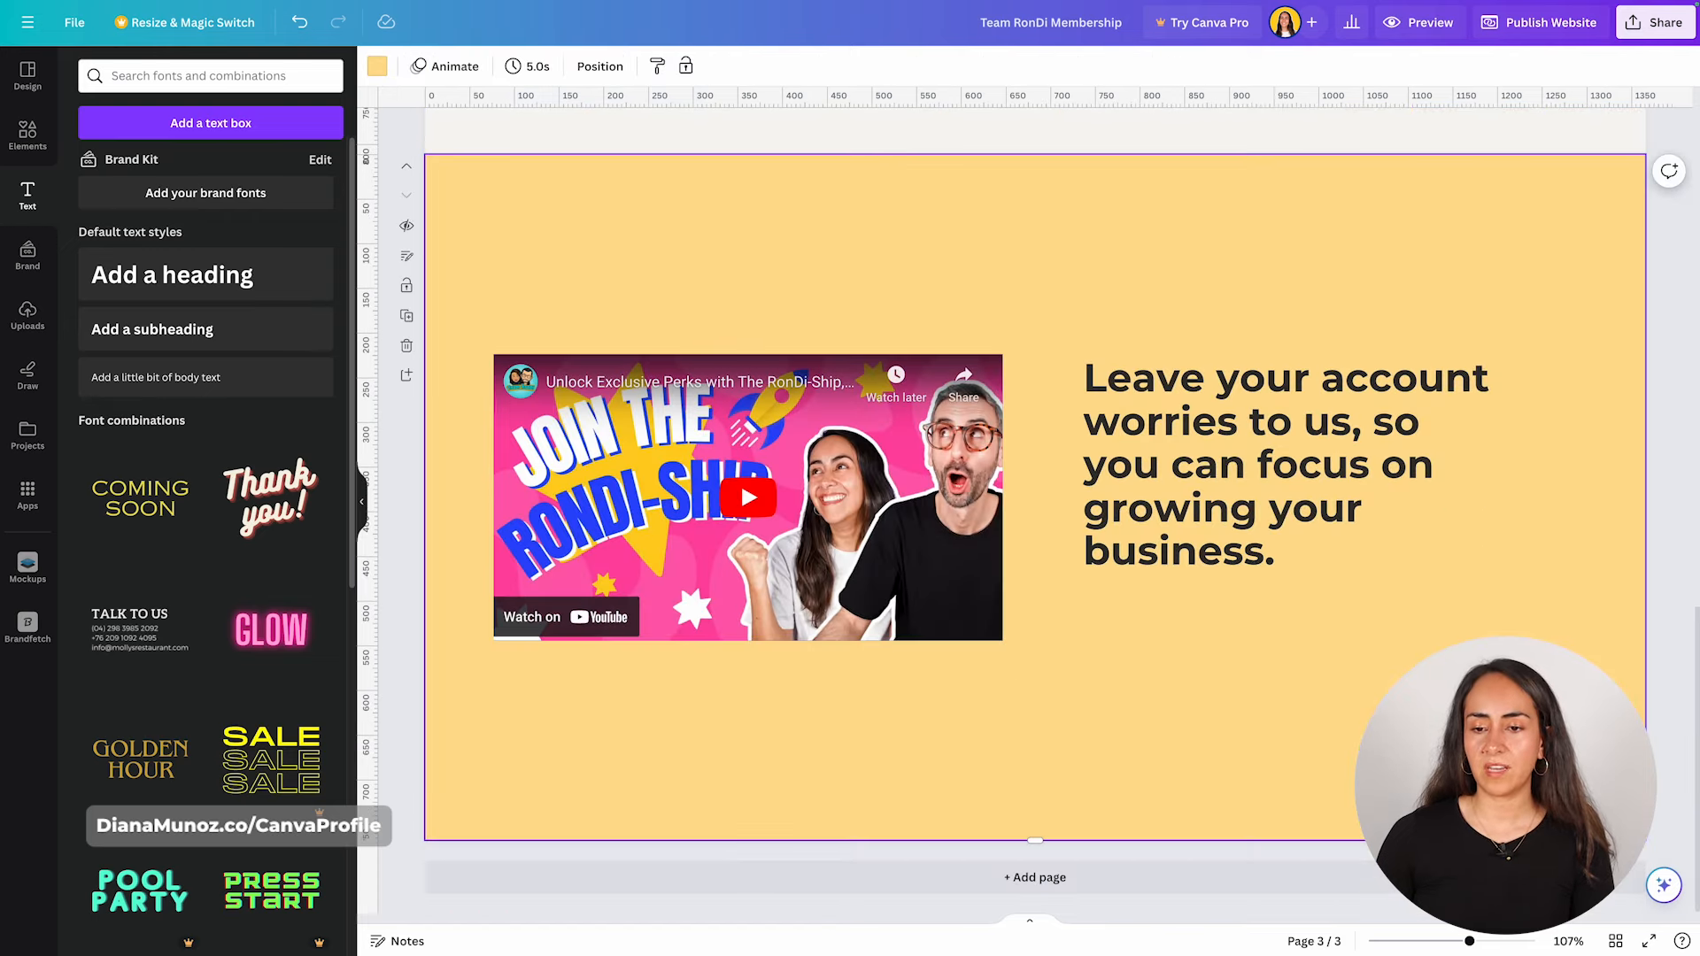
pyautogui.hotkey('ctrl', 'v')
pyautogui.moveTo(611, 710); pyautogui.dragTo(1182, 609)
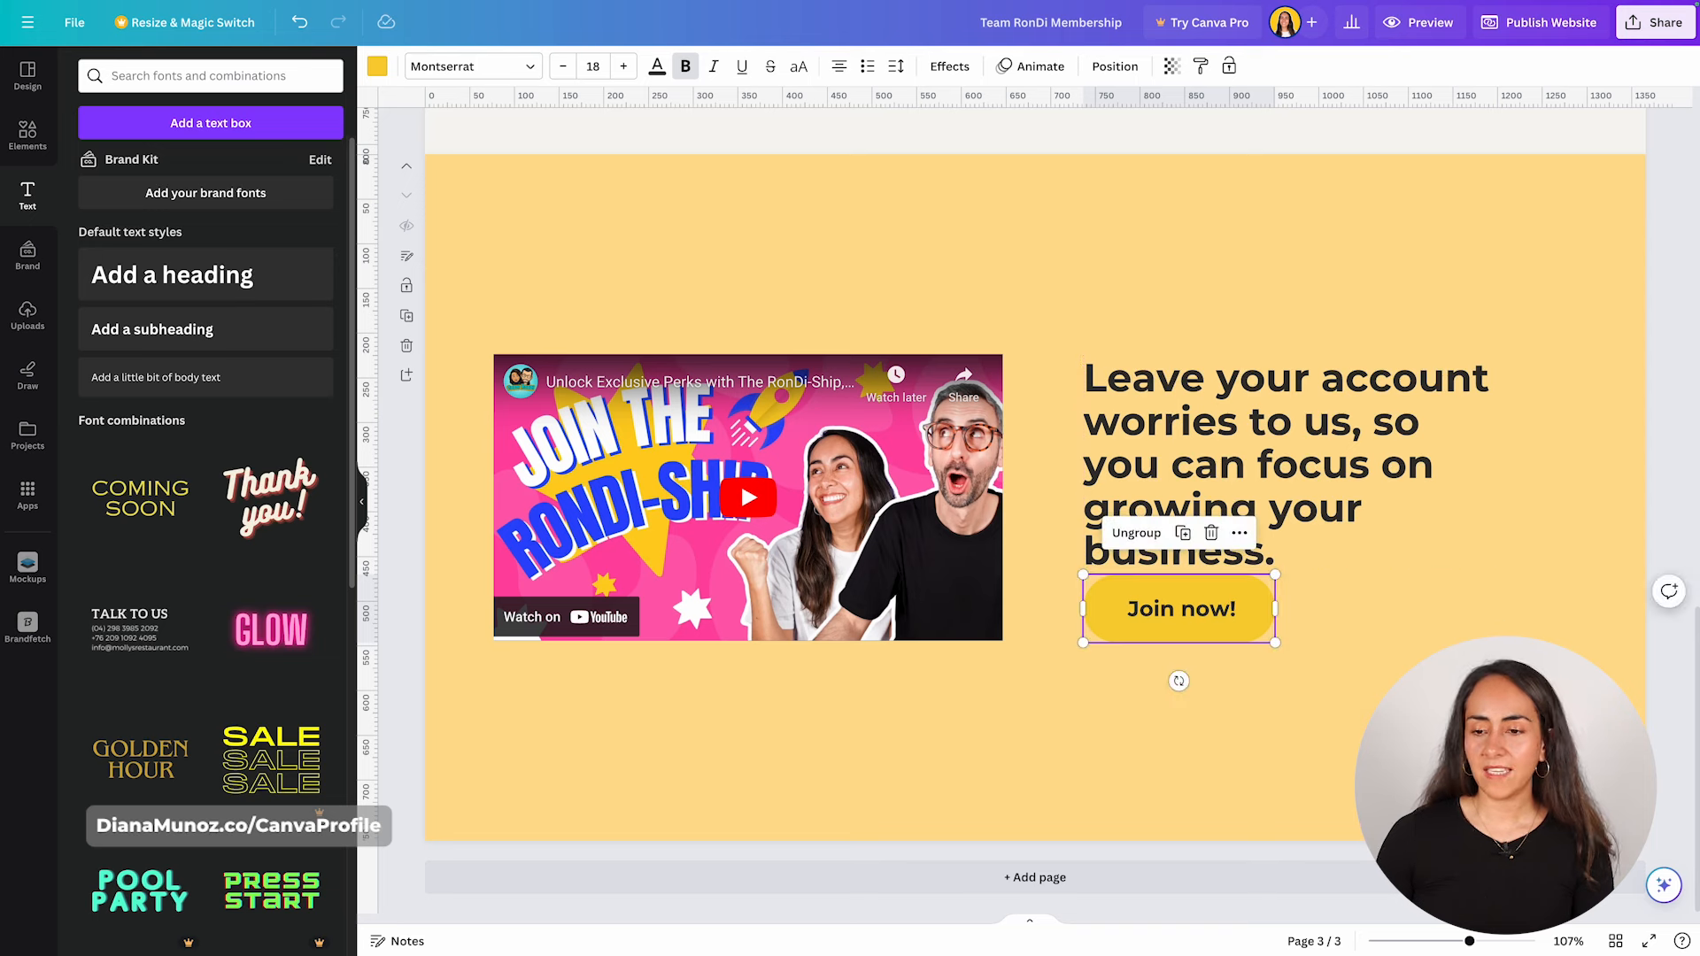
pyautogui.click(1336, 317)
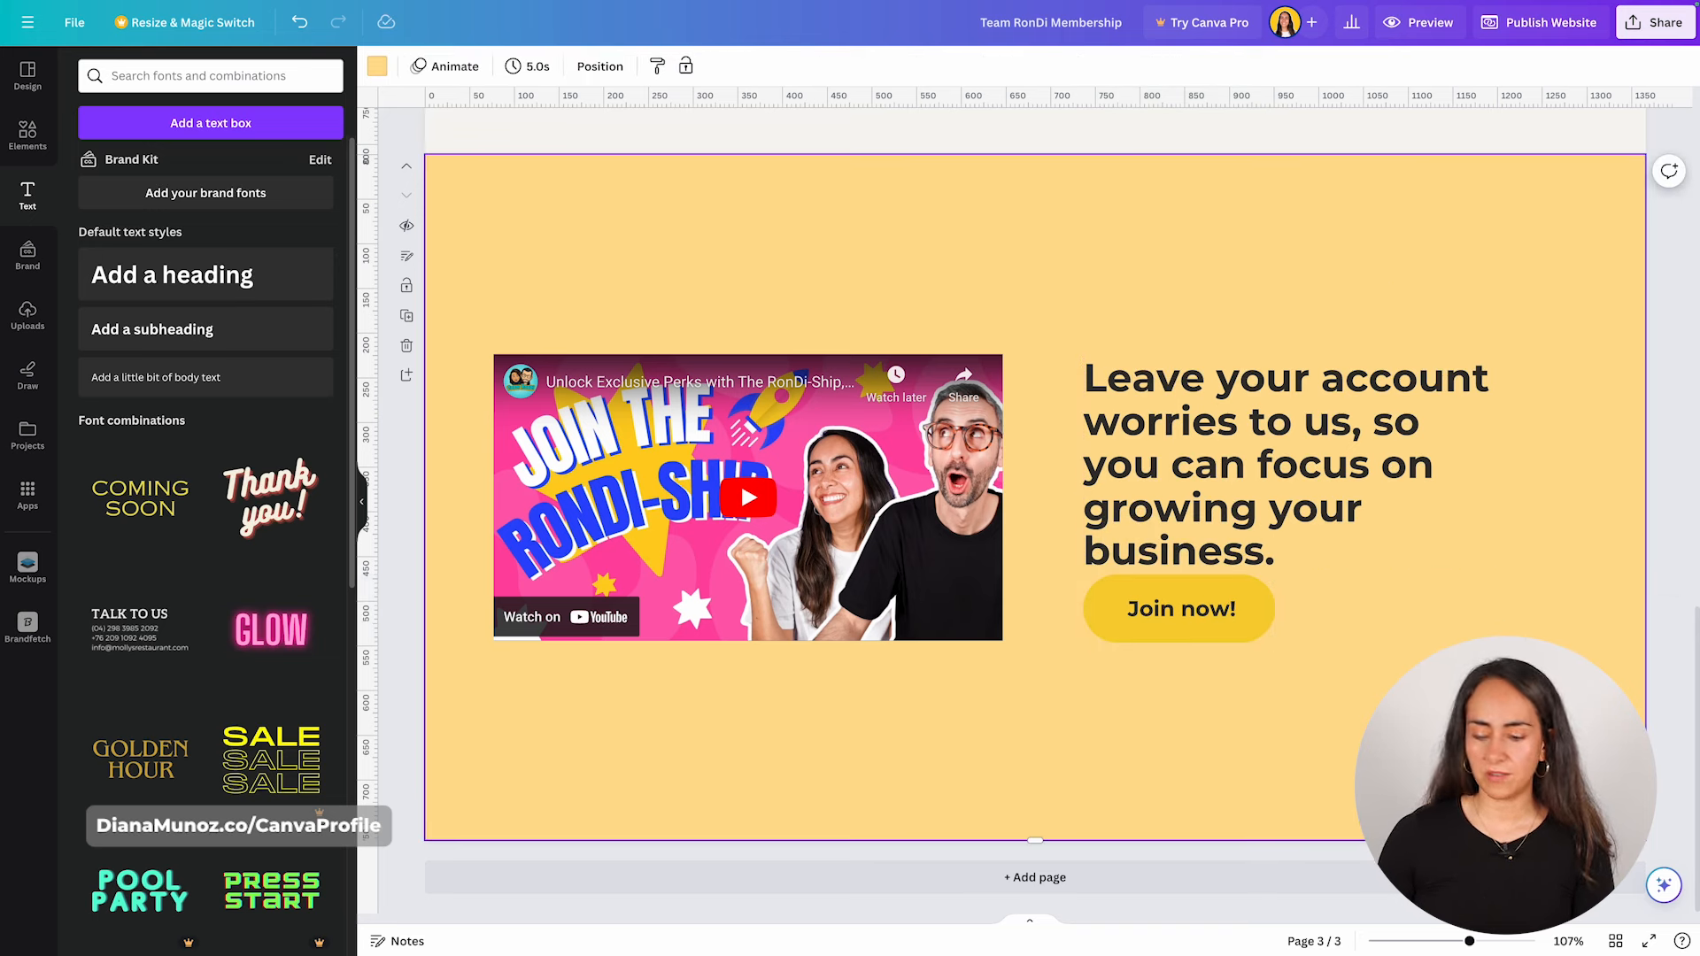
# Replace the heading beside the video with "Unlock Exclusive Perks with our YouTube Membership!".
pyautogui.doubleClick(1298, 438)
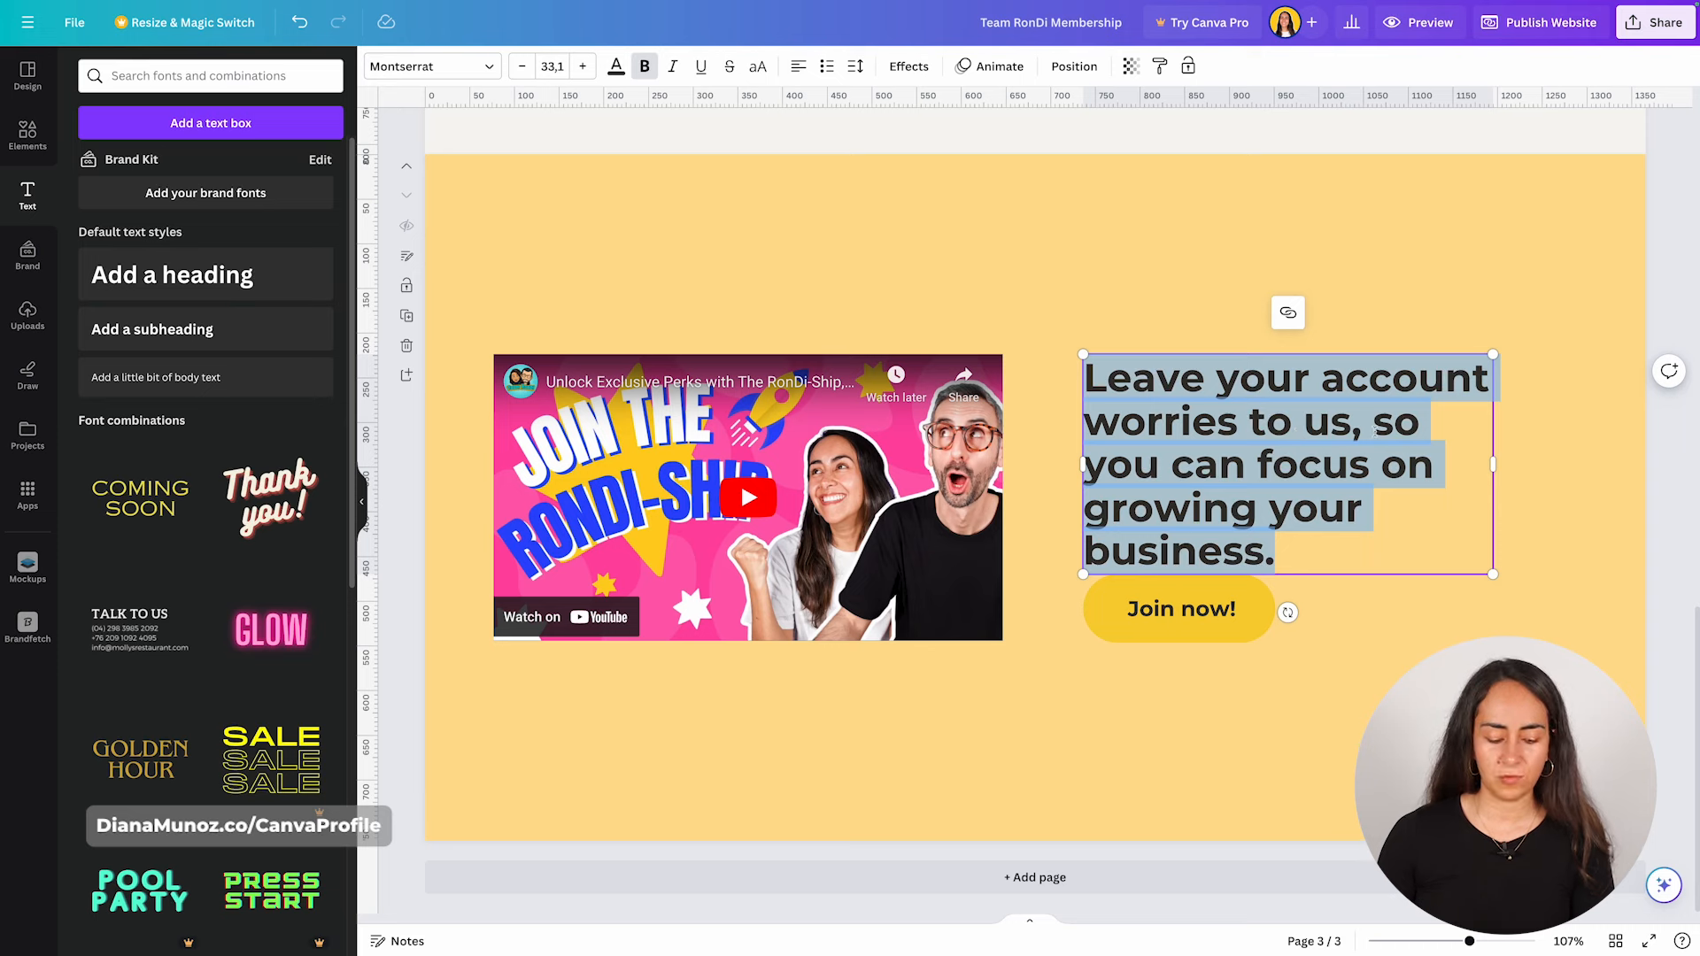
pyautogui.hotkey('ctrl', 'v')
pyautogui.click(1543, 508)
pyautogui.moveTo(1417, 500); pyautogui.dragTo(1417, 479)
pyautogui.click(1400, 576)
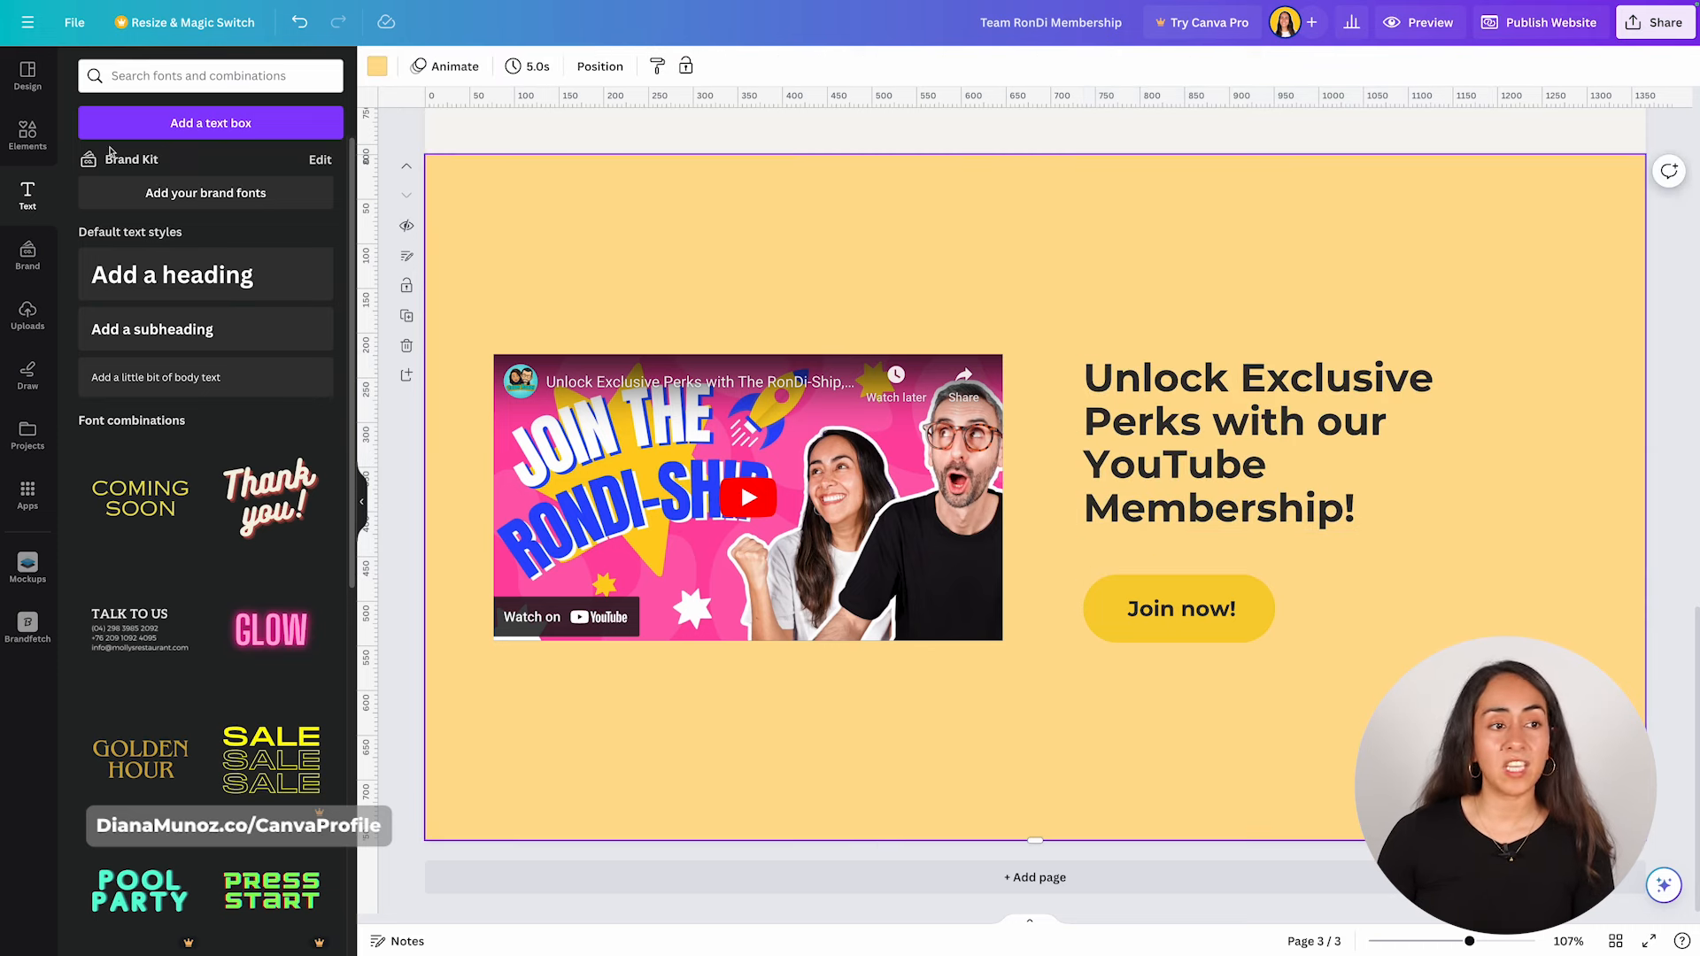
# Add the text "Cancel anytime" between the heading and the "Join now!" button, in regular-weight capitals.
pyautogui.click(211, 123)
pyautogui.moveTo(1051, 541); pyautogui.dragTo(1213, 595)
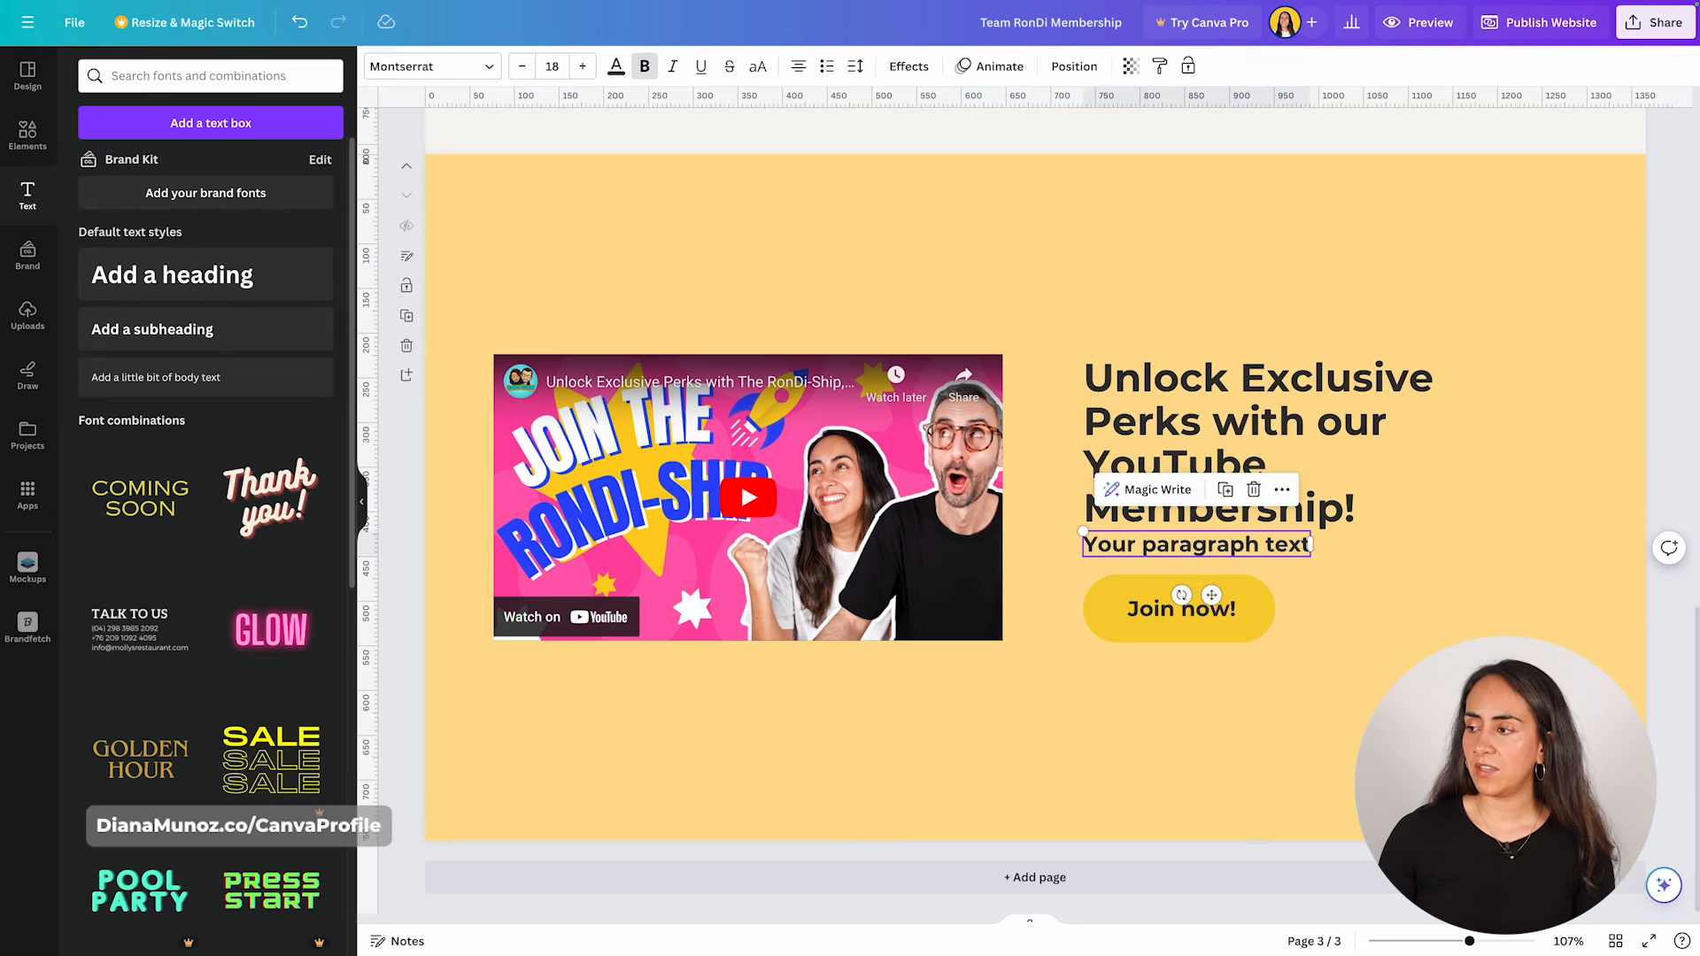
pyautogui.doubleClick(1246, 549)
pyautogui.write('Cancel anytime')
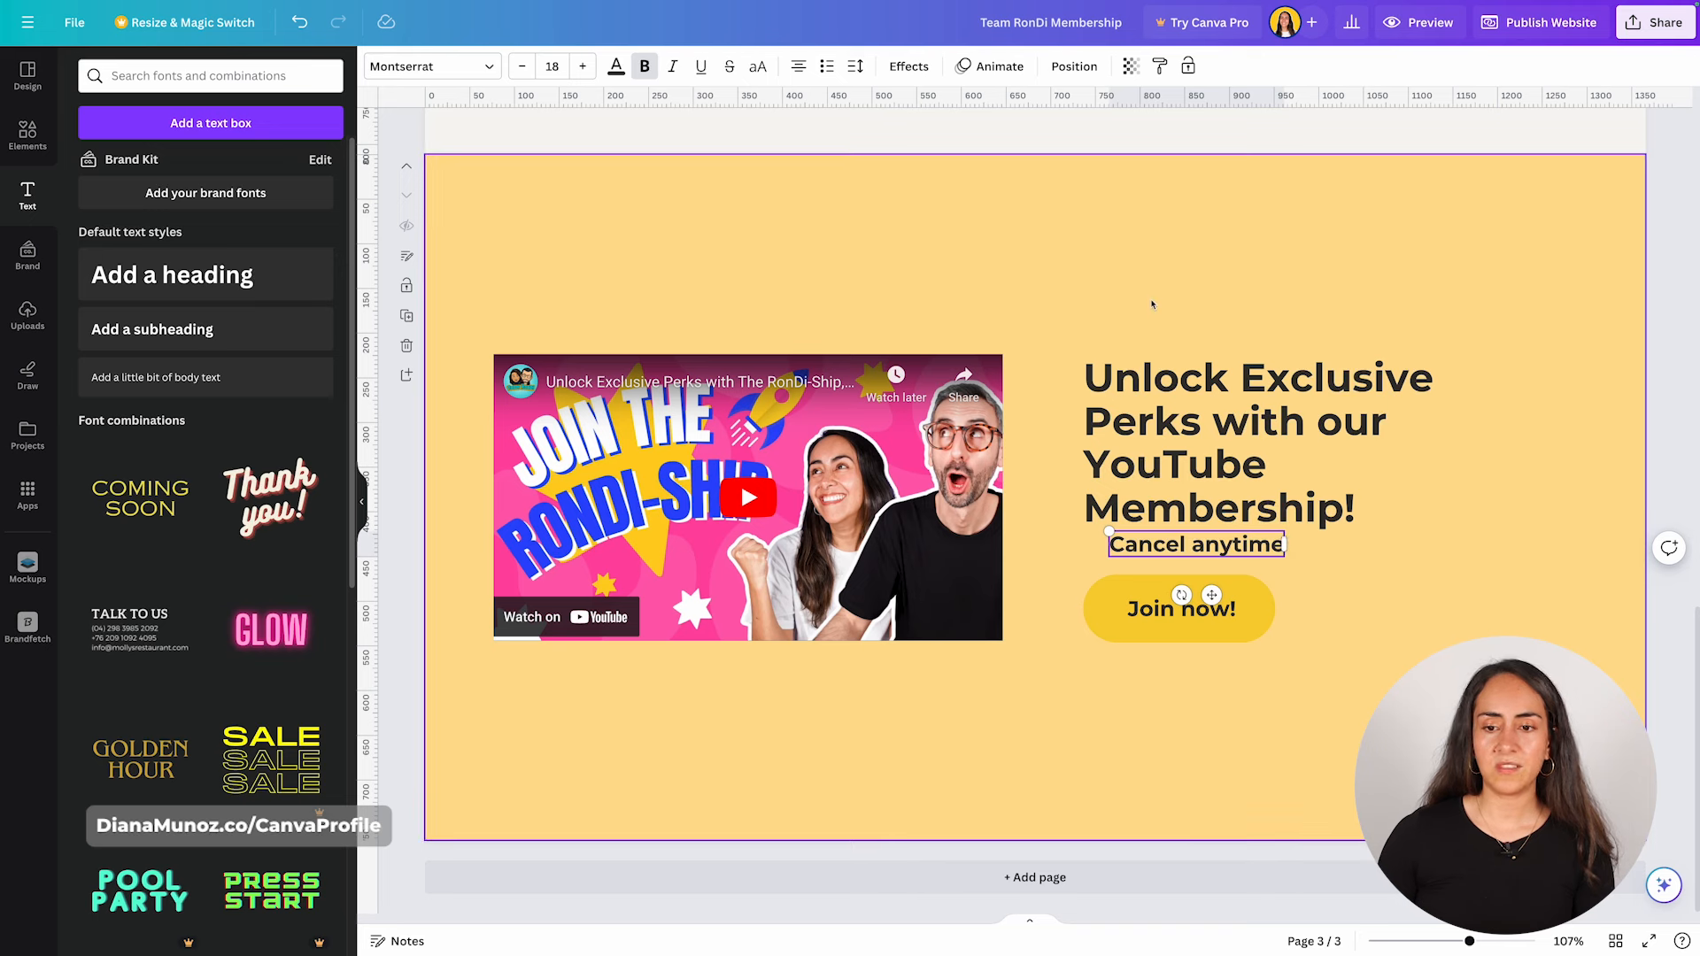
pyautogui.hotkey('ctrl', 'a')
pyautogui.moveTo(1211, 595); pyautogui.dragTo(1185, 594)
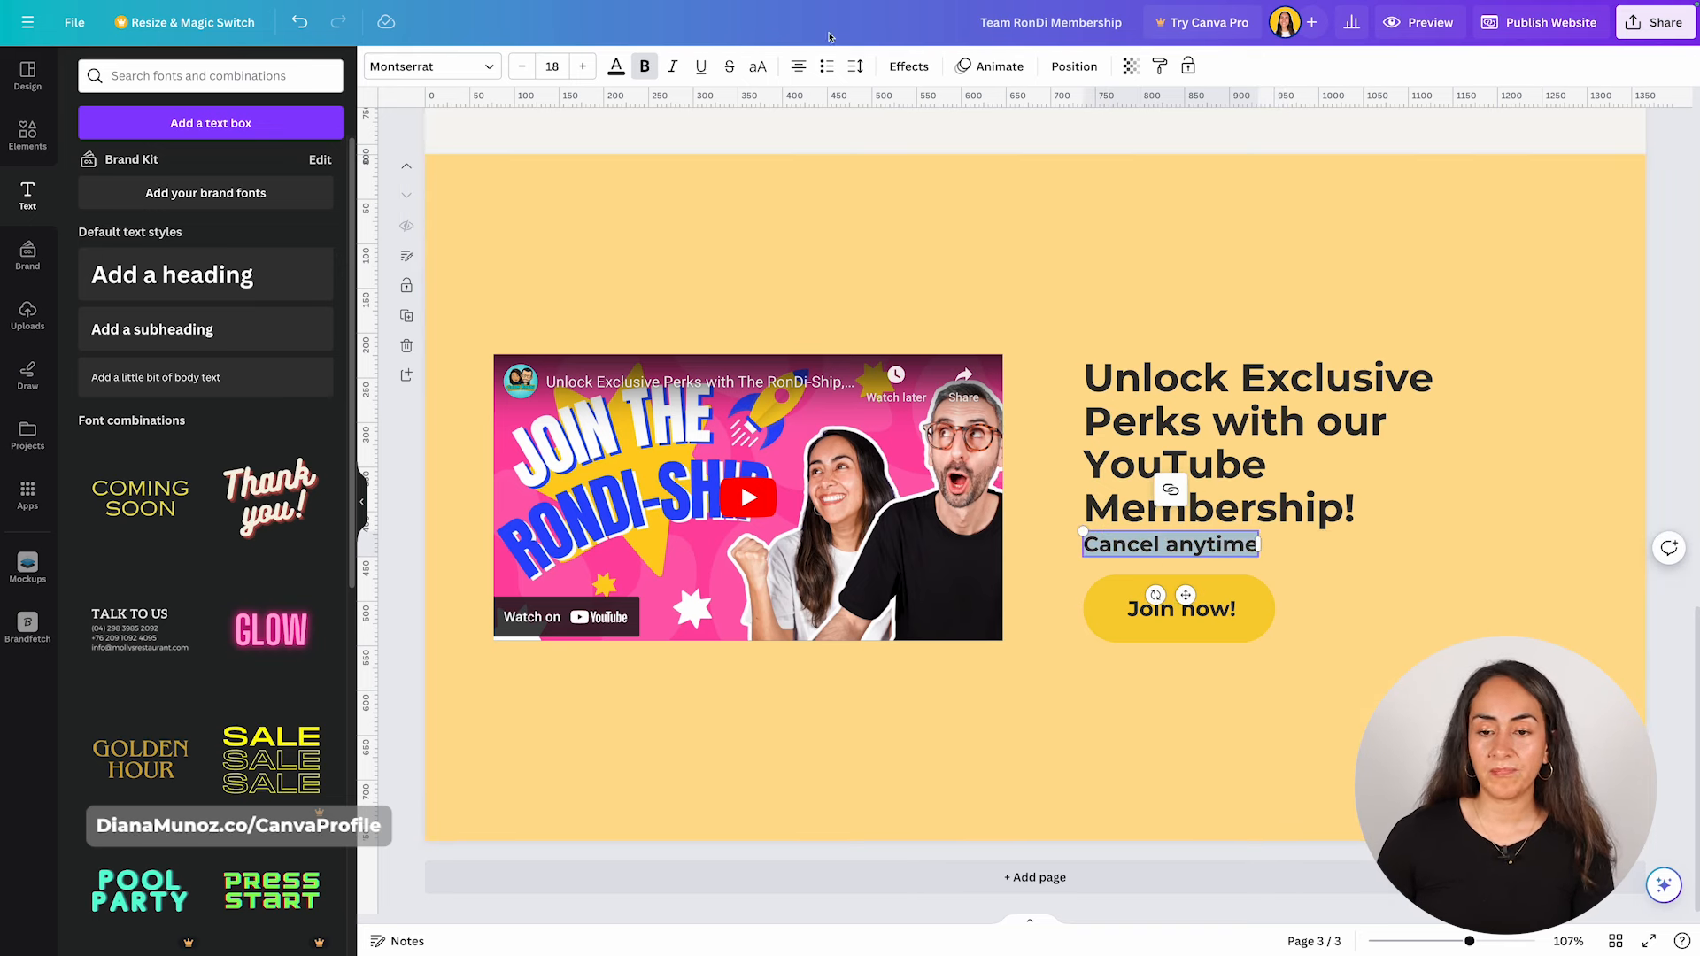
pyautogui.click(758, 67)
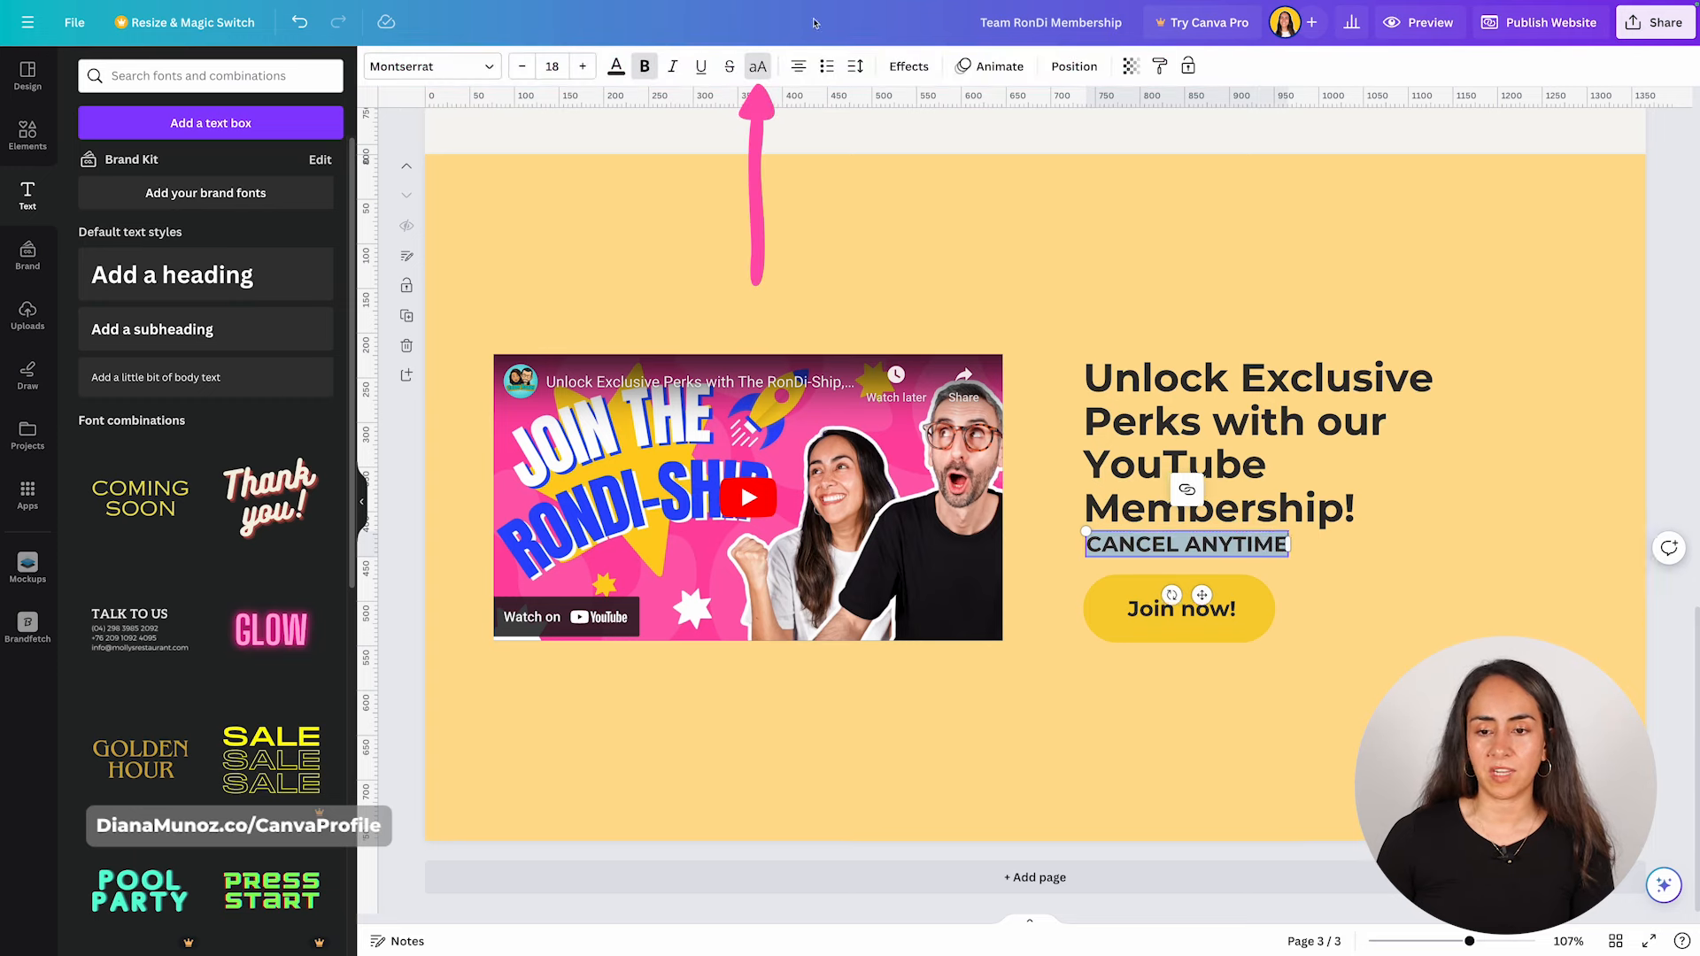
# Change the background of the video page to white.
pyautogui.click(1441, 604)
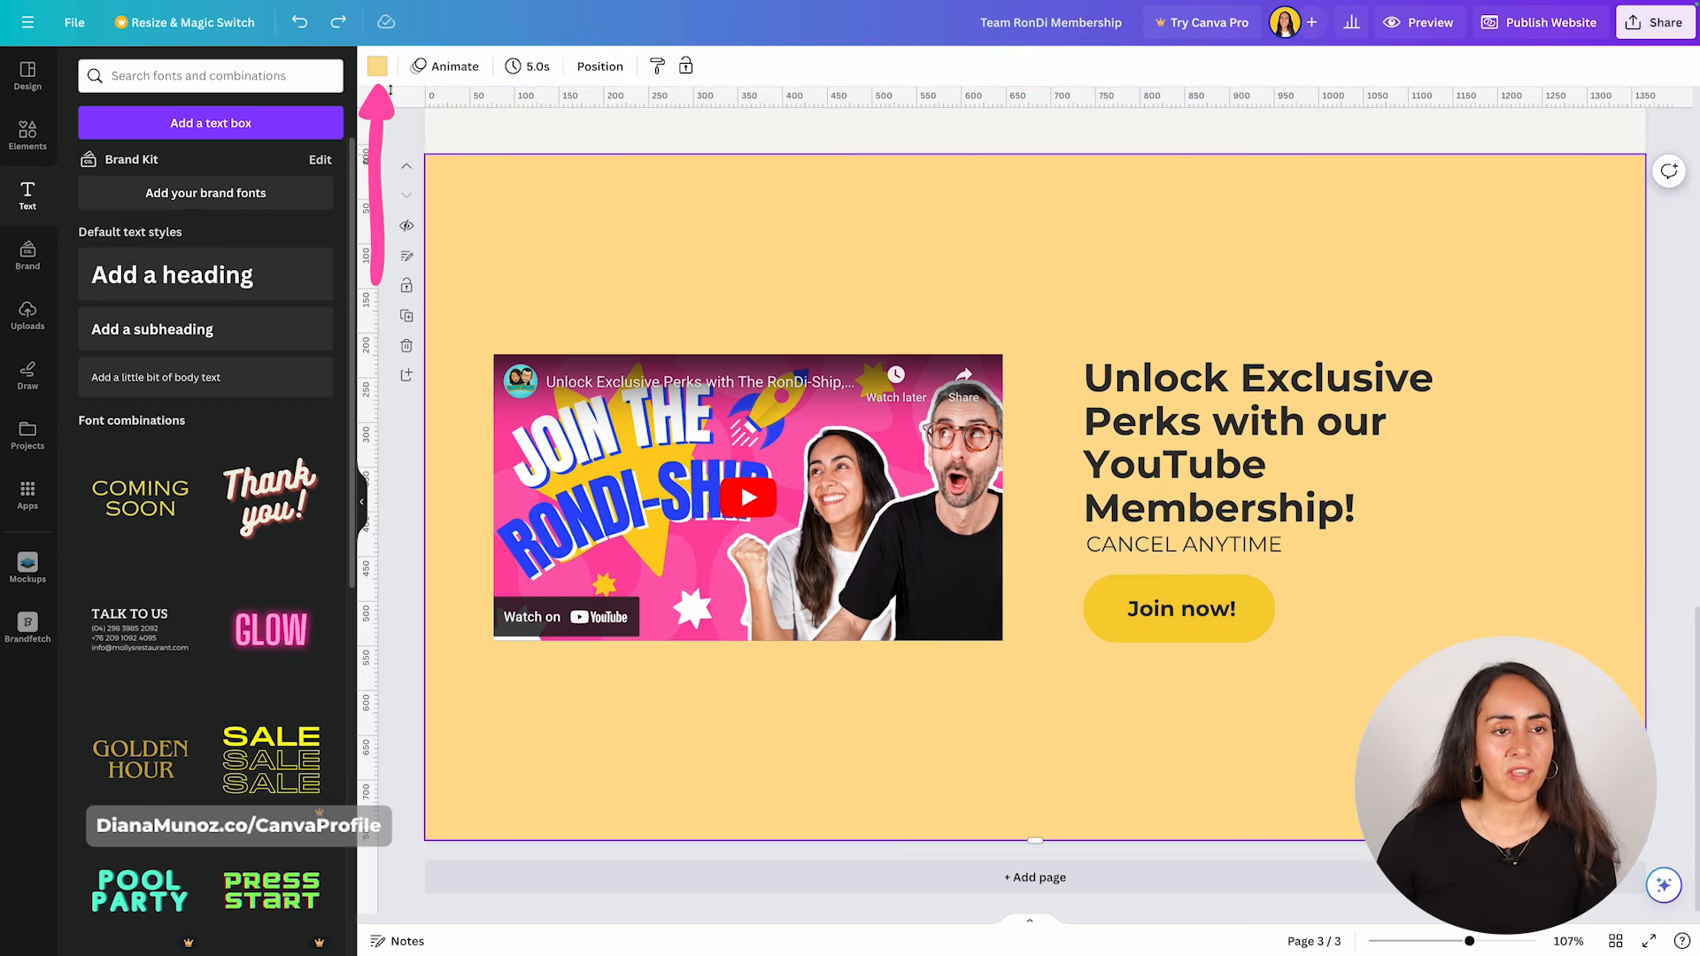
pyautogui.click(377, 66)
pyautogui.click(135, 212)
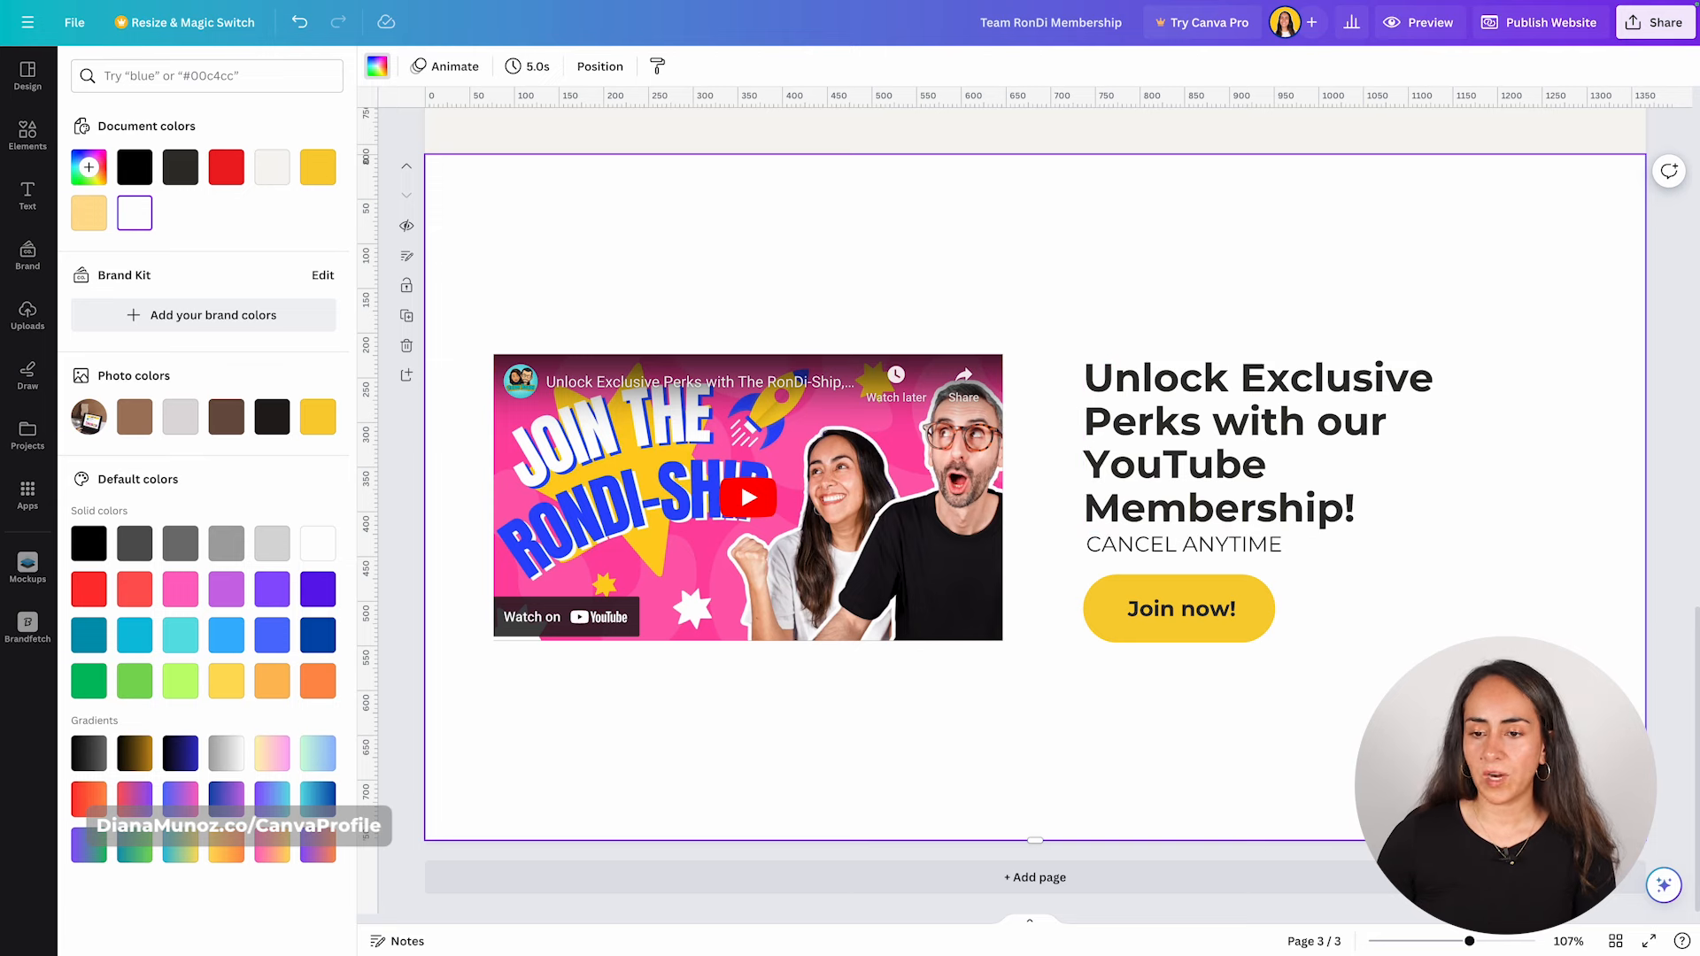
# Make the "CANCEL ANYTIME" line smaller, align it left with the heading, and space it between the heading and the button.
pyautogui.click(1275, 544)
pyautogui.moveTo(1284, 553); pyautogui.dragTo(1218, 554)
pyautogui.click(1263, 565)
pyautogui.click(1219, 544)
pyautogui.click(1420, 620)
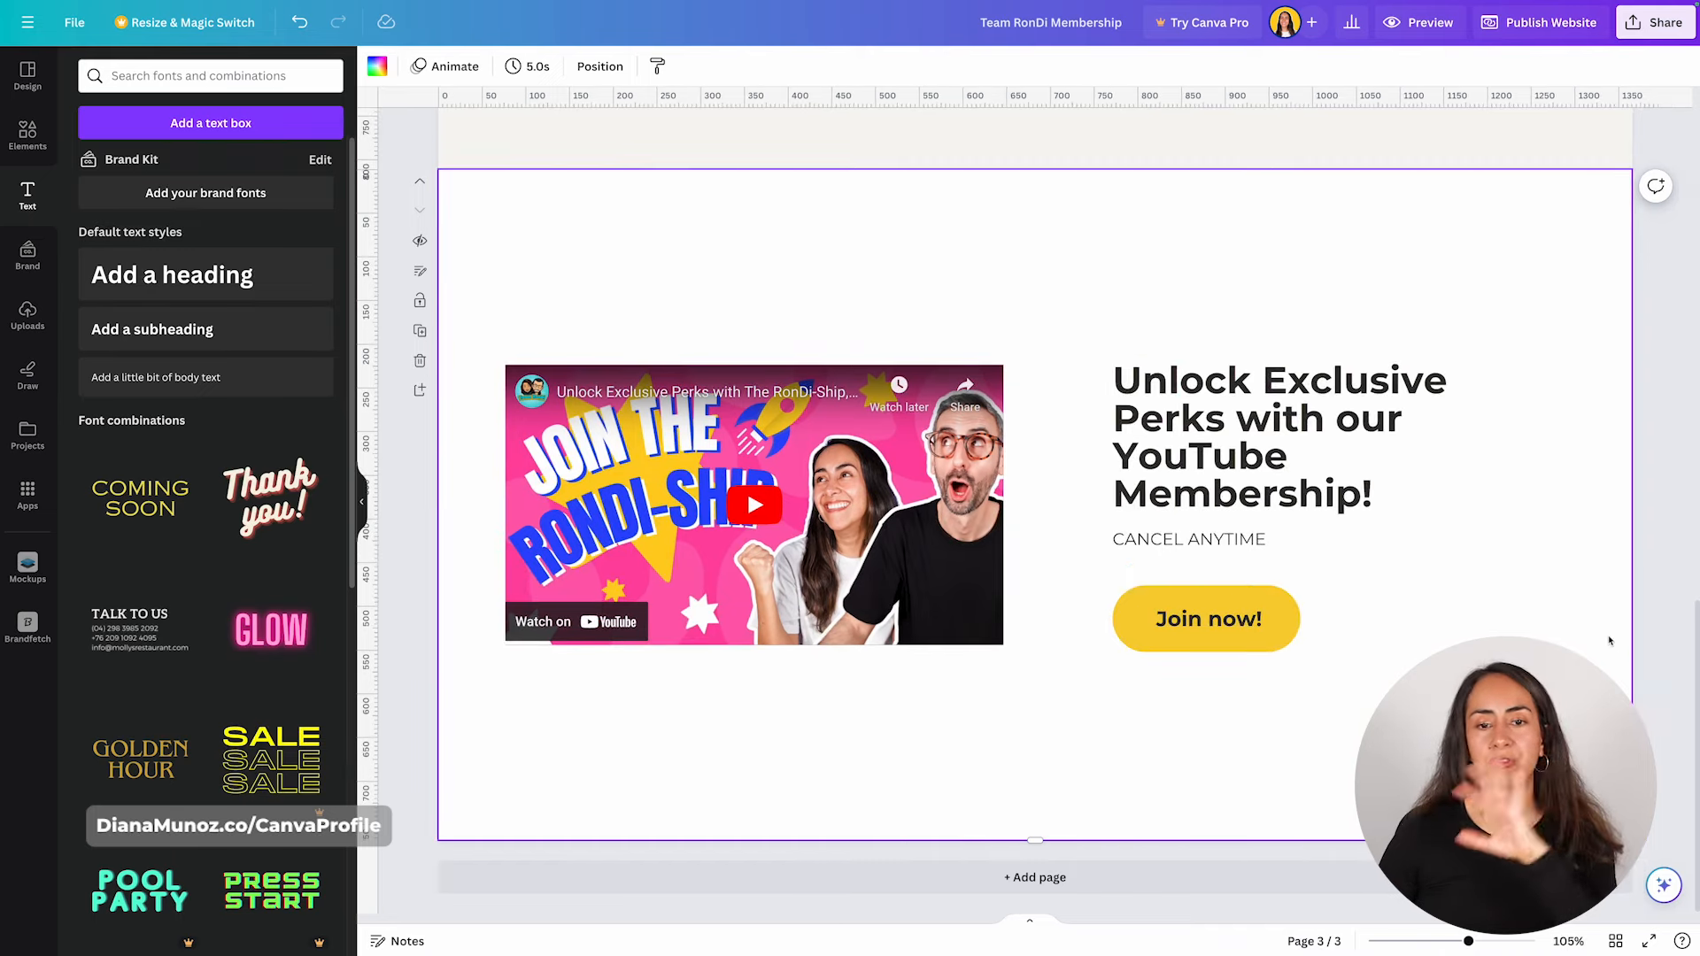
# Preview the website and review the desktop layout from the first page through the tiers to the video section.
pyautogui.scroll(15, 1610, 641)
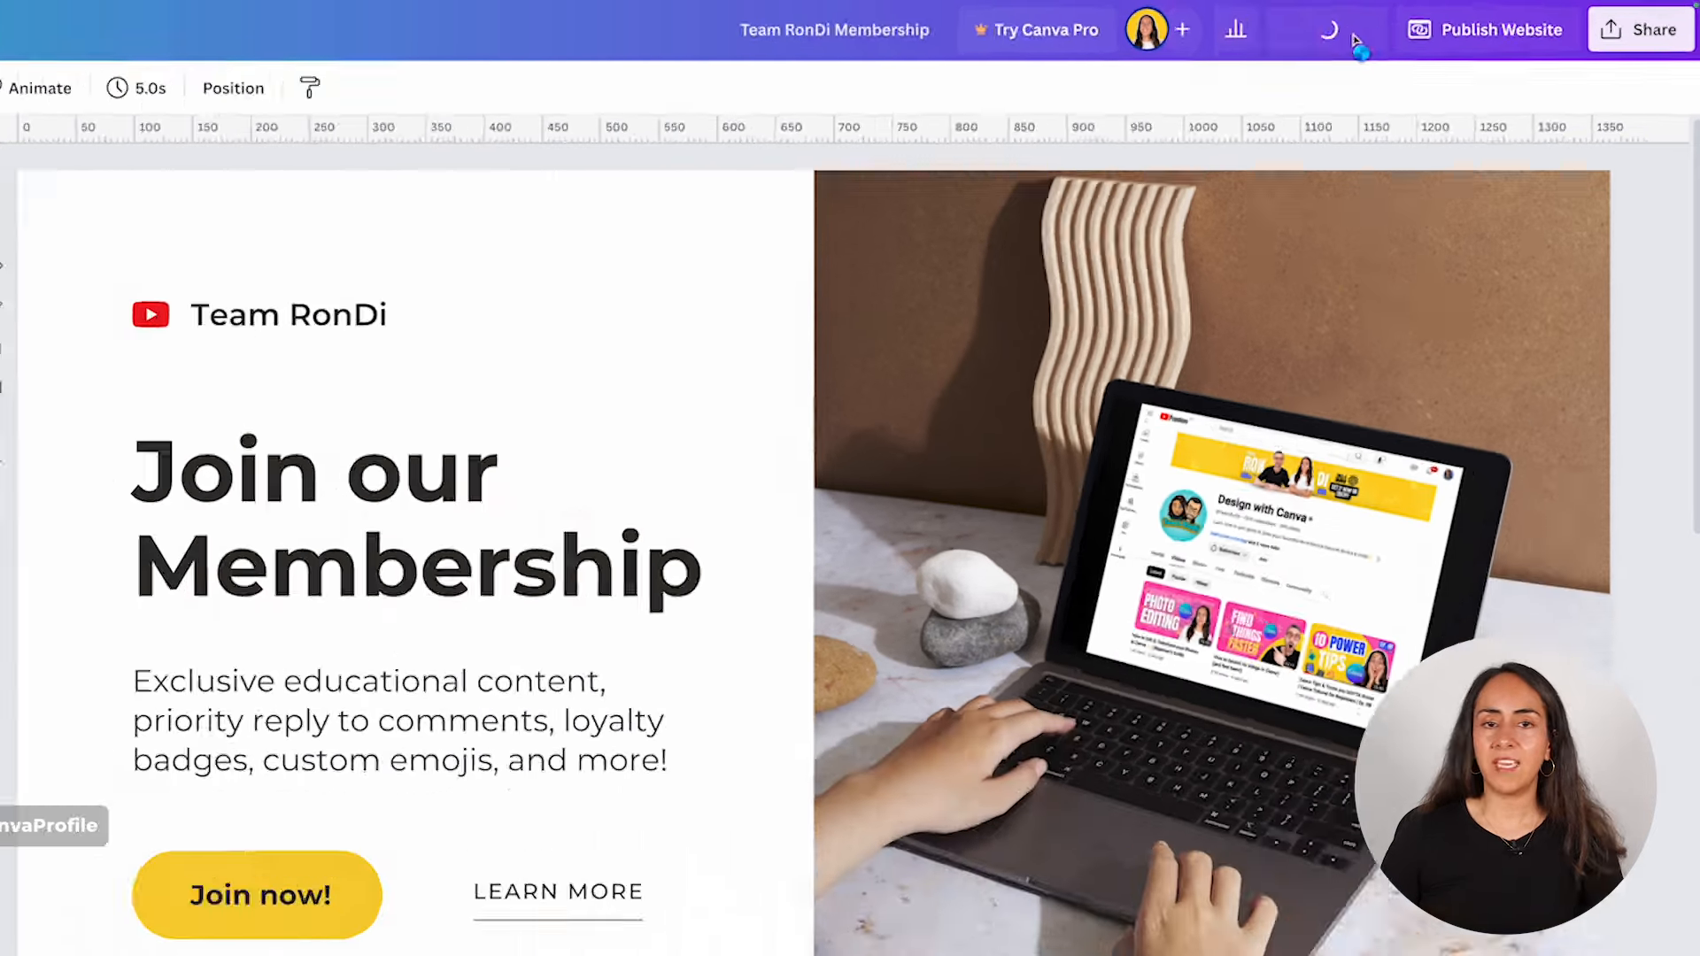
pyautogui.click(1235, 58)
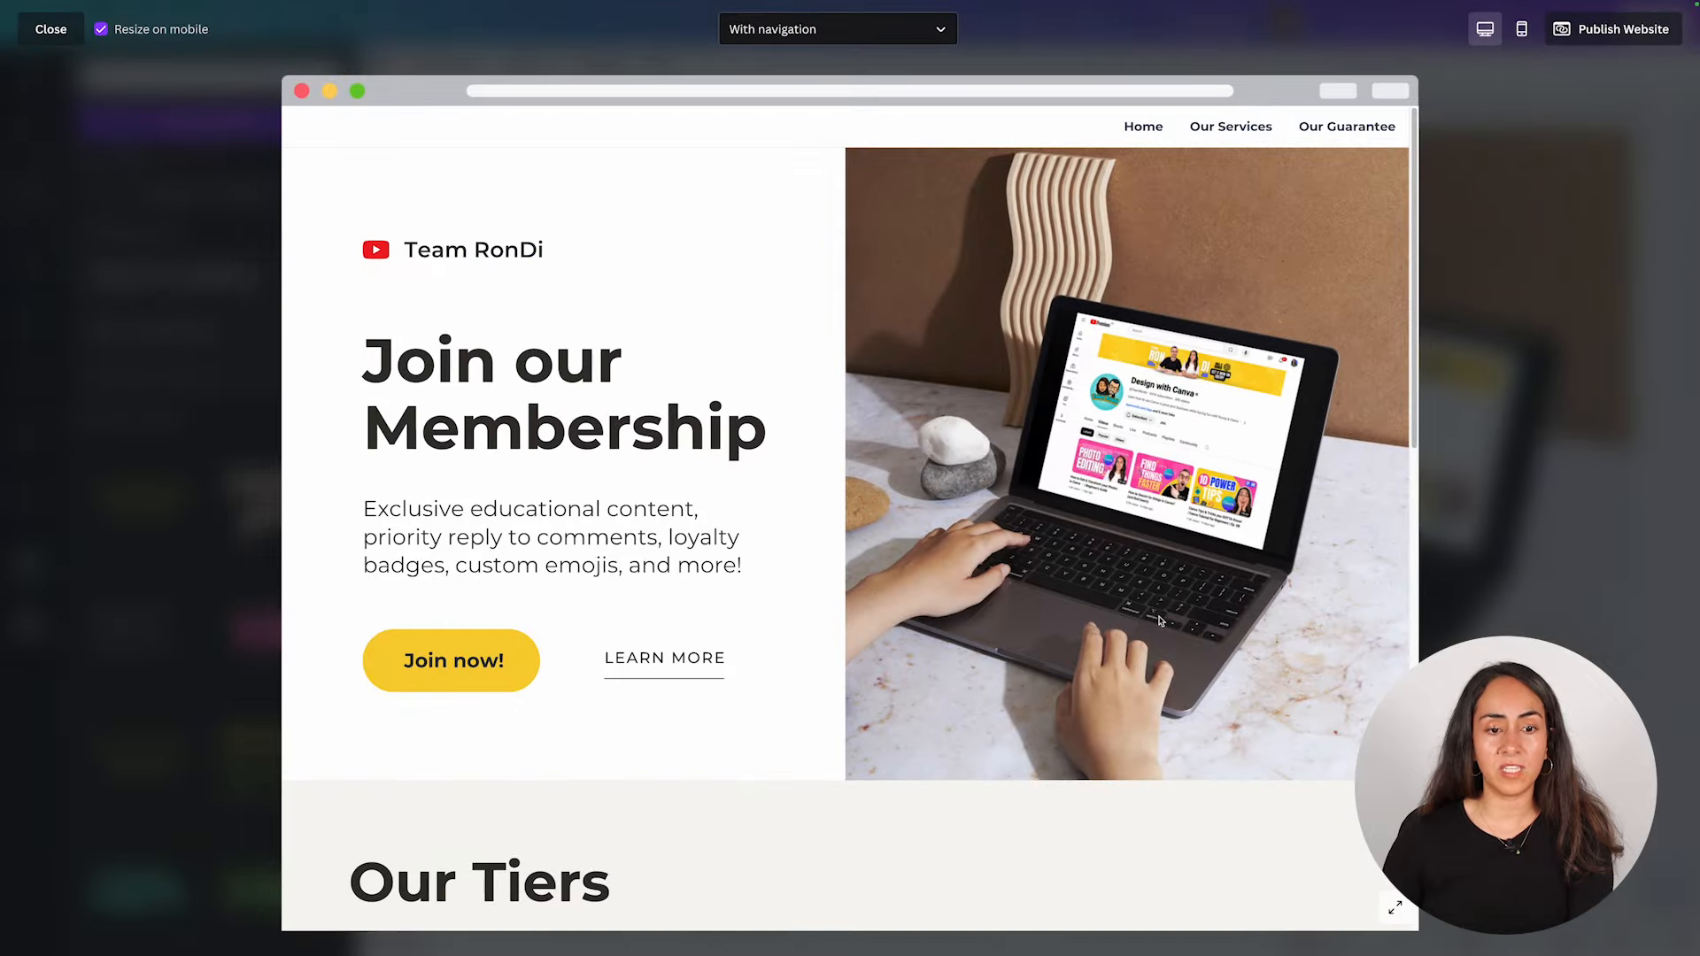
pyautogui.scroll(-5, 1169, 602)
pyautogui.scroll(-8, 1171, 598)
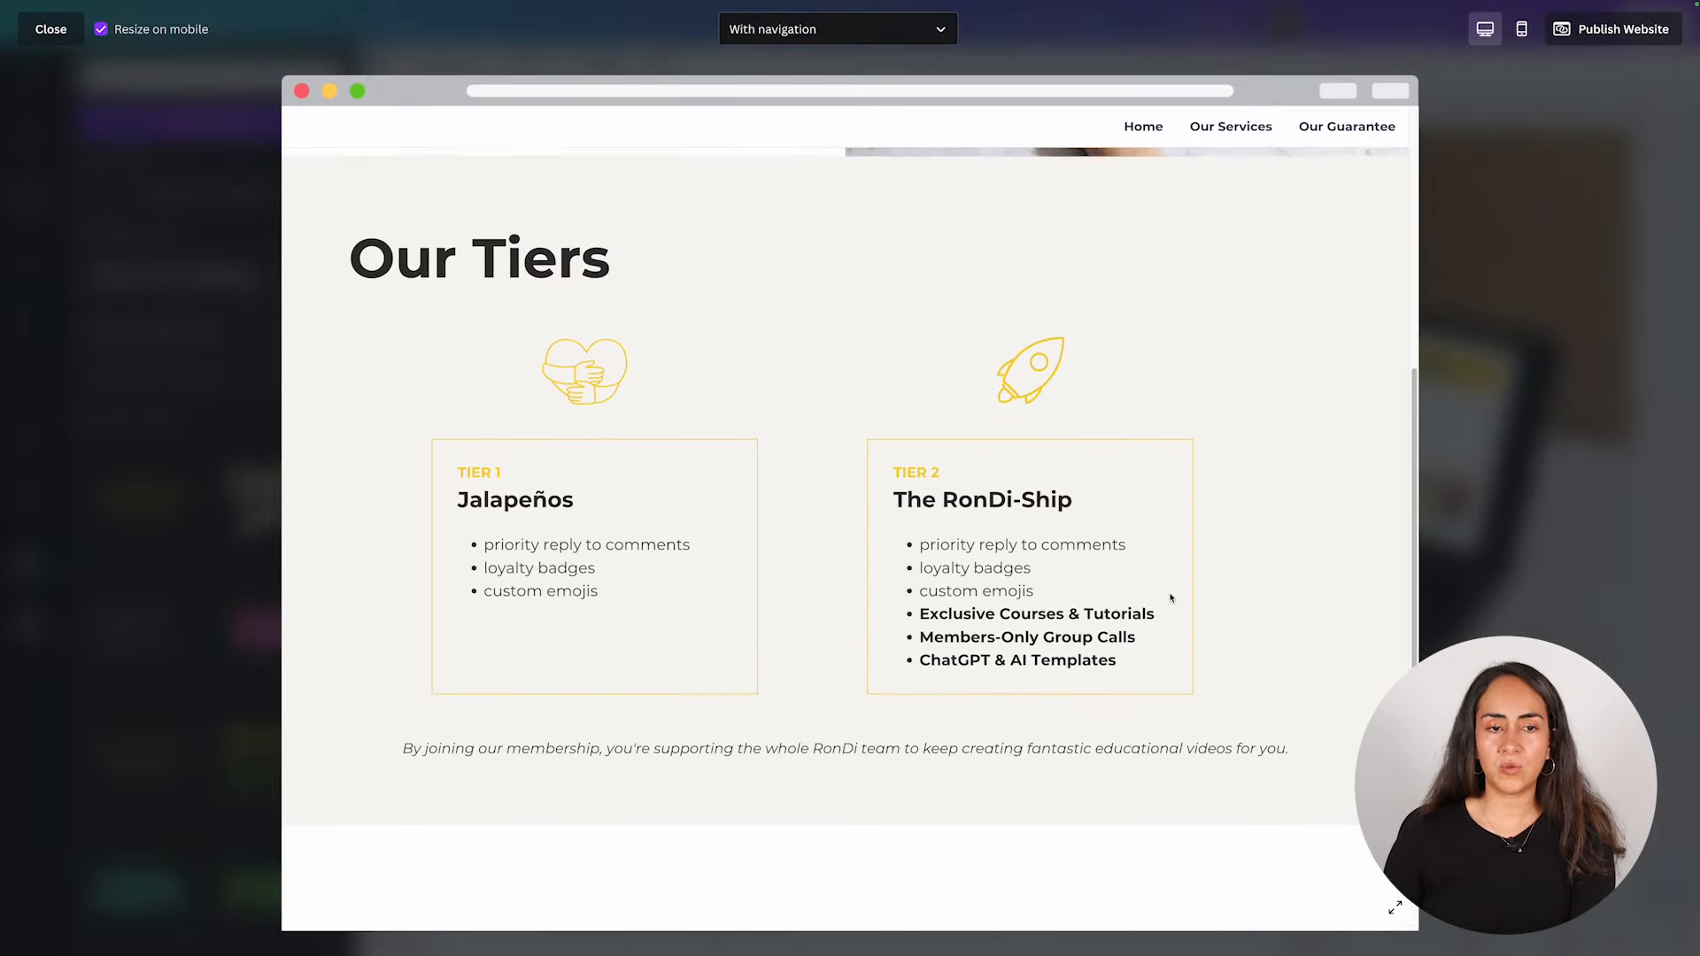
pyautogui.scroll(-1, 1174, 590)
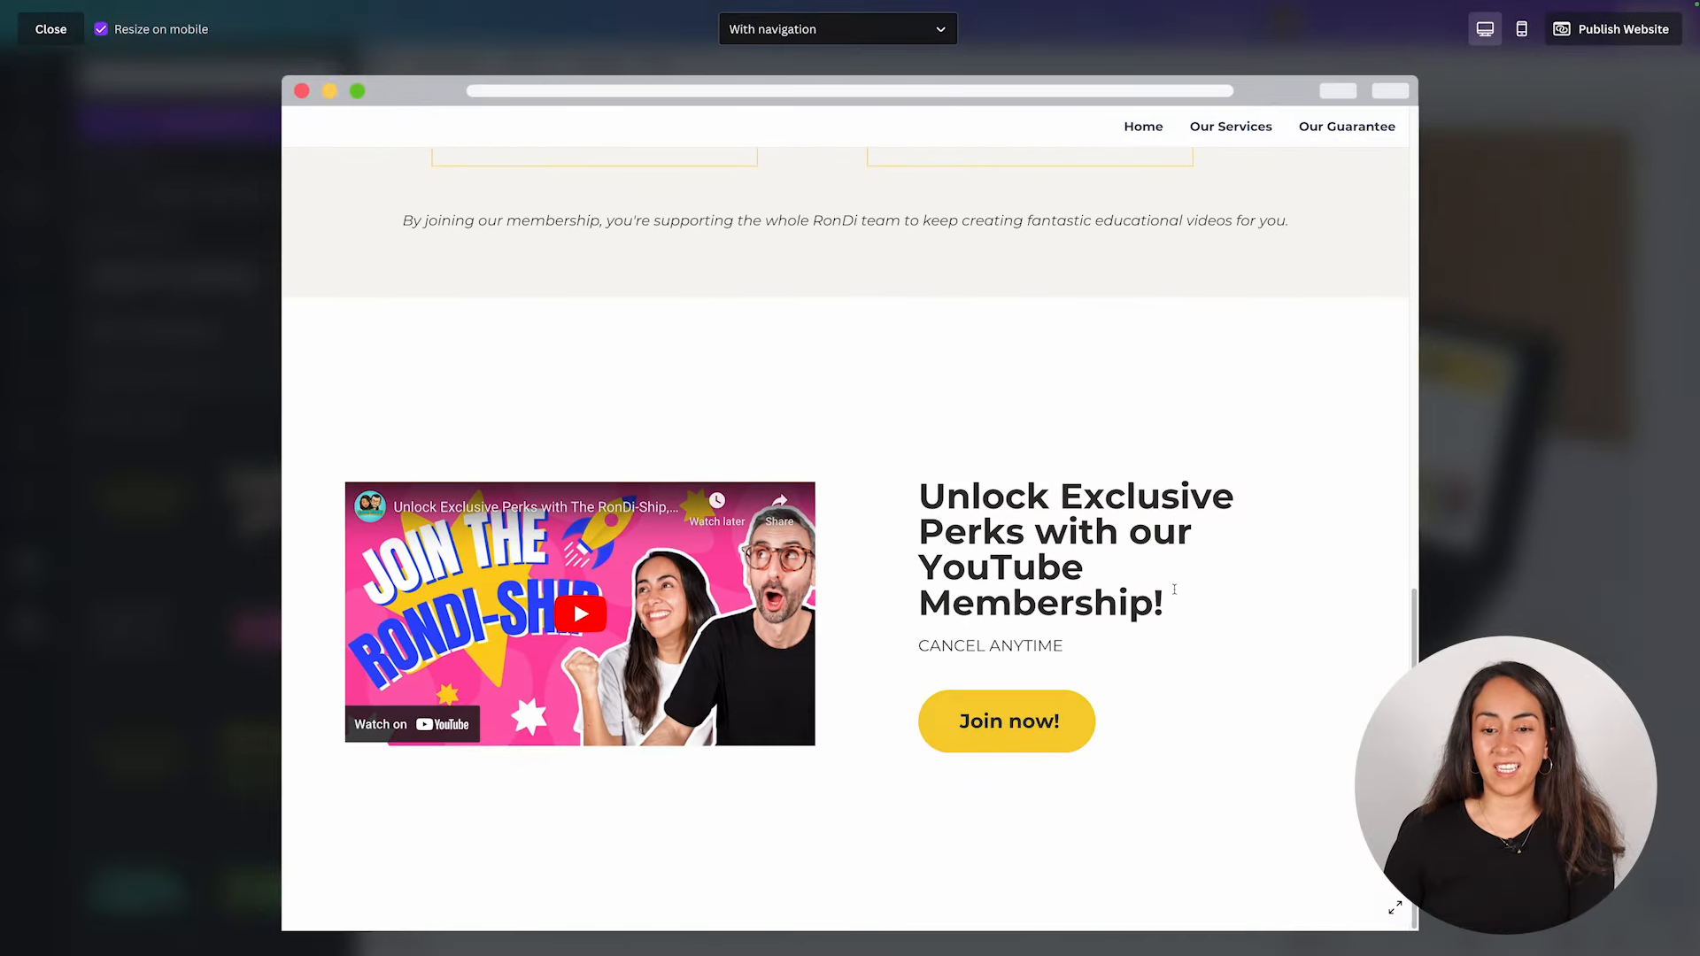
pyautogui.scroll(10, 1175, 592)
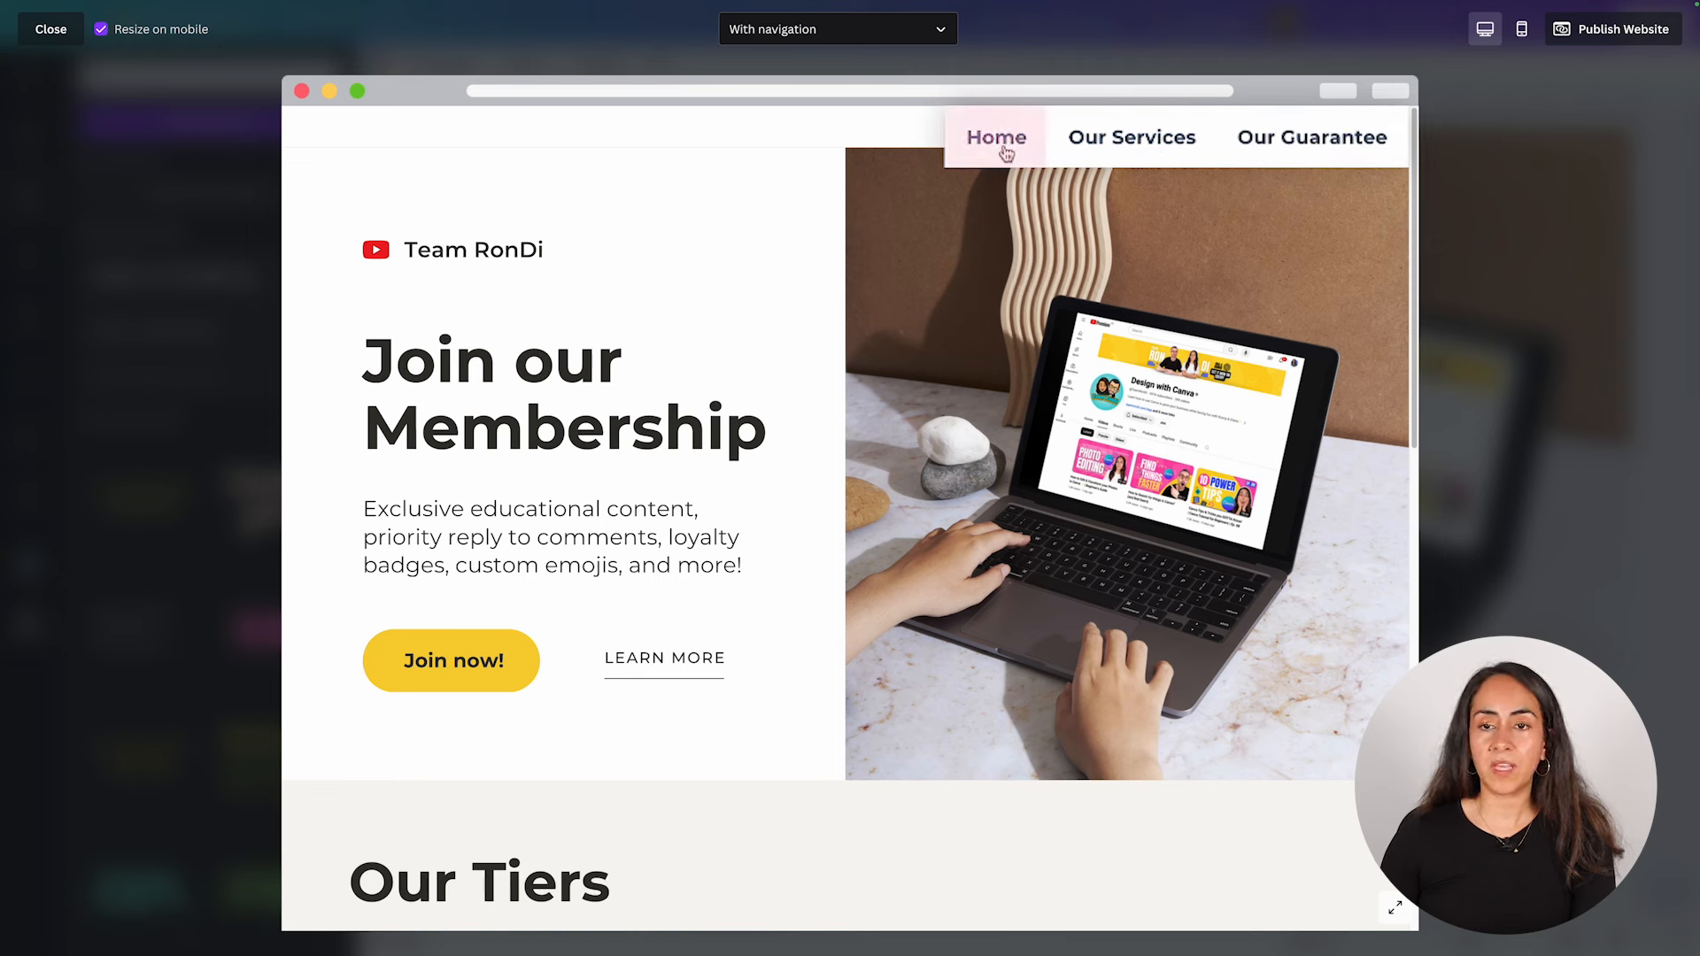
# Test the preview's navigation links Our Services, Our Guarantee and Home.
pyautogui.click(1147, 149)
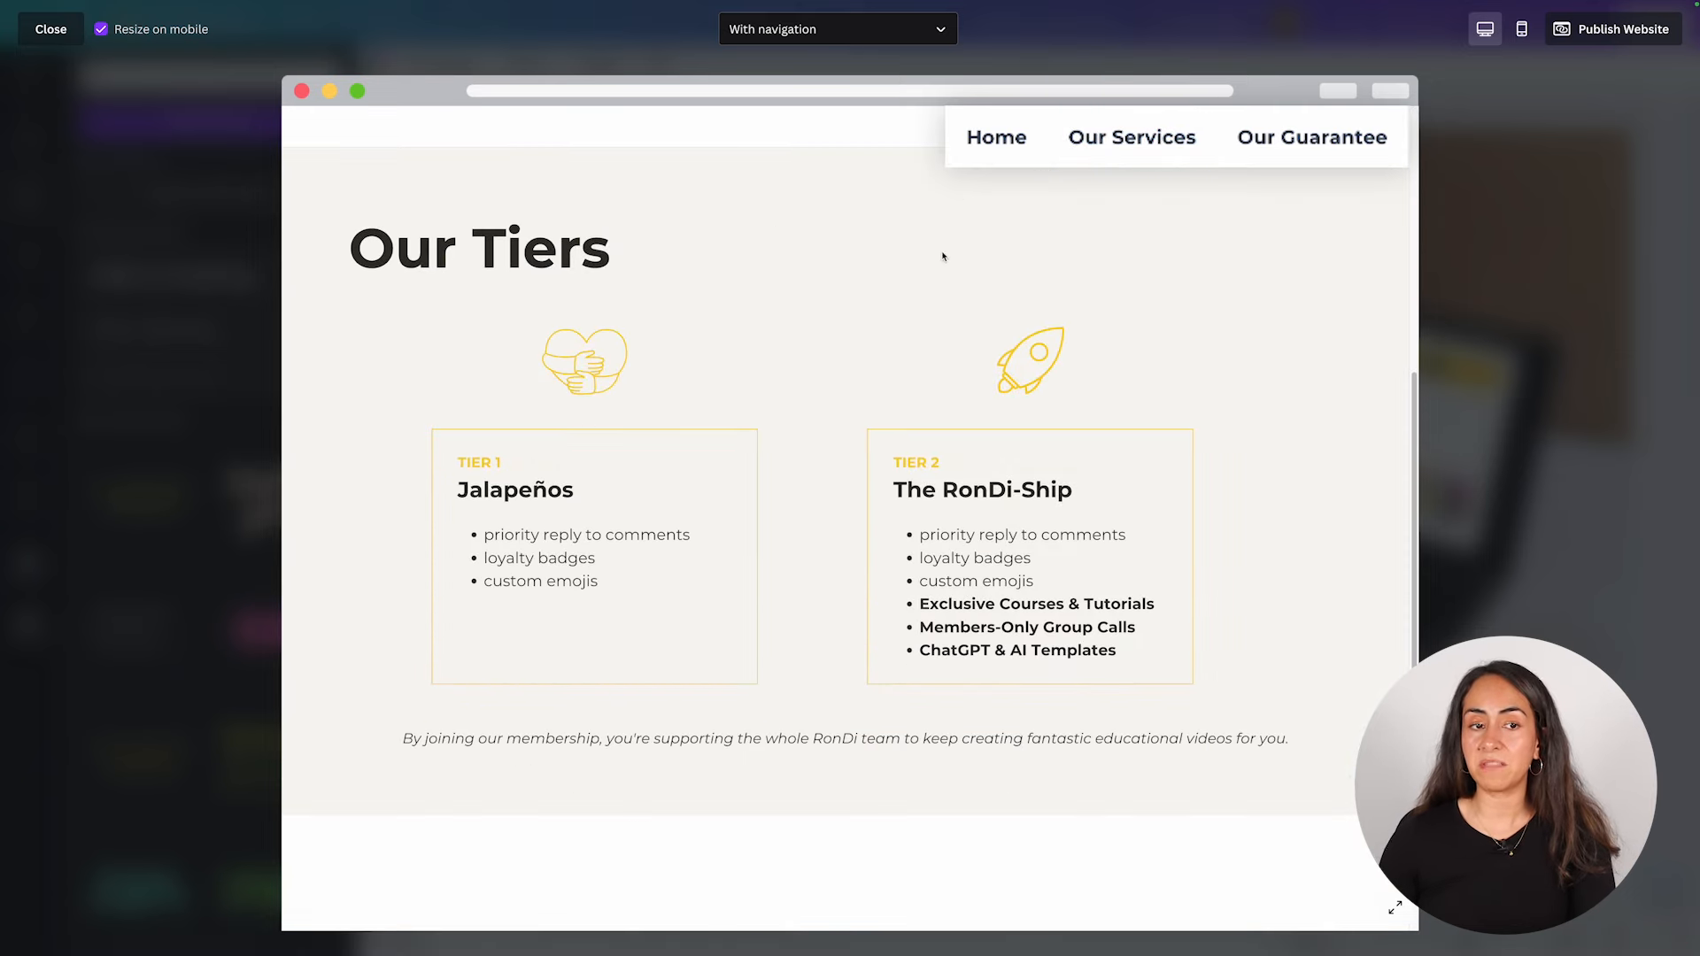
pyautogui.click(1332, 149)
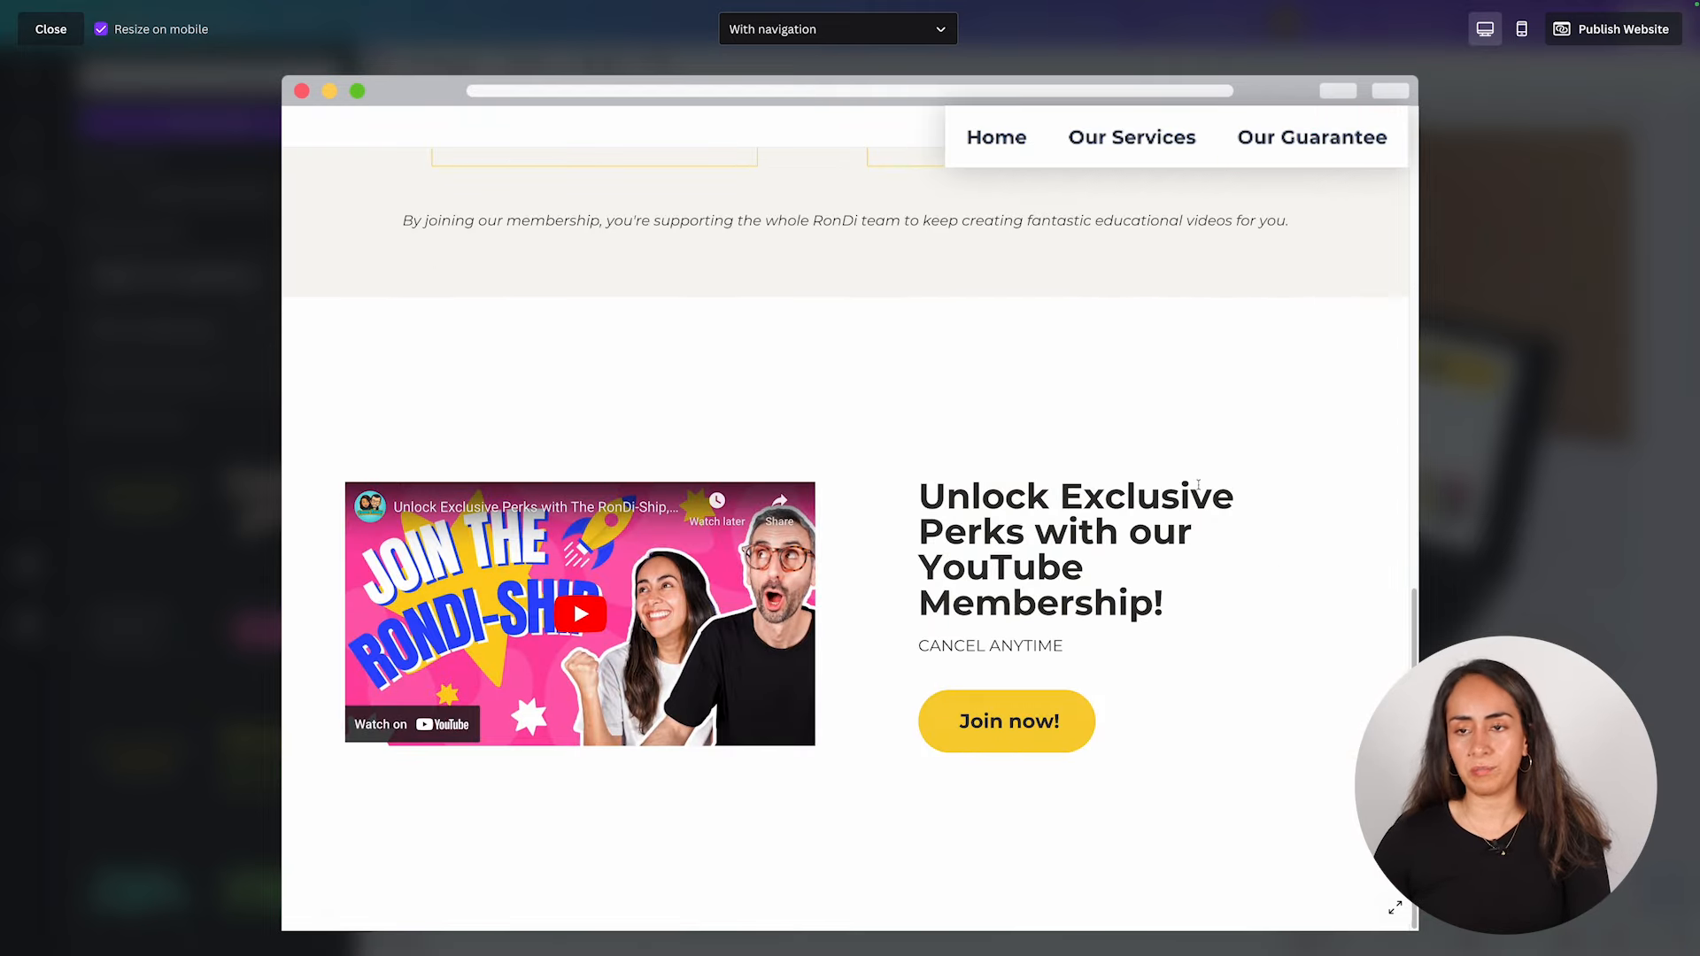
pyautogui.click(1129, 142)
pyautogui.click(981, 147)
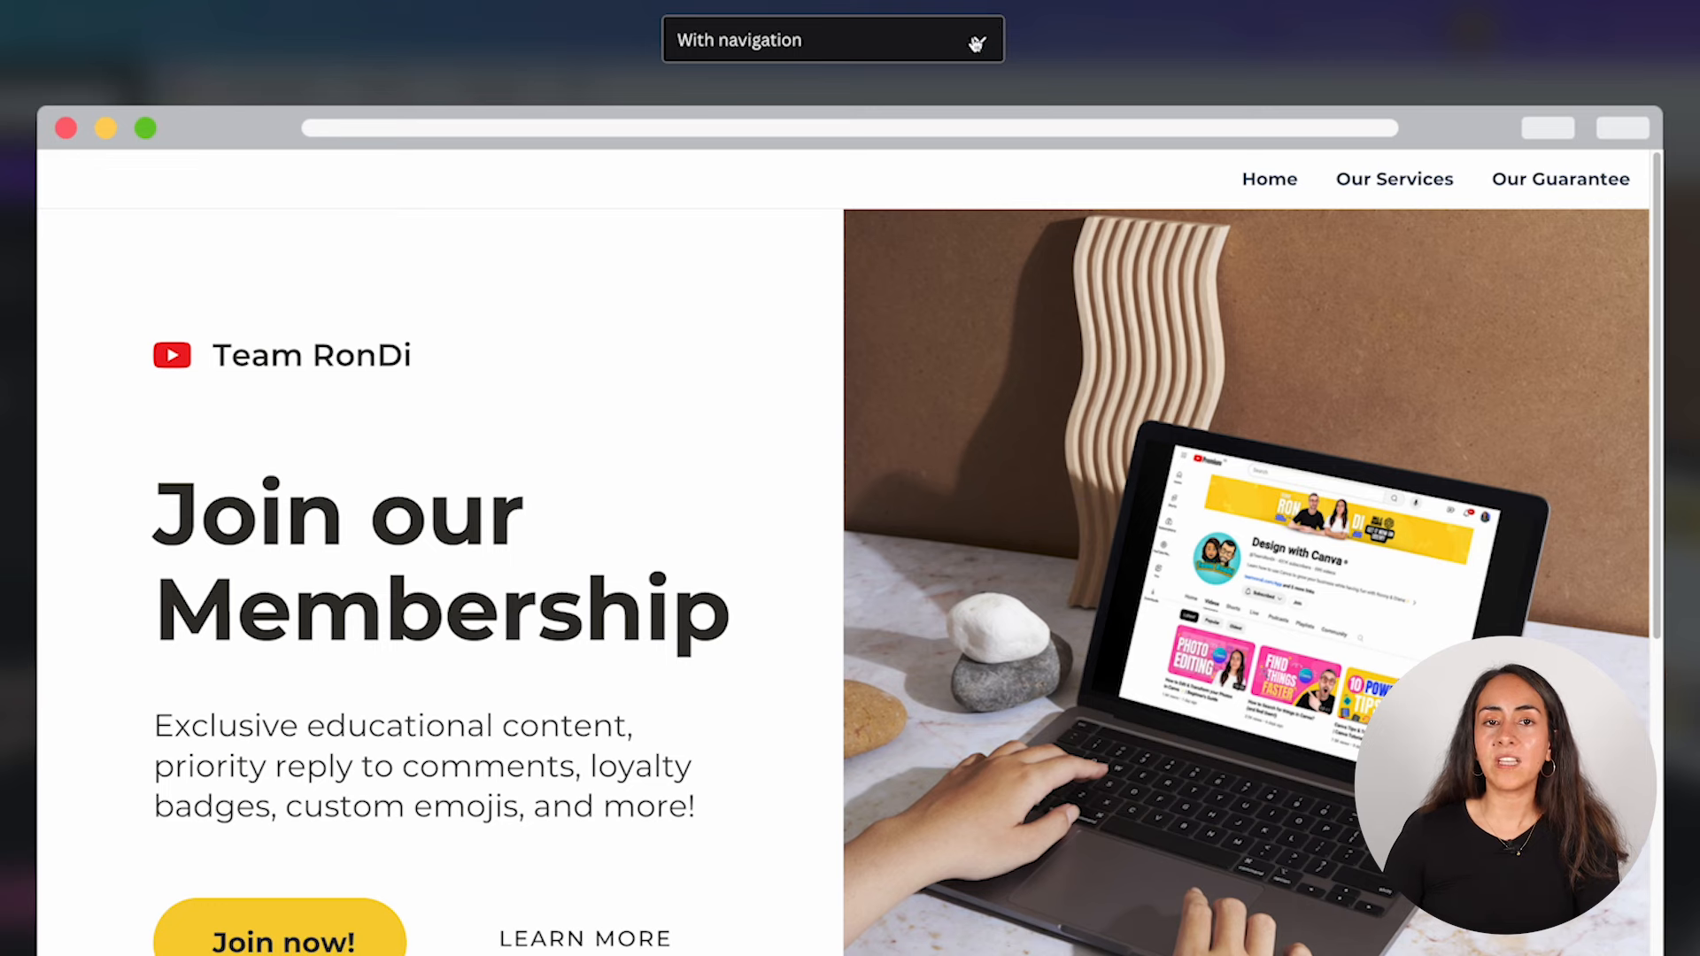
# Set the website preview to "Without navigation" and check the pages.
pyautogui.click(911, 51)
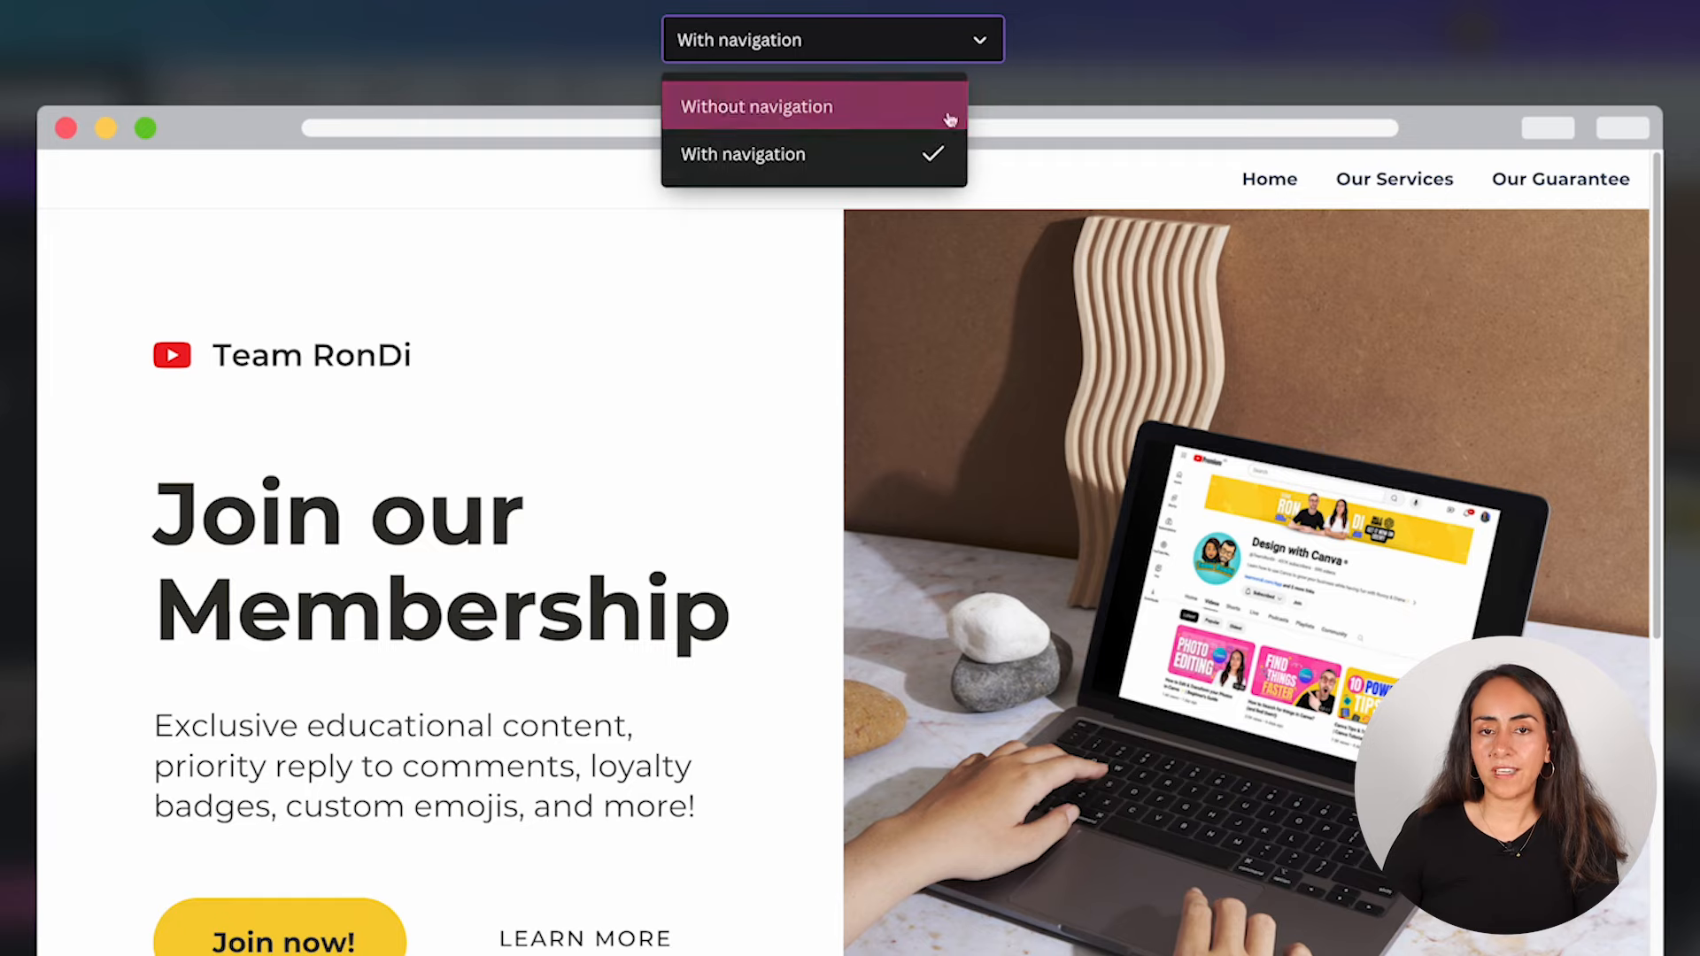
pyautogui.click(800, 108)
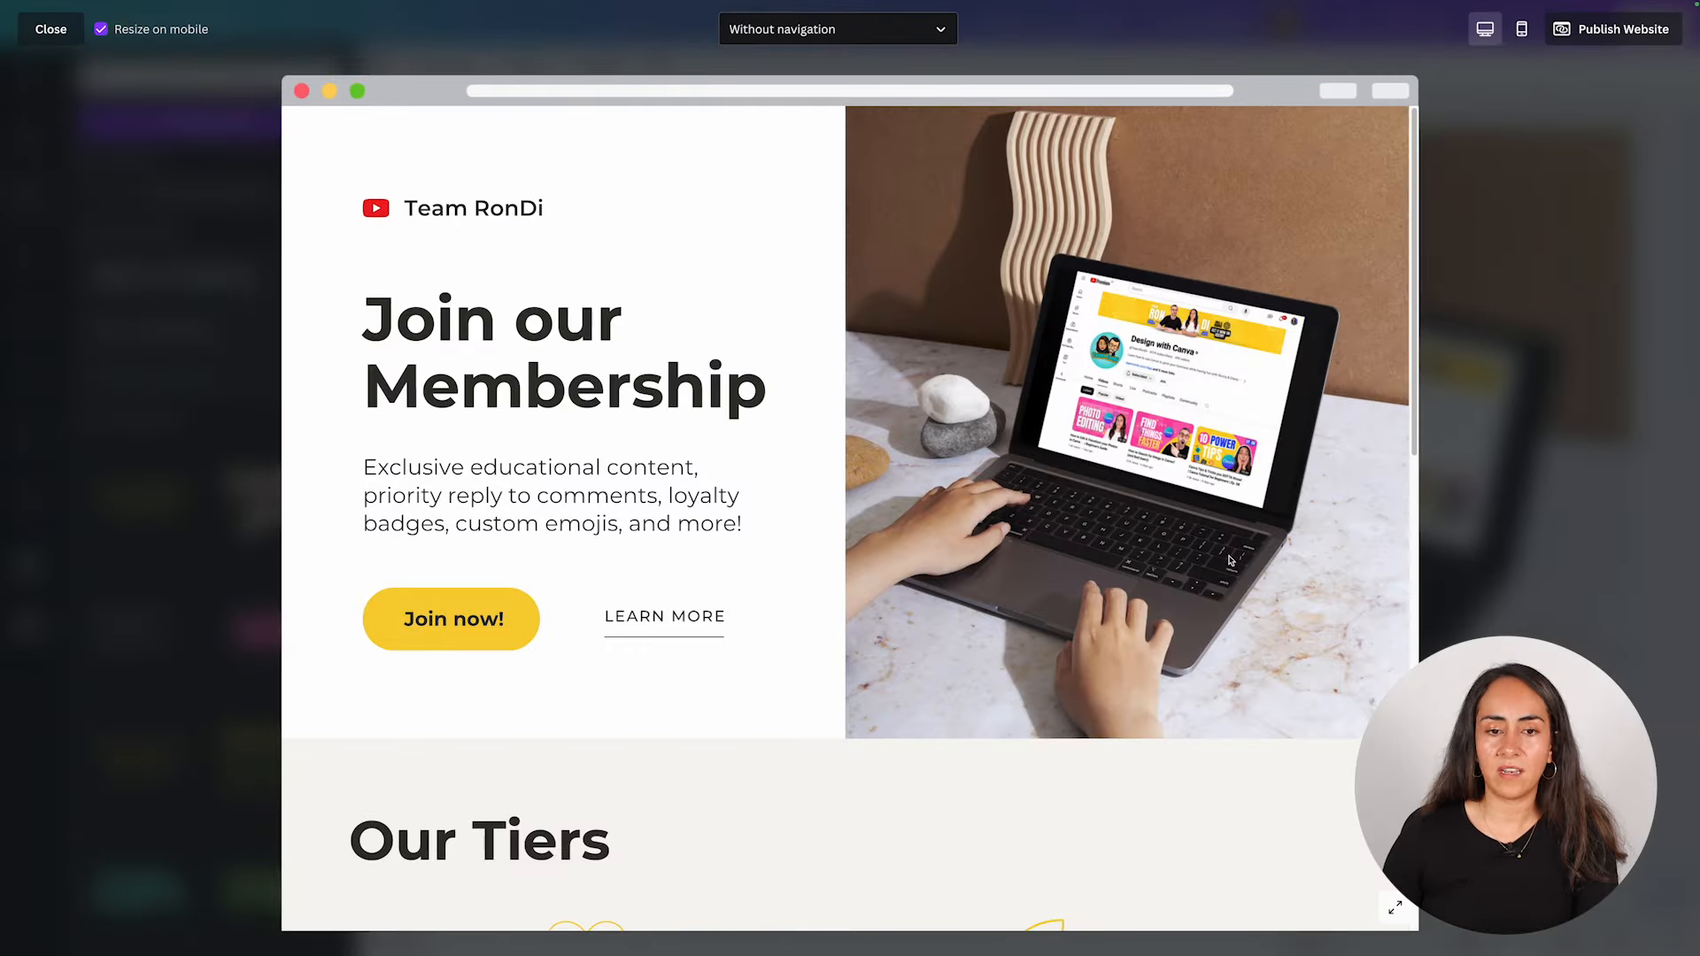
pyautogui.scroll(-12, 1229, 560)
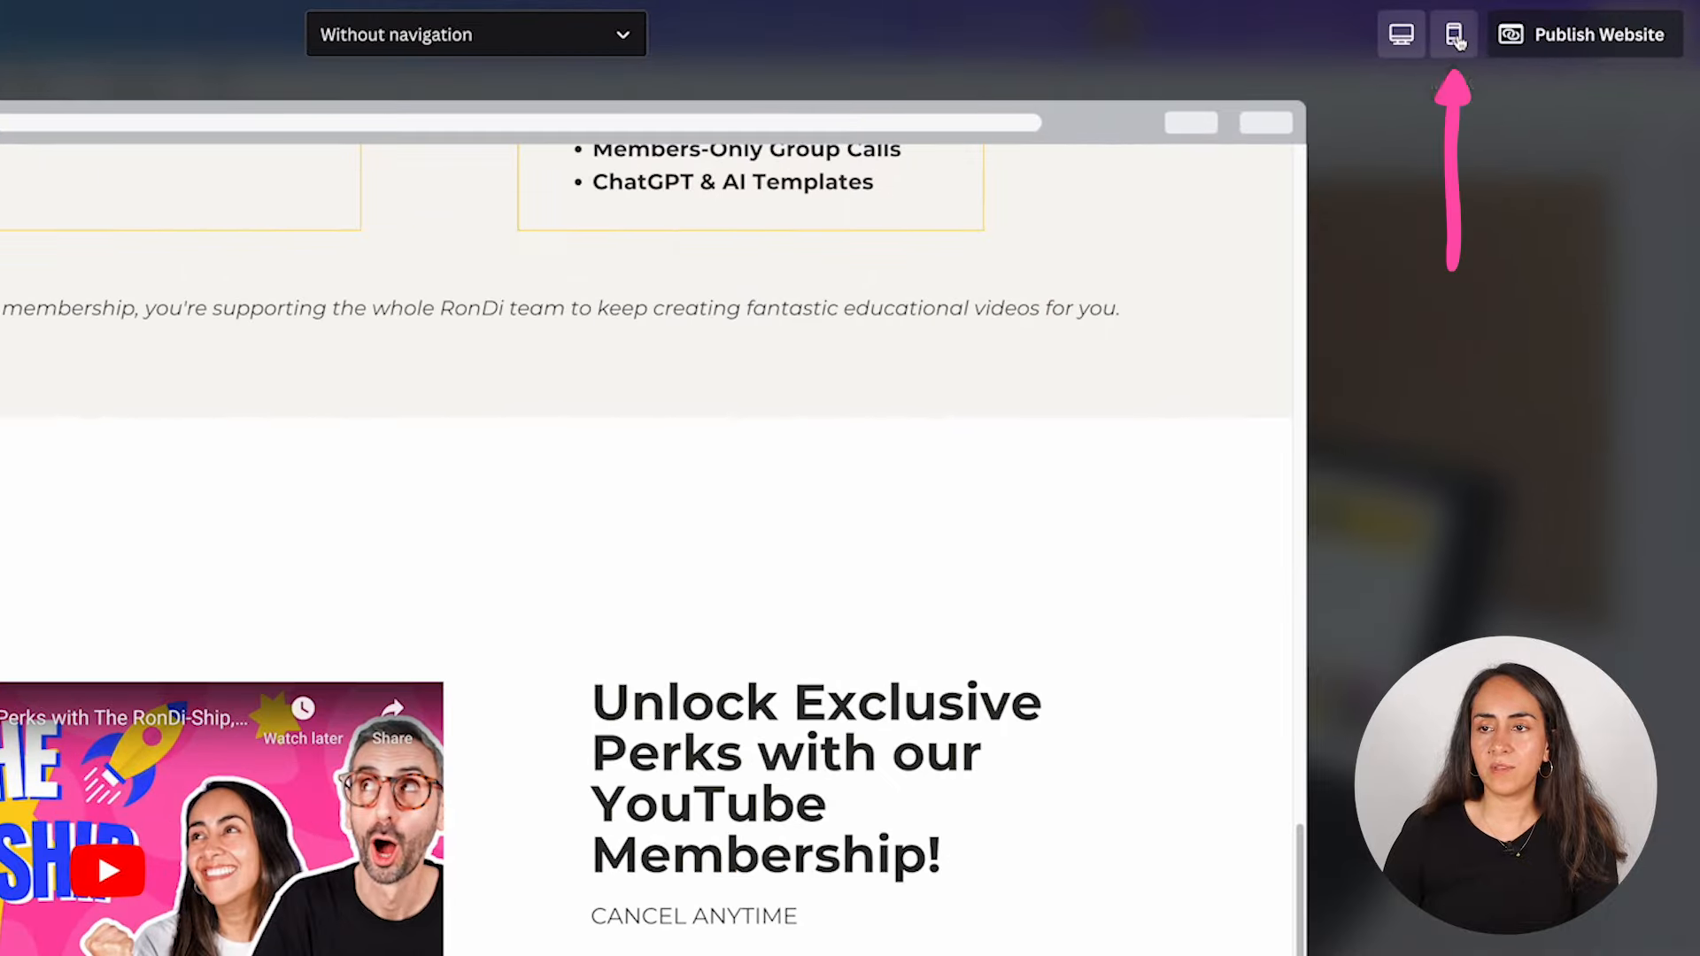
# Check the website's mobile layout, then close the preview and return to the editor.
pyautogui.click(1521, 29)
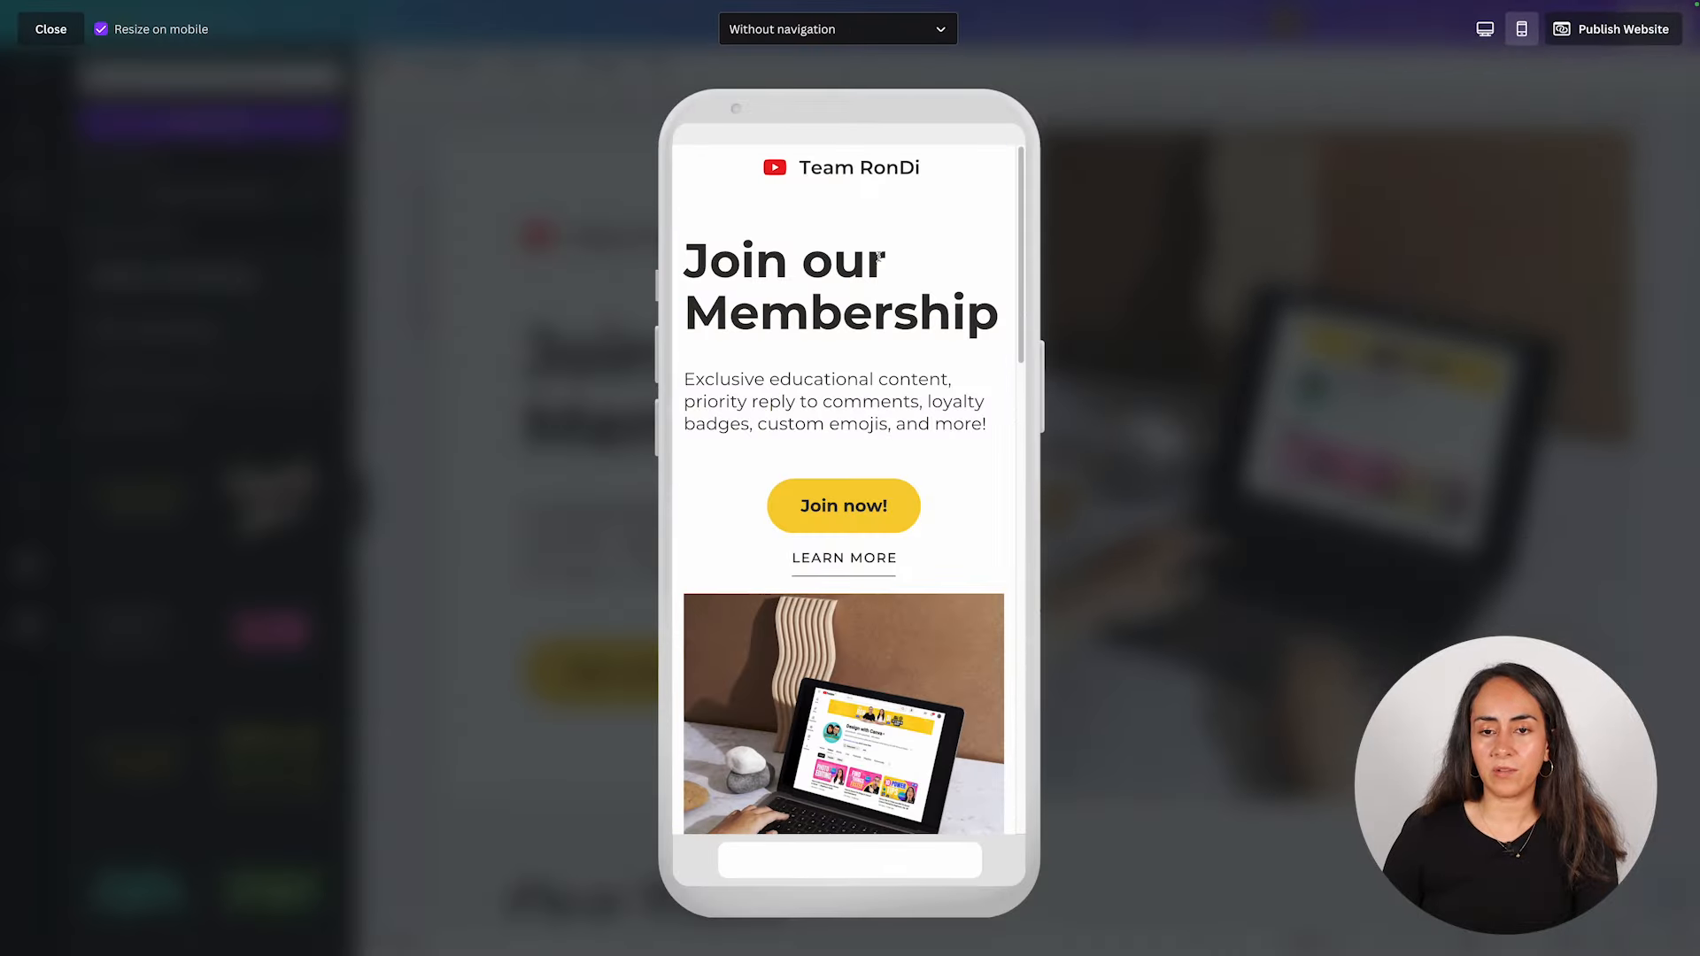
pyautogui.scroll(-15, 850, 443)
pyautogui.click(51, 29)
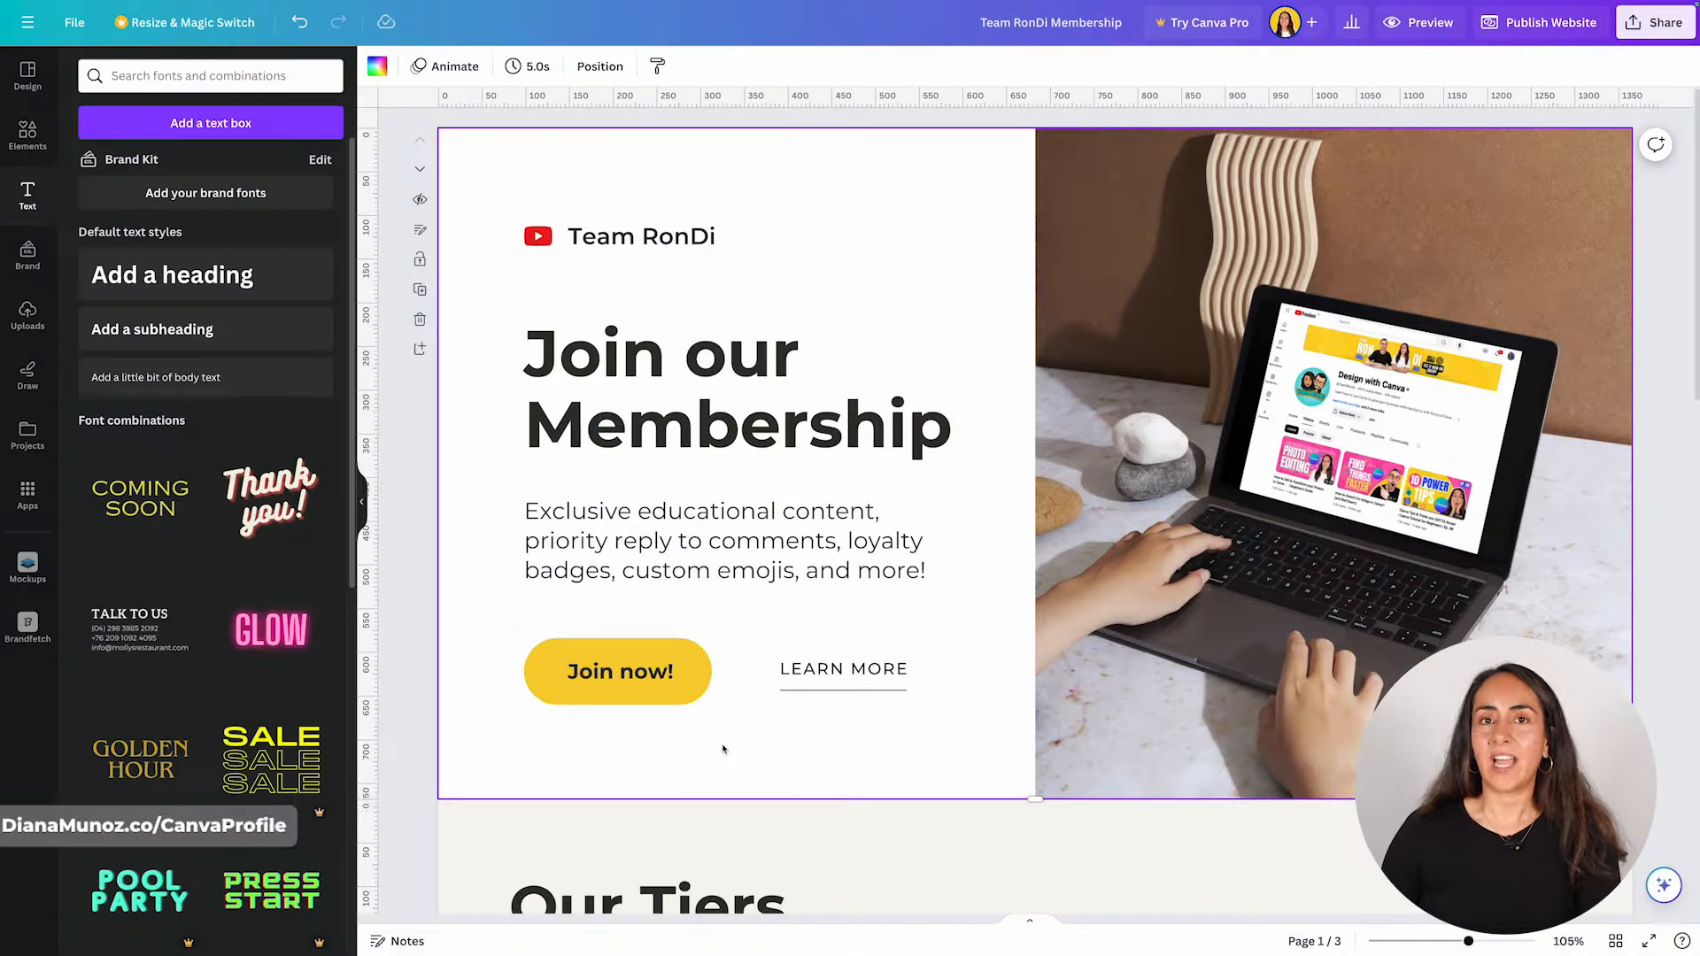
# Ungroup the yellow "Join now!" button on the first page so its text and shape are separate.
pyautogui.click(702, 669)
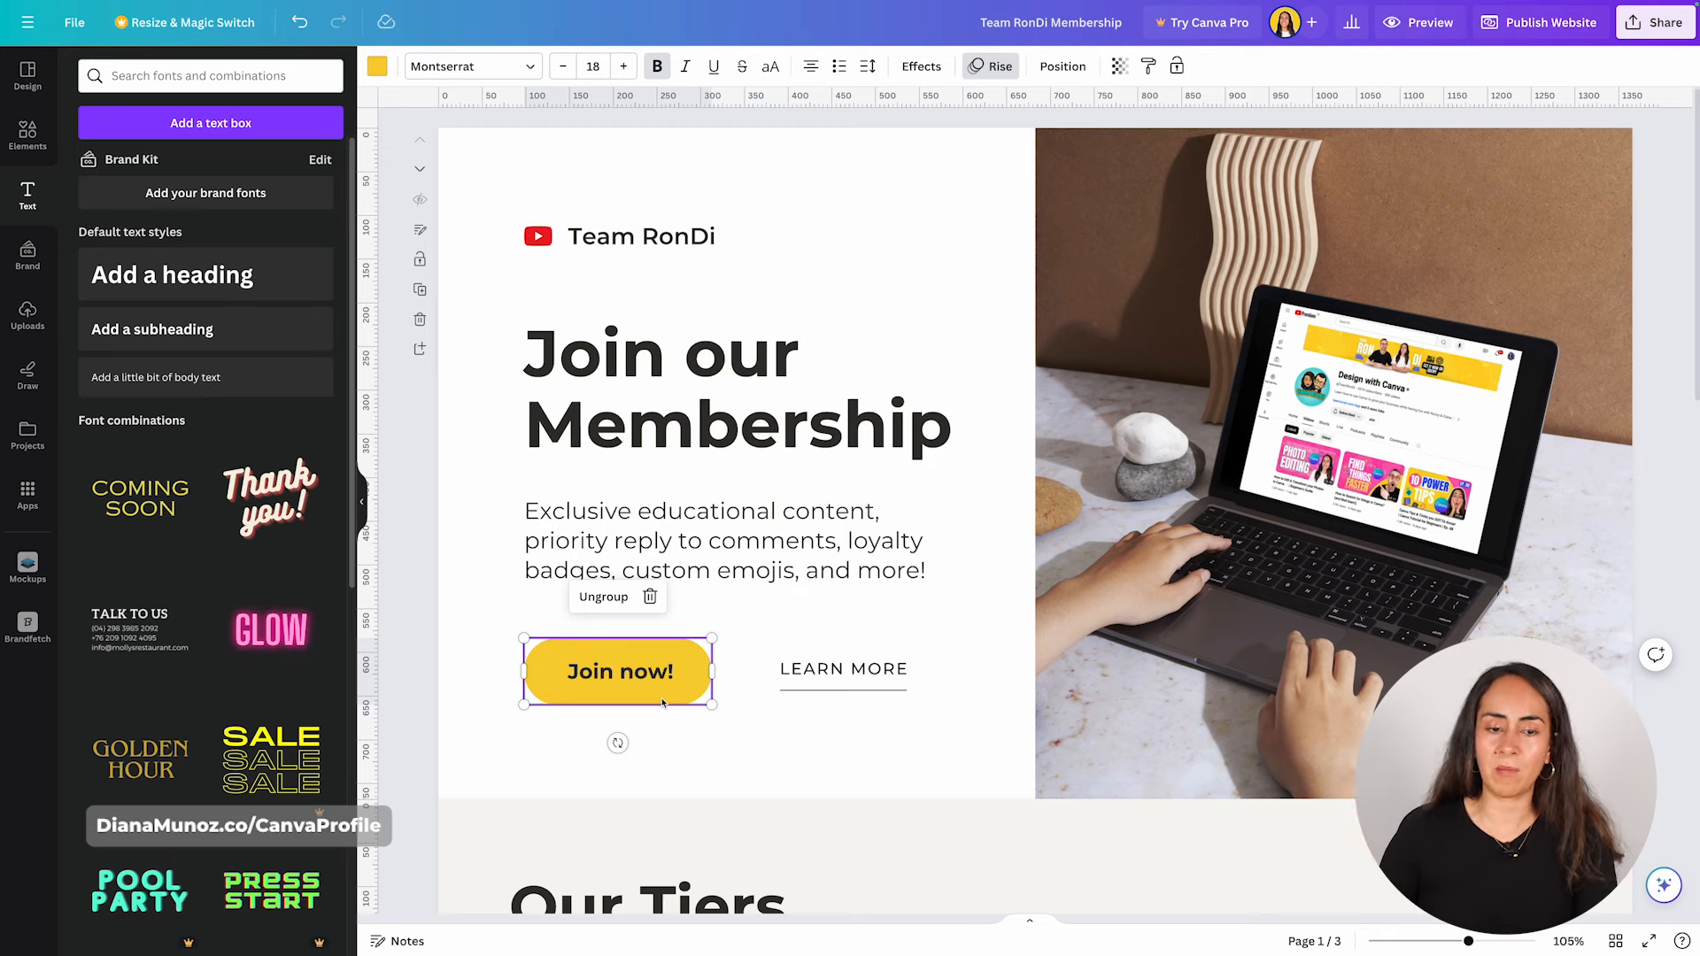
pyautogui.click(708, 751)
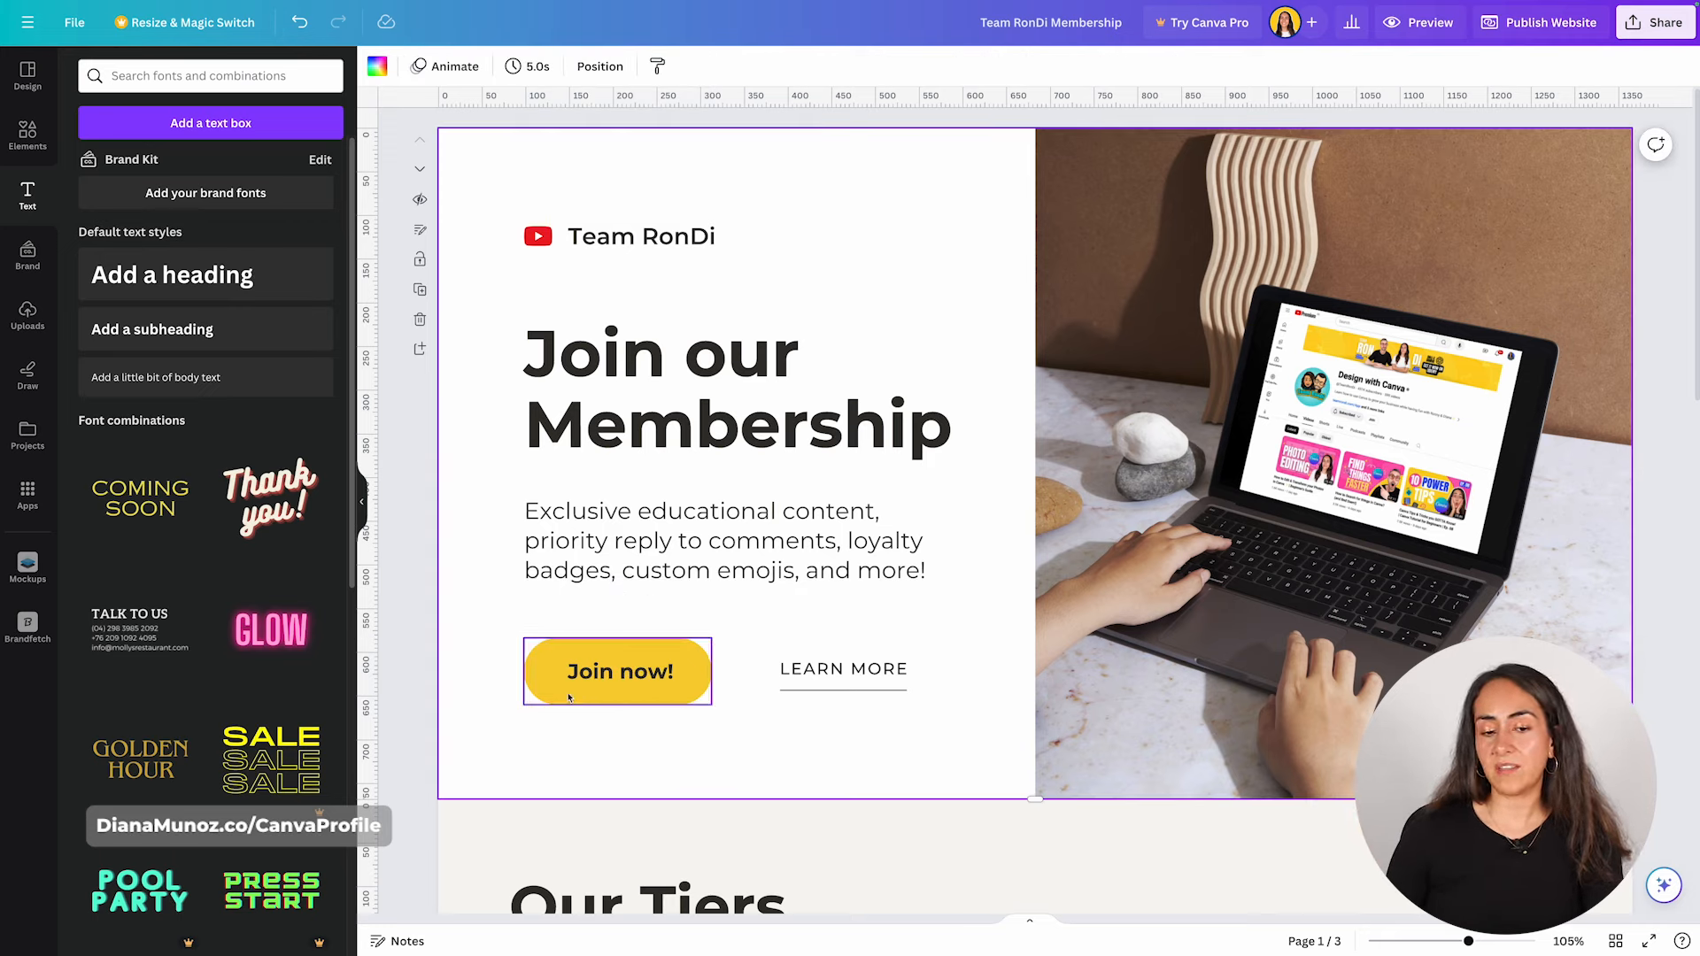
pyautogui.click(553, 664)
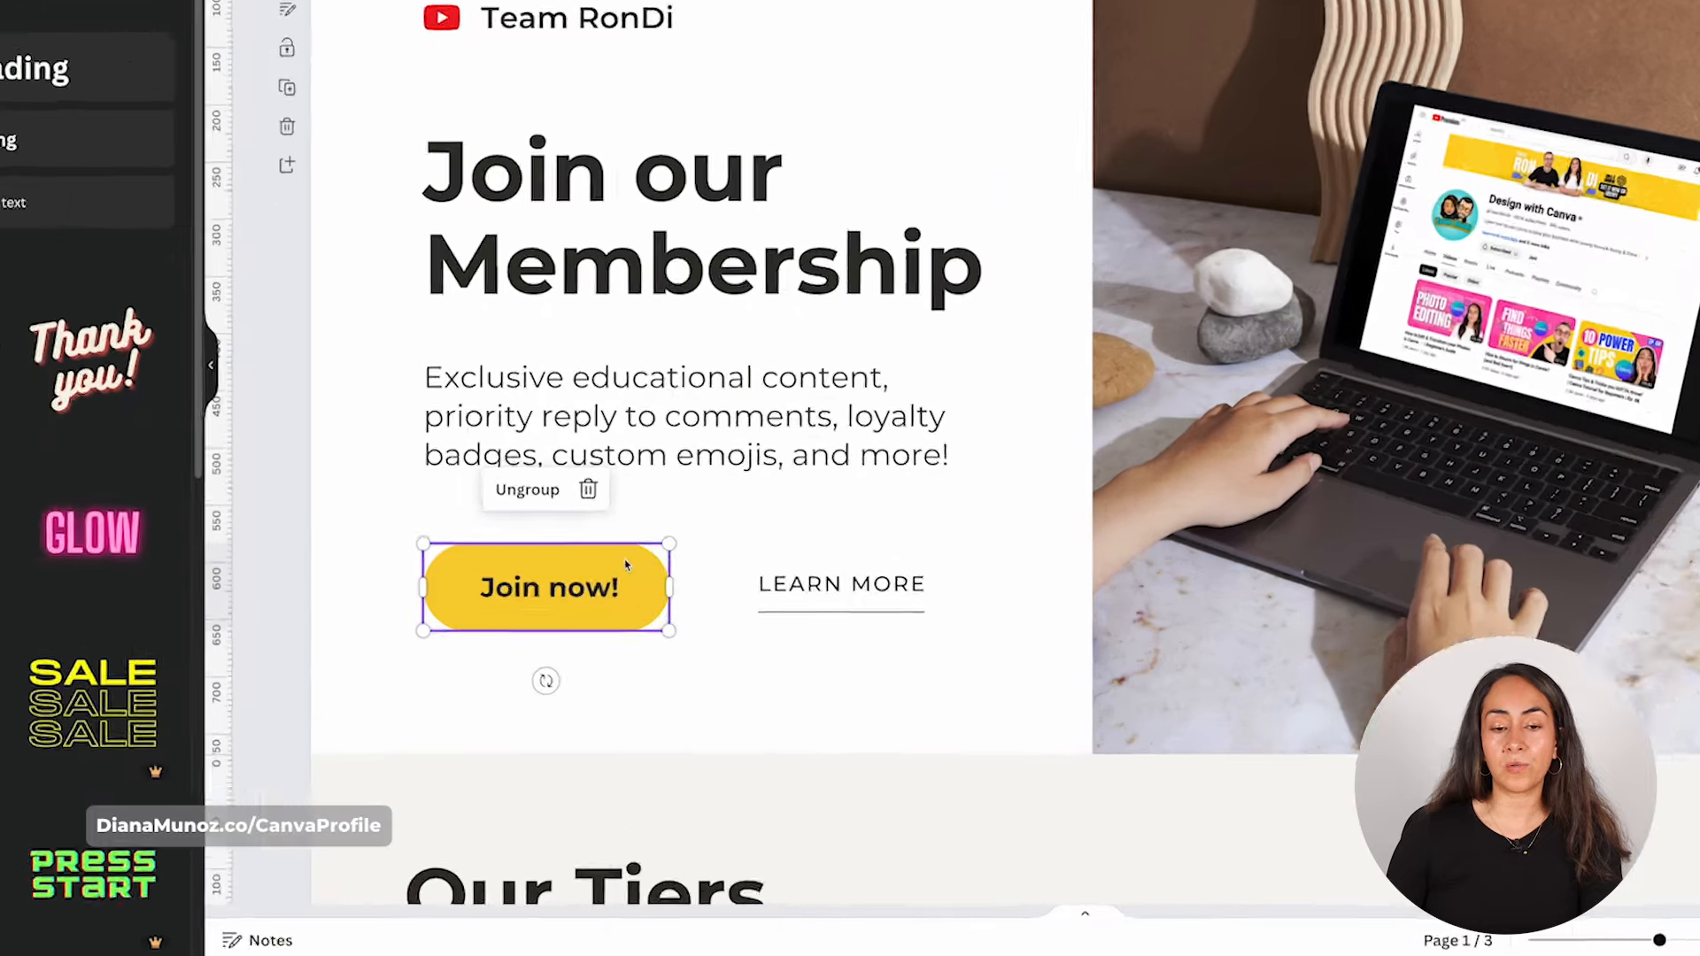
pyautogui.rightClick(675, 665)
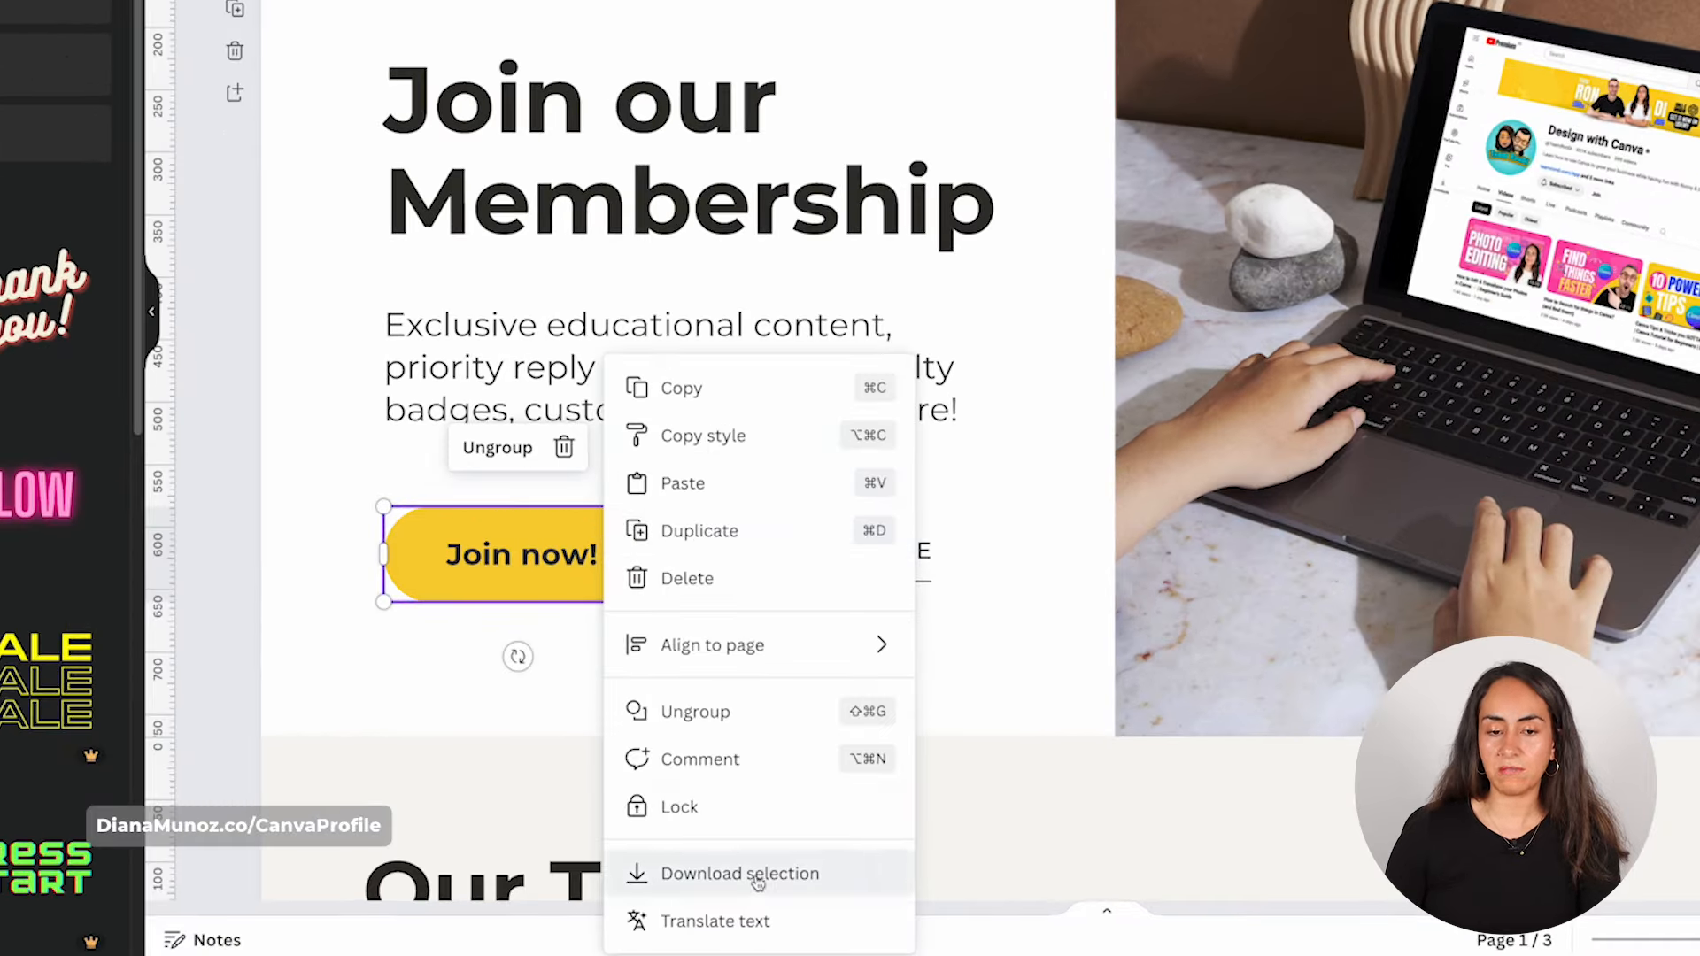
pyautogui.moveTo(449, 477); pyautogui.dragTo(501, 591)
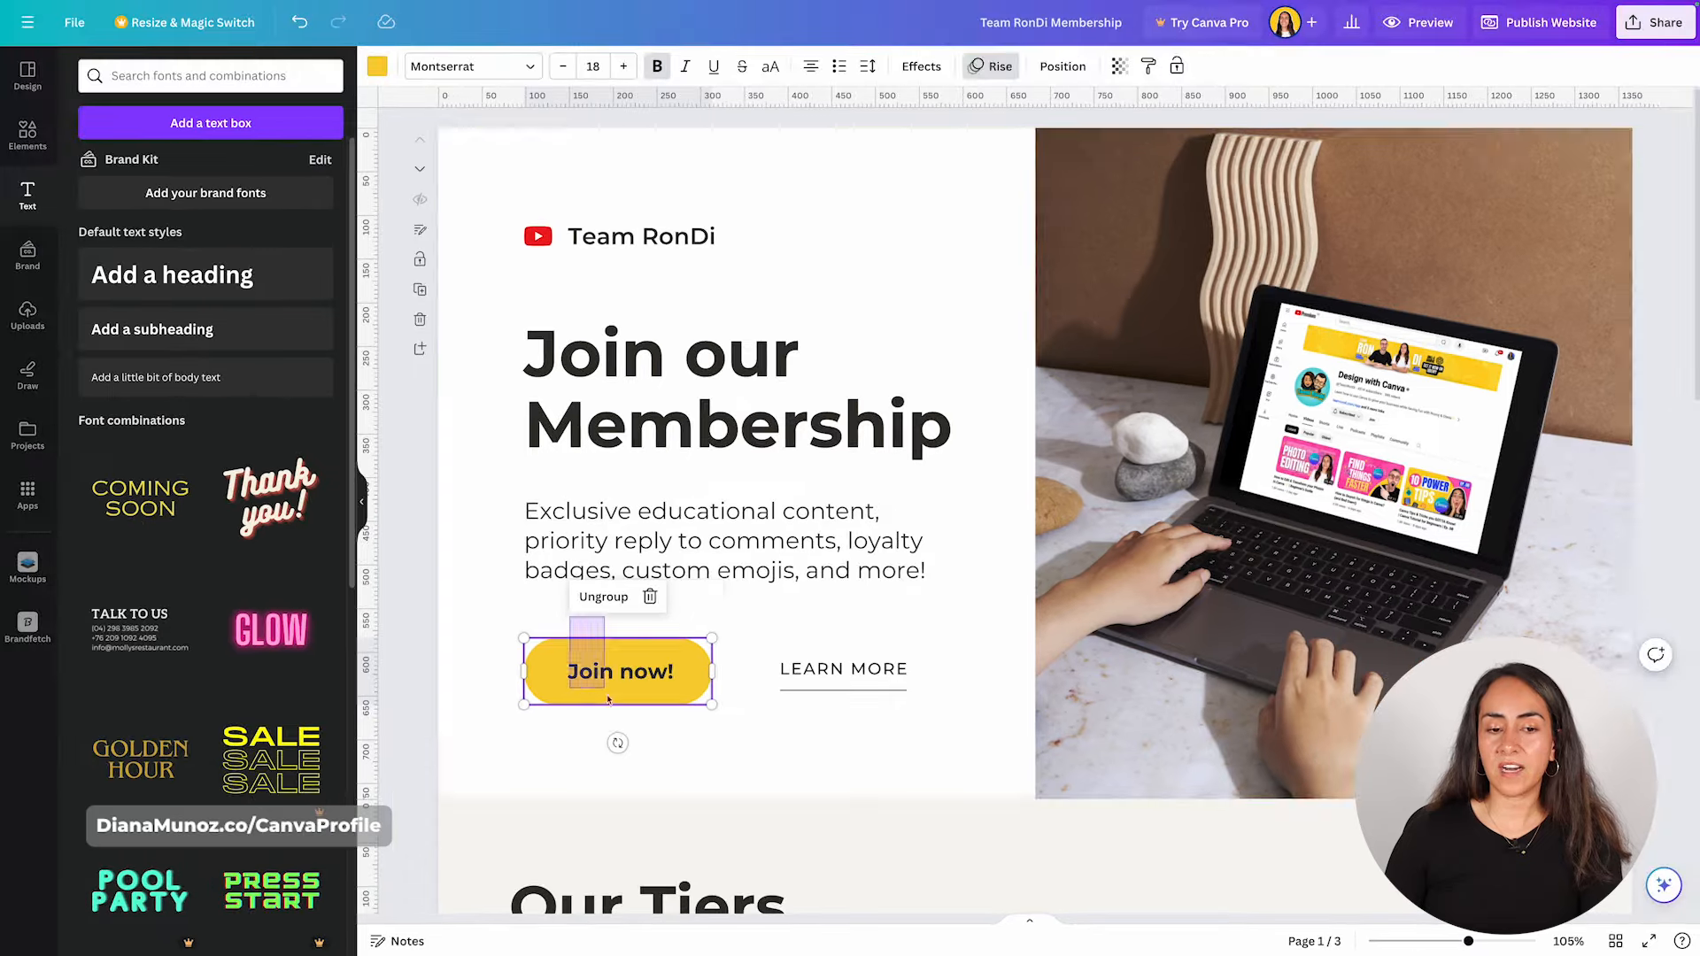
pyautogui.moveTo(608, 700); pyautogui.dragTo(611, 695)
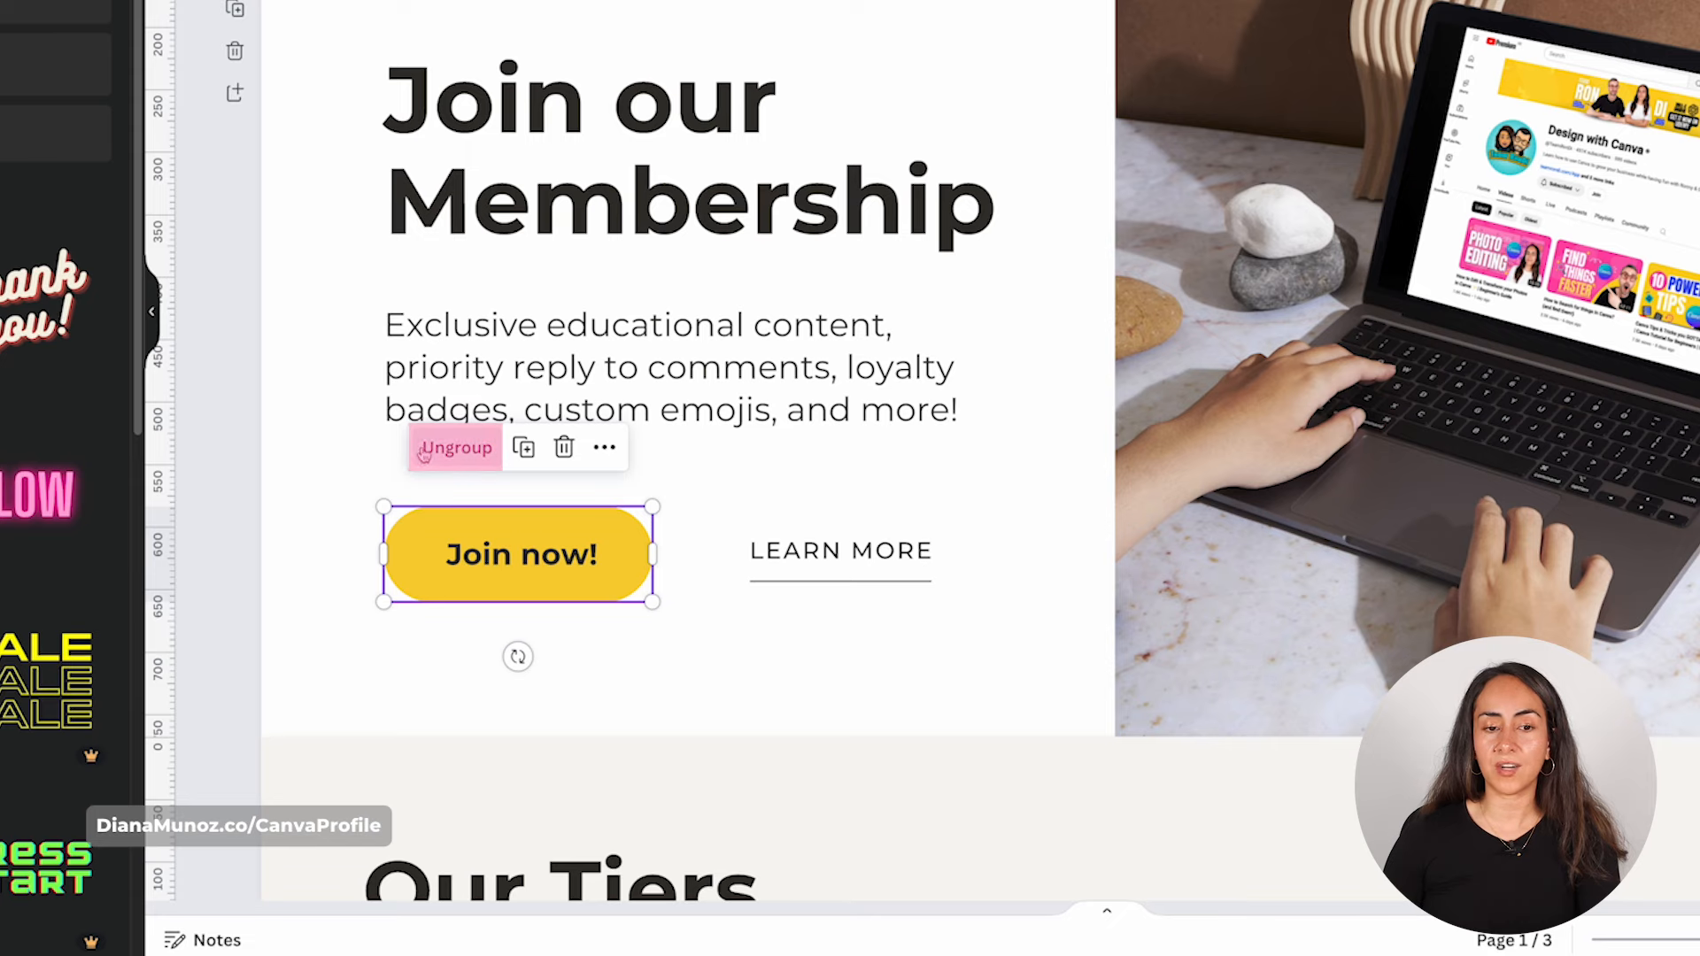
pyautogui.click(458, 450)
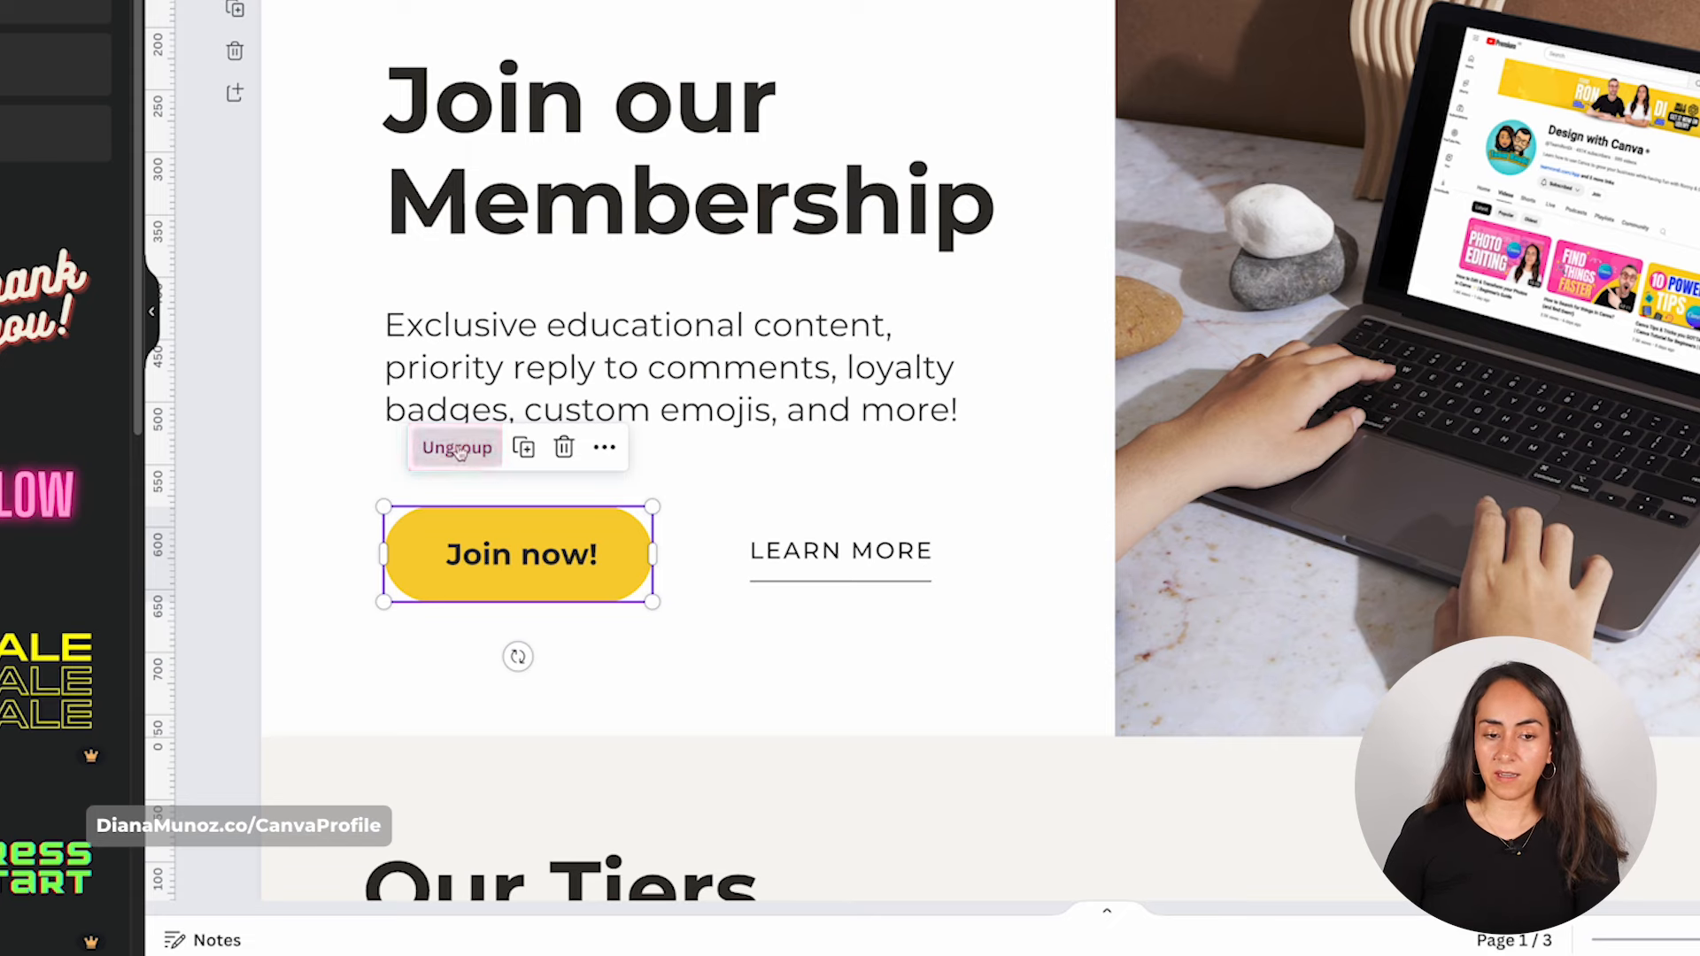
pyautogui.click(682, 687)
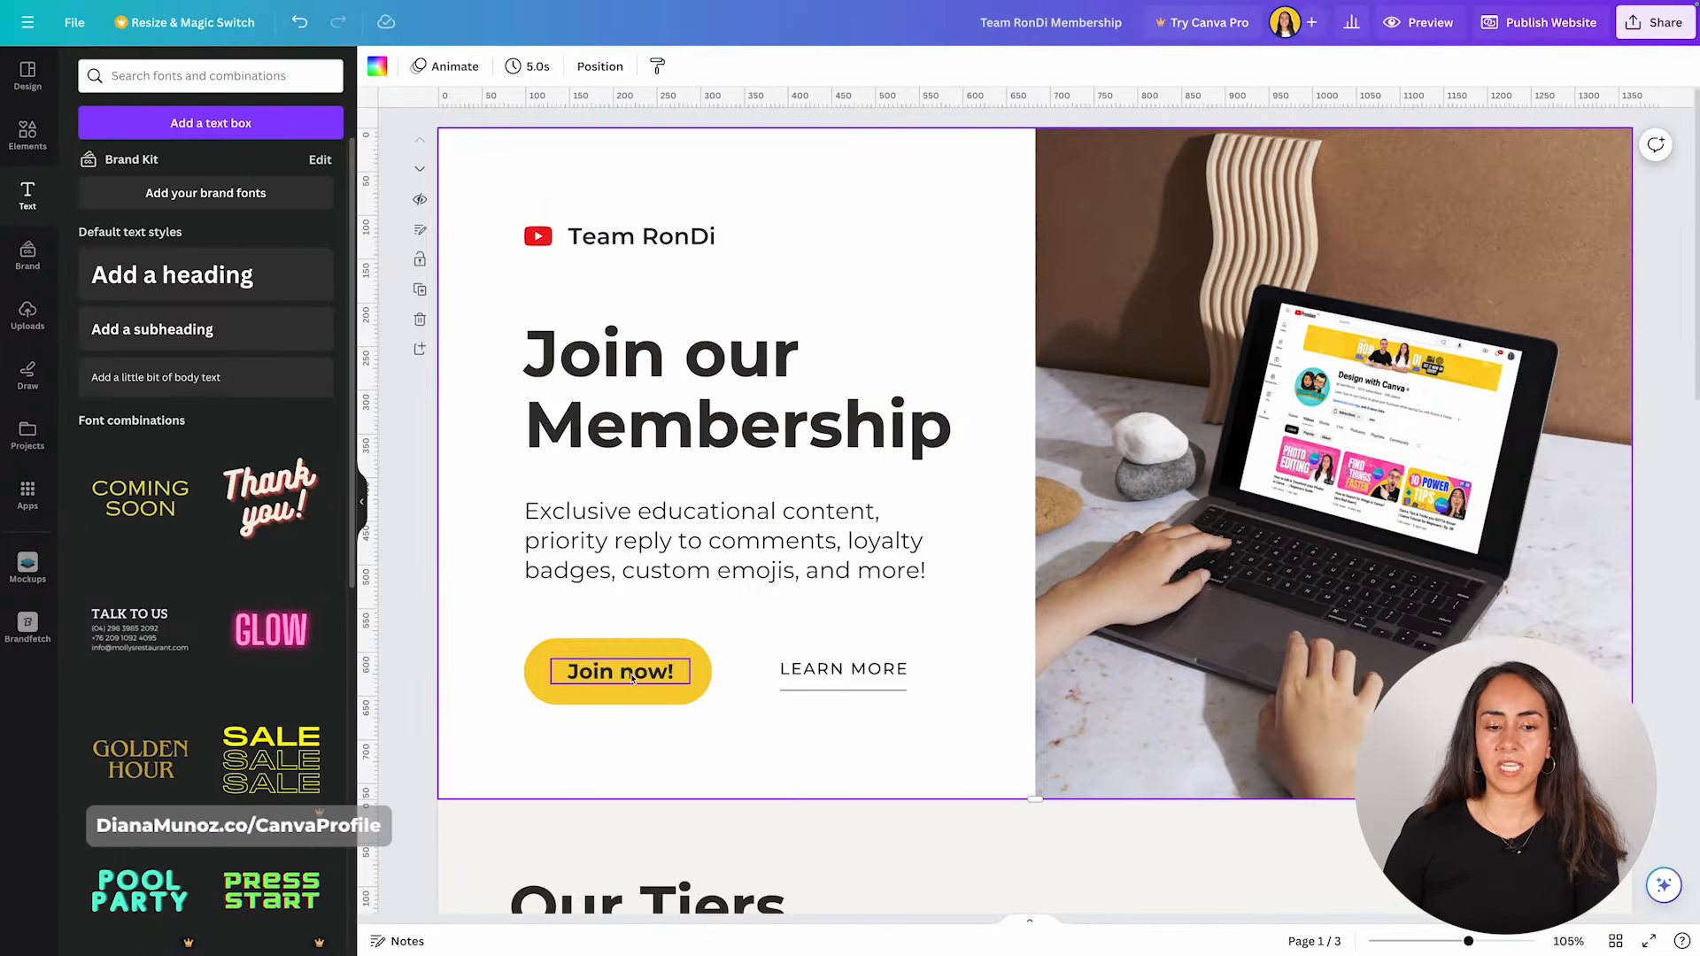
# Move the "Join now!" text off its yellow shape and undo the move.
pyautogui.moveTo(631, 678); pyautogui.dragTo(605, 632)
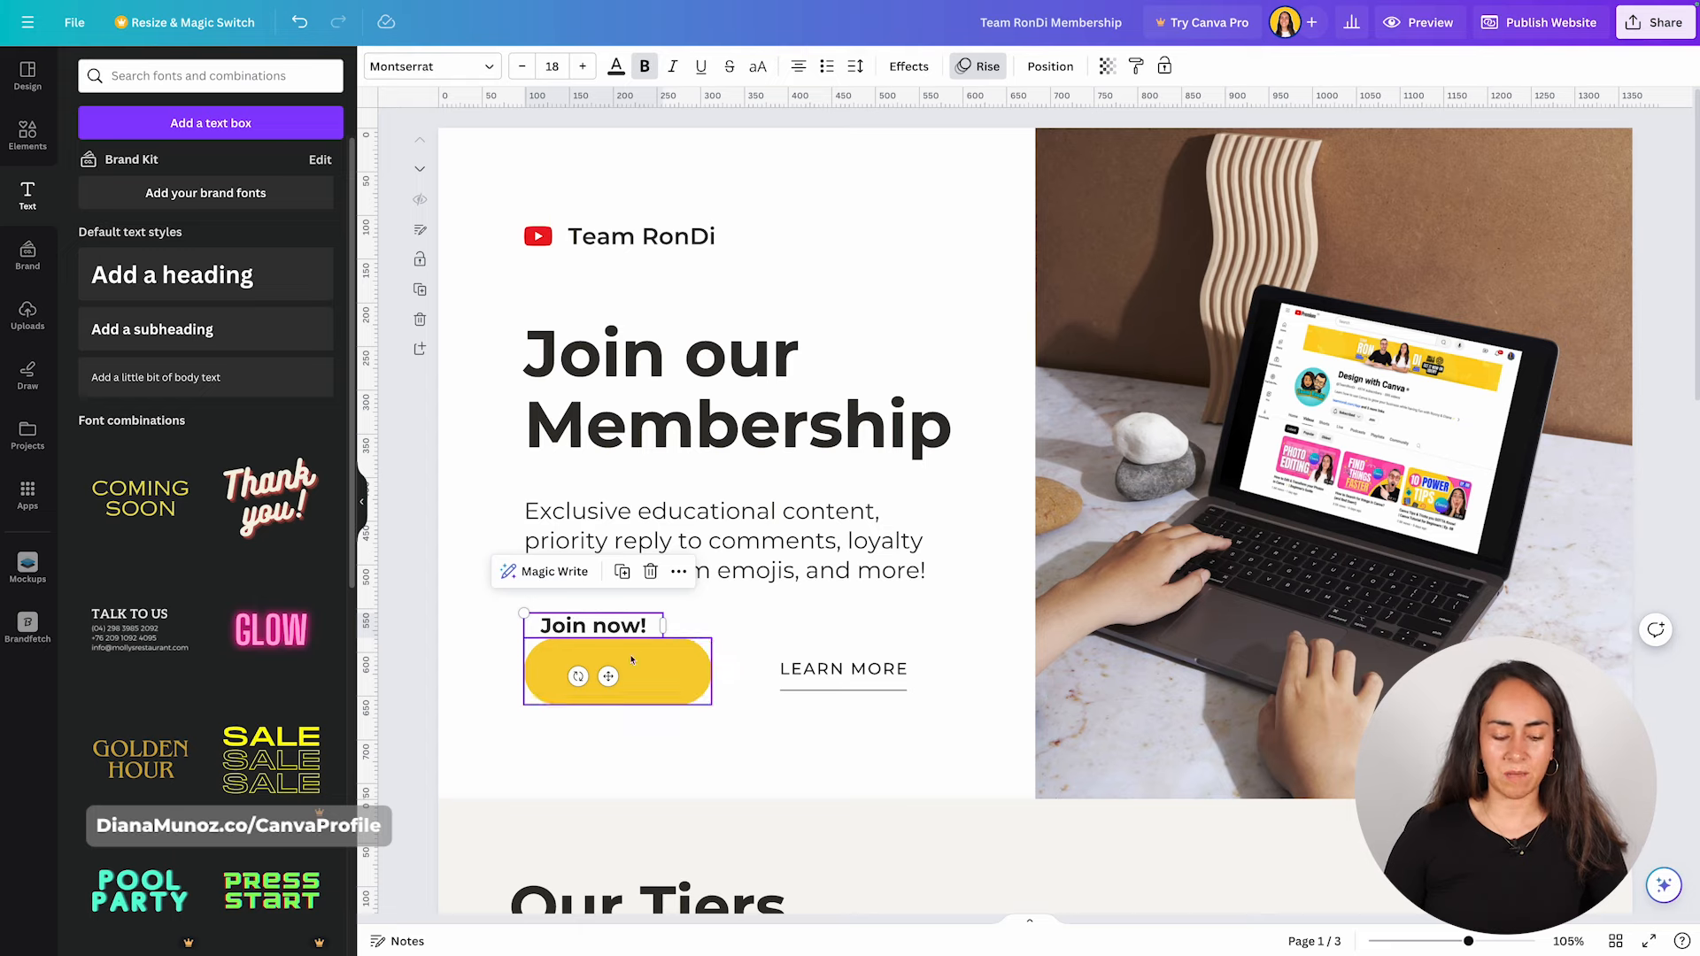
pyautogui.click(690, 819)
pyautogui.hotkey('ctrl', 'z')
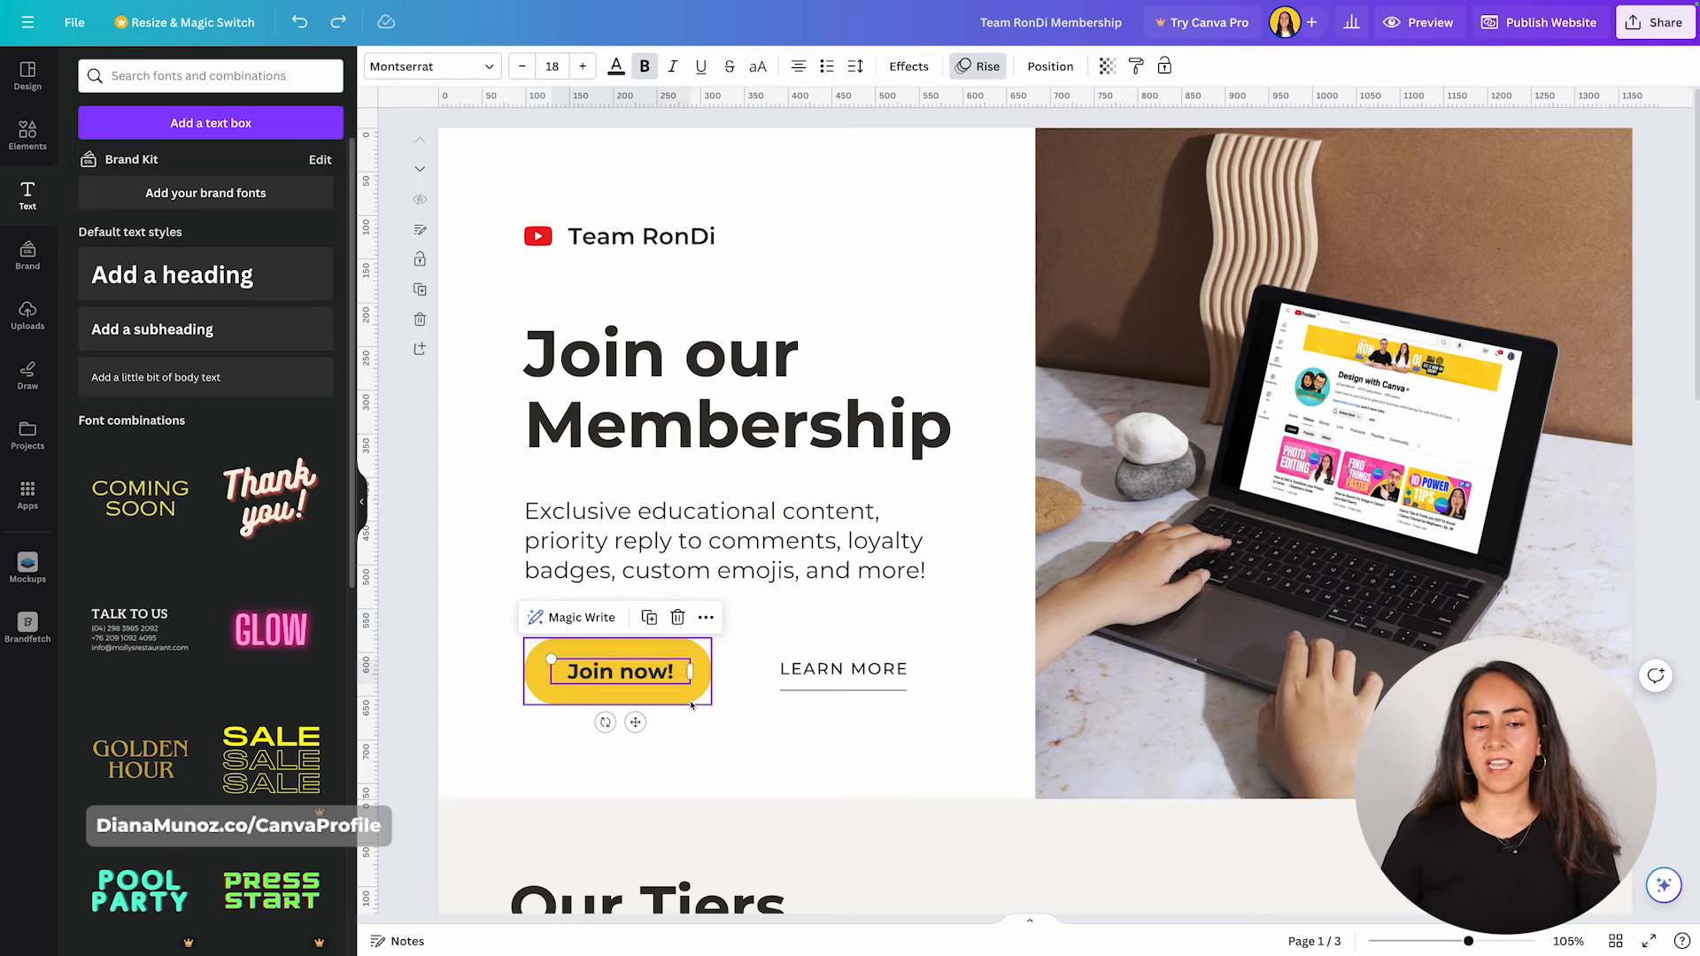
# Select the yellow shape behind "Join now!" and copy the address of the channel's join page from the open YouTube tab.
pyautogui.click(691, 702)
pyautogui.rightClick(693, 700)
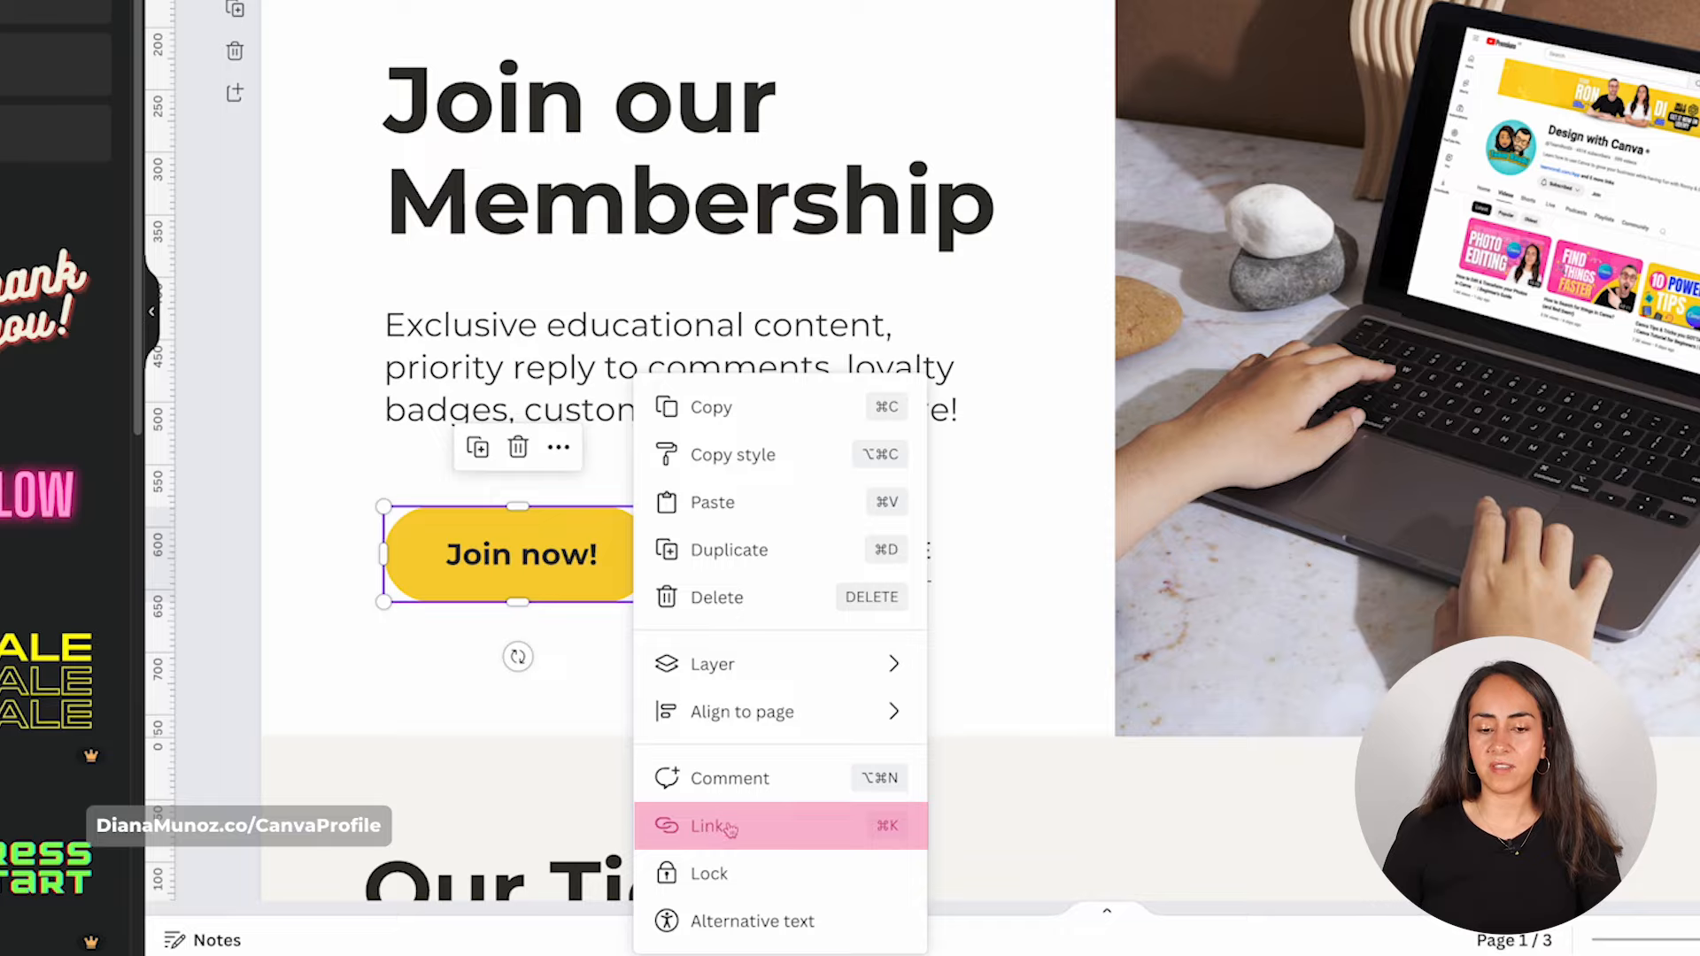
pyautogui.click(1036, 469)
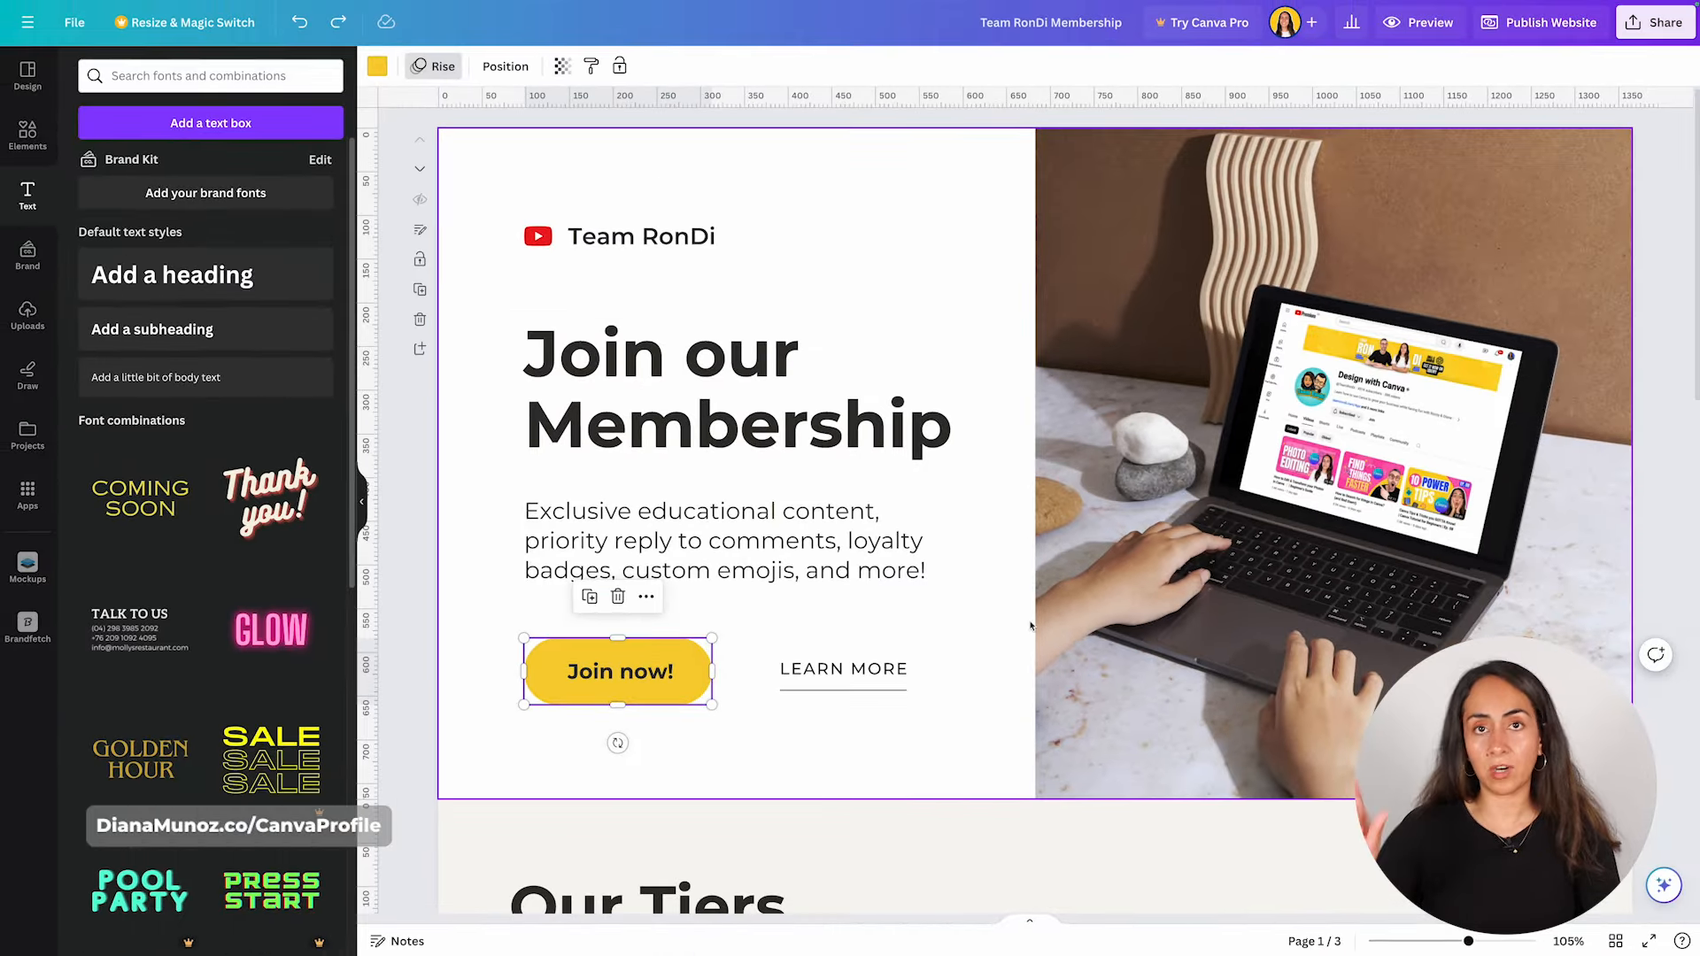
pyautogui.press('super+shift+f')
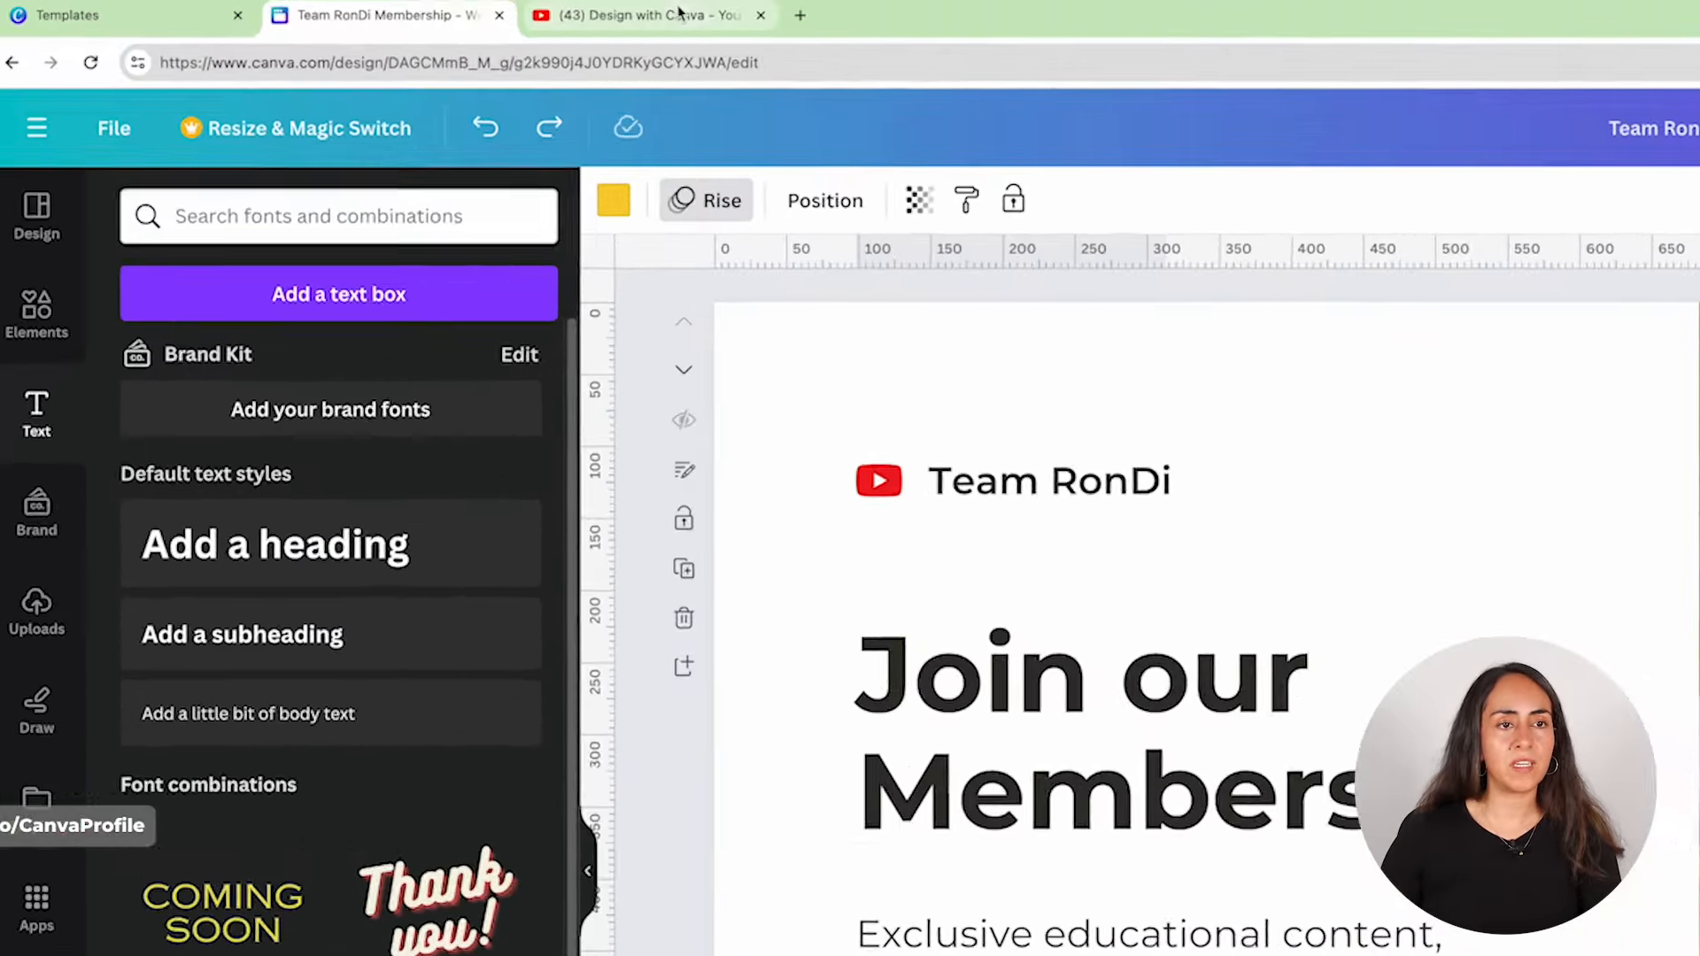
pyautogui.click(414, 10)
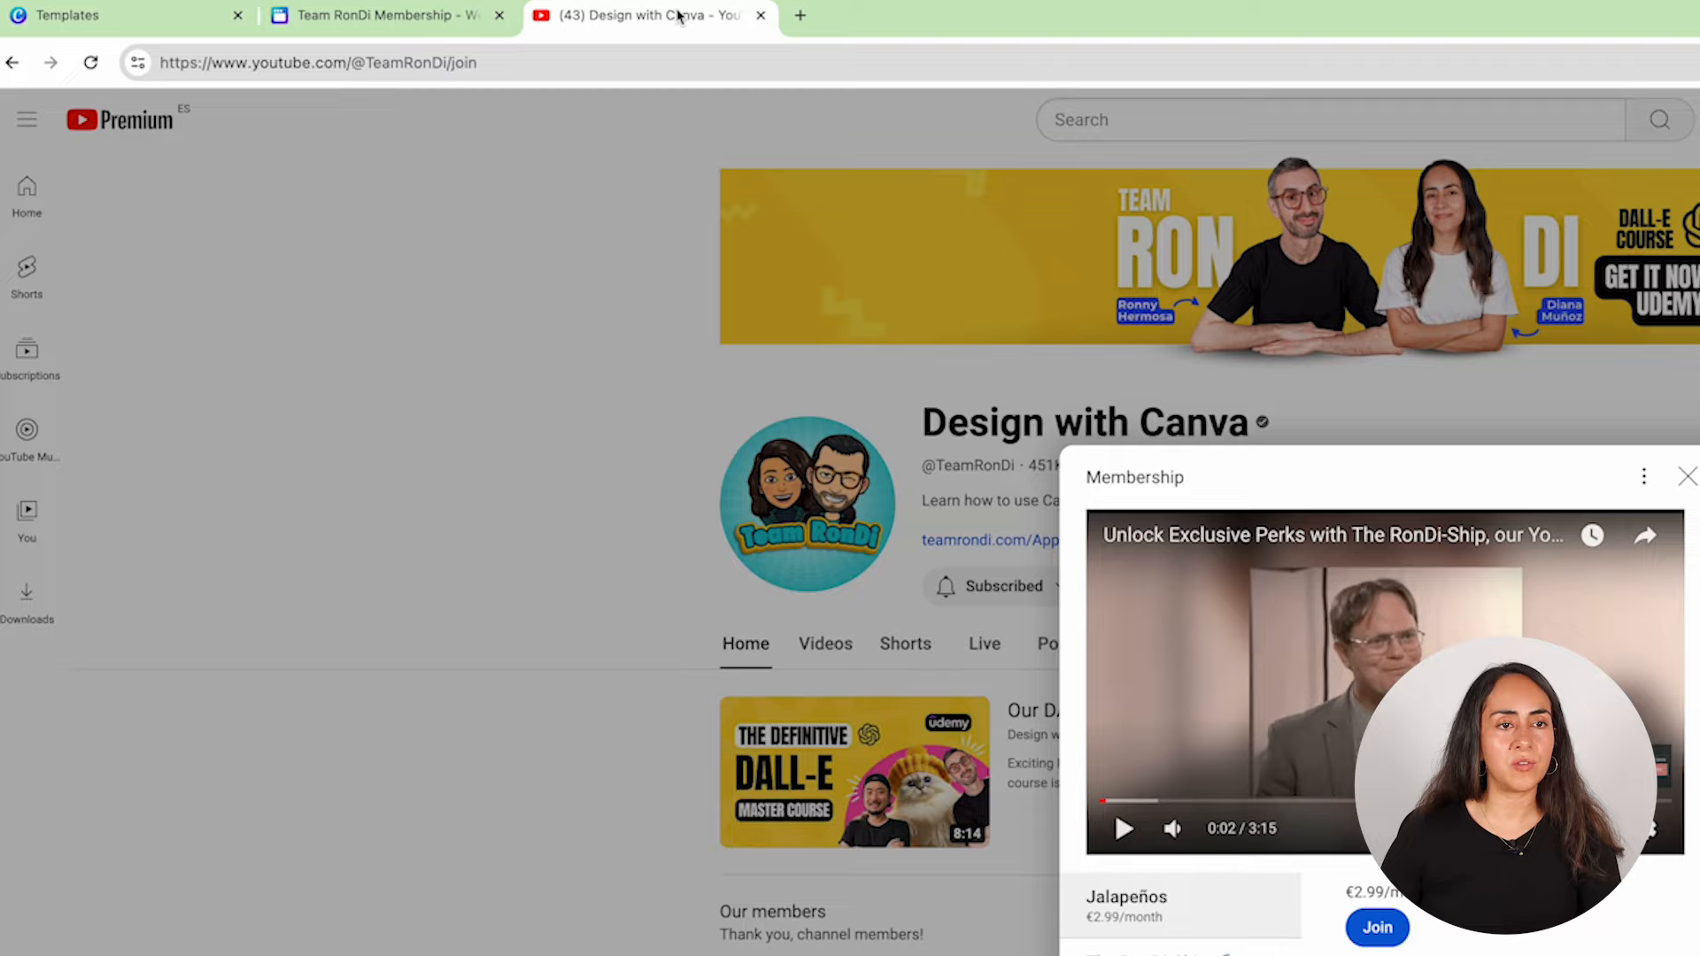
pyautogui.click(545, 59)
pyautogui.rightClick(430, 64)
pyautogui.click(523, 241)
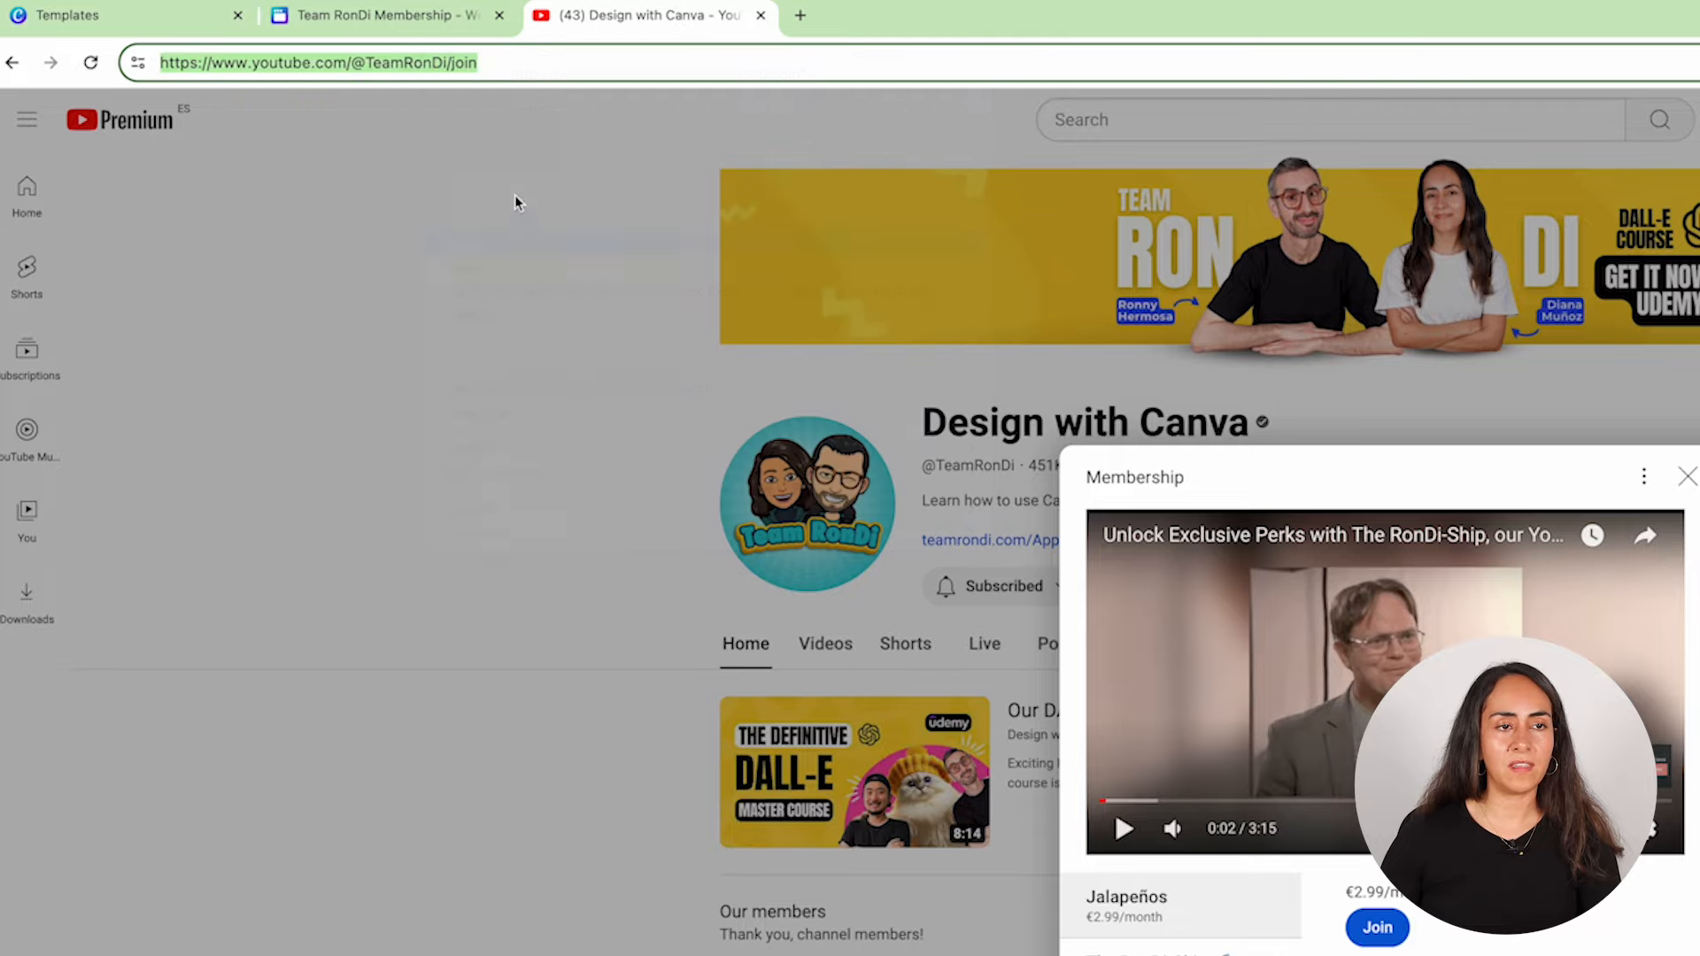
pyautogui.click(435, 25)
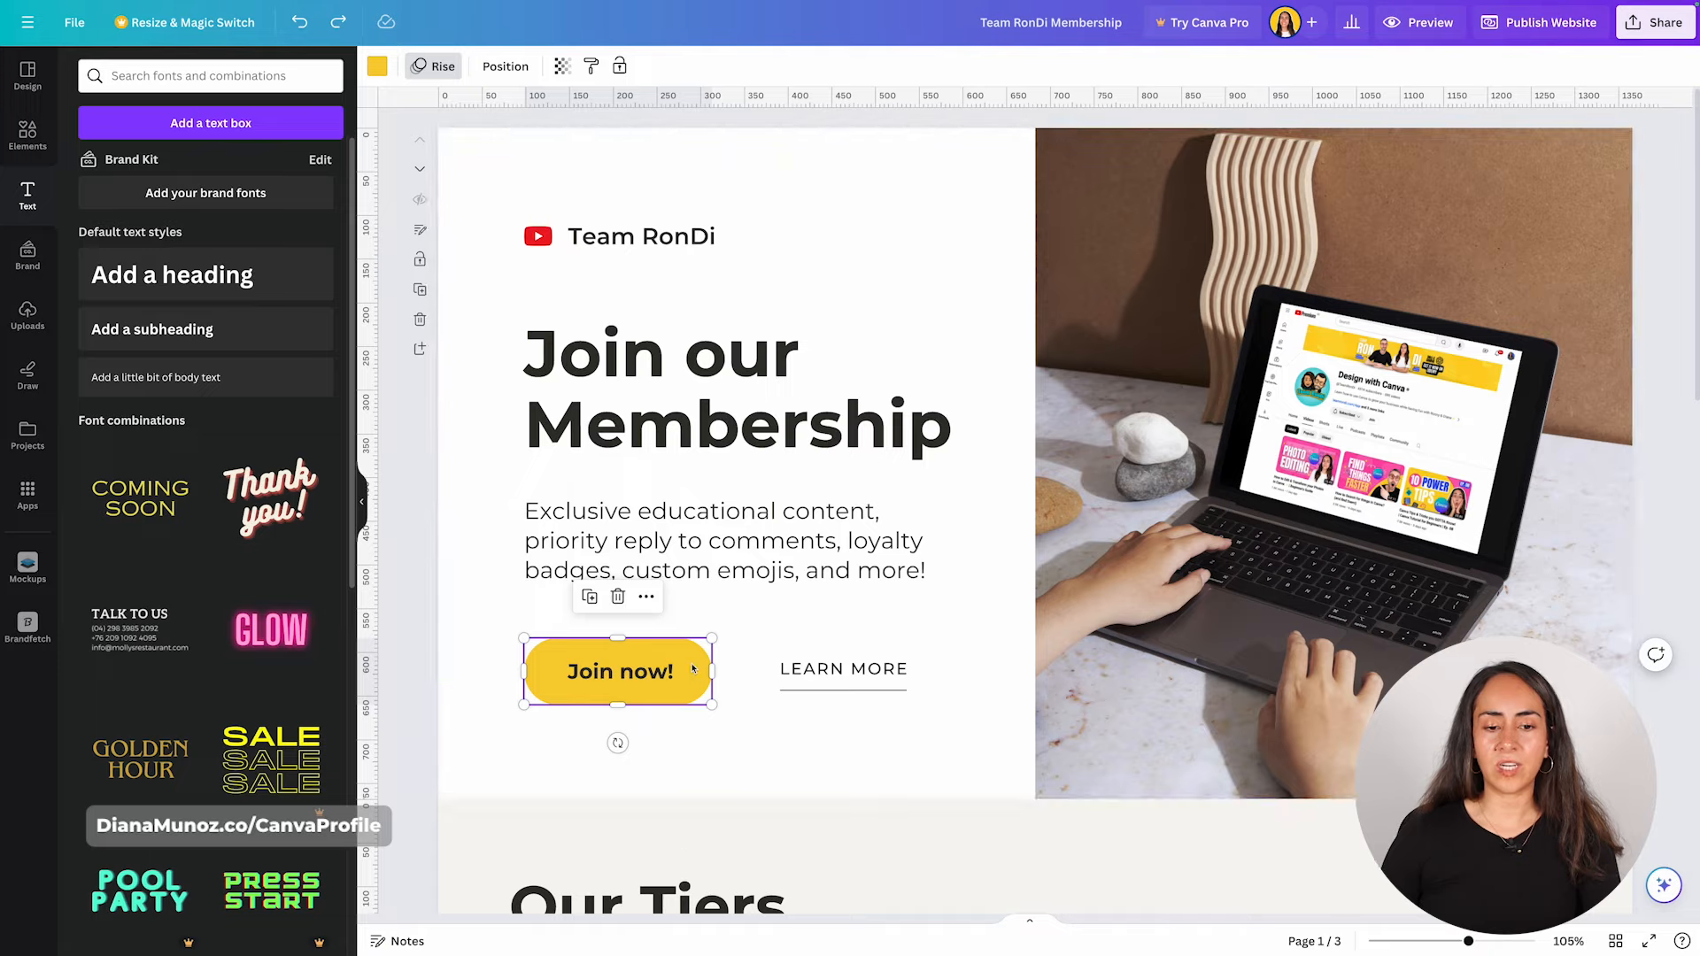
pyautogui.rightClick(689, 696)
pyautogui.click(779, 854)
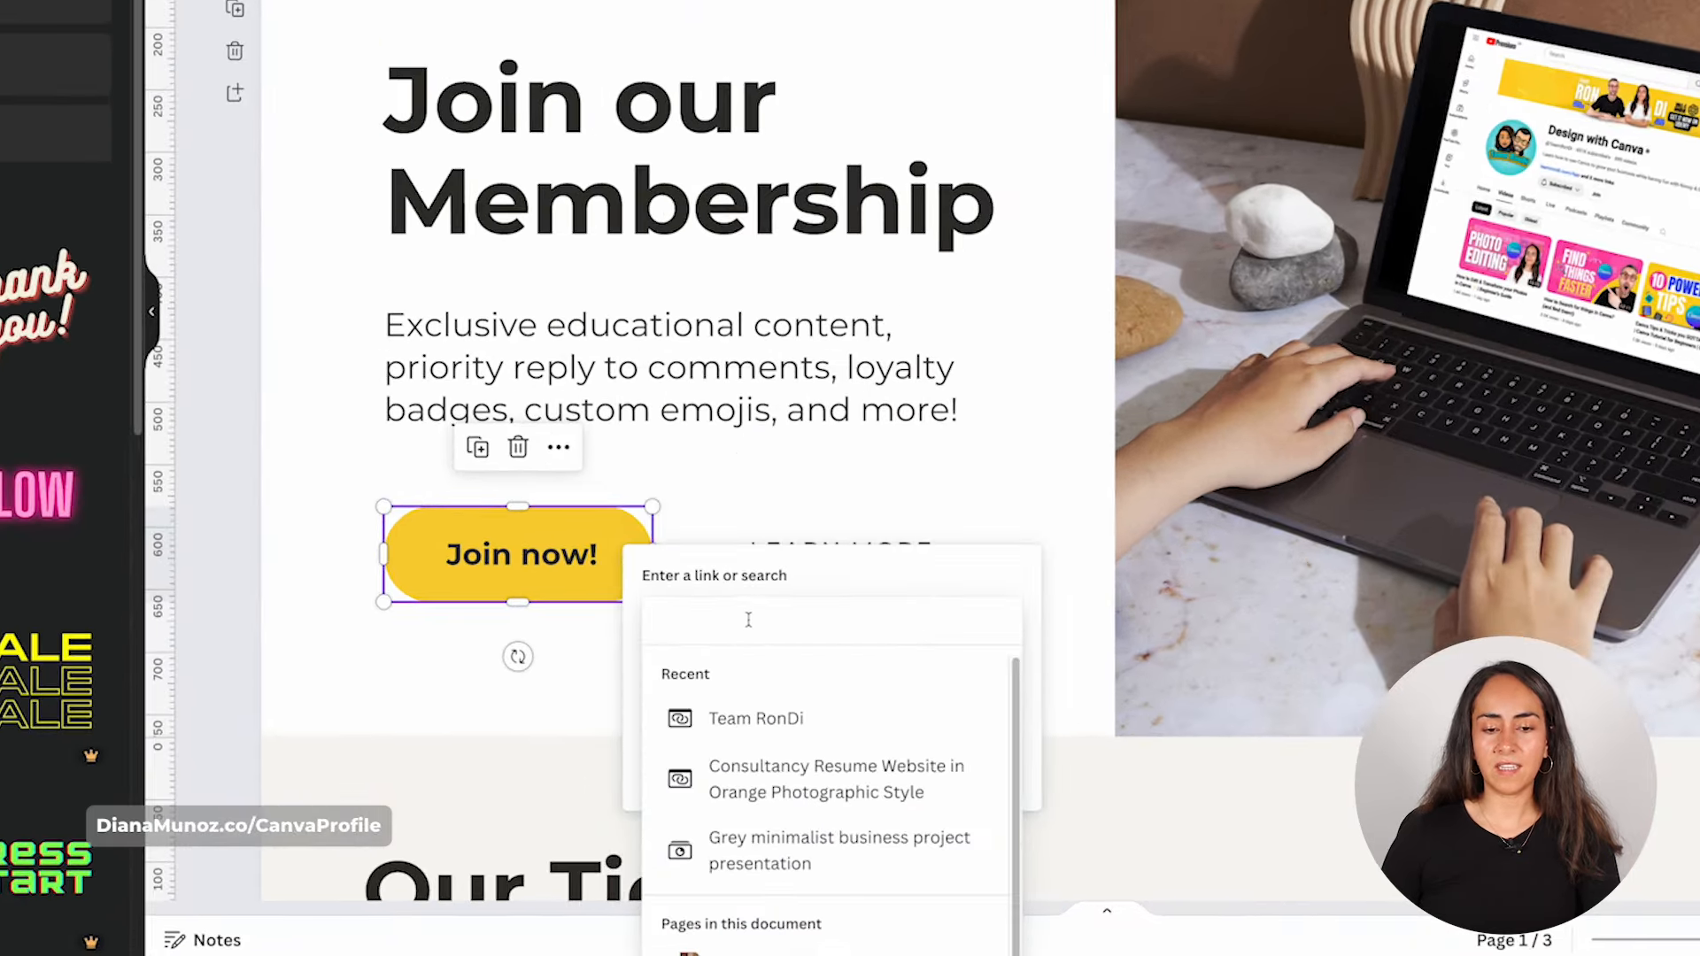
pyautogui.hotkey('ctrl', 'v')
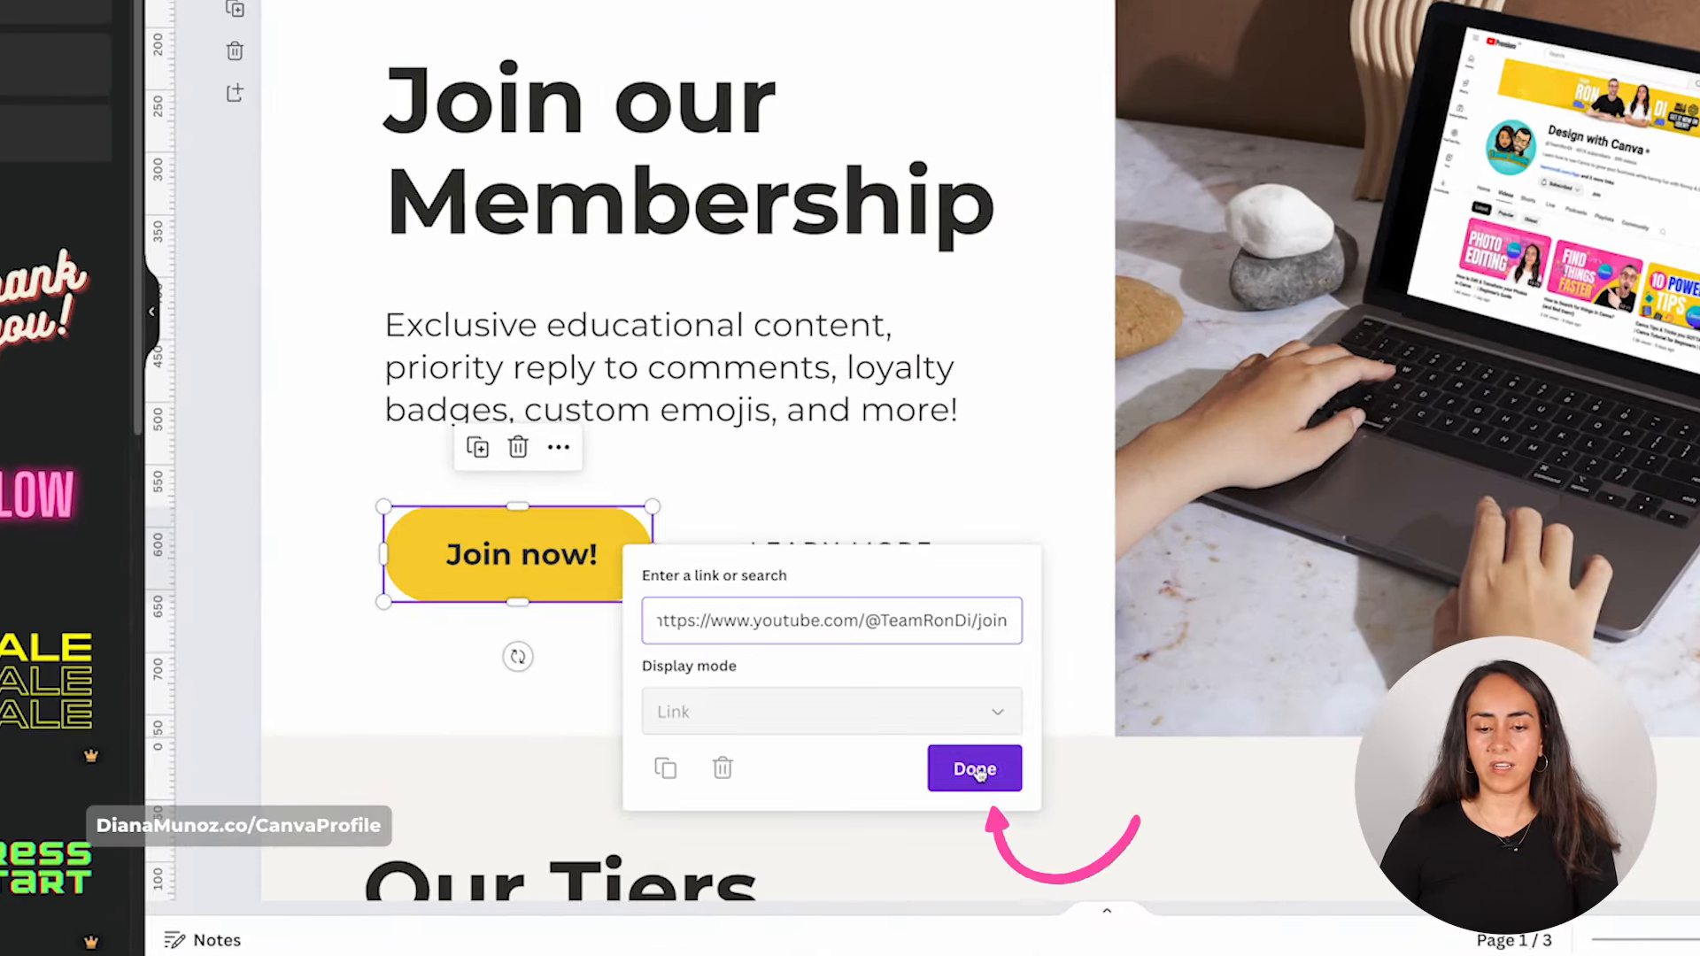
pyautogui.click(974, 768)
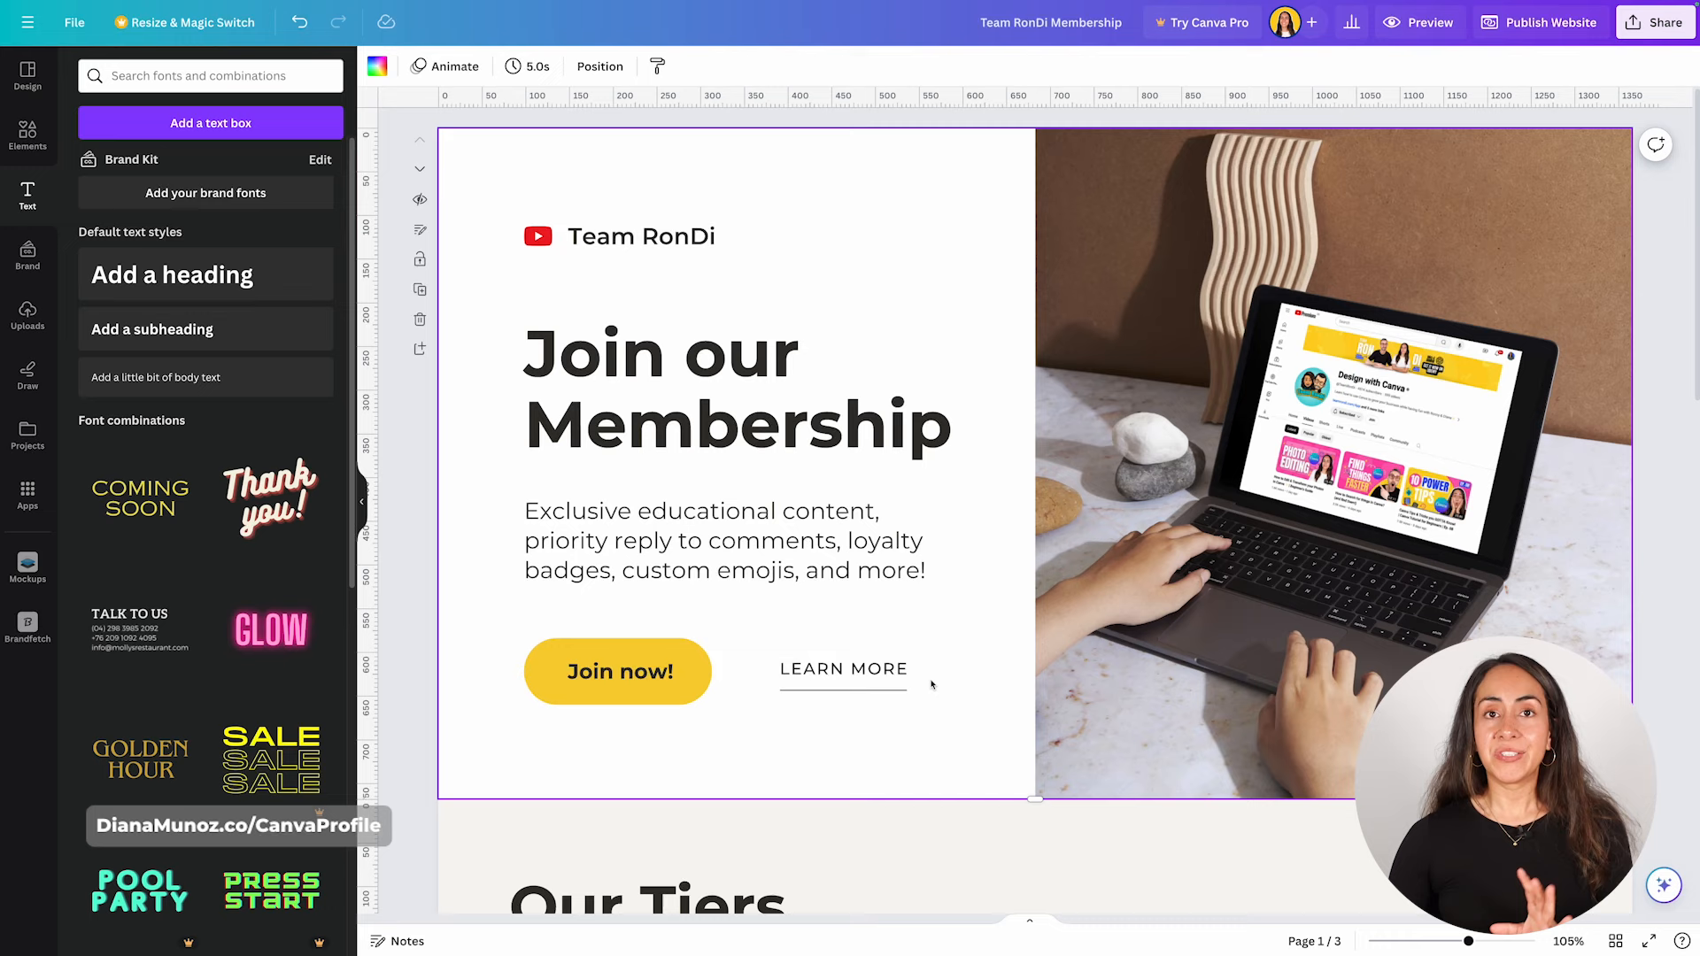
# Link the "LEARN MORE" text on the first page to the document page "2 - Our Services".
pyautogui.click(879, 671)
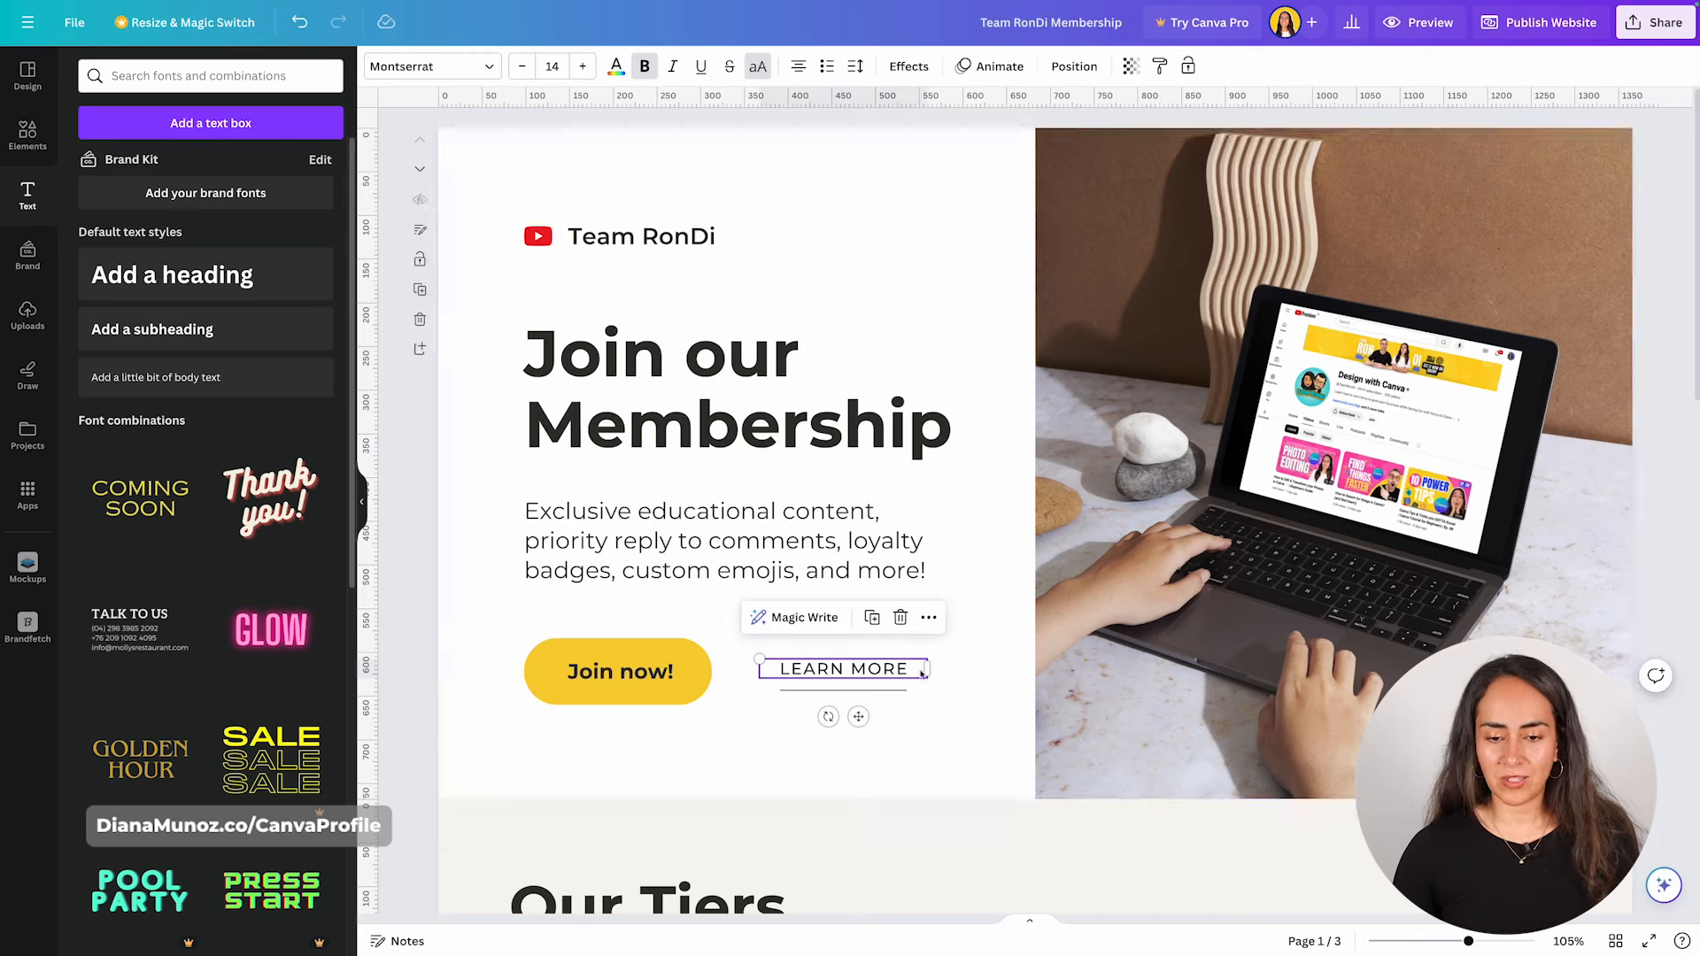
pyautogui.scroll(-3, 993, 656)
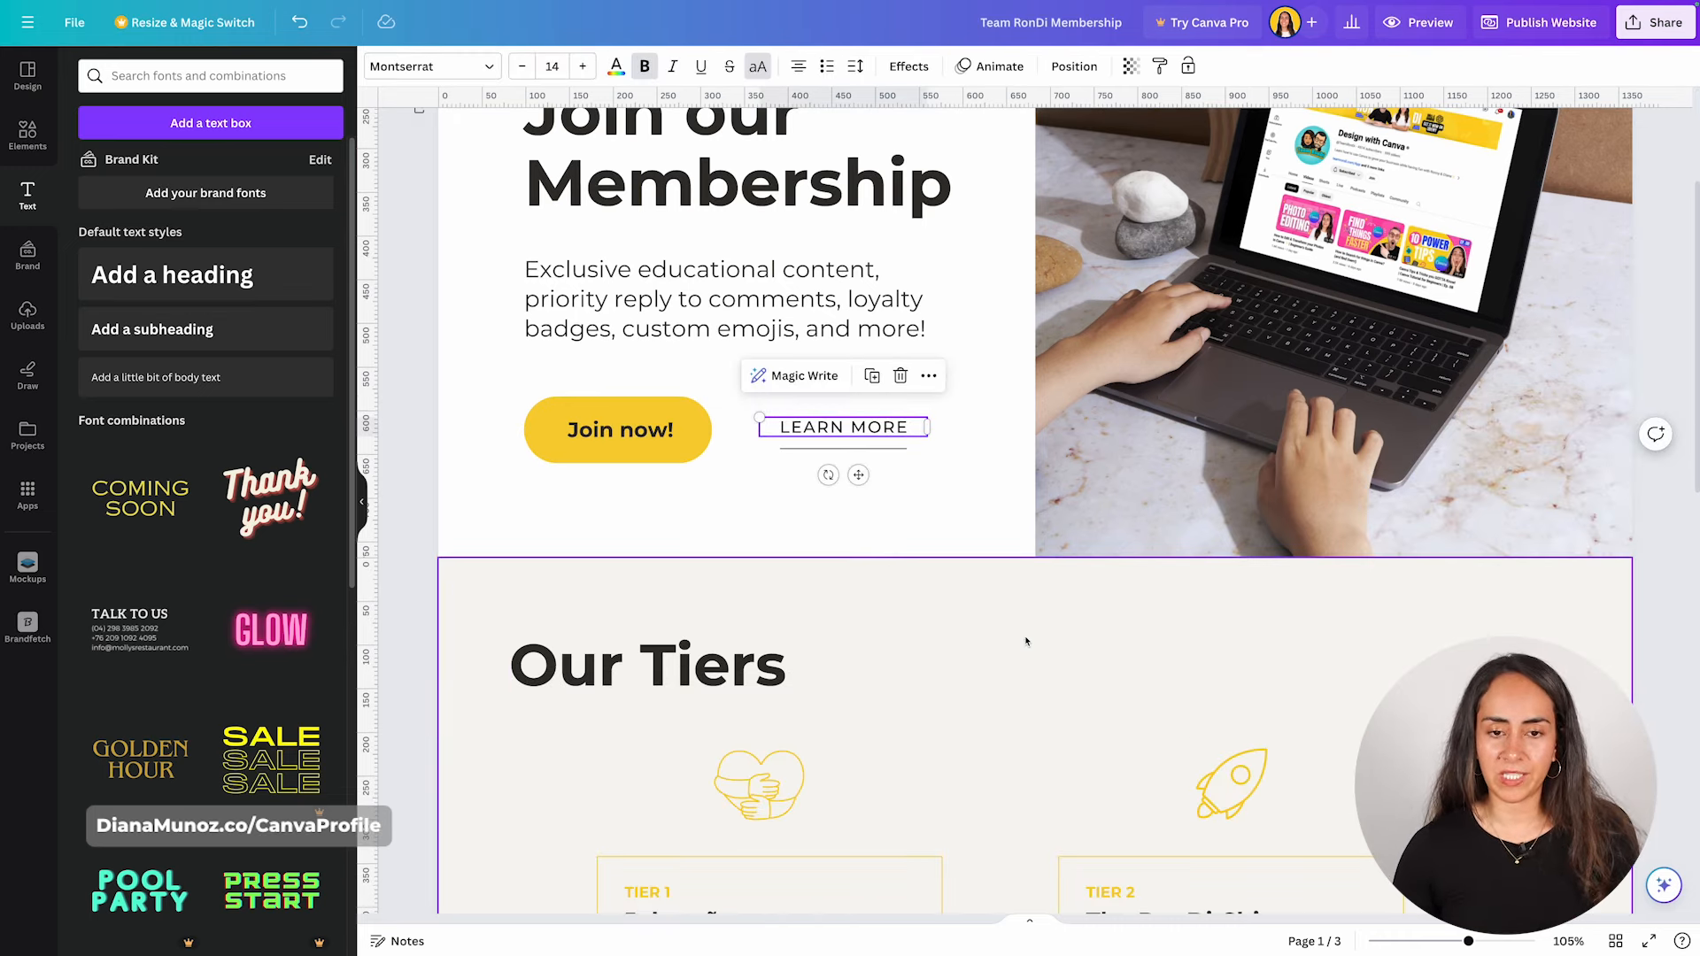
pyautogui.scroll(2, 1027, 641)
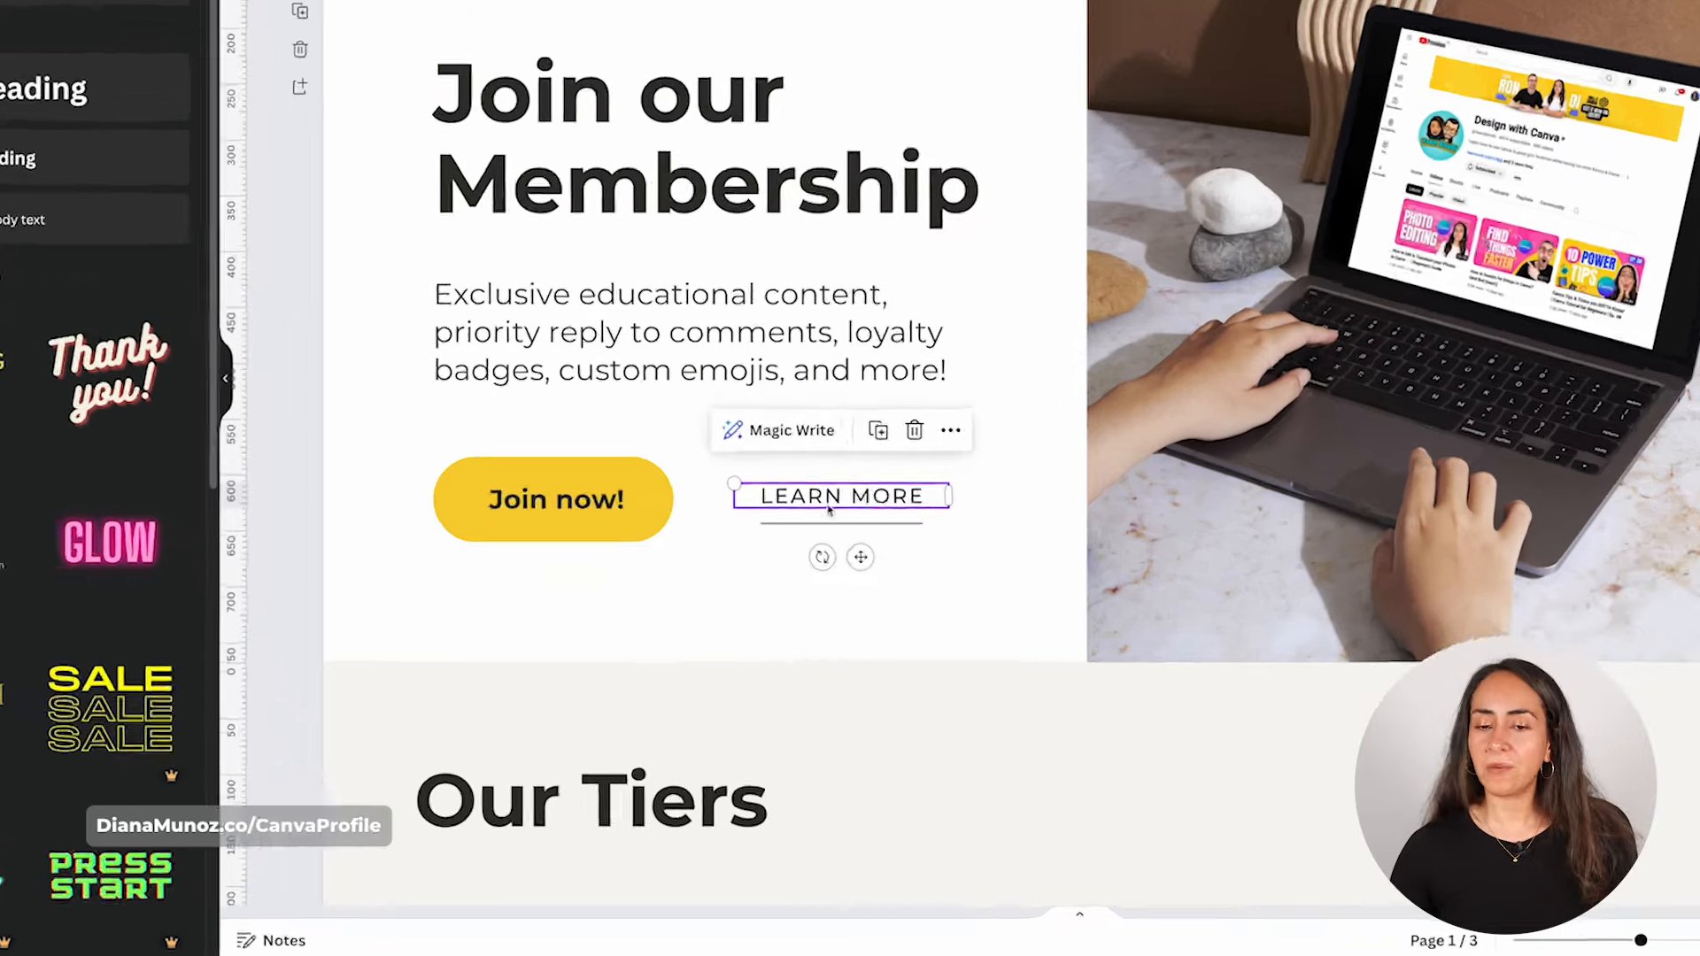
pyautogui.rightClick(839, 602)
pyautogui.click(857, 759)
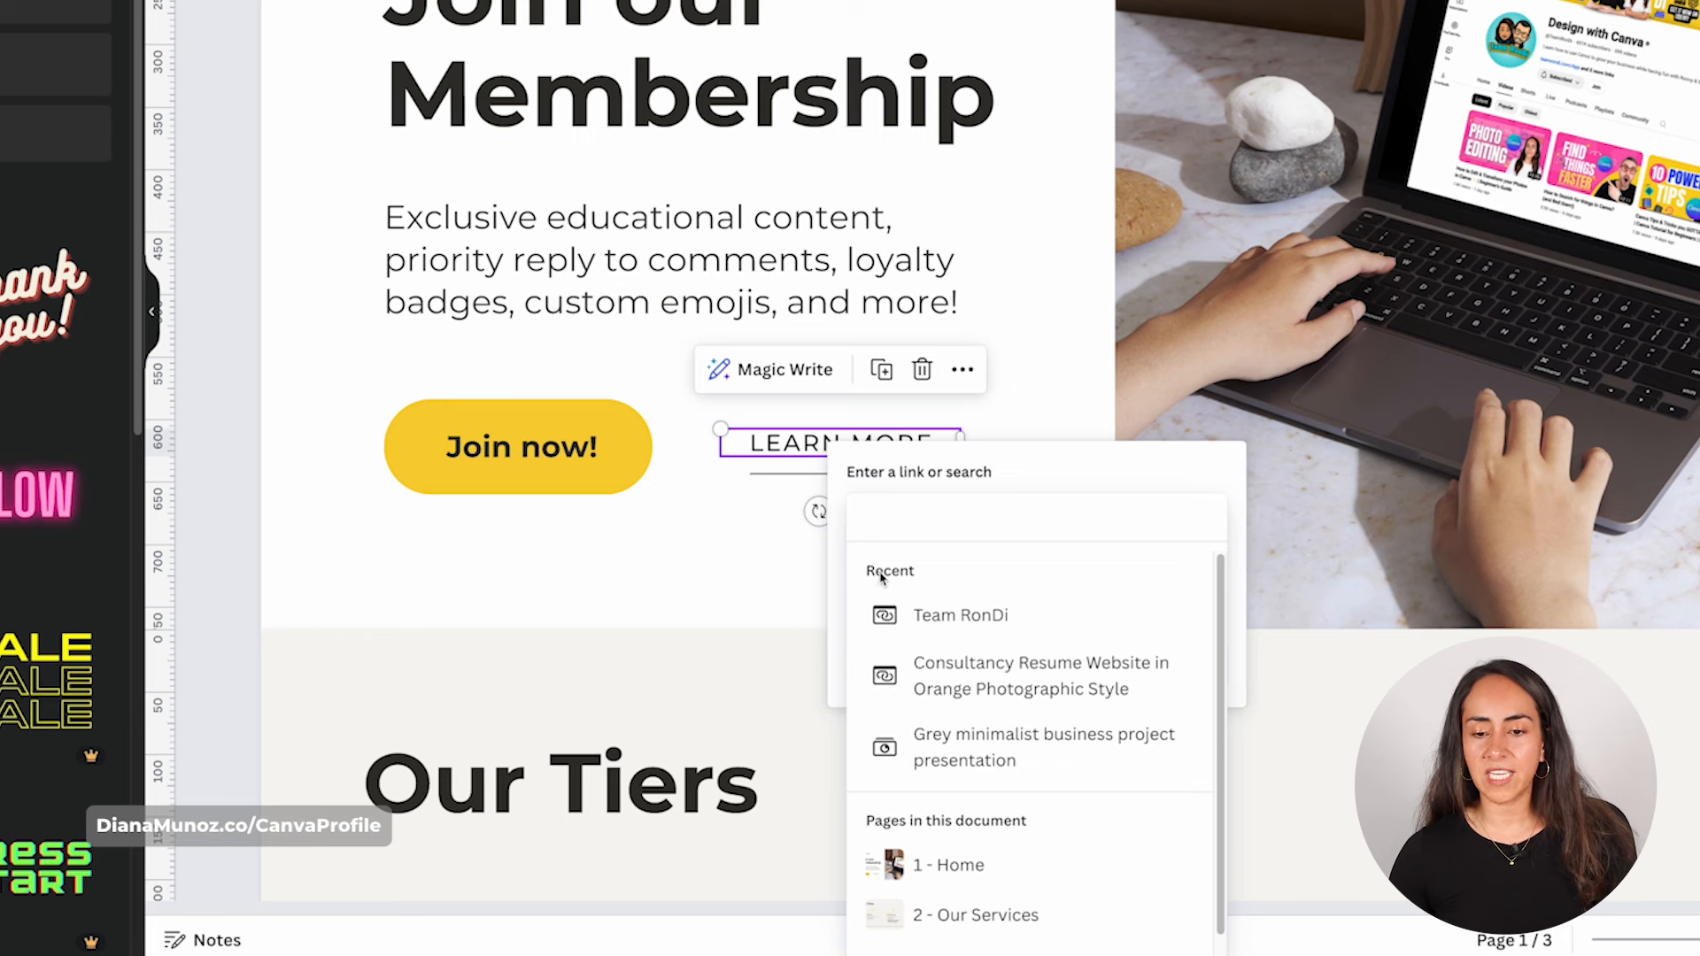
pyautogui.scroll(-1, 1111, 624)
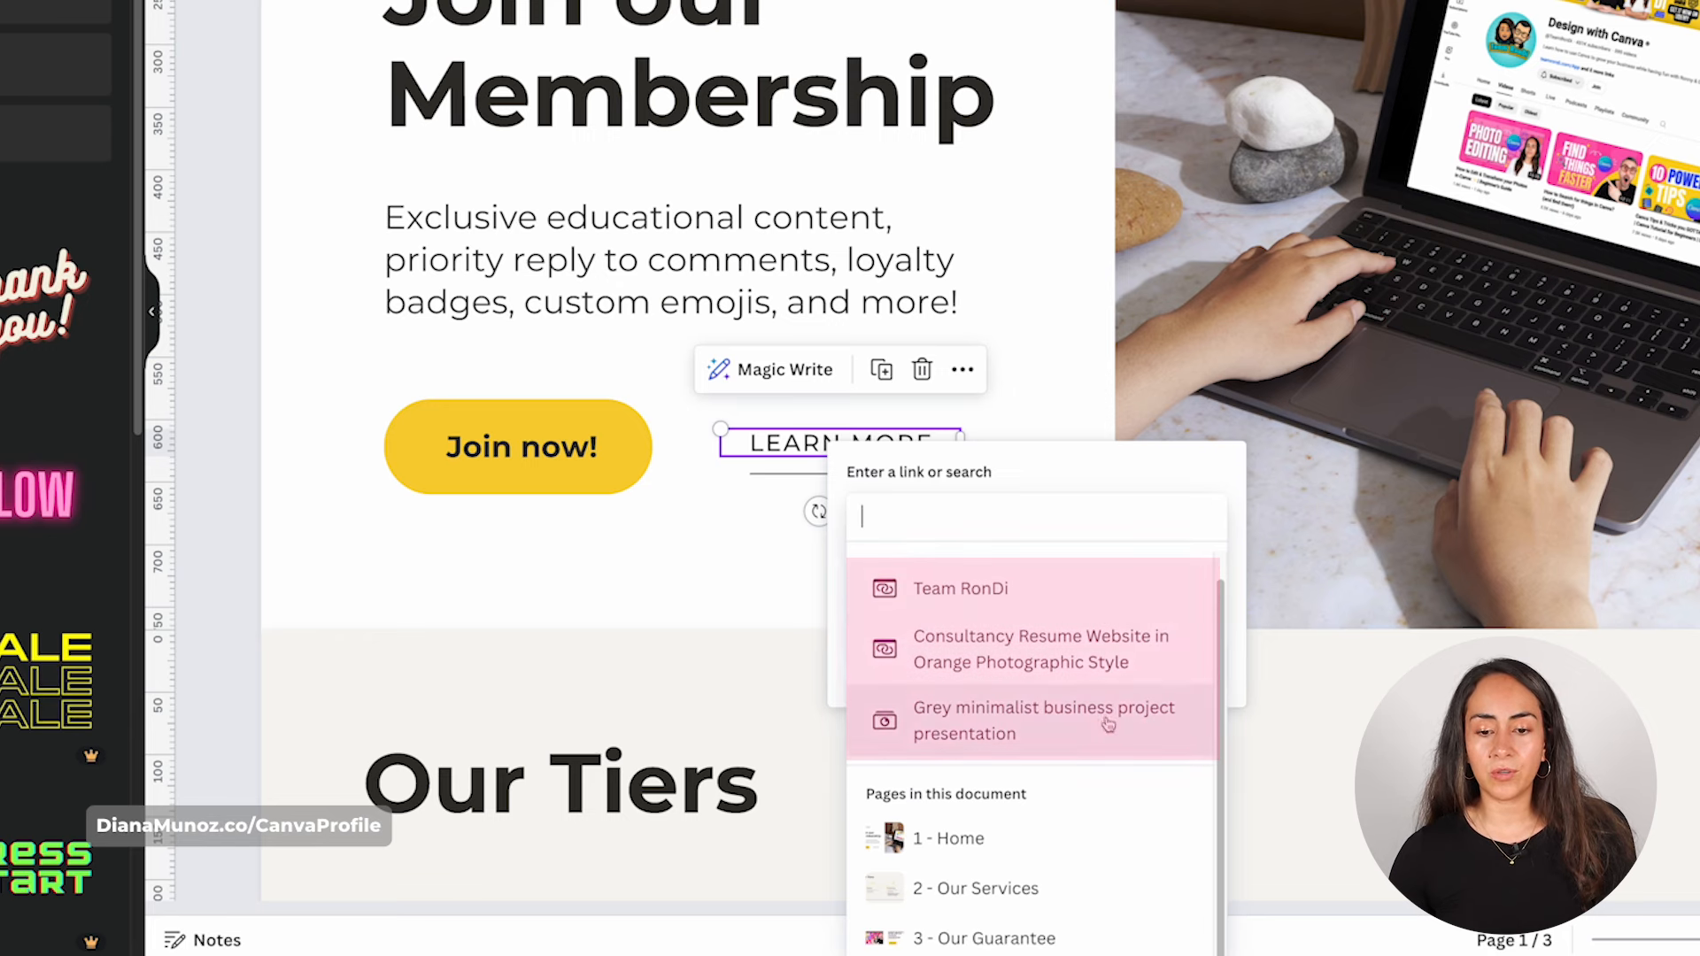
pyautogui.scroll(1, 1102, 717)
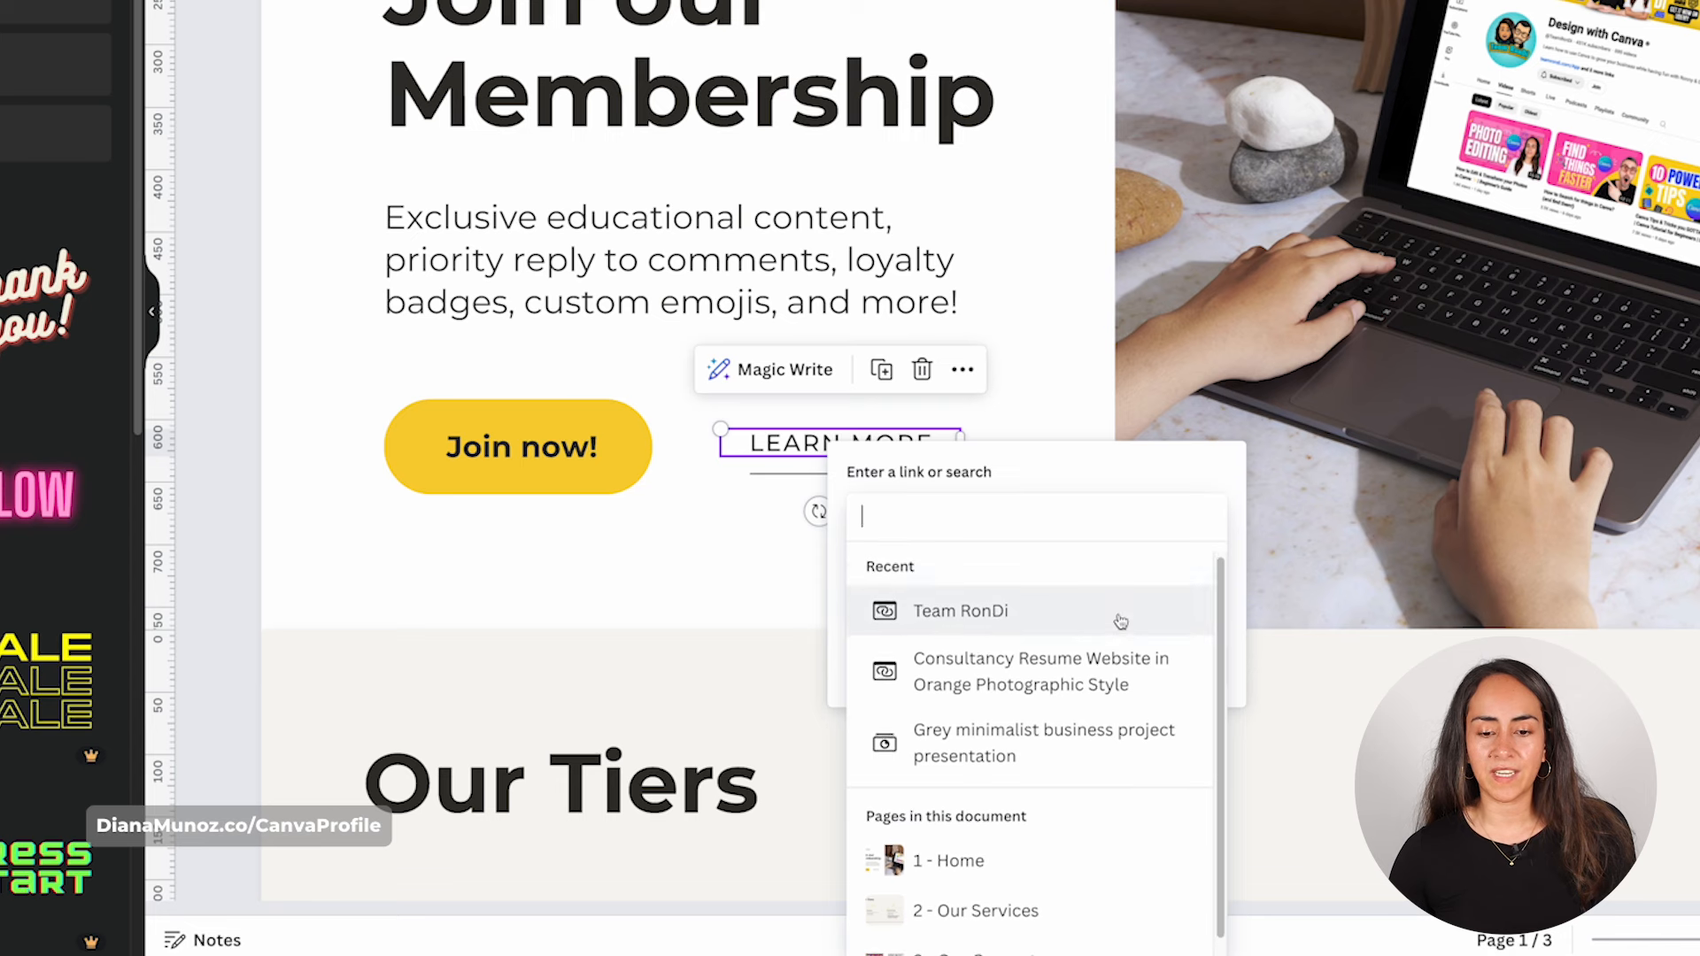
pyautogui.scroll(-1, 1116, 611)
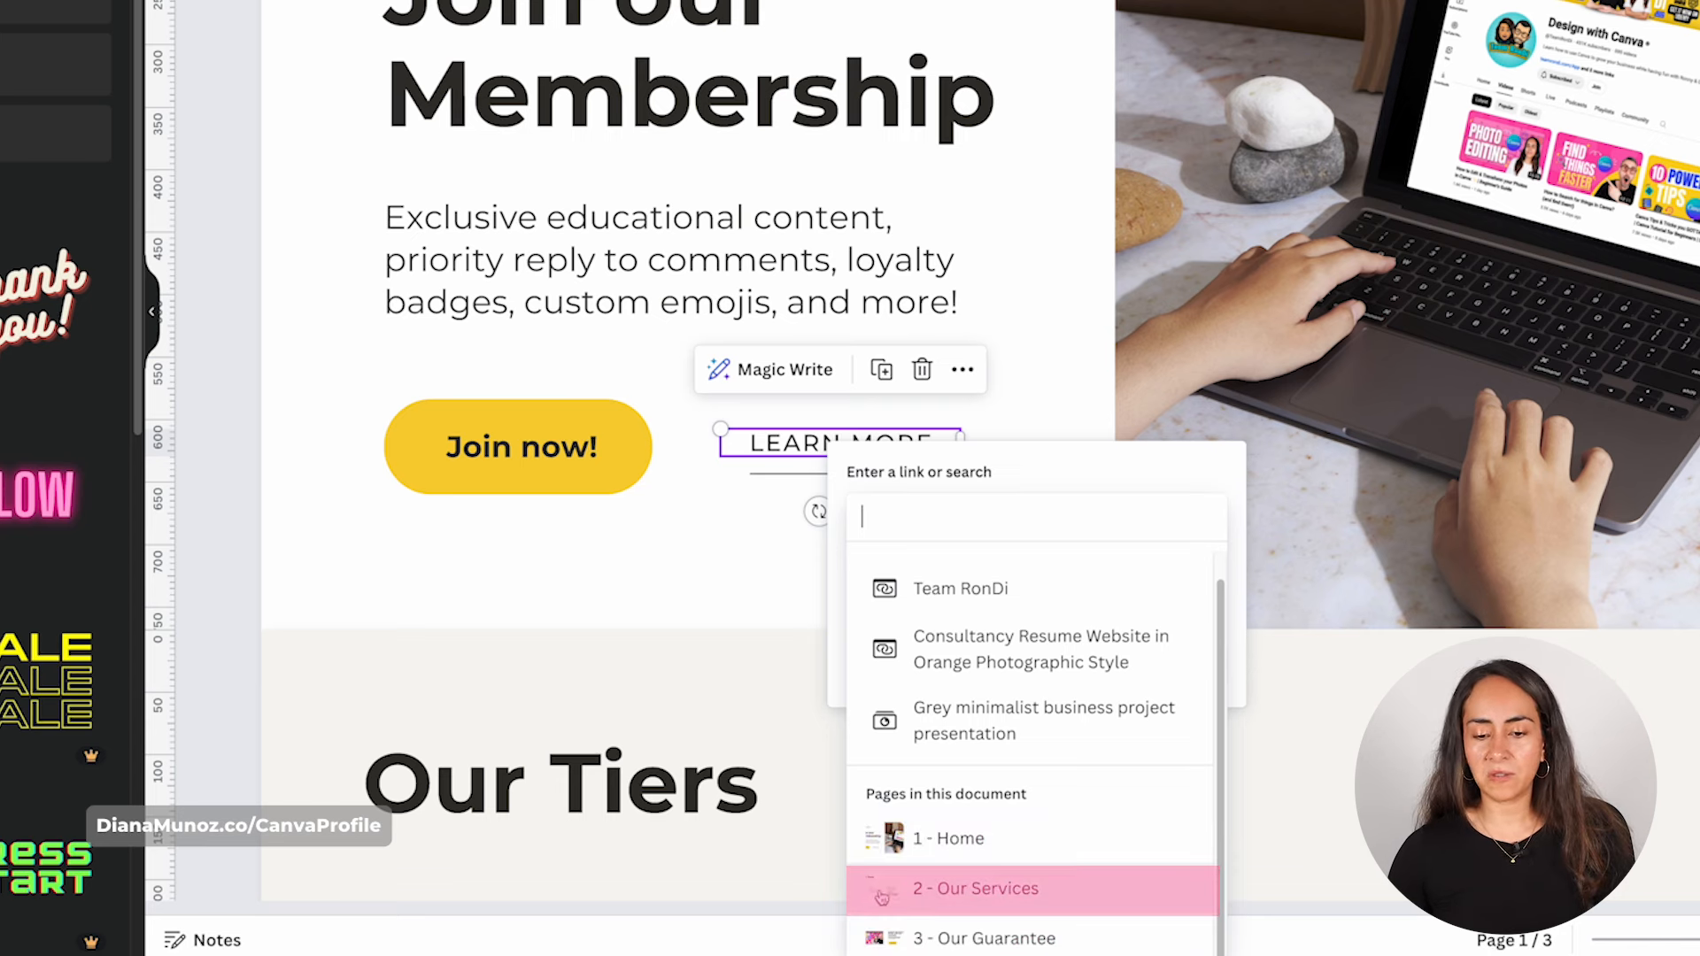
pyautogui.click(1027, 883)
pyautogui.click(1177, 619)
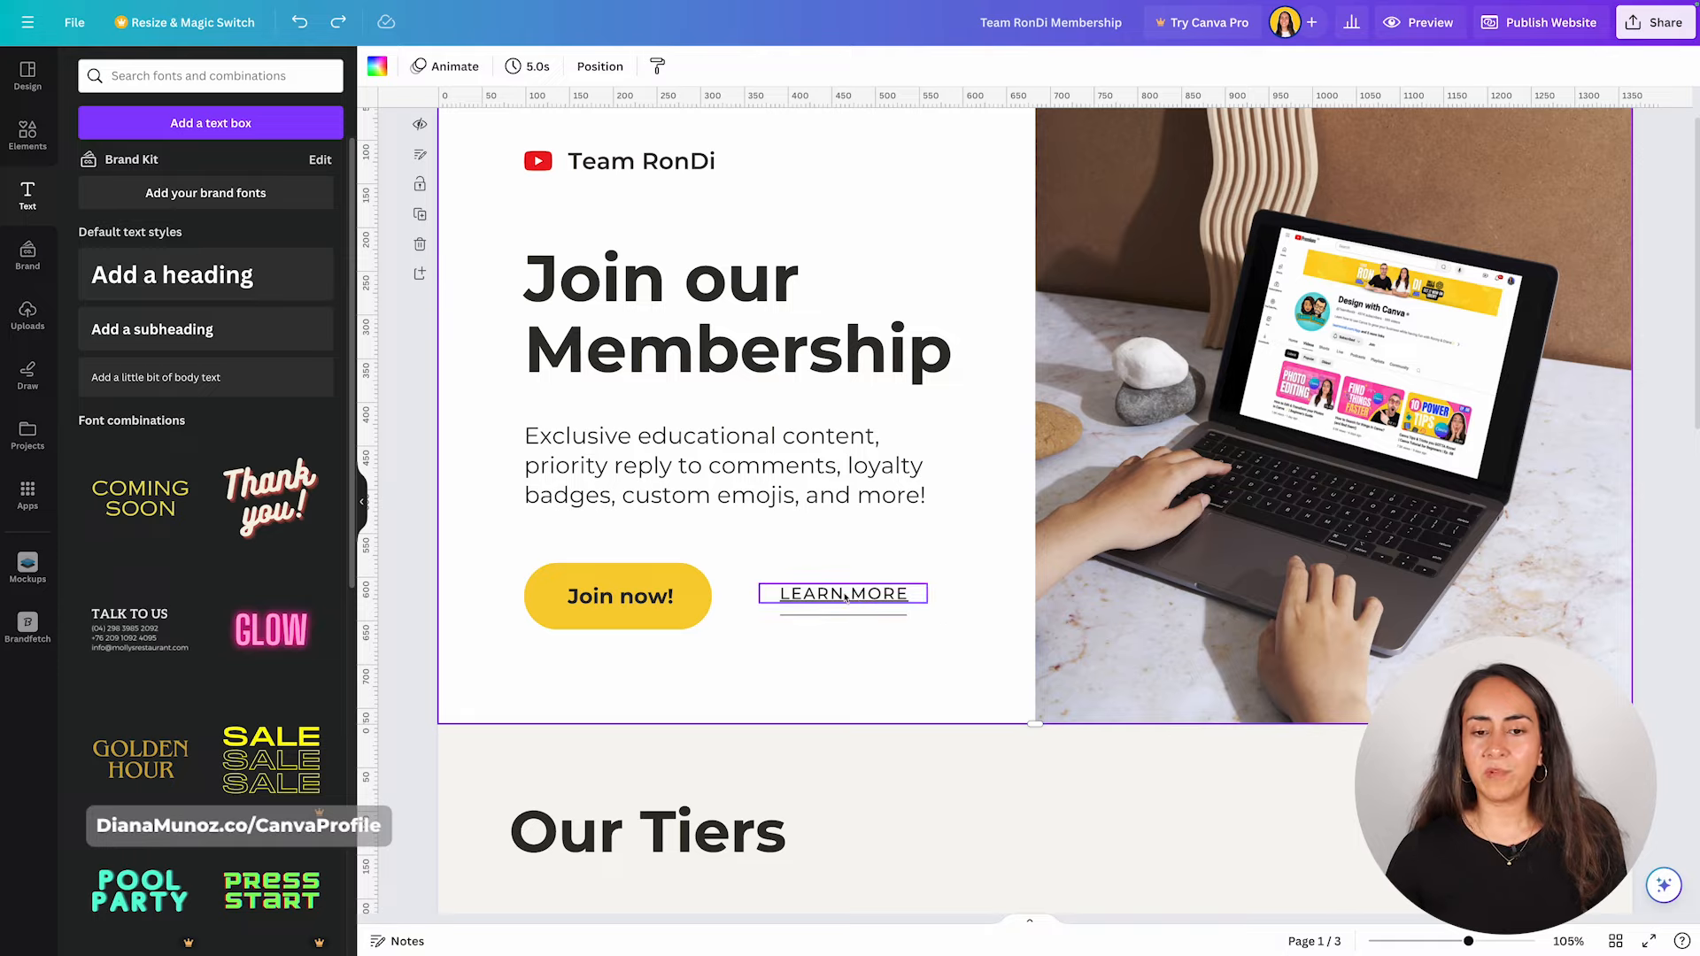
# Remove the underline formatting from the linked "LEARN MORE" text.
pyautogui.click(890, 596)
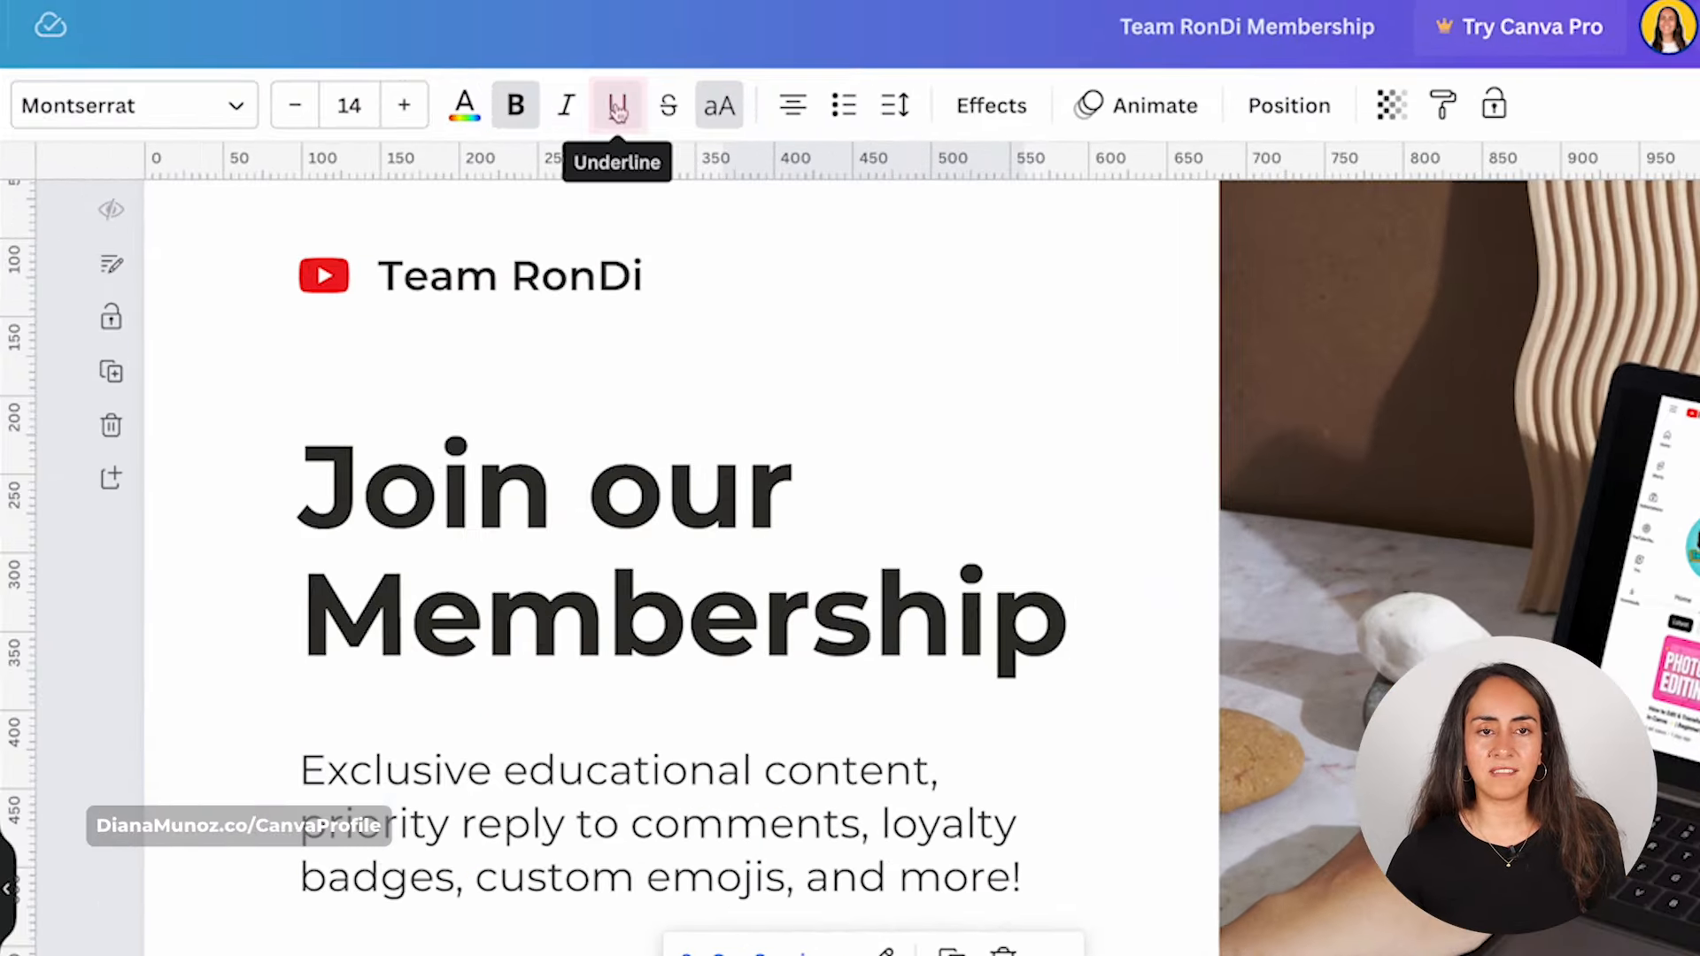
pyautogui.click(618, 108)
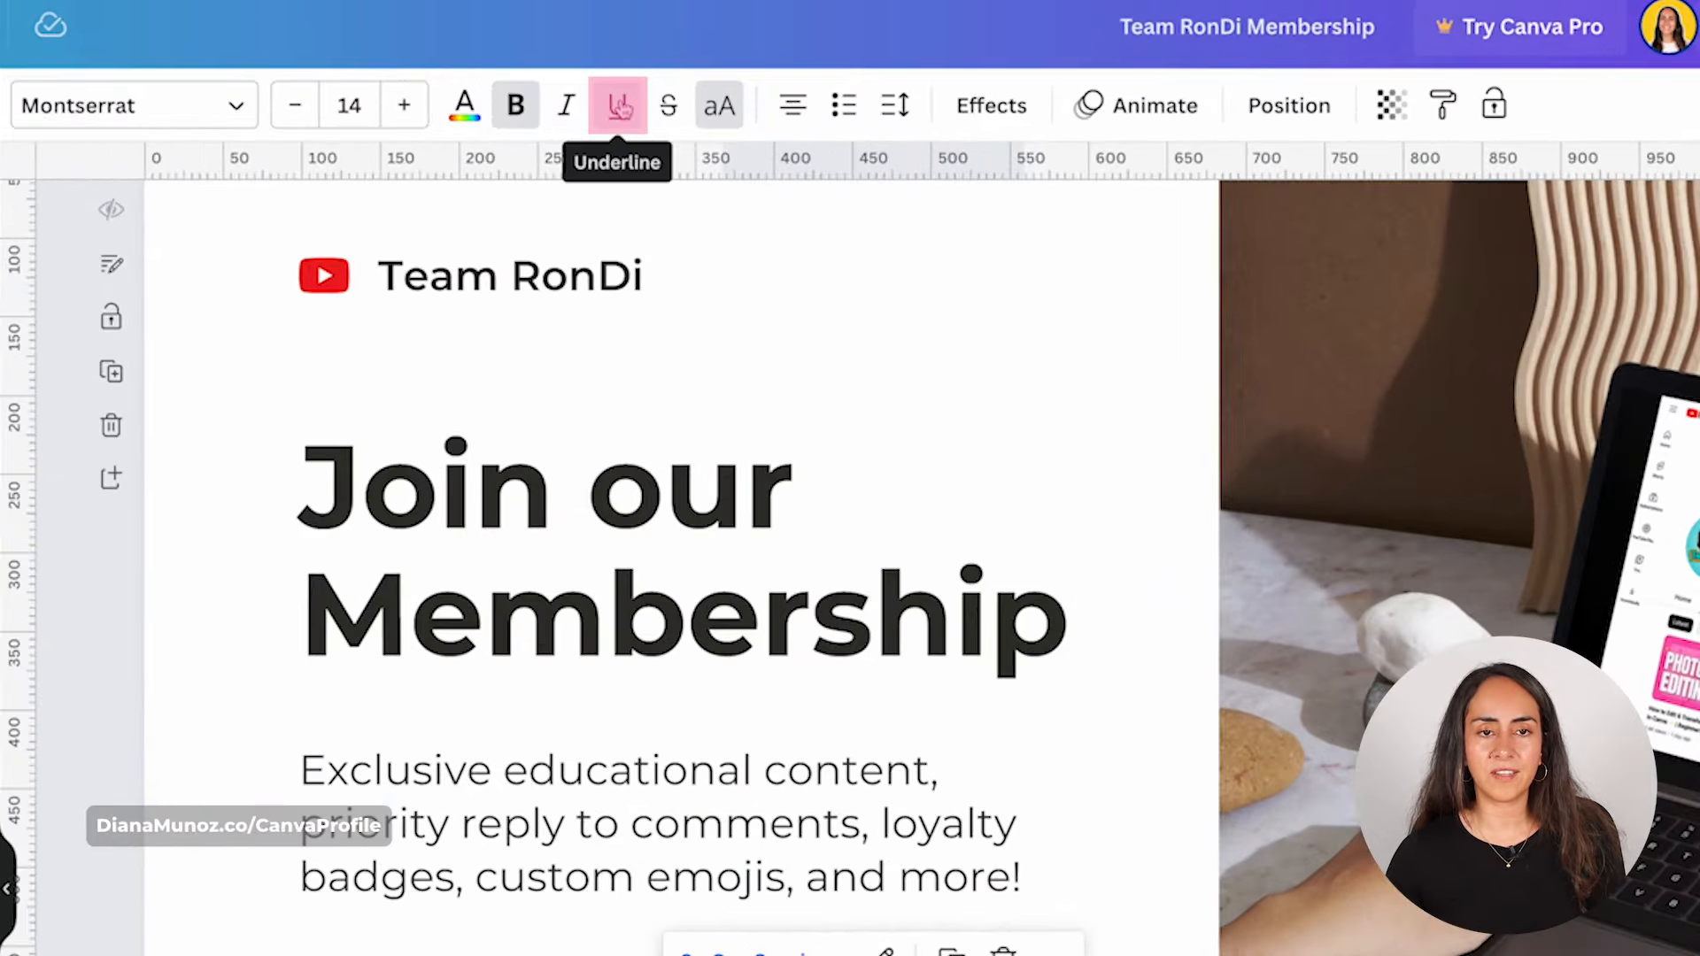
pyautogui.click(975, 649)
pyautogui.scroll(2, 977, 650)
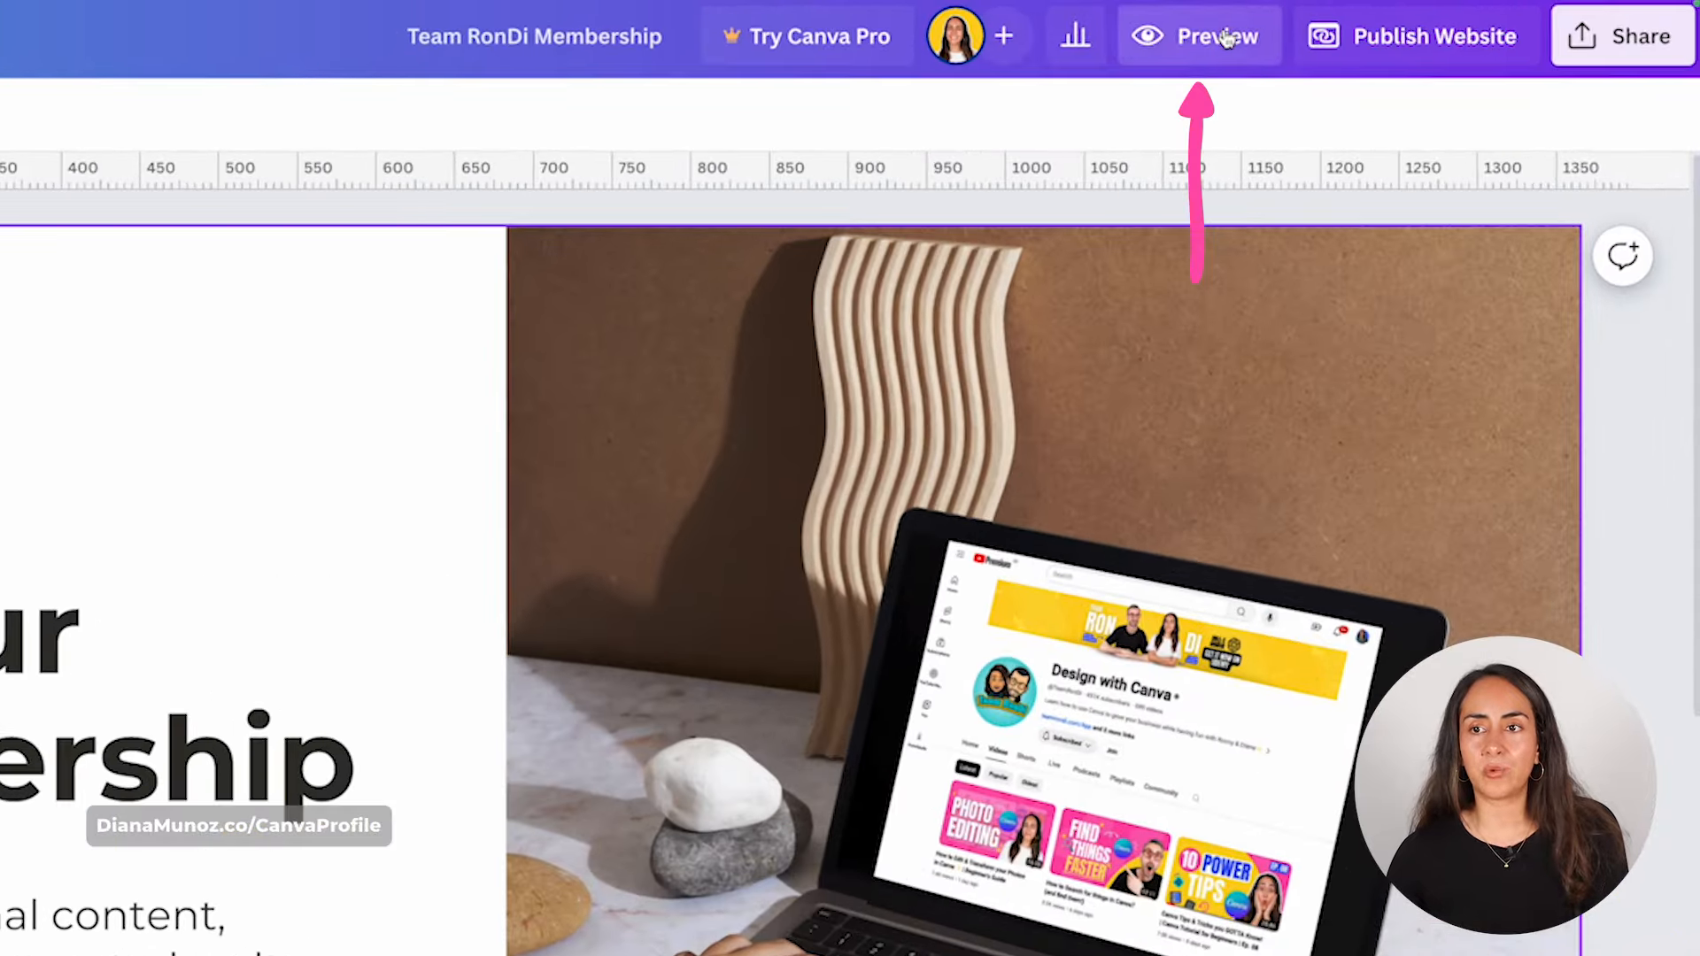
# Preview the website and test the "LEARN MORE" link in the mobile and desktop layouts.
pyautogui.click(1227, 37)
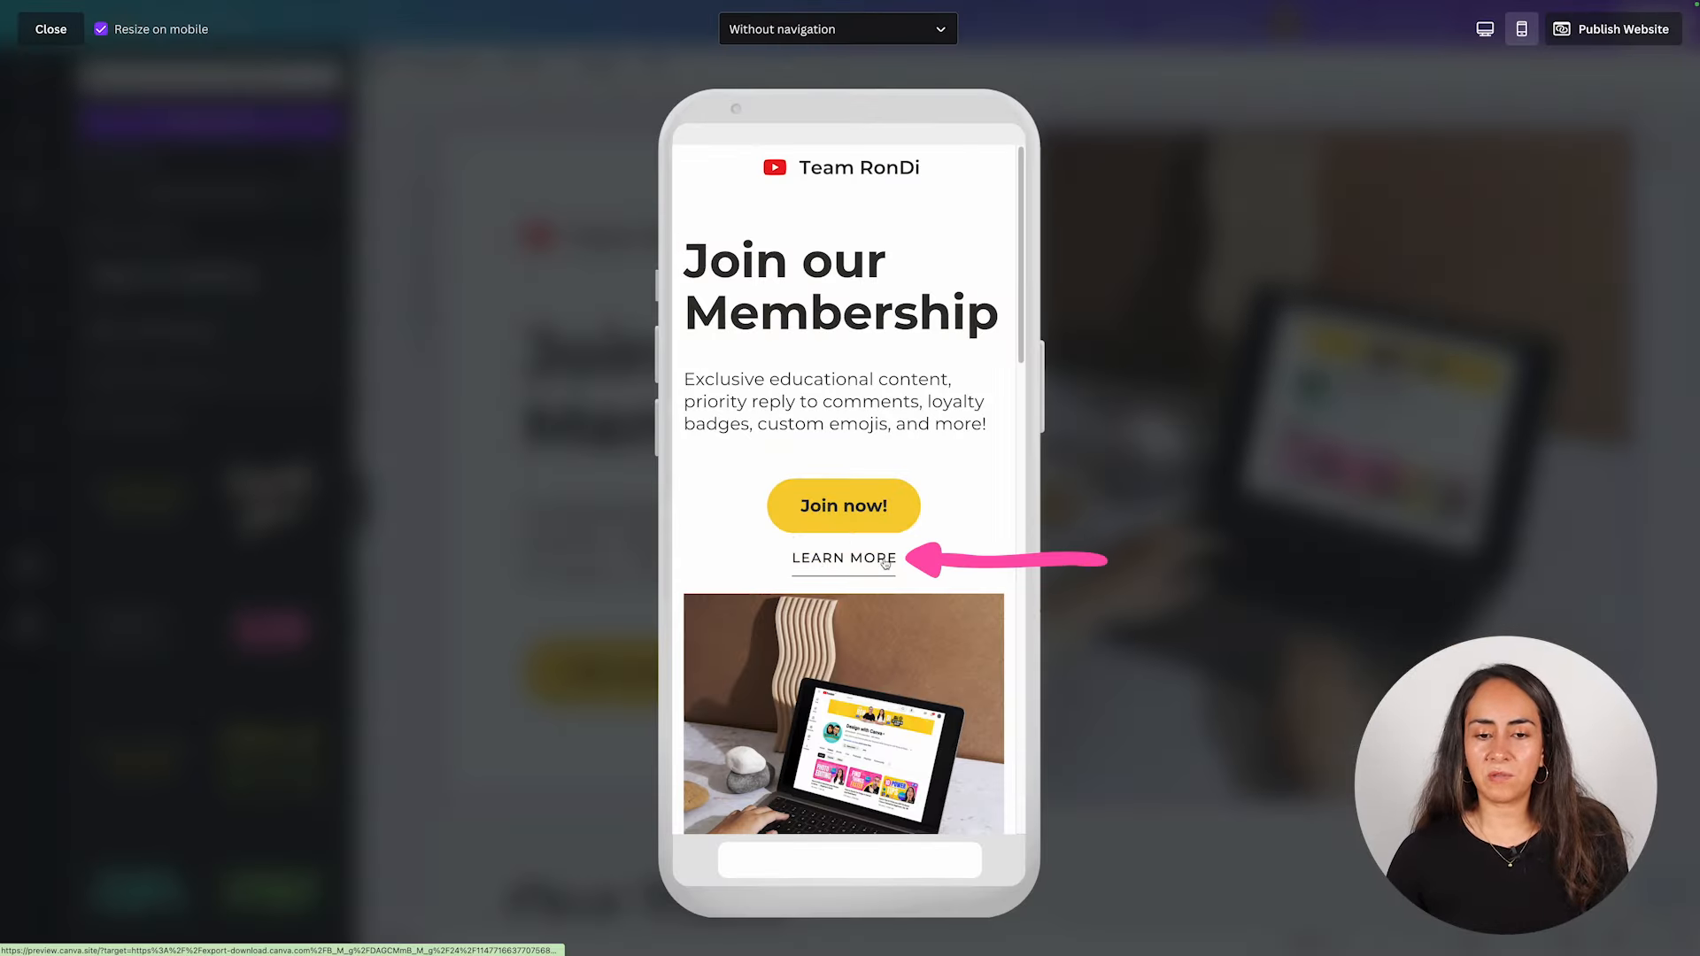
pyautogui.click(845, 559)
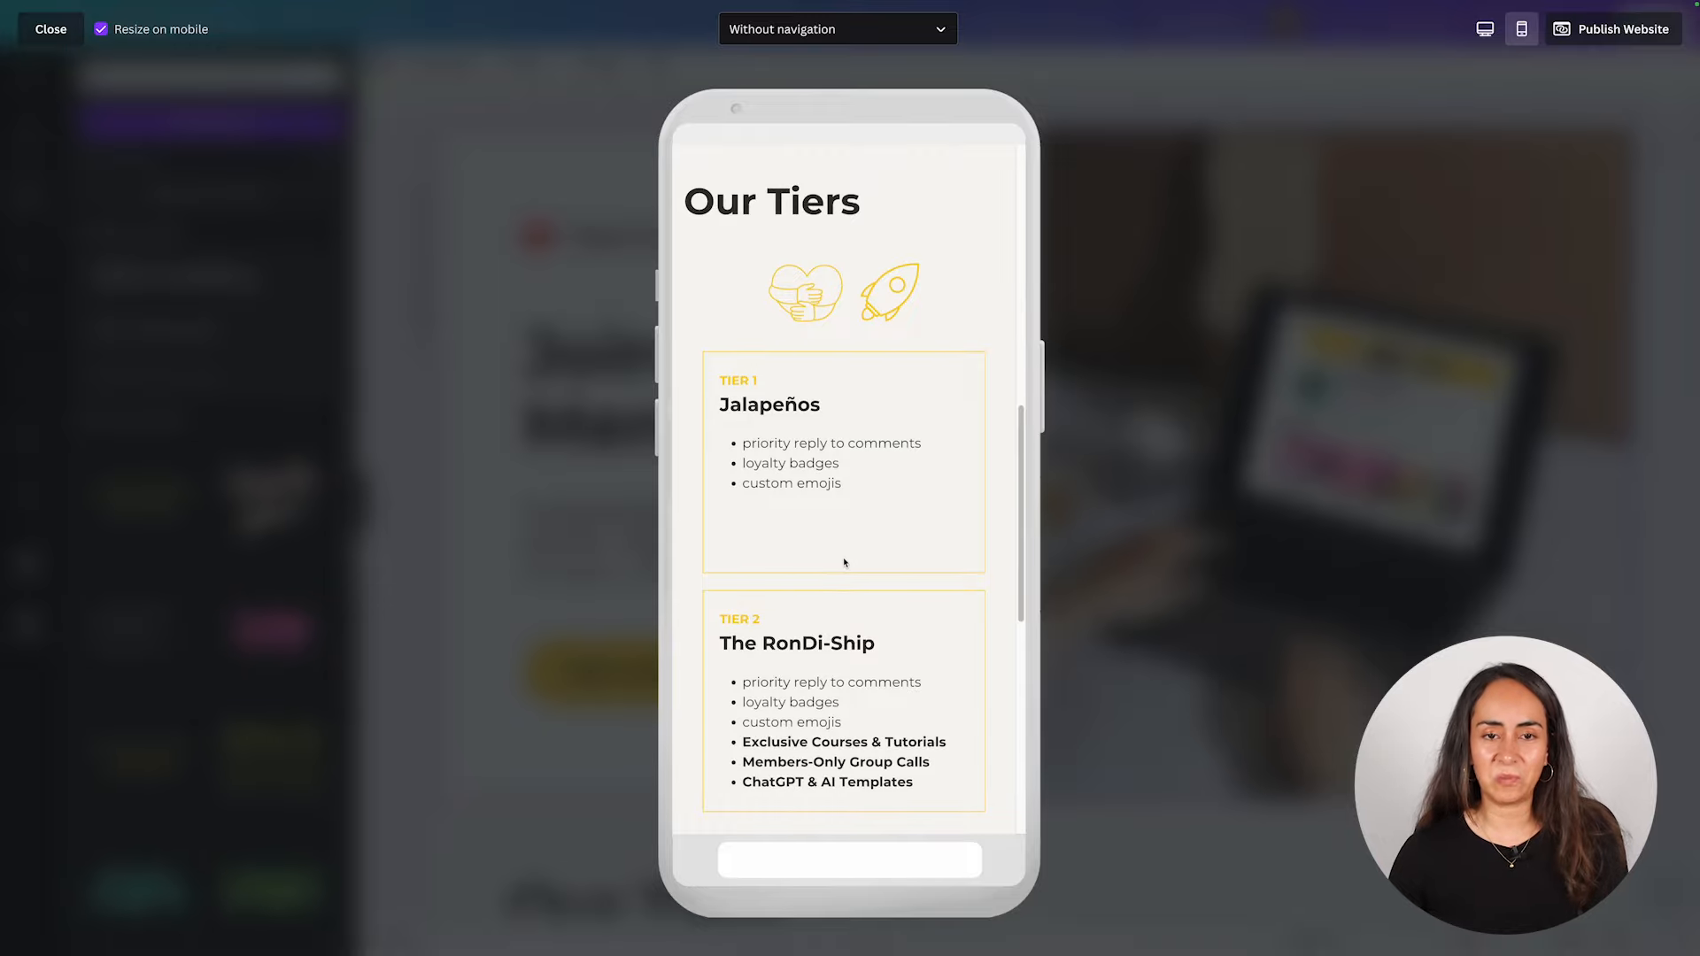
pyautogui.scroll(10, 844, 563)
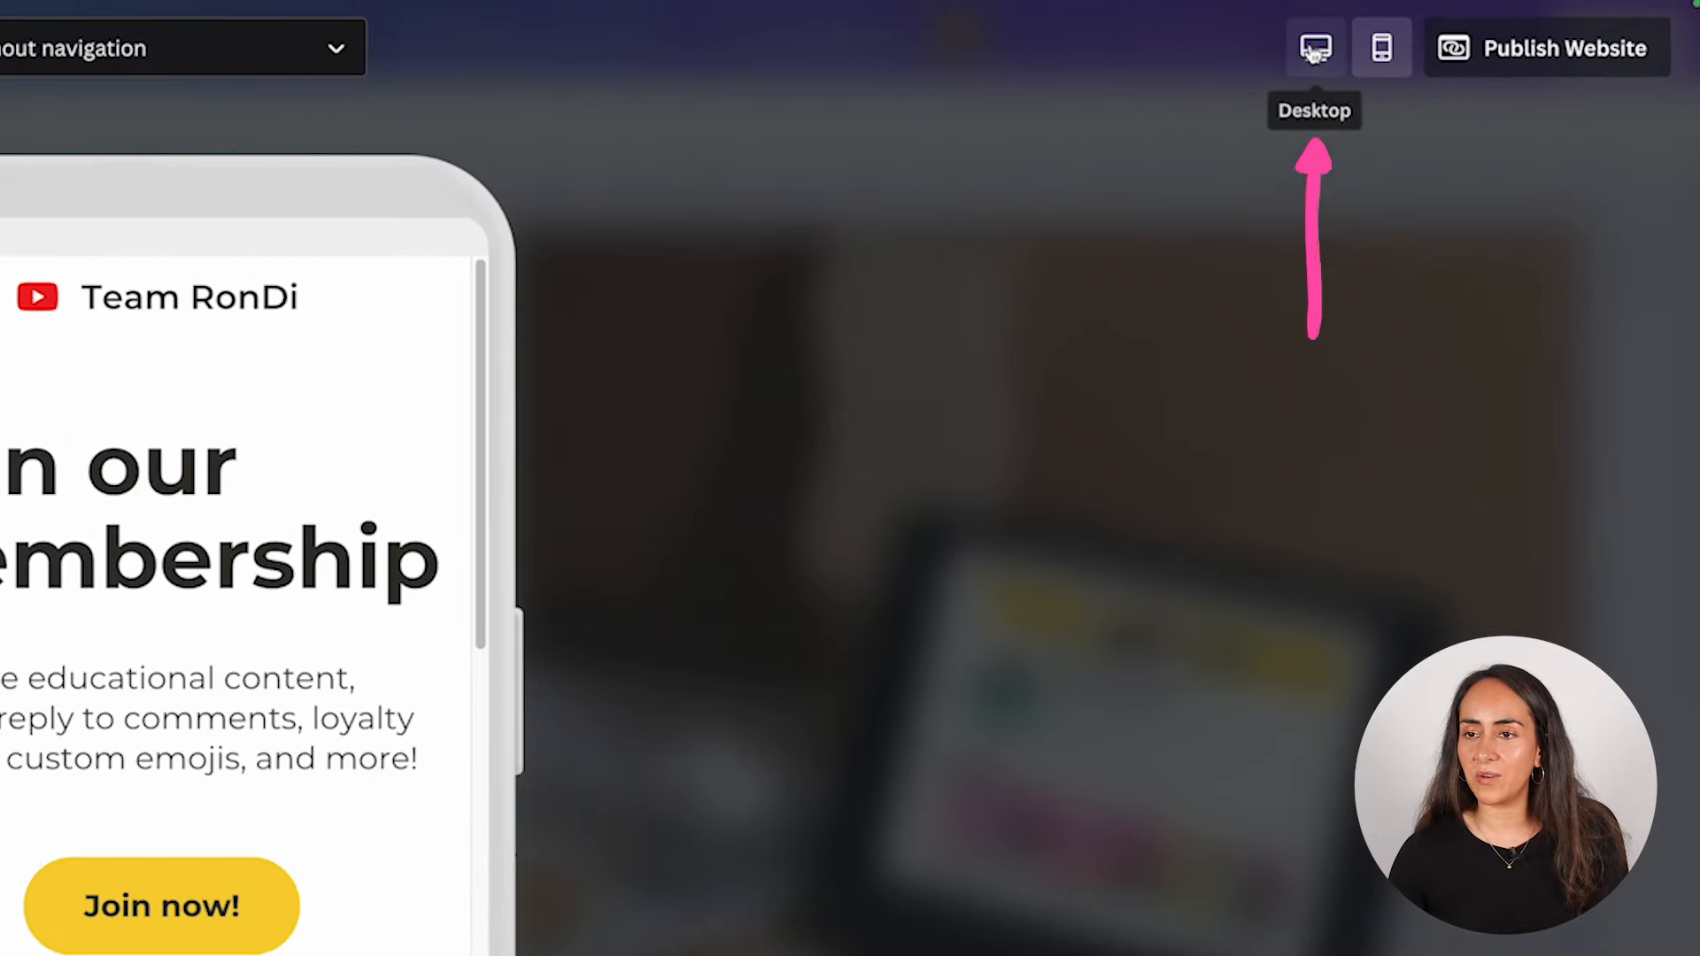
pyautogui.click(1314, 48)
pyautogui.scroll(-1, 675, 622)
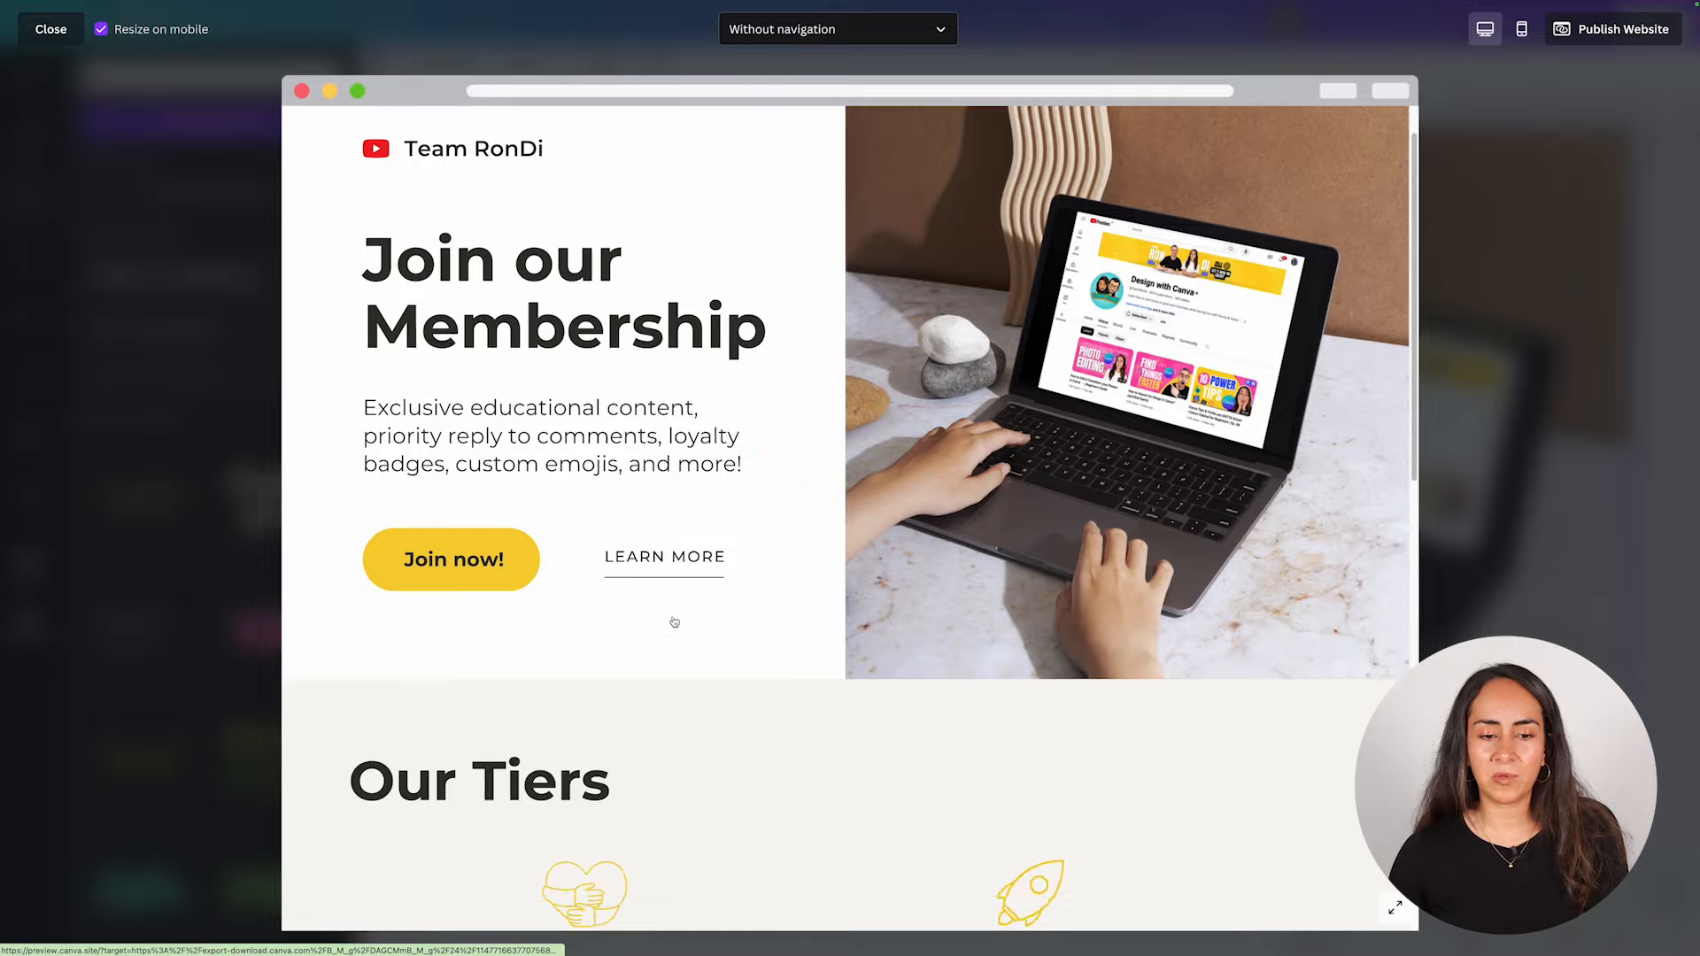
pyautogui.scroll(-5, 674, 623)
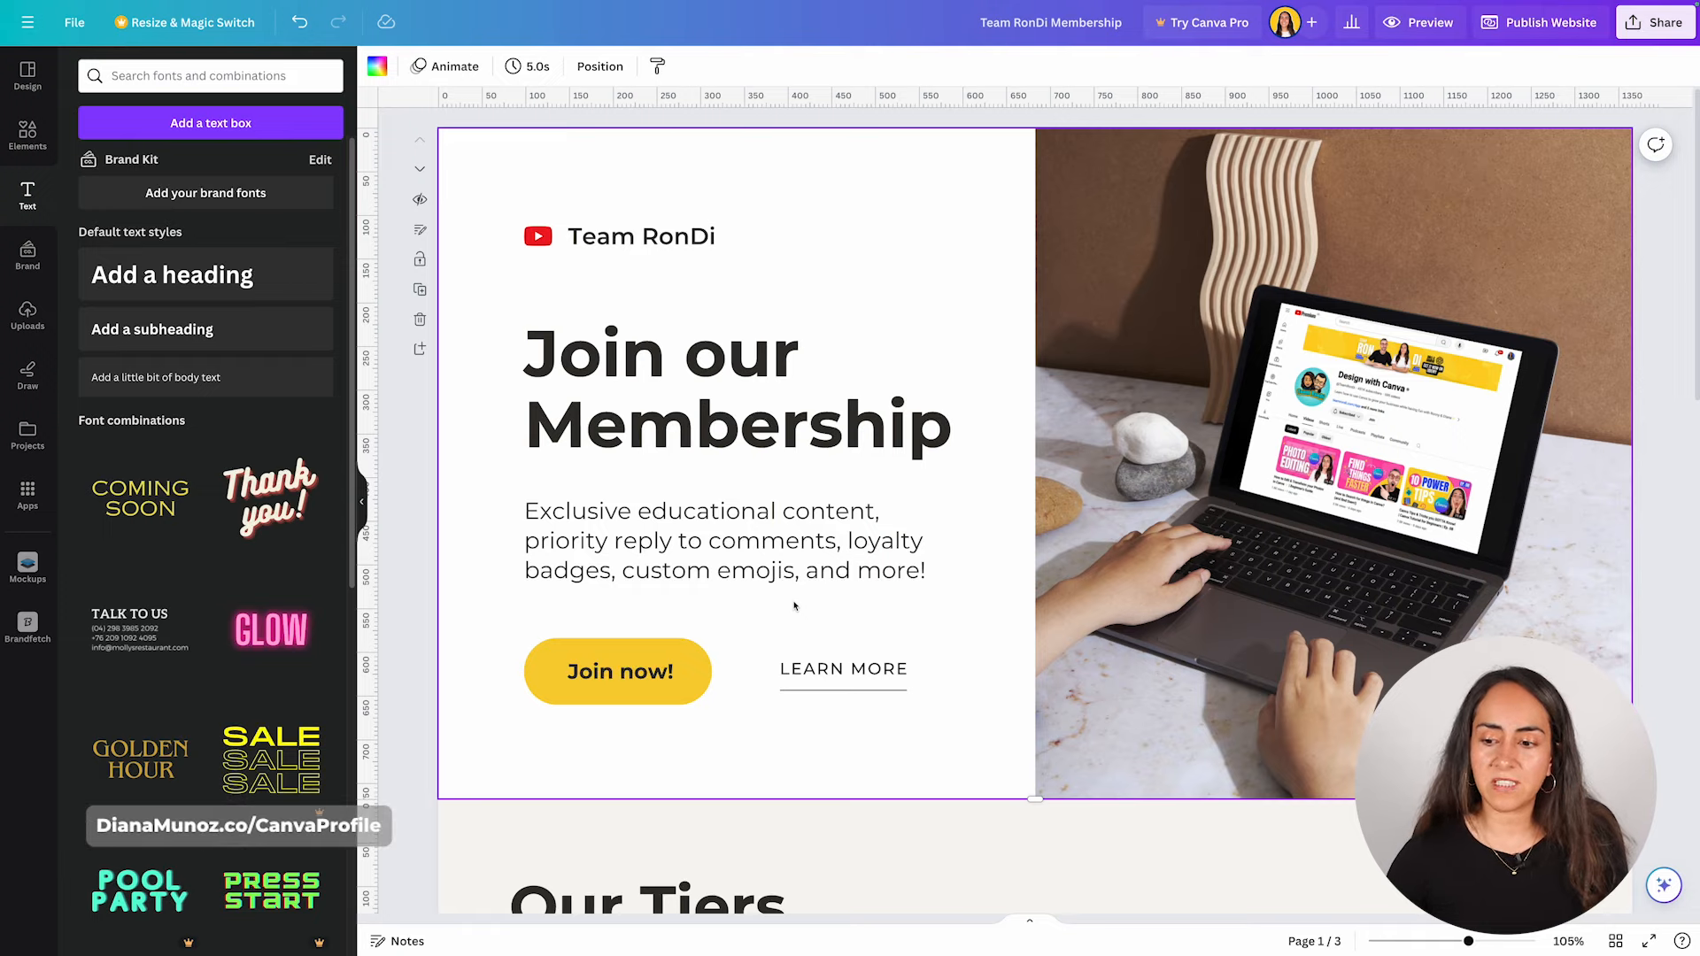
# Show all website pages as thumbnails and rename page 2 as "Our Tiers" and page 3 as "More".
pyautogui.click(1615, 940)
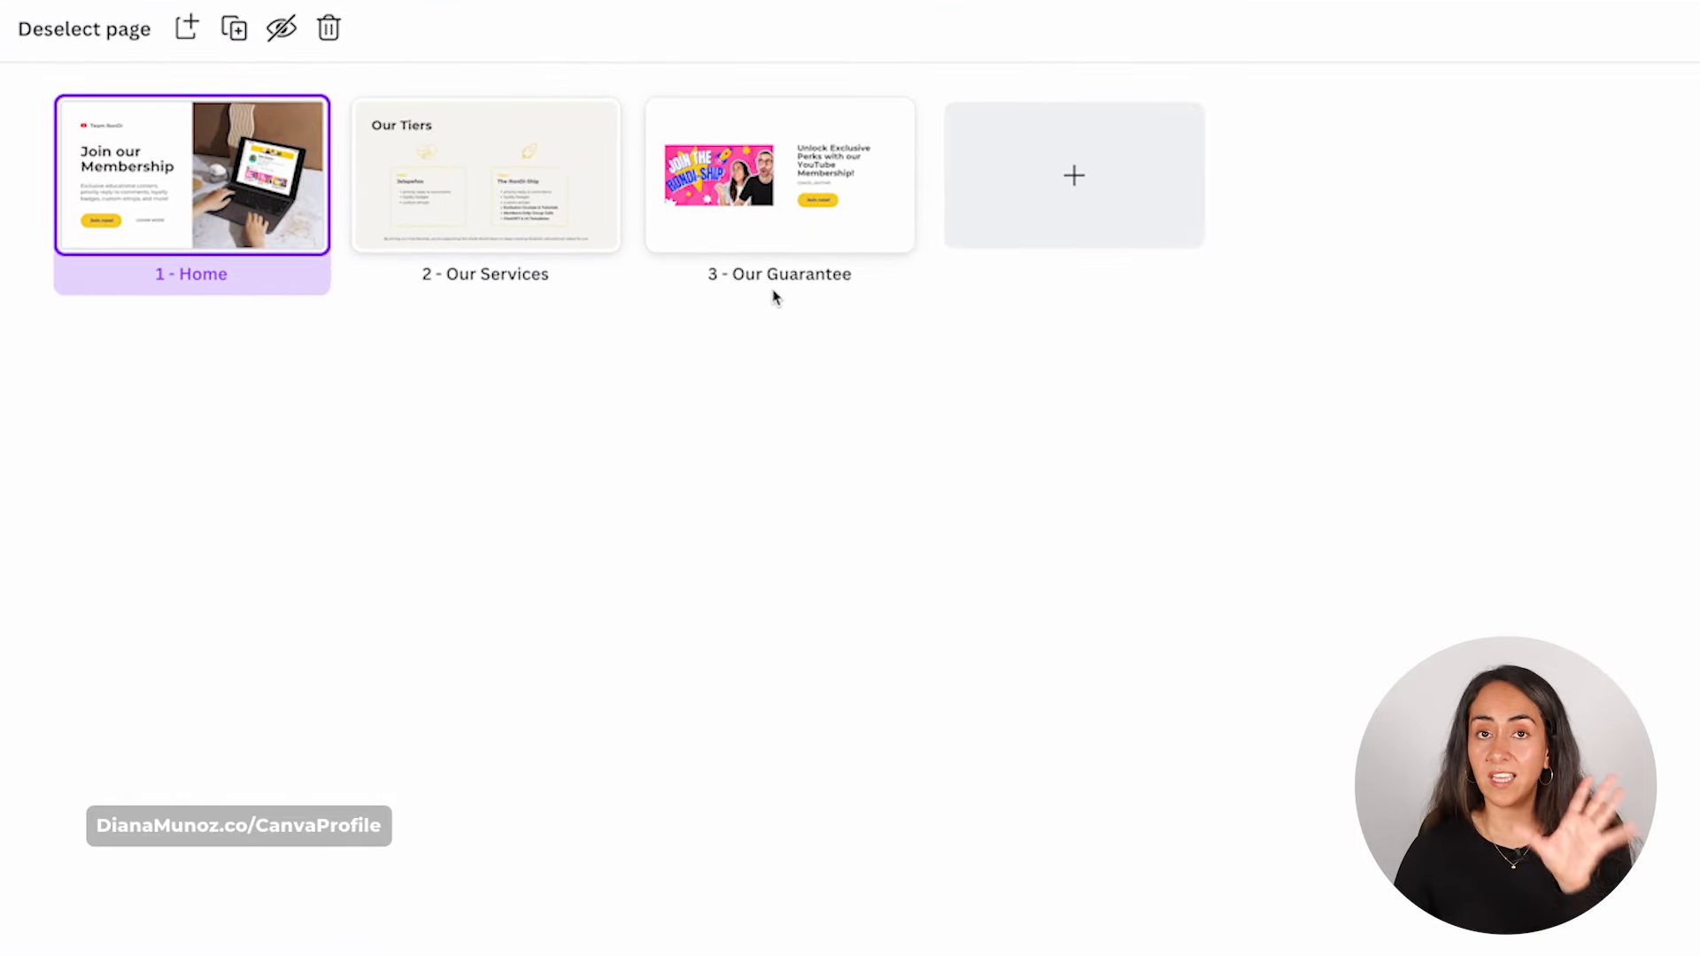
pyautogui.click(449, 275)
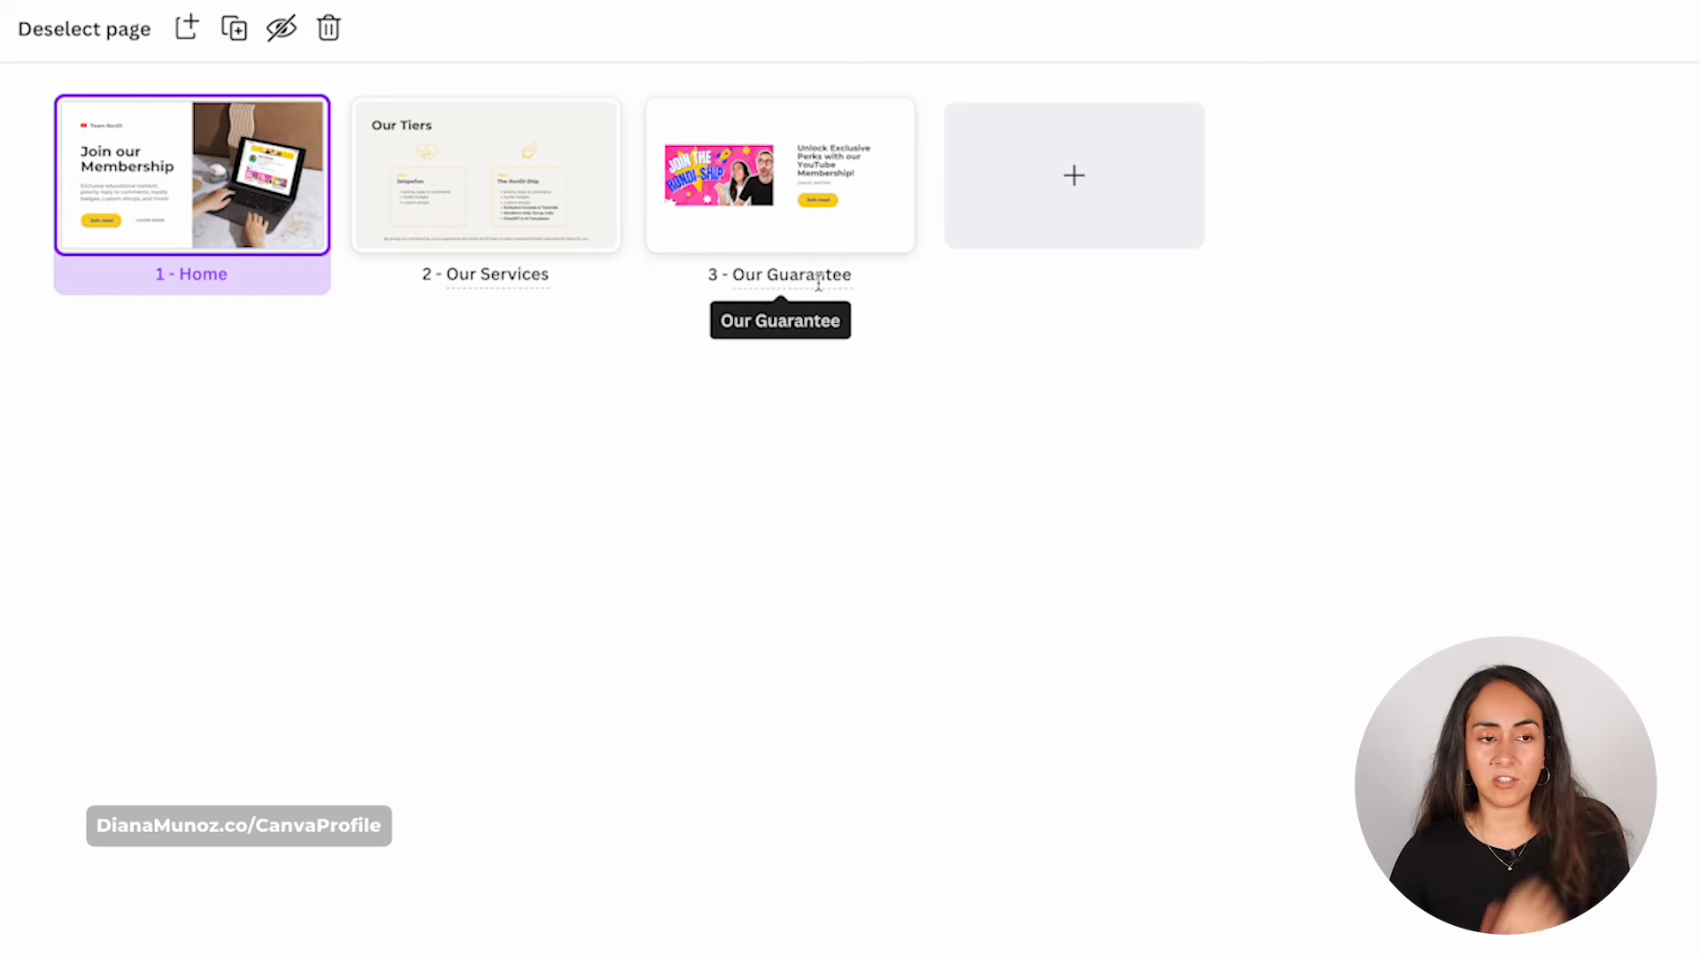
pyautogui.doubleClick(508, 276)
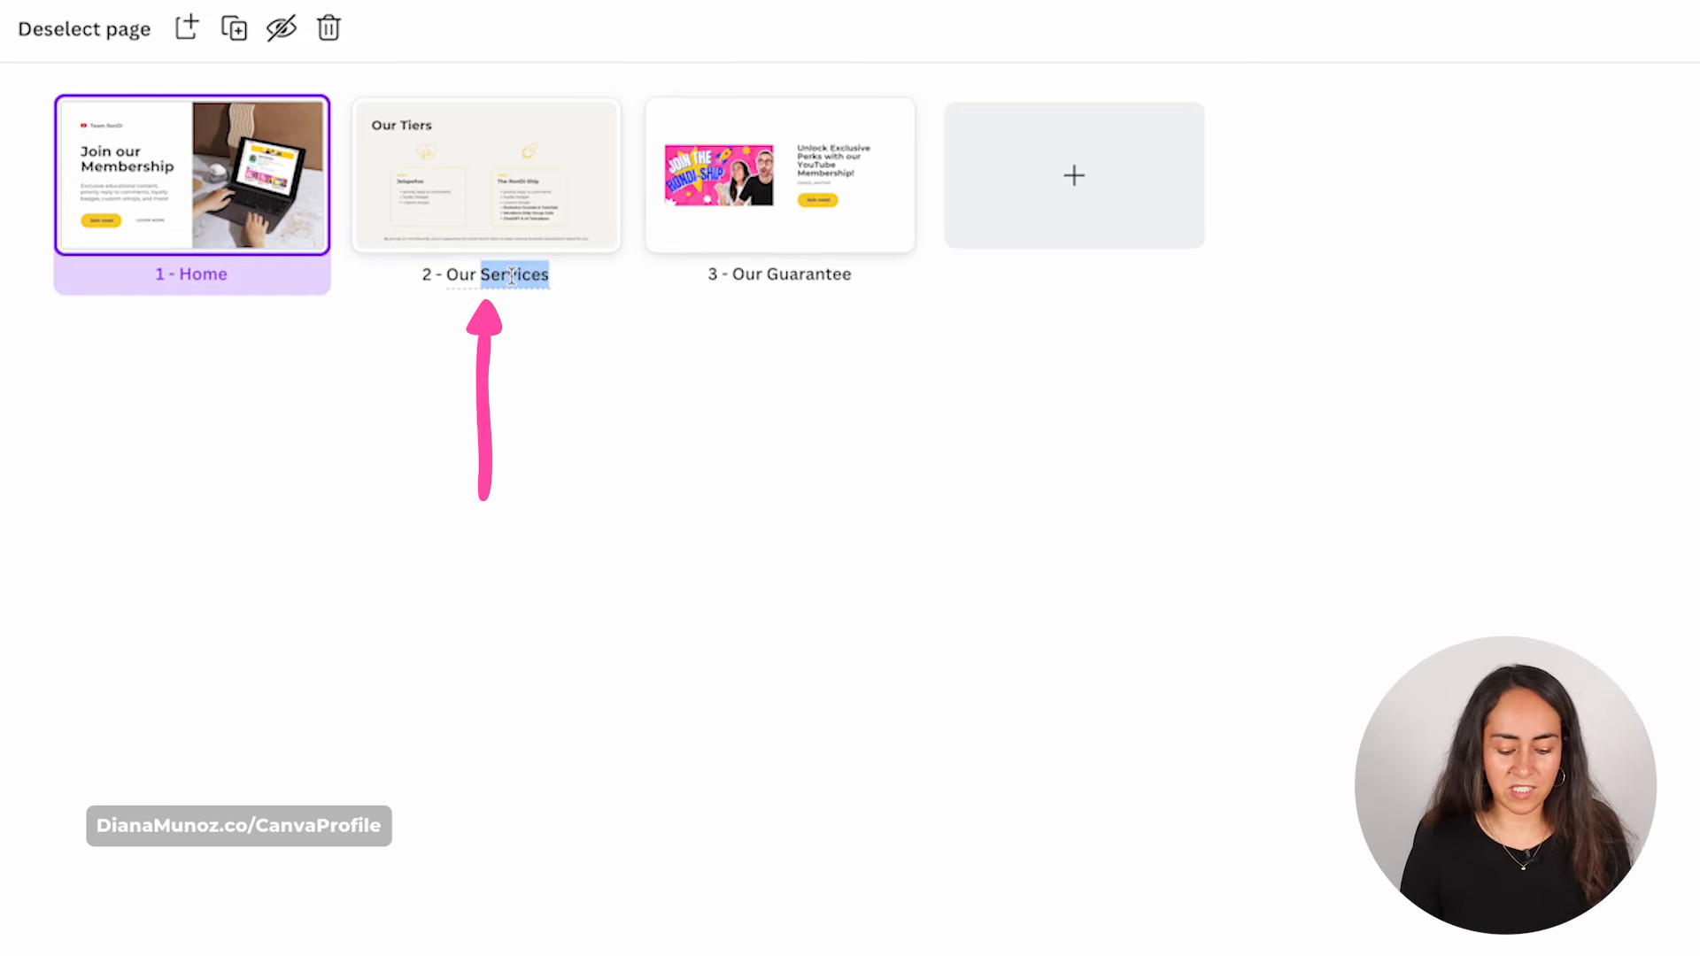
pyautogui.write('Ti')
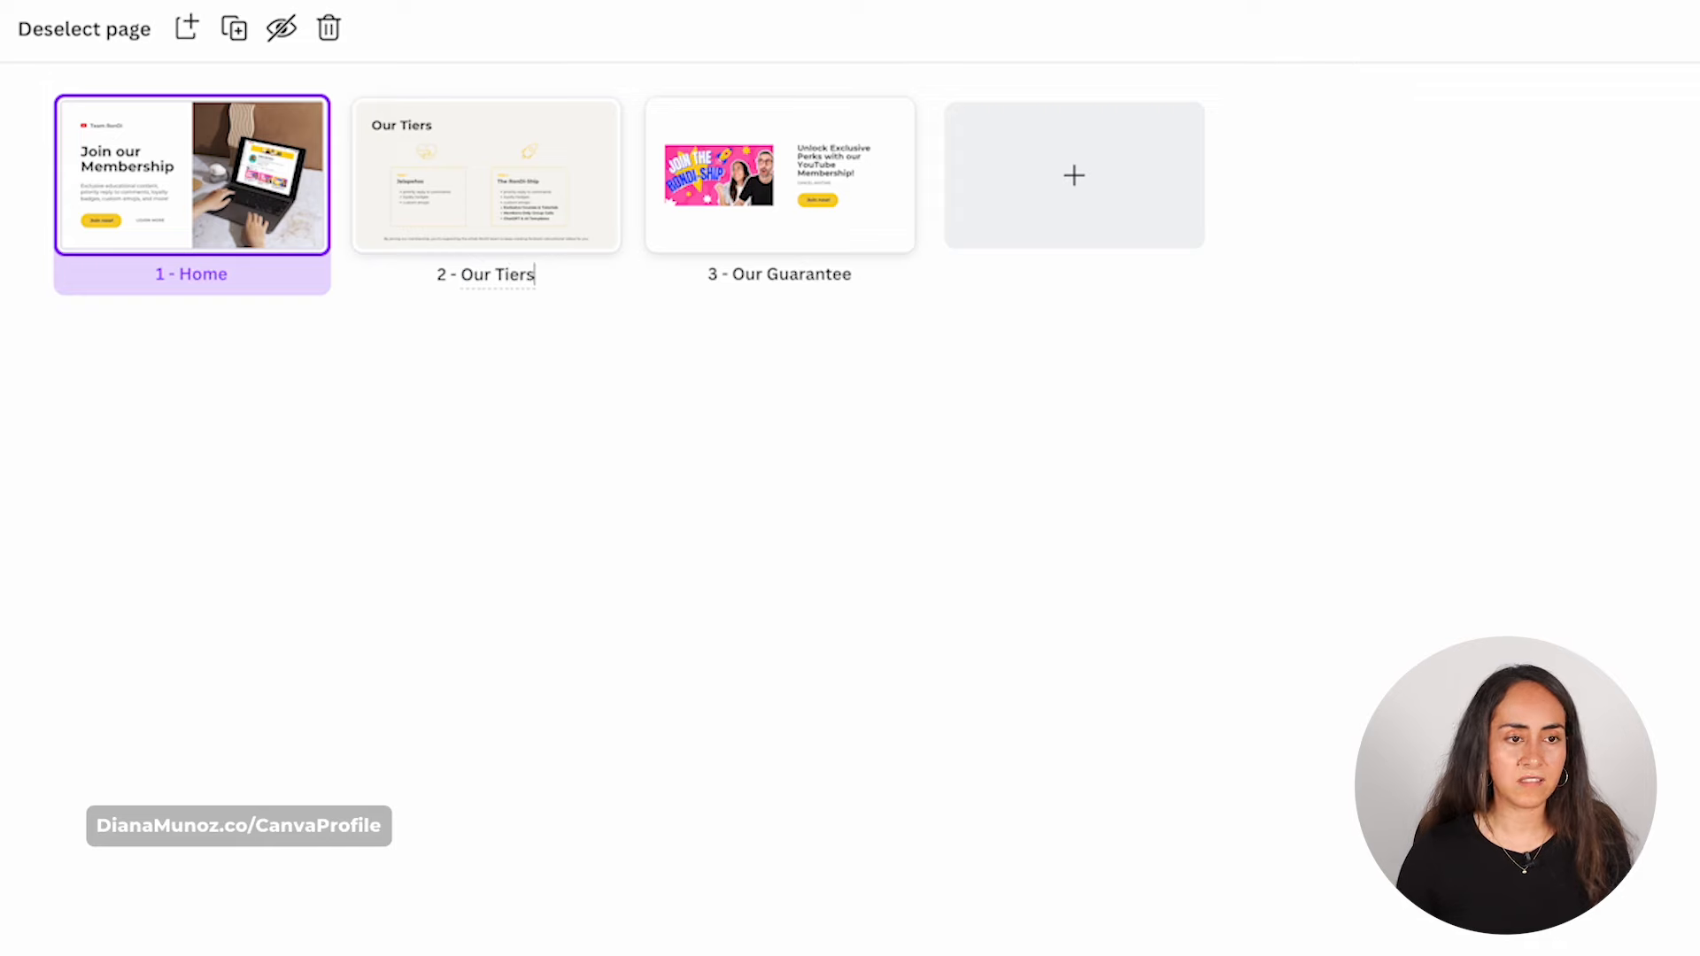
pyautogui.press('Tab')
pyautogui.write('Mo')
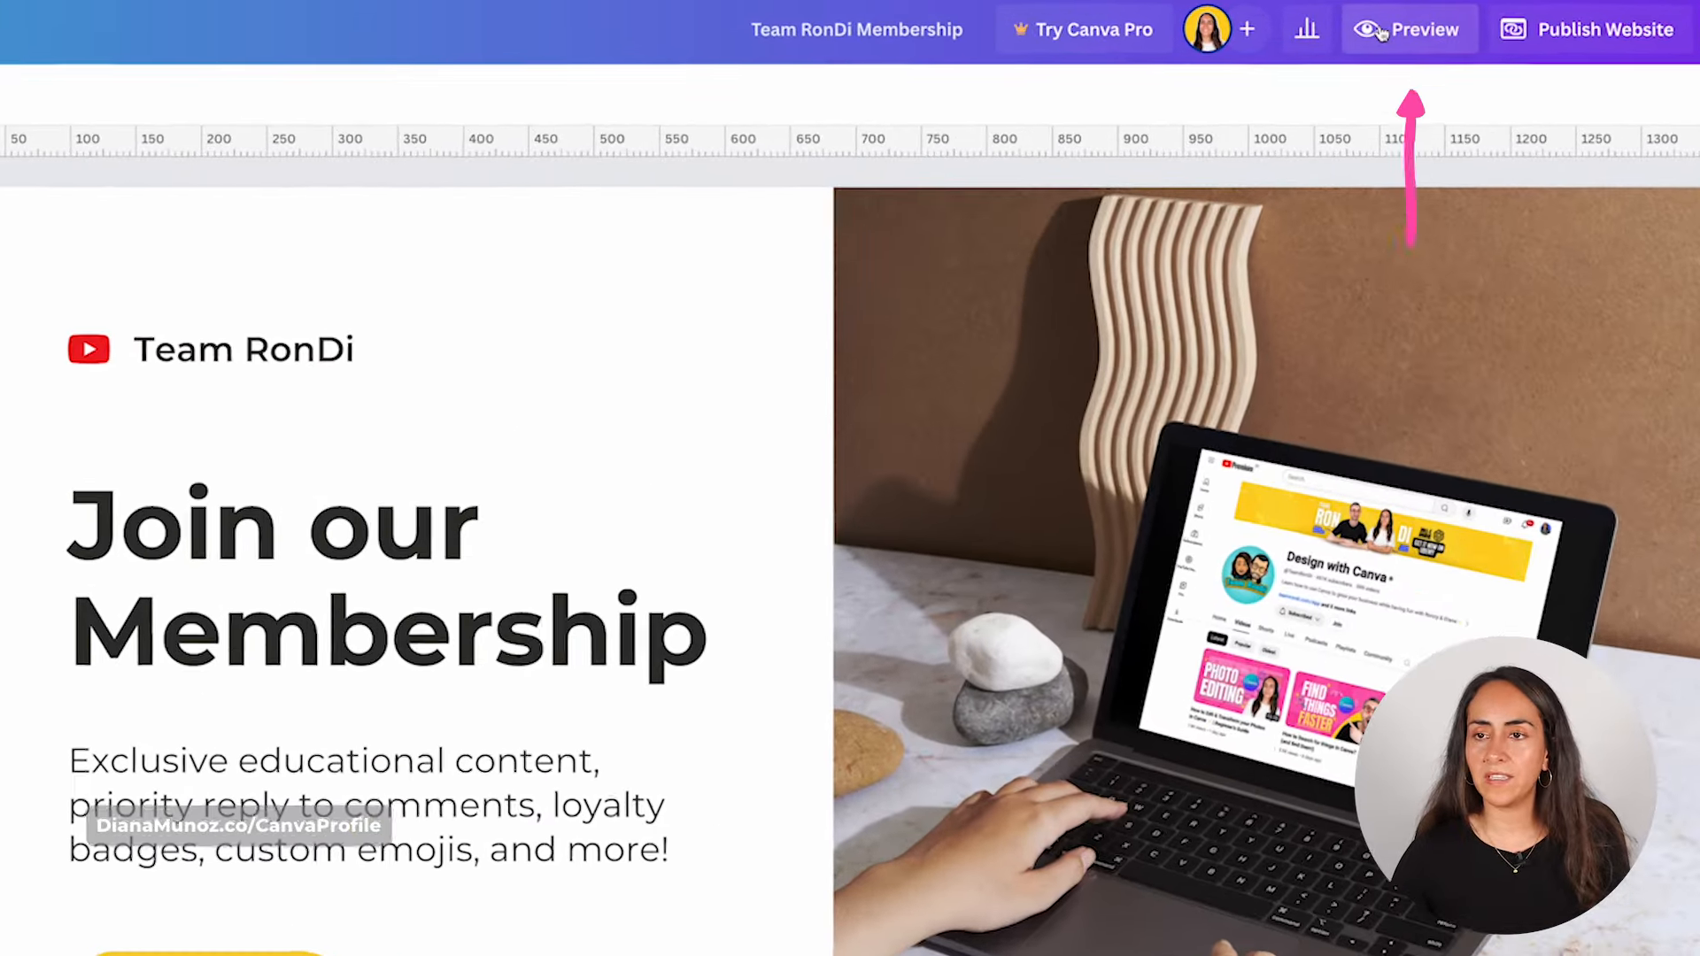
# Preview the website with navigation and test the "Our Tiers" menu link.
pyautogui.click(1399, 23)
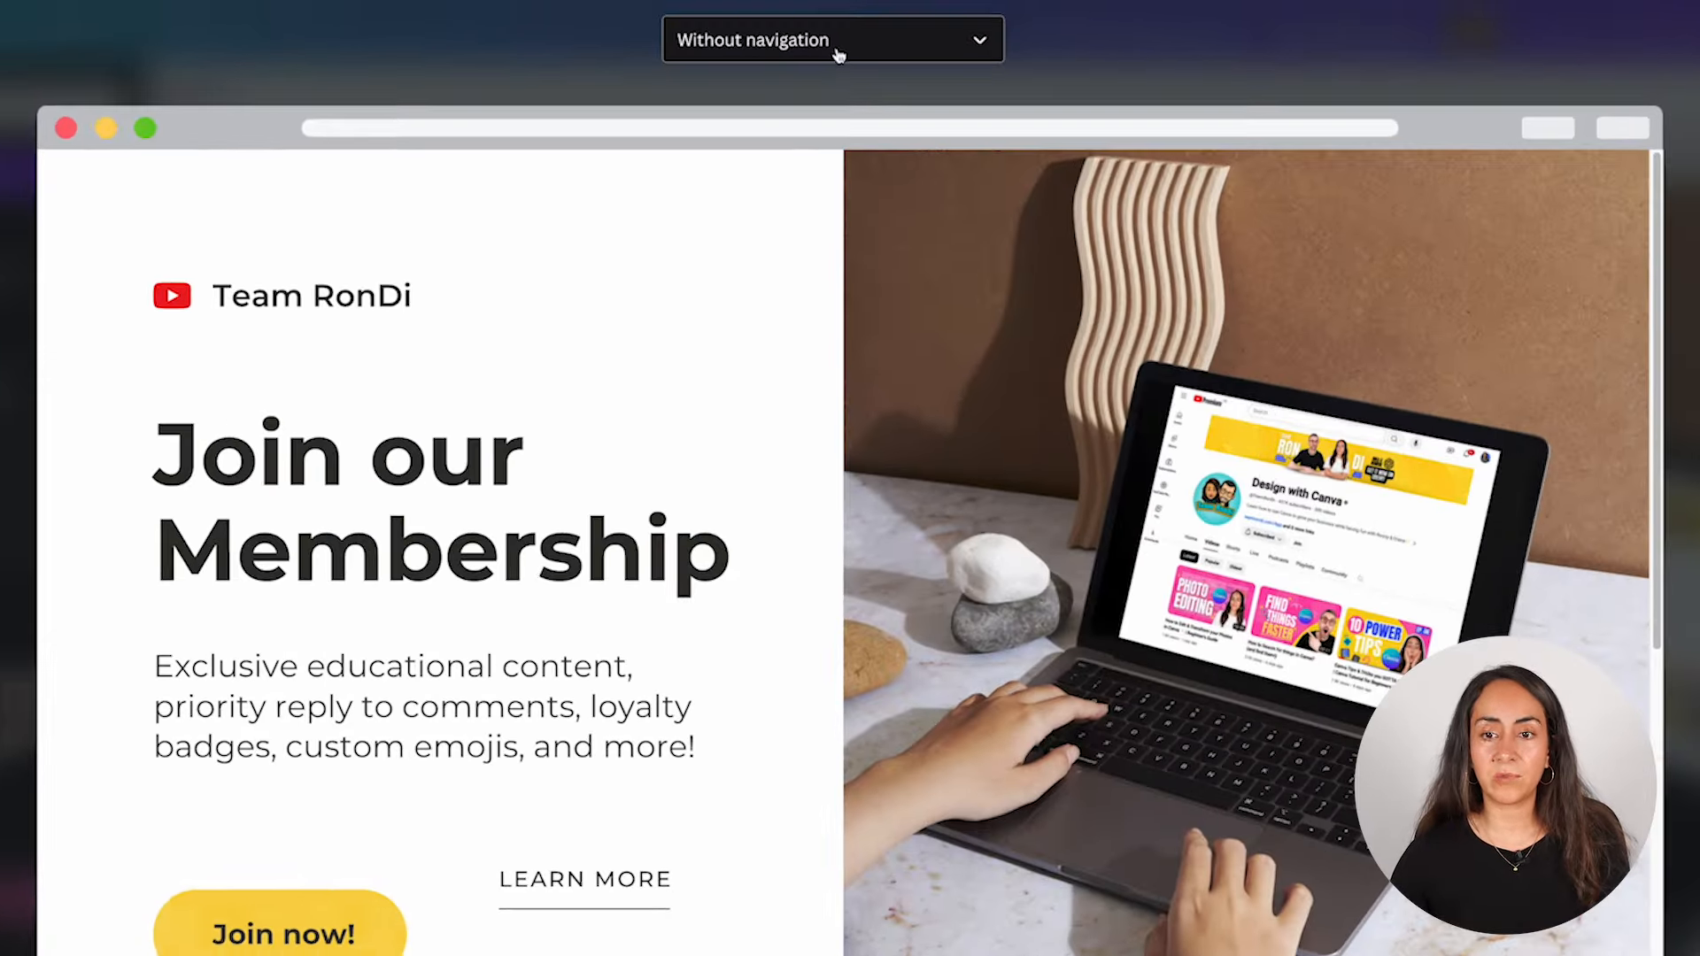
pyautogui.click(825, 31)
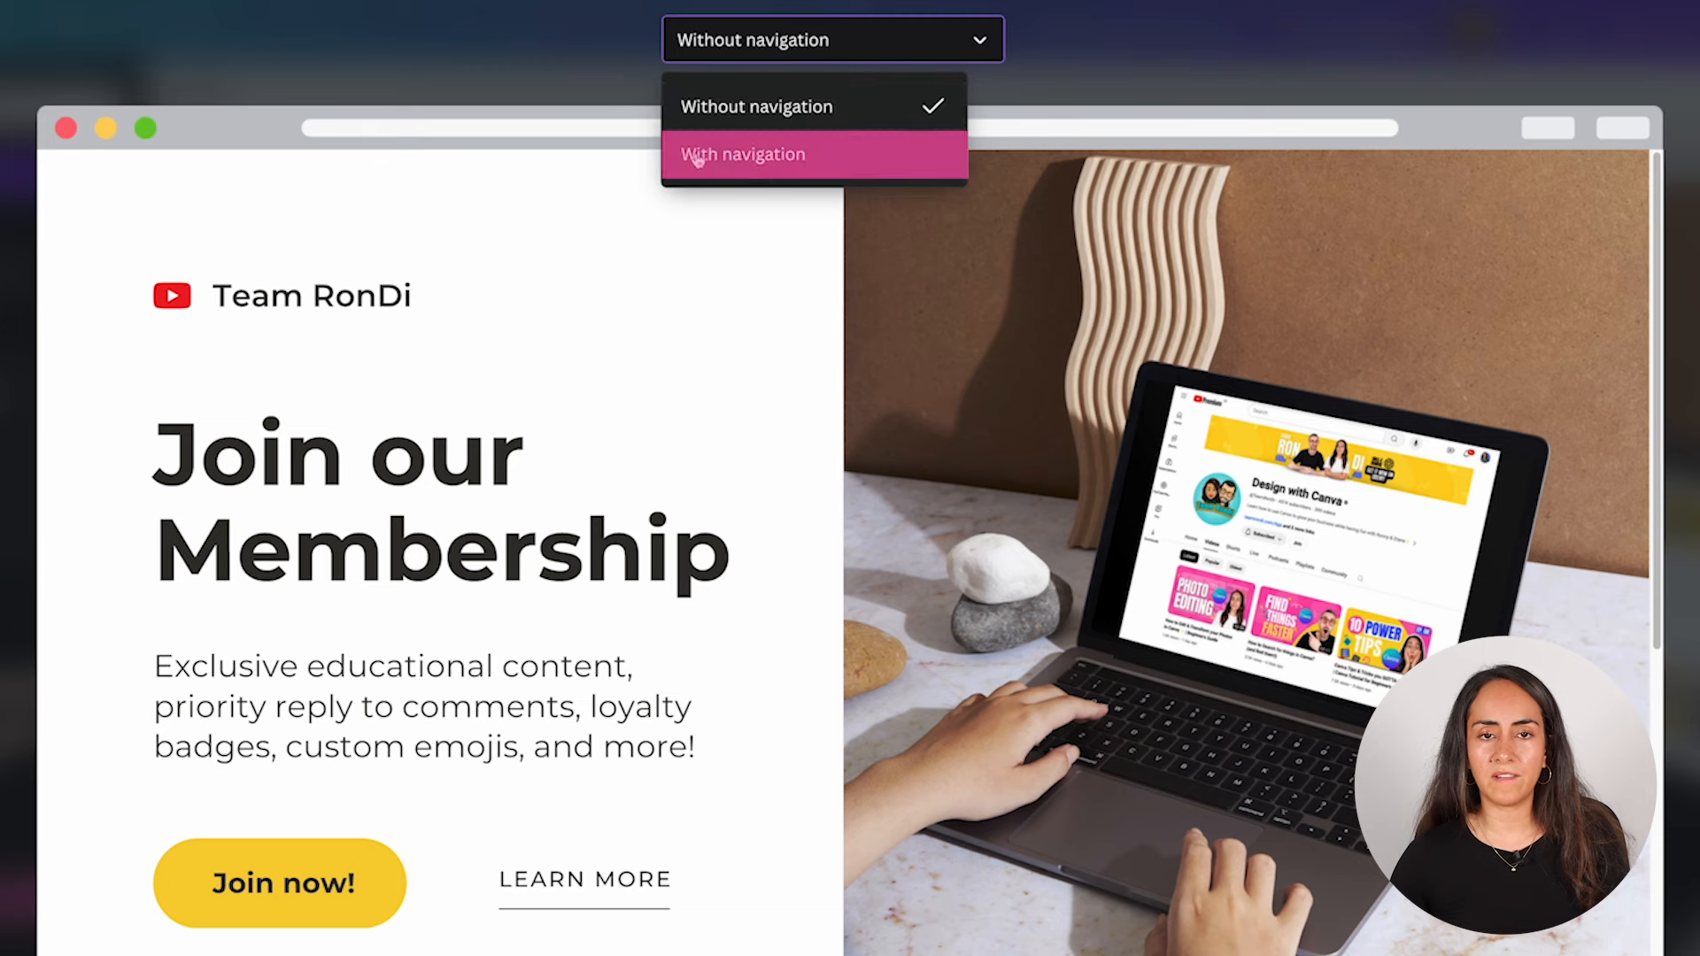
pyautogui.click(905, 157)
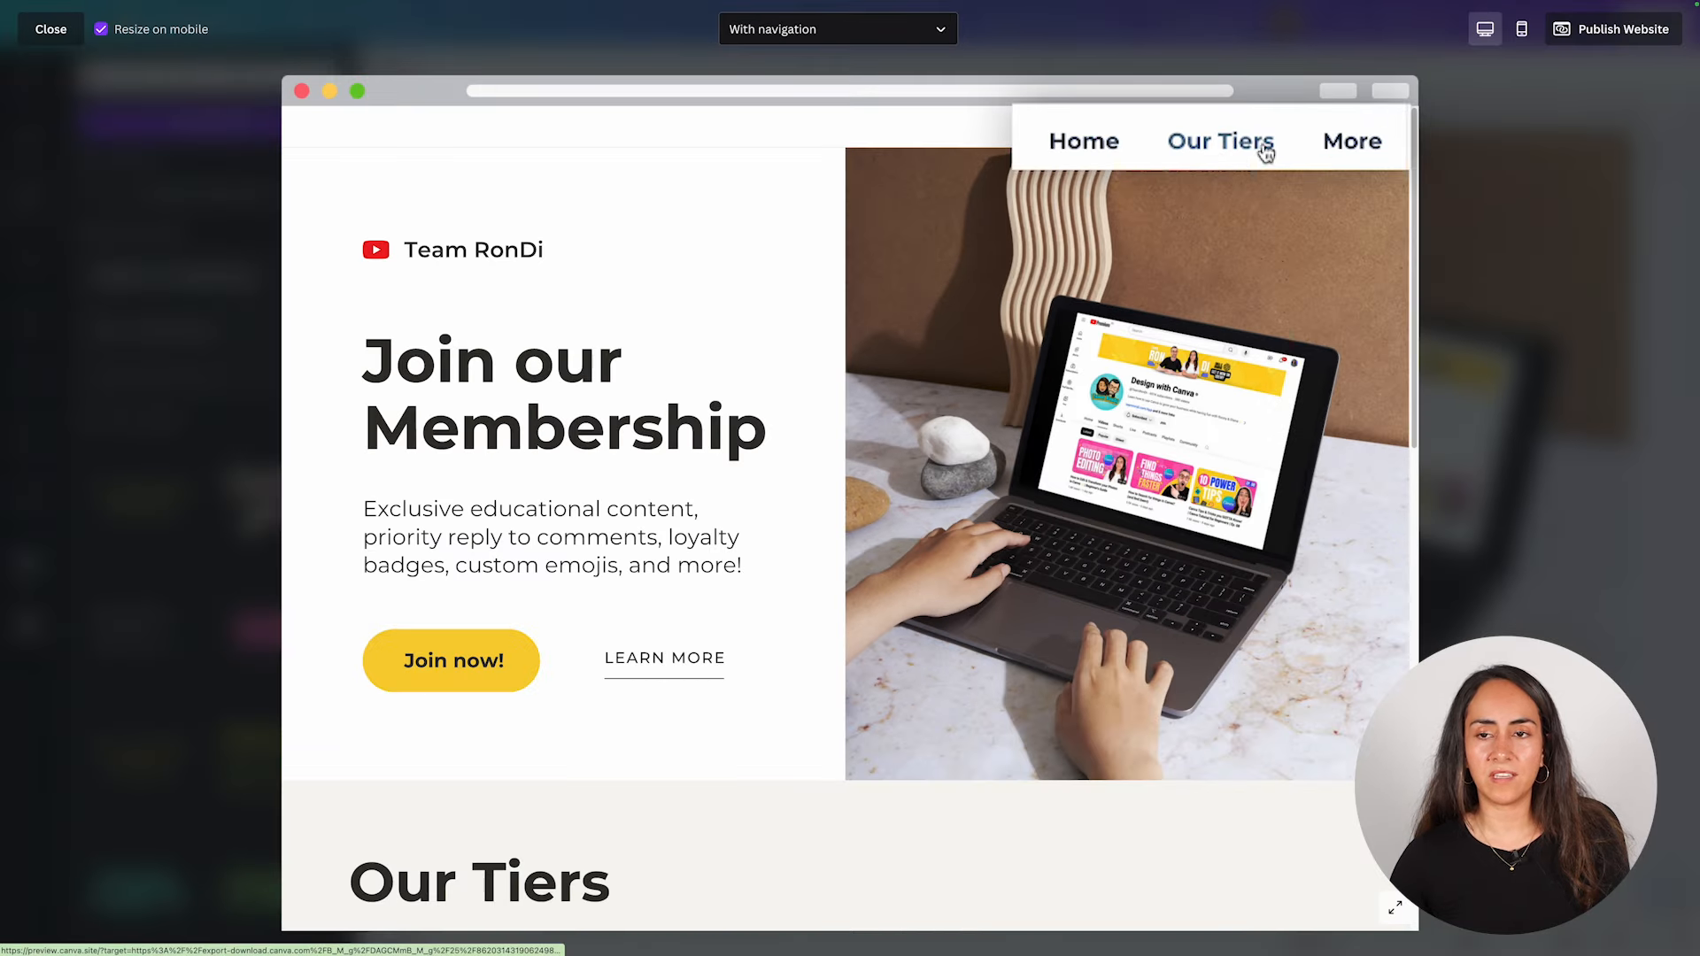
pyautogui.click(1222, 152)
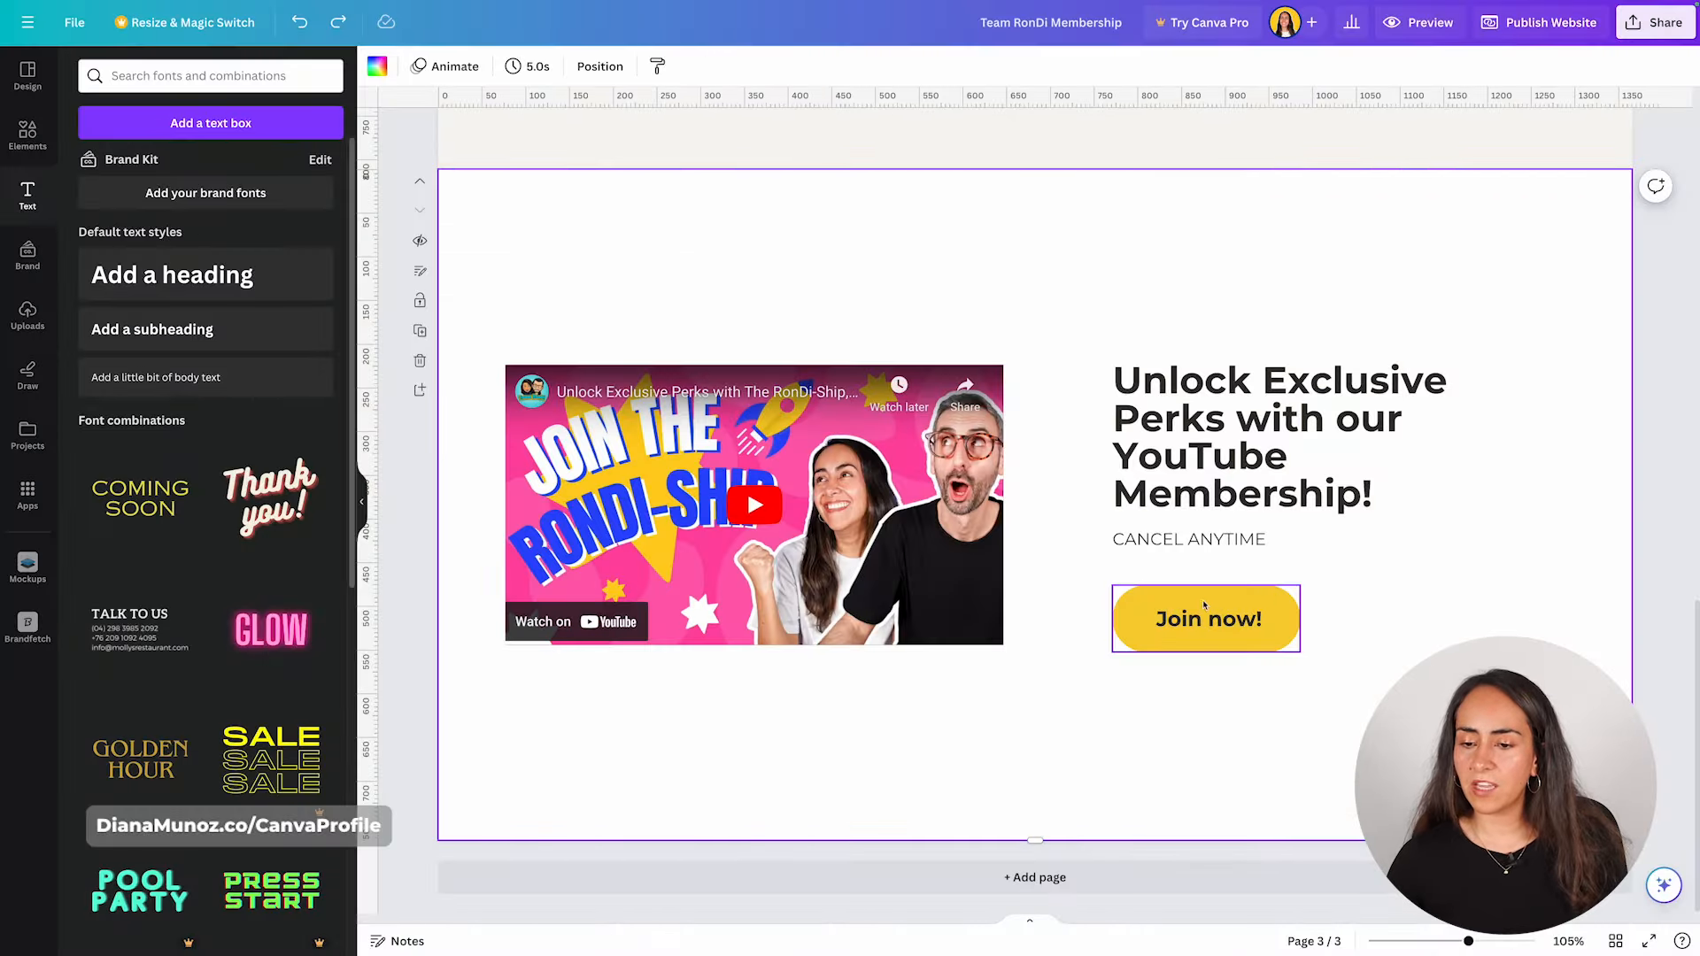
pyautogui.click(1226, 643)
pyautogui.click(1233, 543)
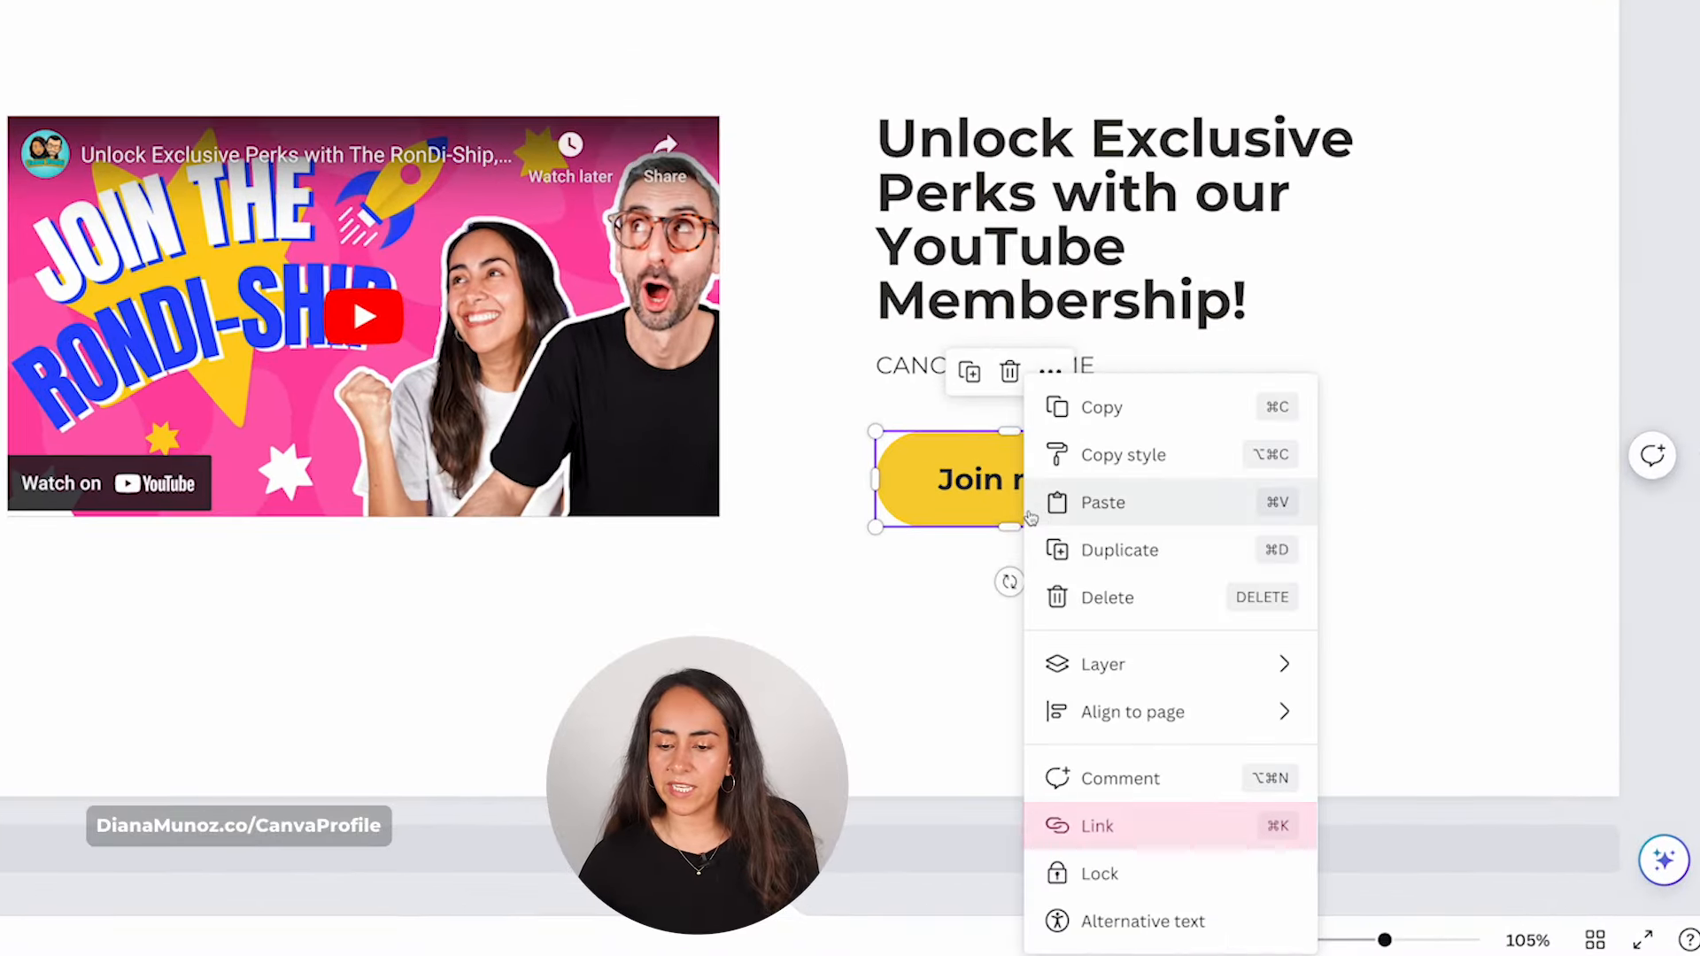
pyautogui.click(1133, 843)
pyautogui.write('https://www.youtube.com/@TeamRonDi/join')
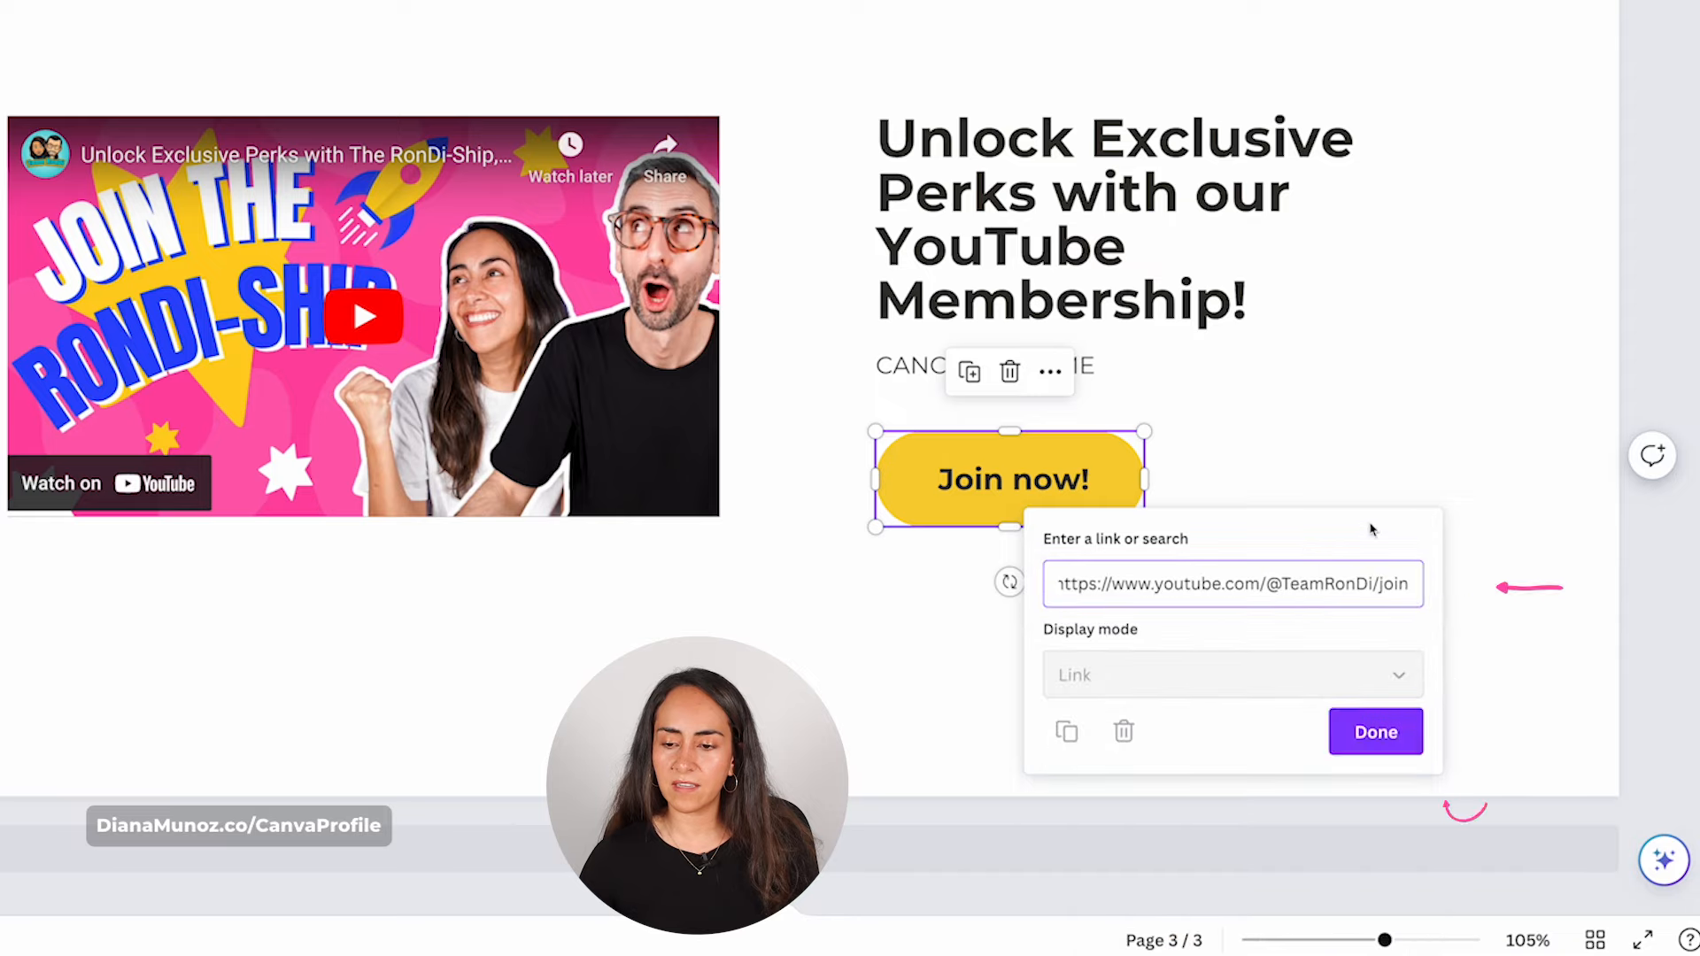
pyautogui.click(1341, 733)
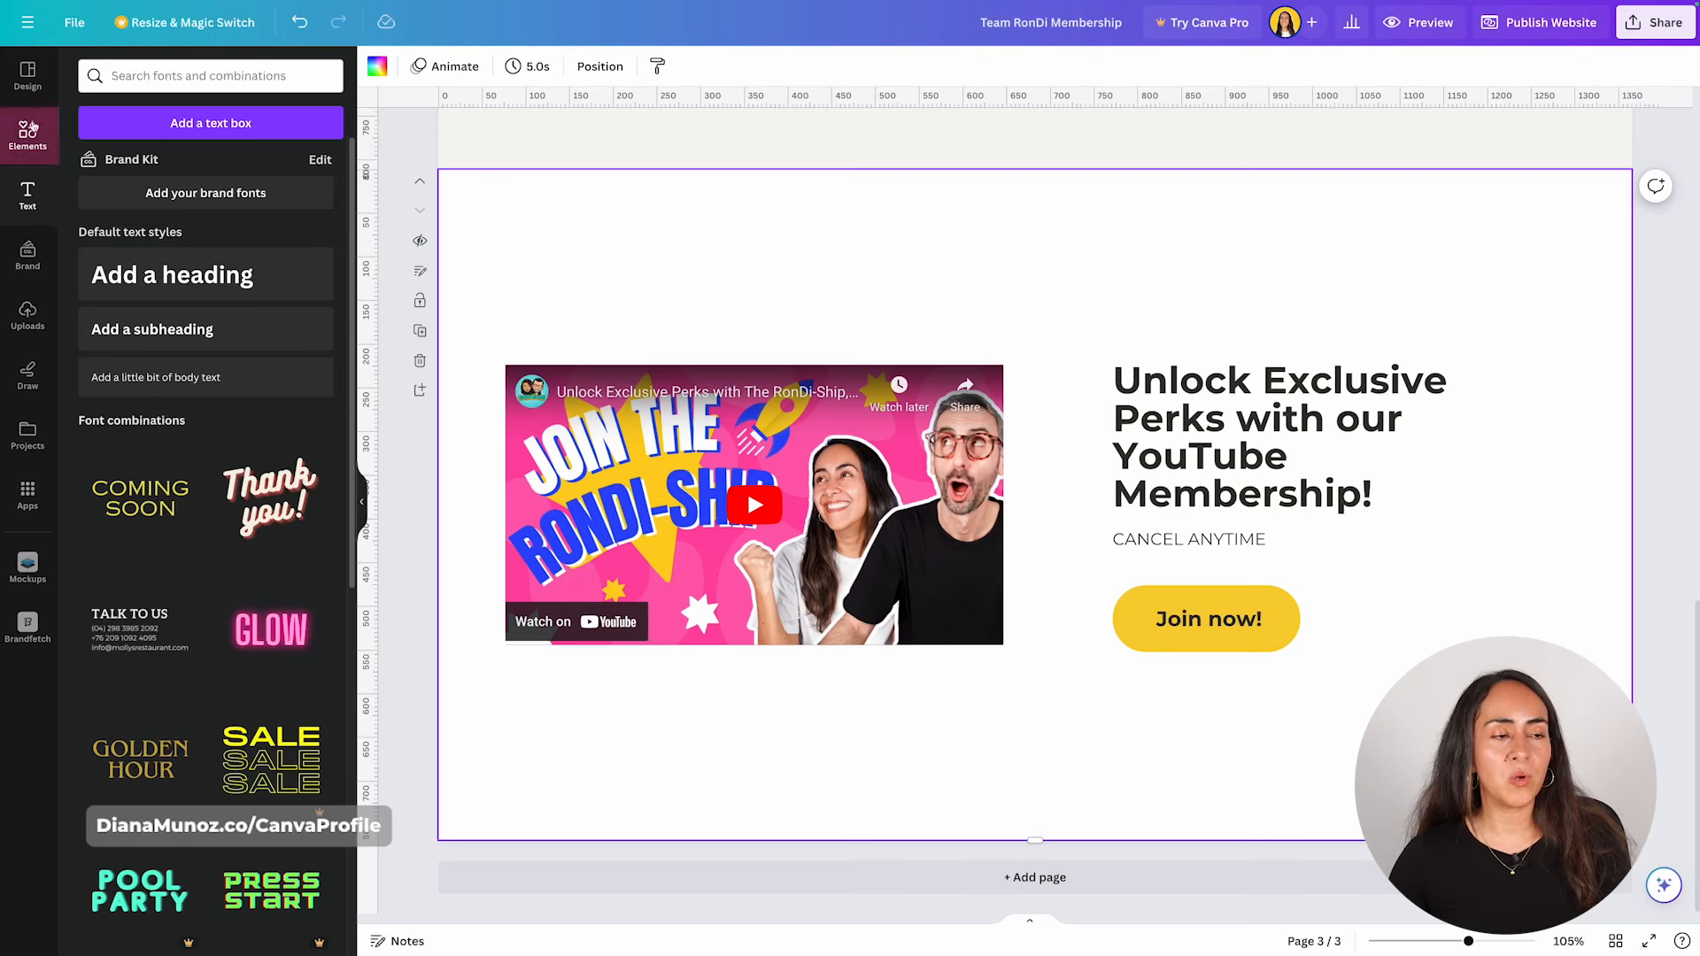
# Add a yellow circle to the third page, shrink it to a small dot and place it in the page's lower-right corner.
pyautogui.click(29, 131)
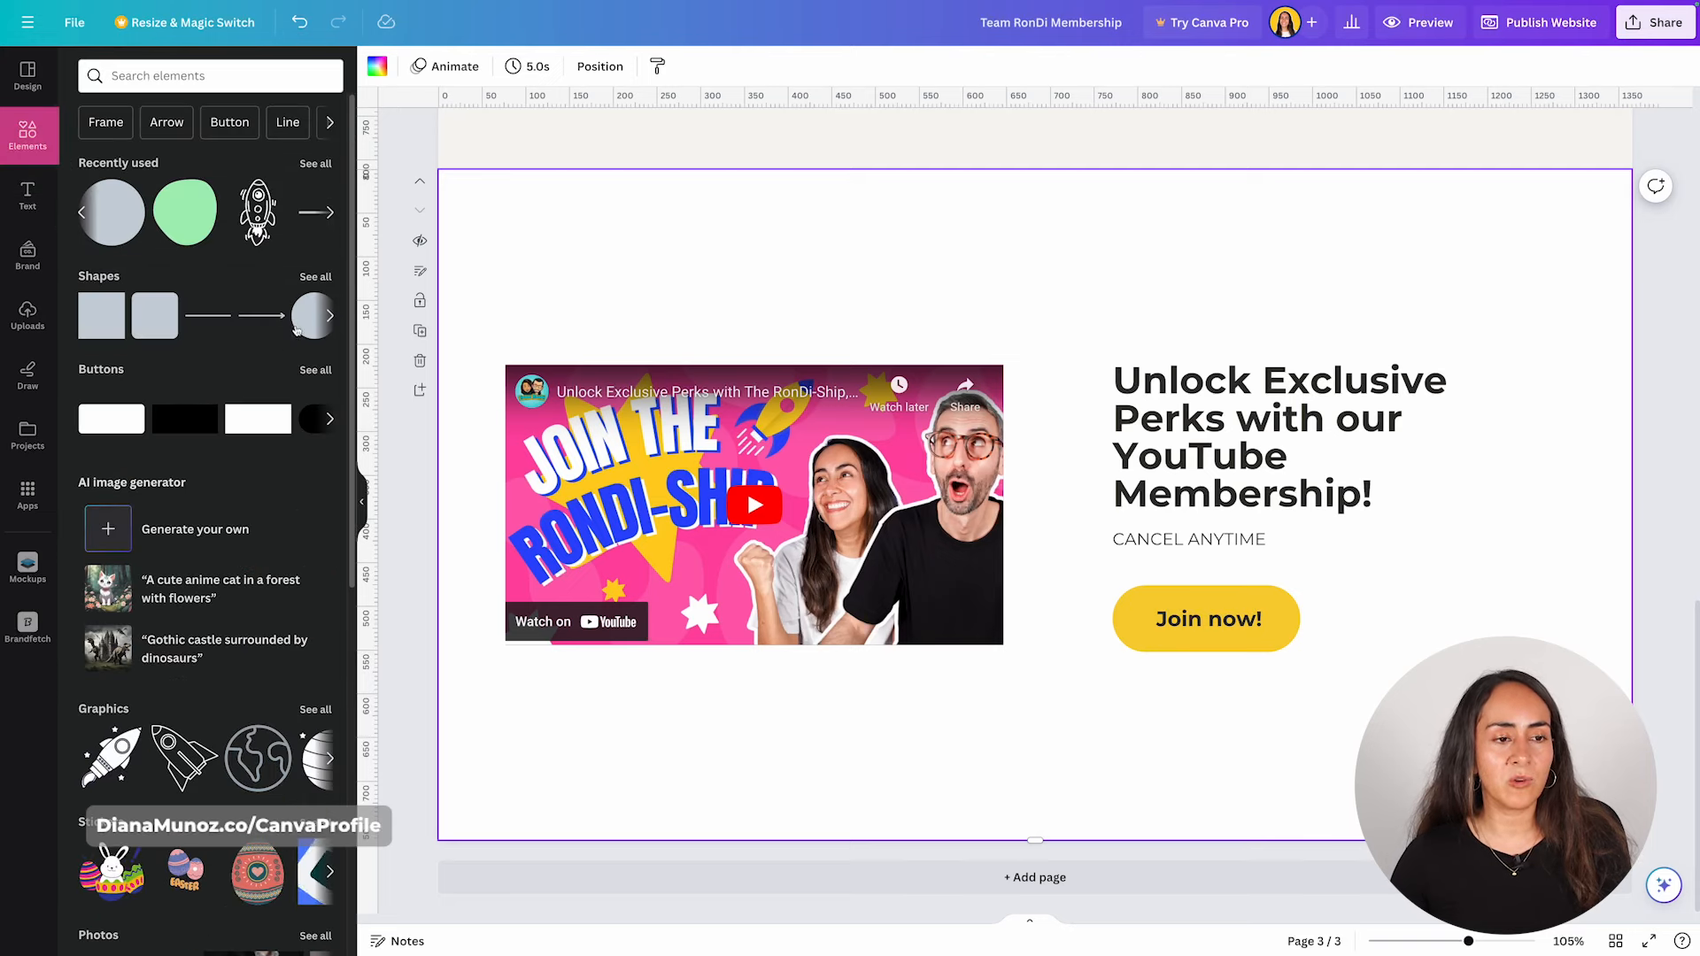
pyautogui.click(301, 312)
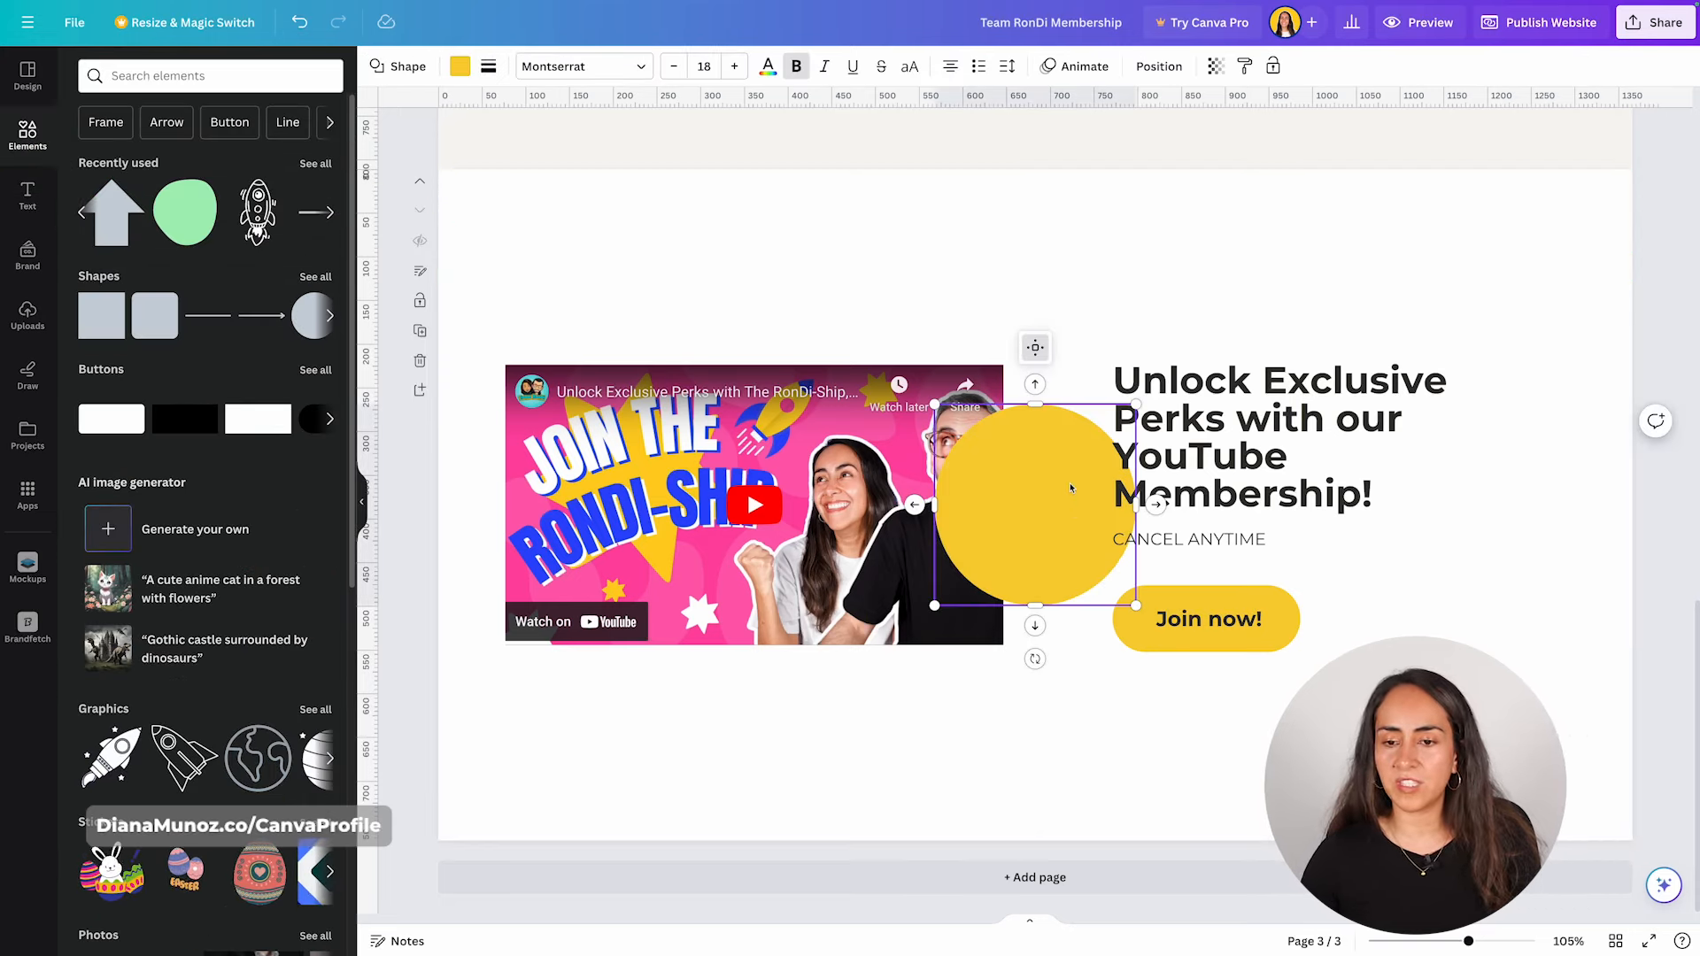
pyautogui.moveTo(1101, 466); pyautogui.dragTo(1543, 680)
pyautogui.moveTo(1404, 607)
pyautogui.mouseDown()
pyautogui.moveTo(1514, 782)
pyautogui.moveTo(1555, 805)
pyautogui.mouseUp()
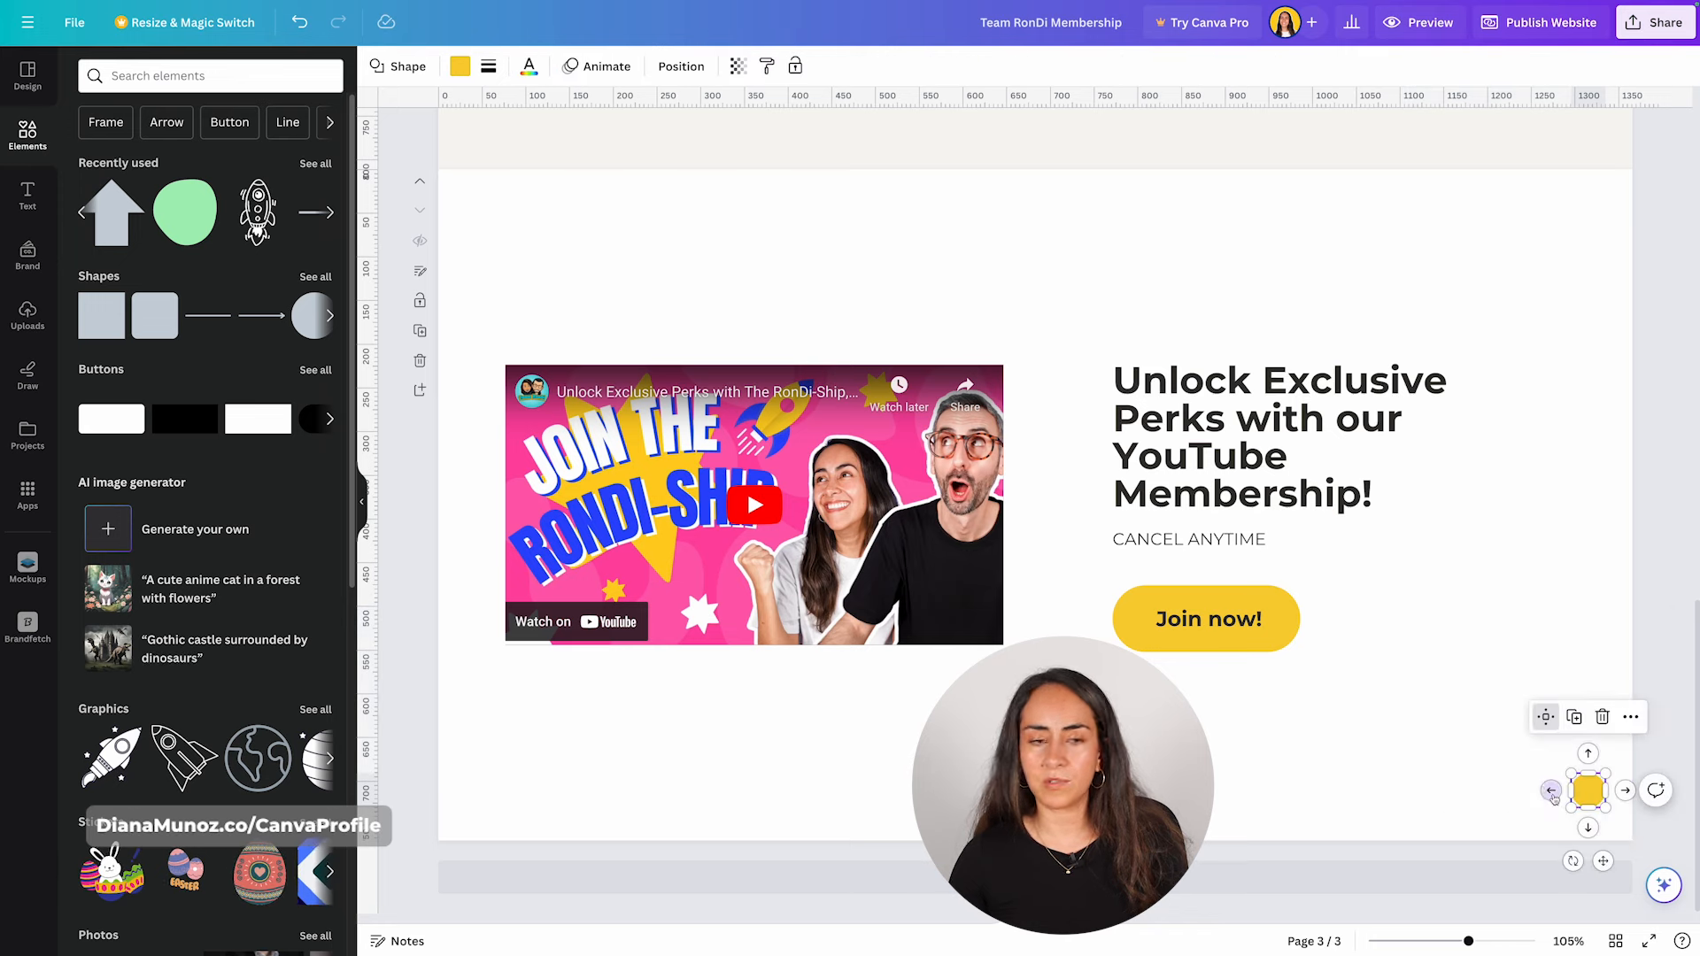
# Deselect the circle and browse the full shapes collection for an up arrow.
pyautogui.click(311, 277)
pyautogui.scroll(-3, 172, 576)
pyautogui.press('Escape')
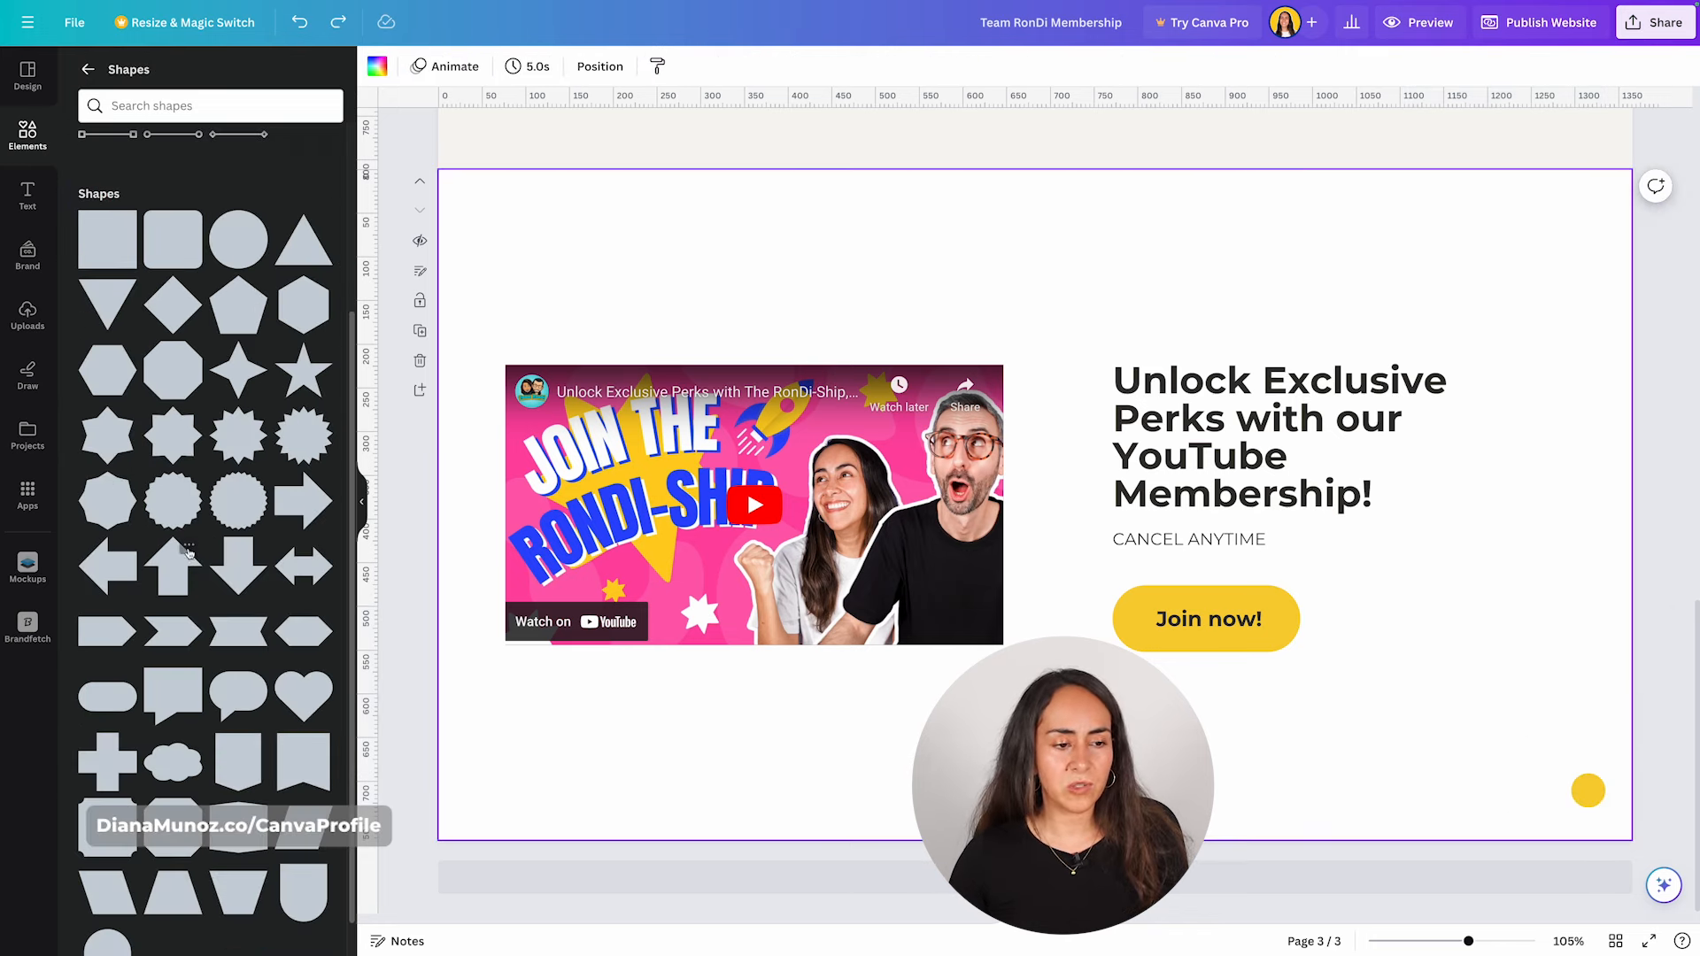